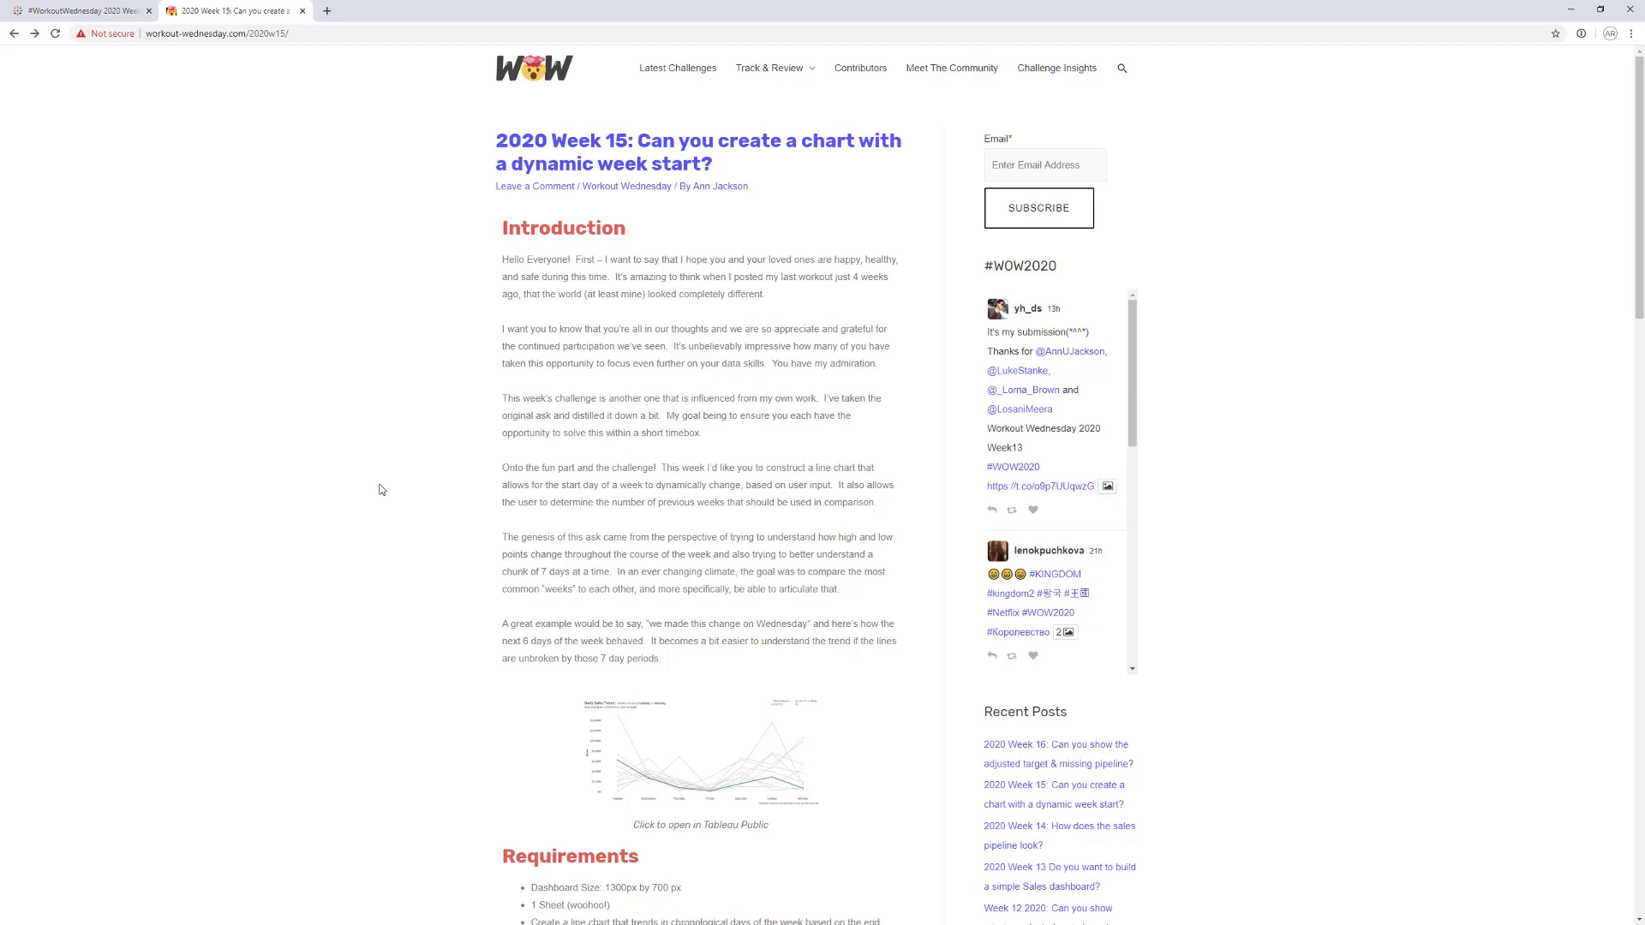
- Switch to the browser tab showing the Daily Sales Trend viz on Tableau Public
click(51, 8)
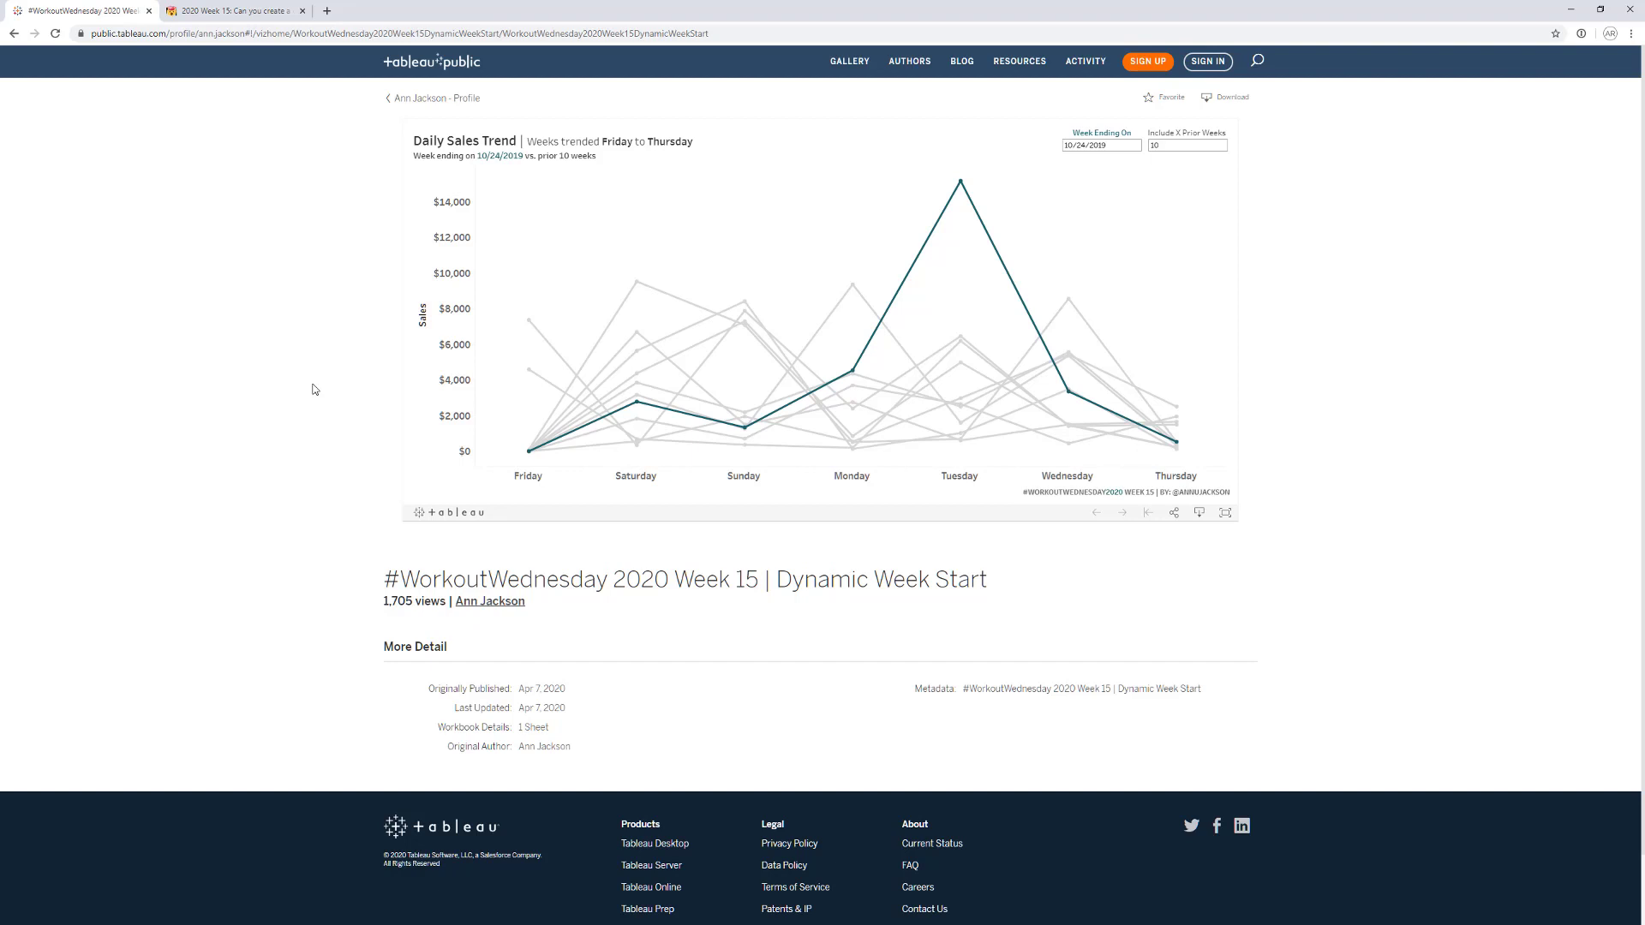
double_click(1163, 147)
text(13)
key(Return)
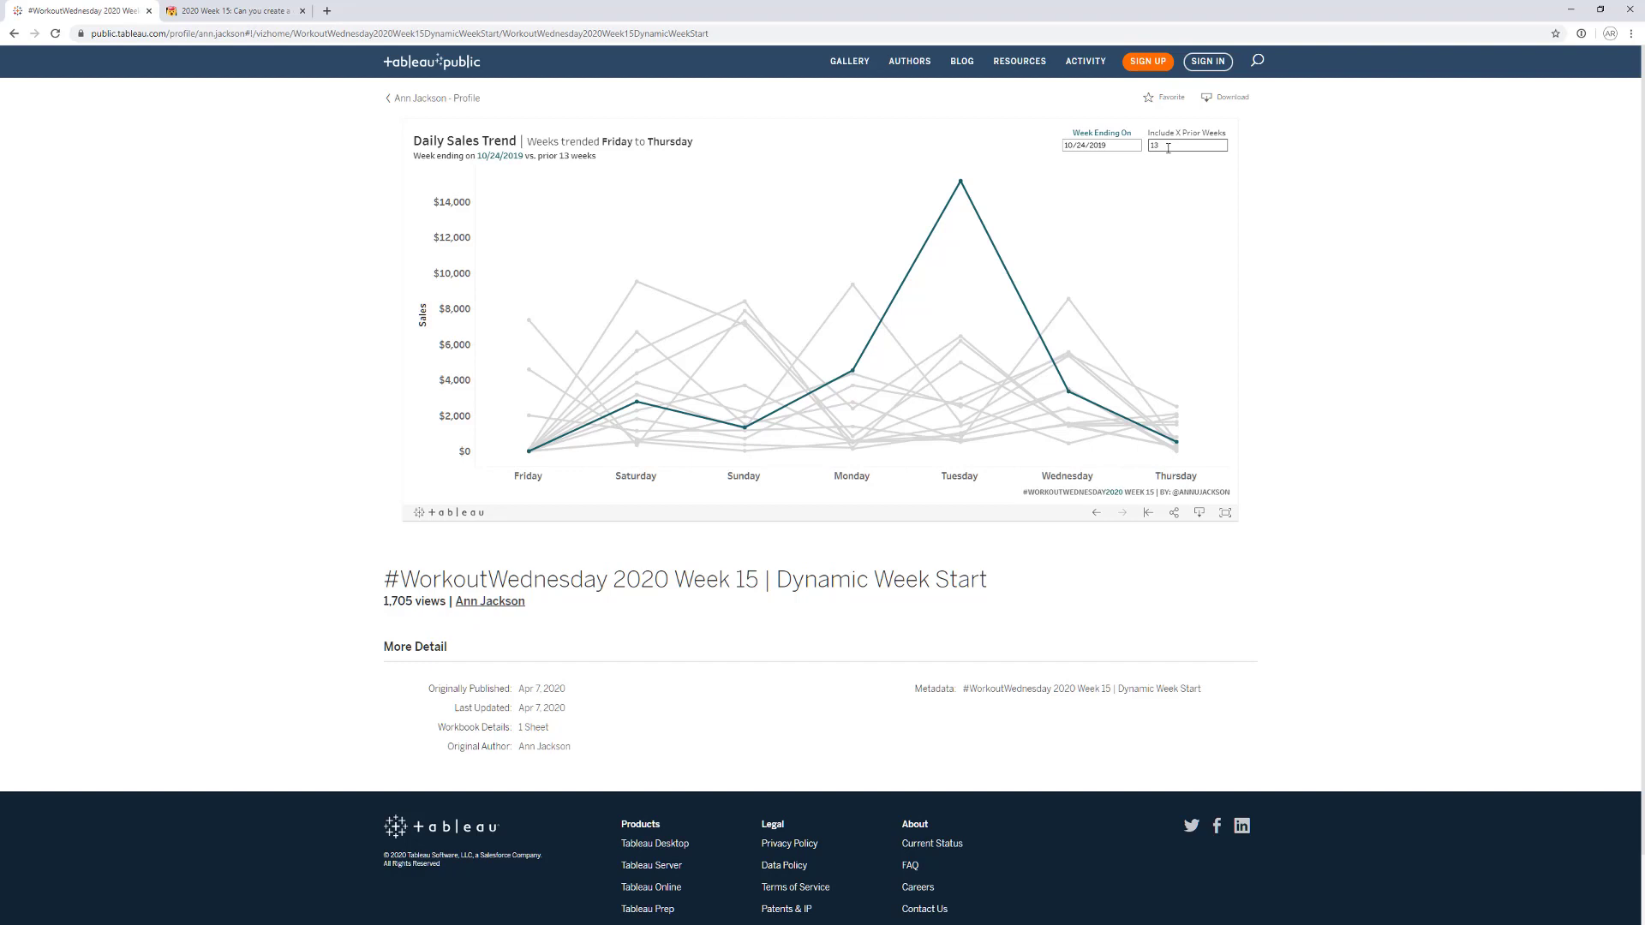
double_click(1167, 147)
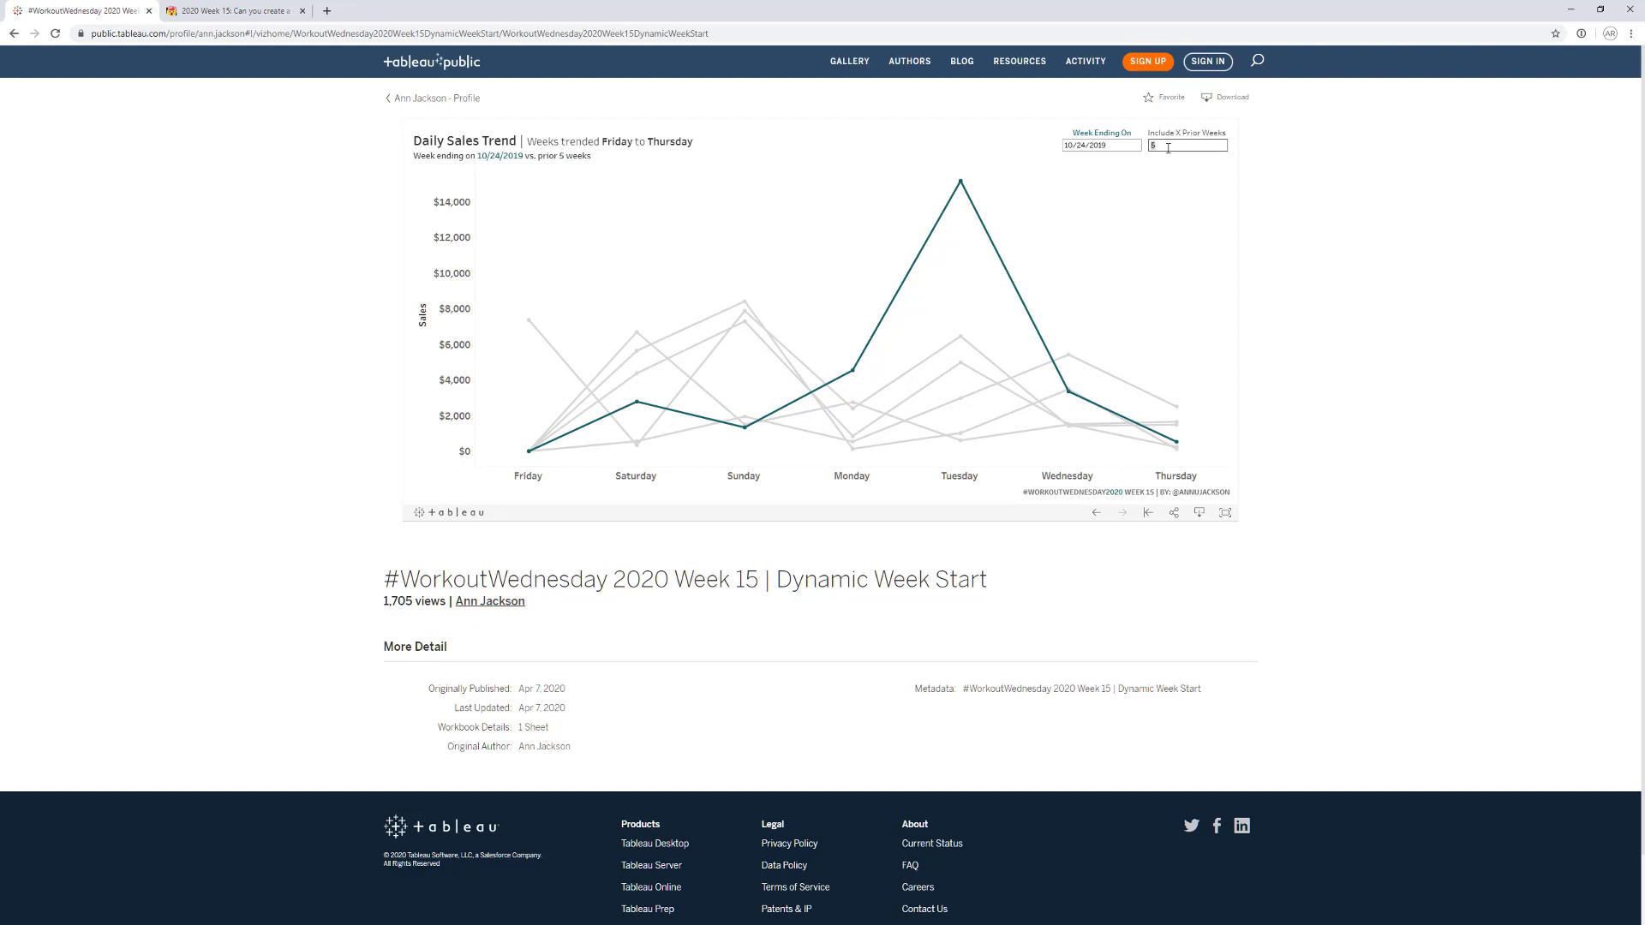
text(10)
key(Return)
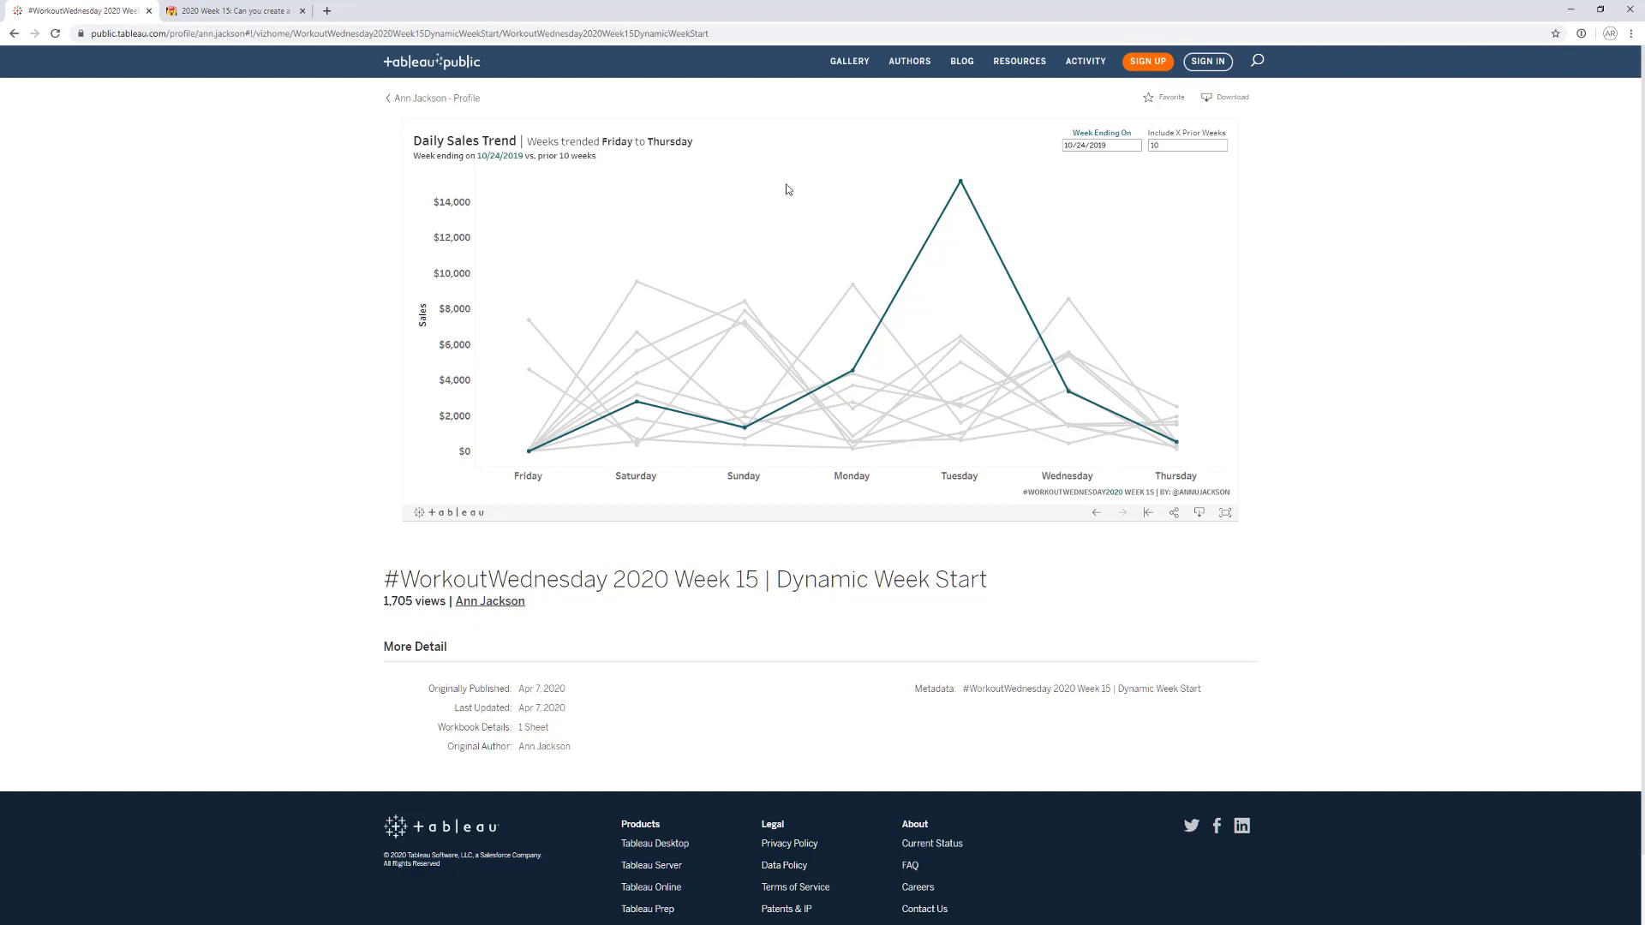
- Open the empty Rebuild sheet and confirm the End Date parameter is 12/30/2019
mouse_move(530, 452)
click(1570, 9)
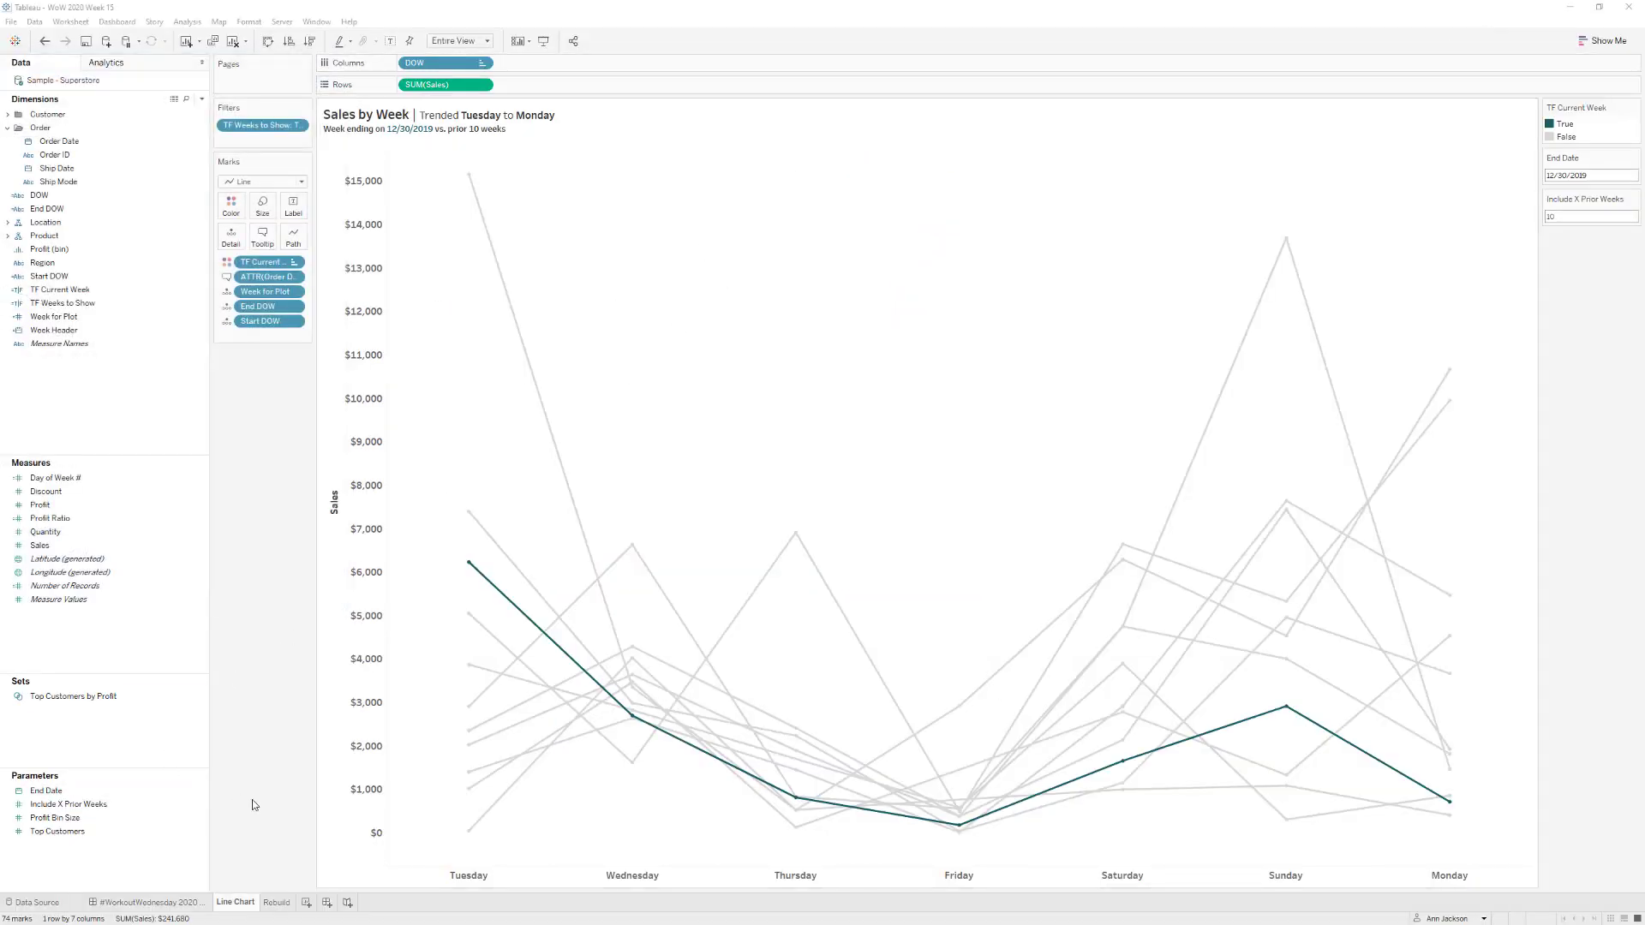
click(275, 902)
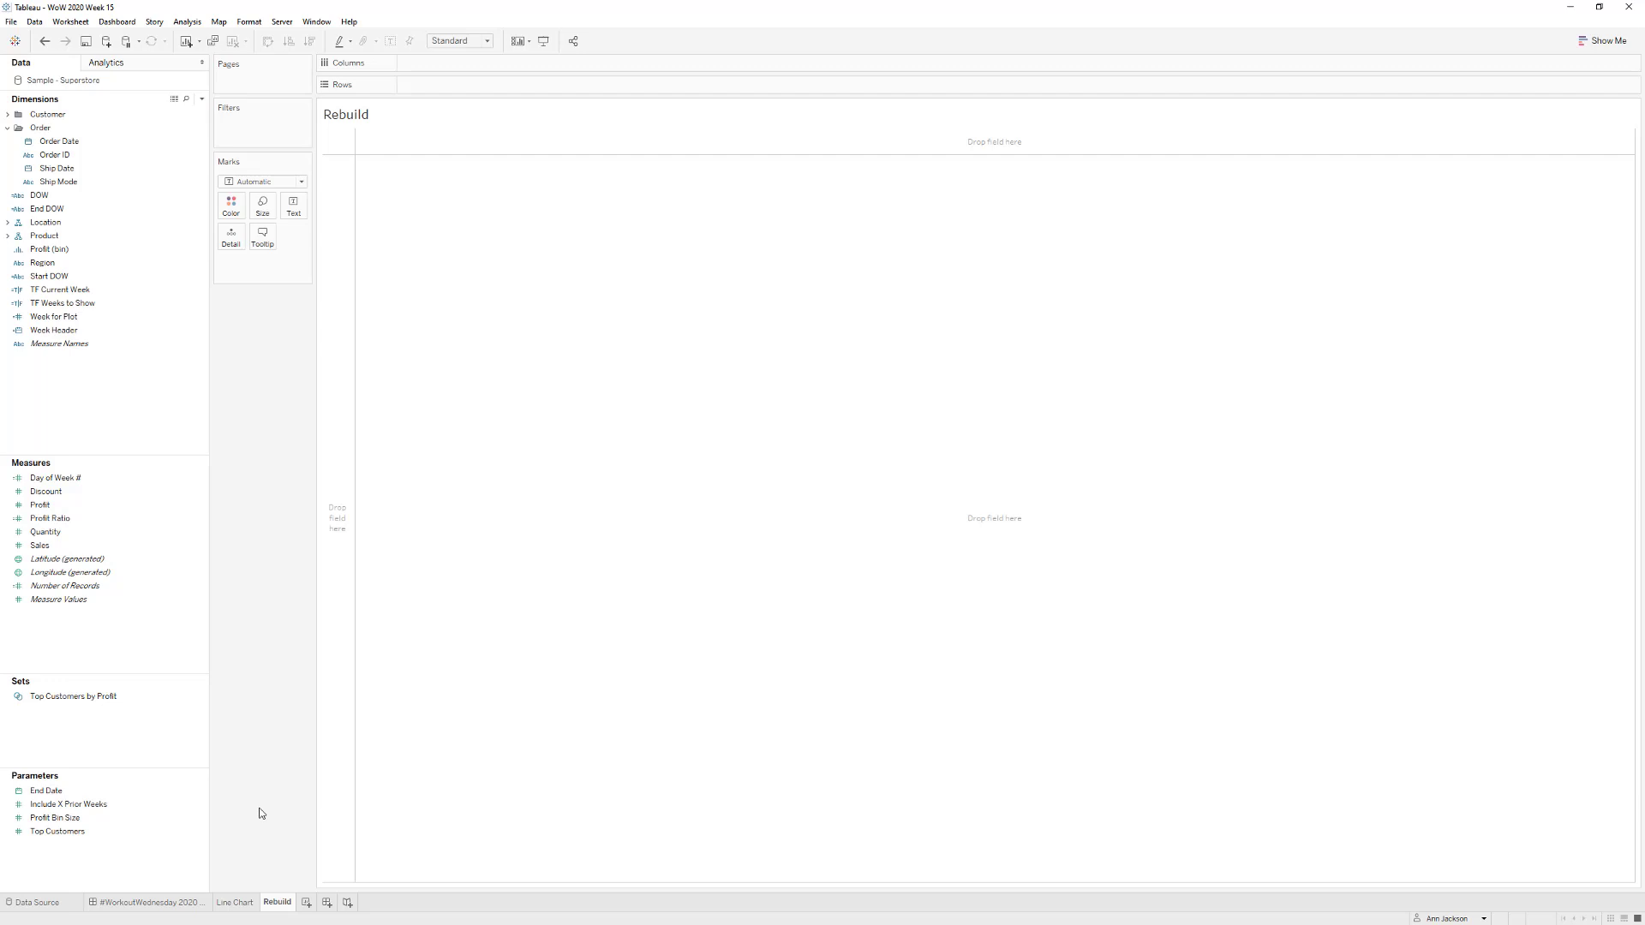
right_click(134, 789)
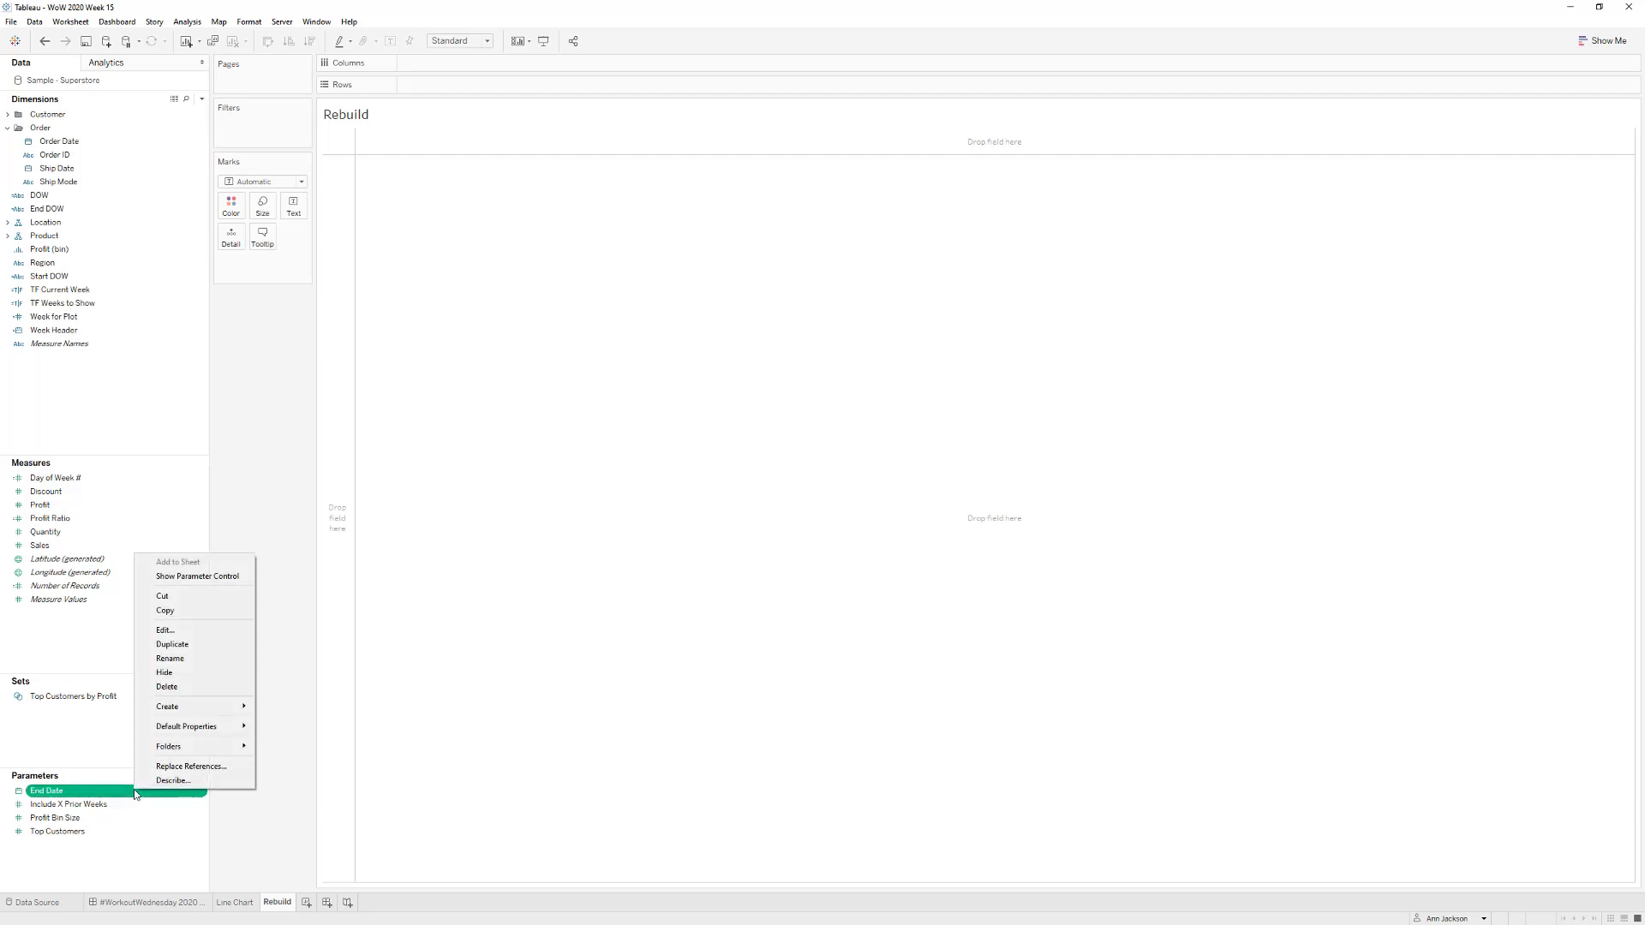
click(166, 631)
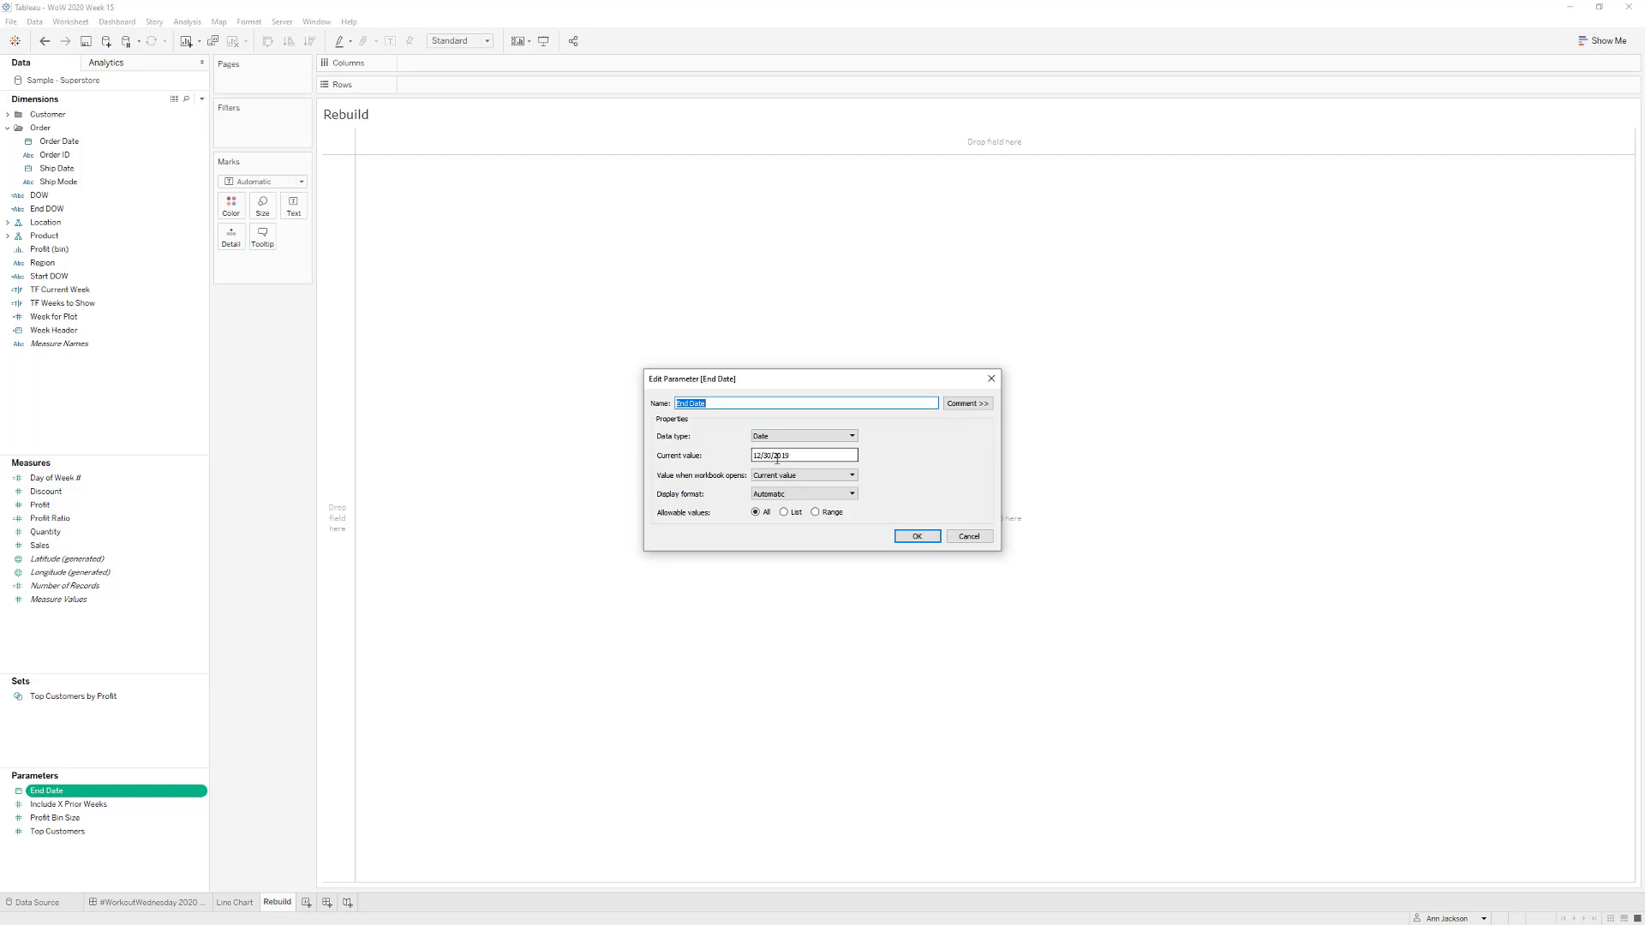
click(776, 456)
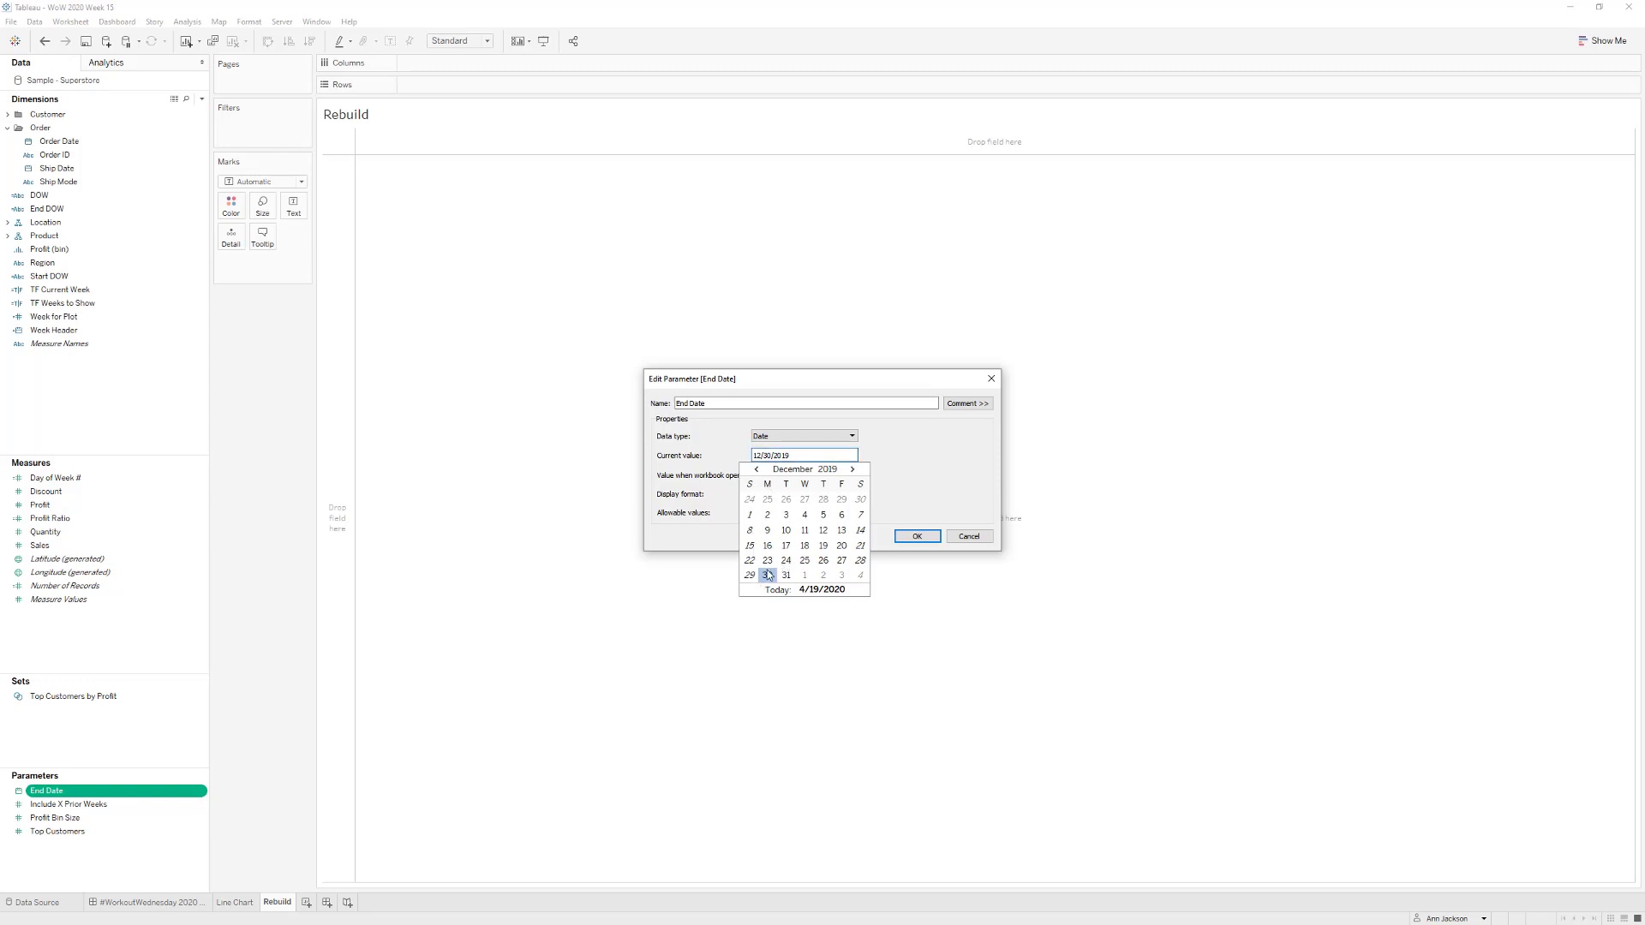
click(916, 467)
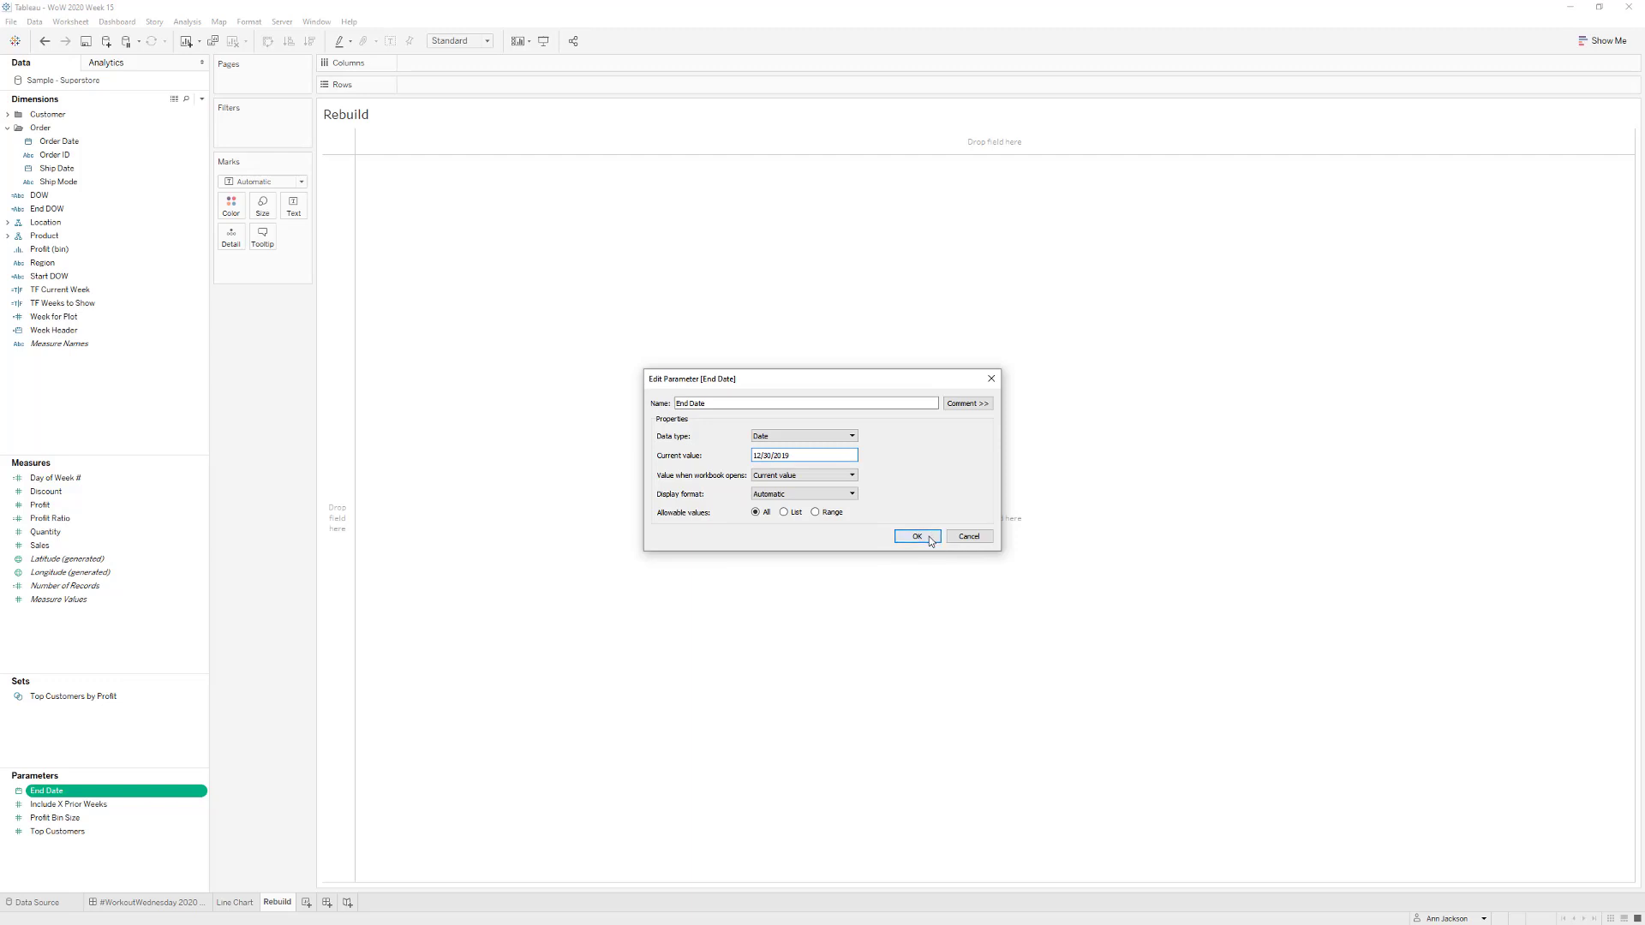
click(916, 536)
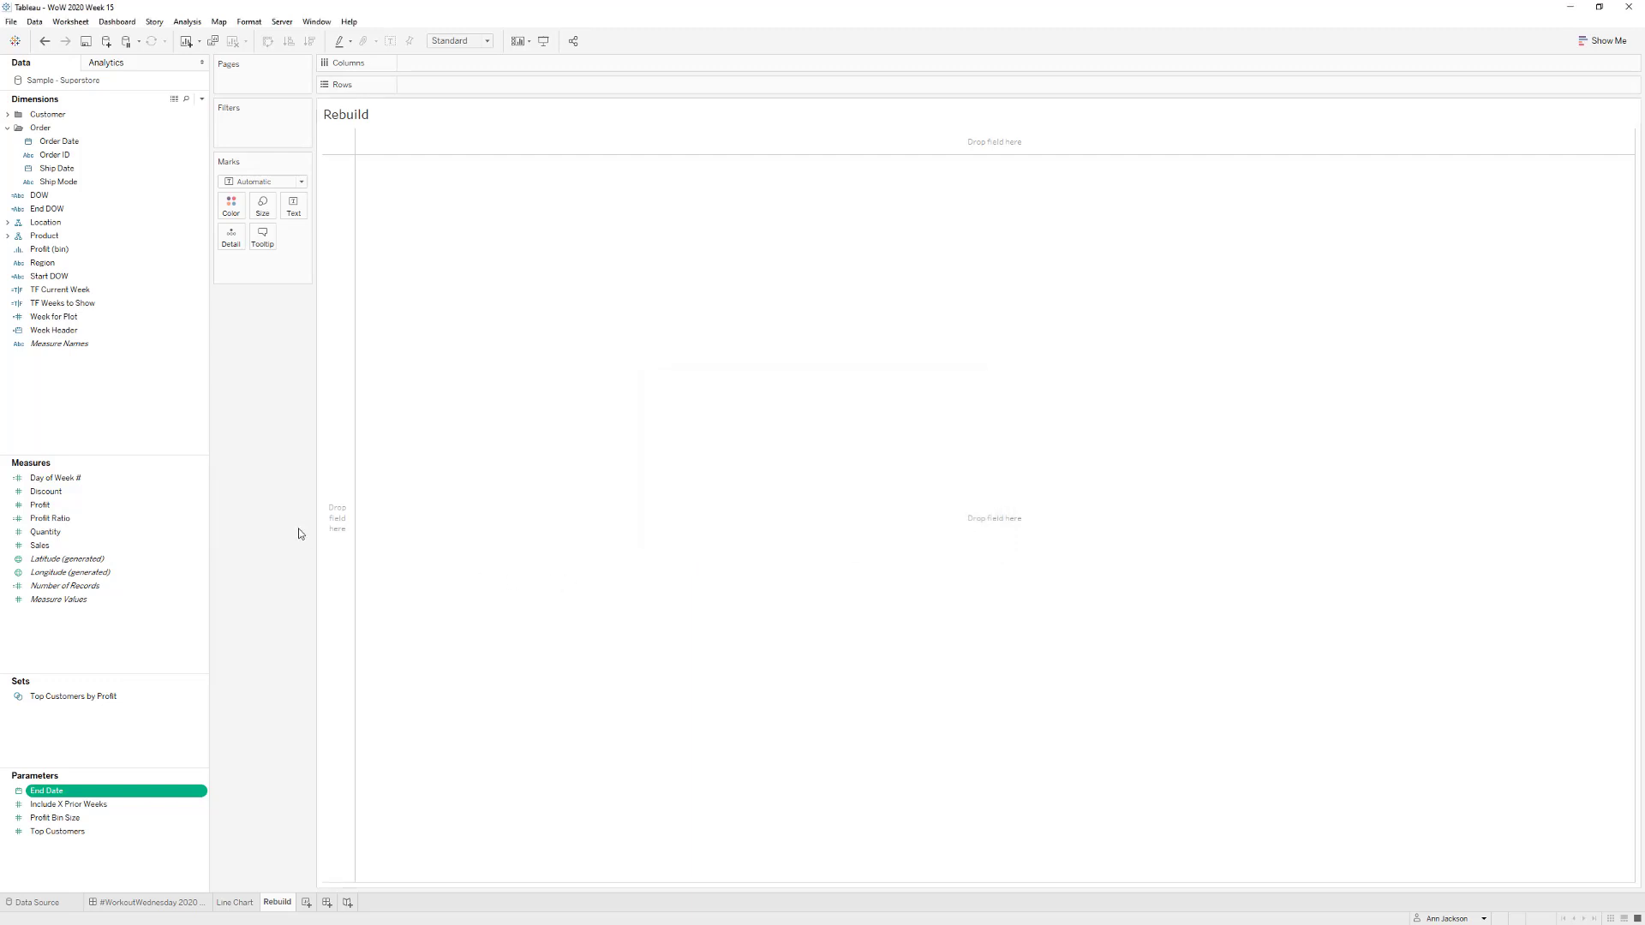
right_click(112, 319)
click(169, 379)
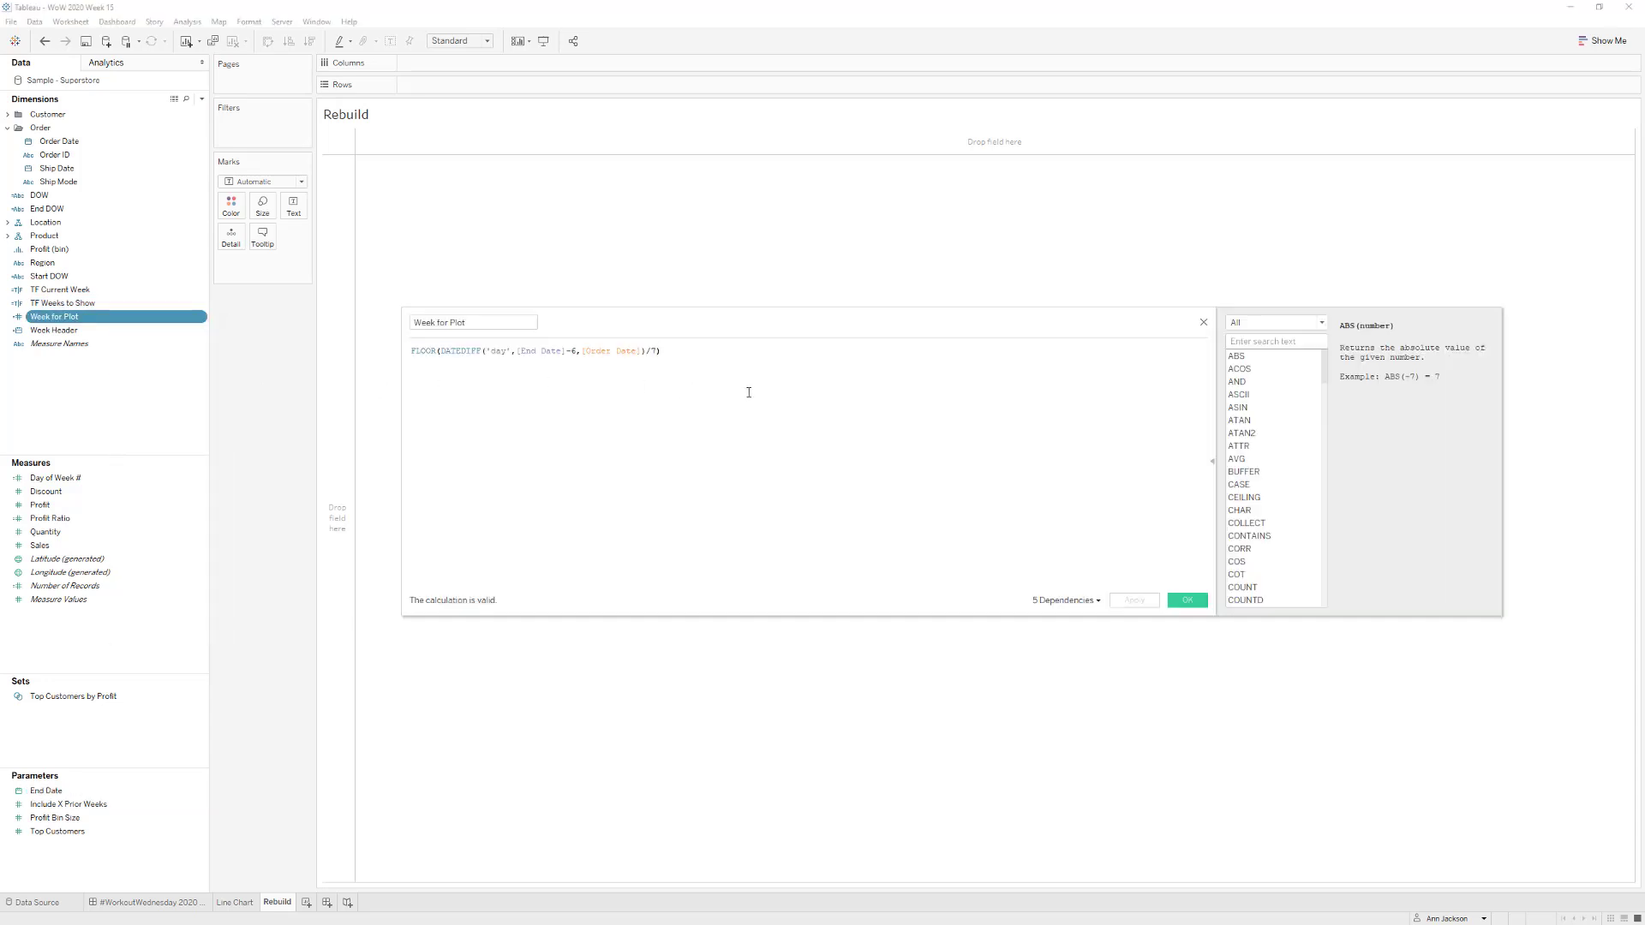
scroll(748, 392, up, 3)
drag(691, 326, 598, 366)
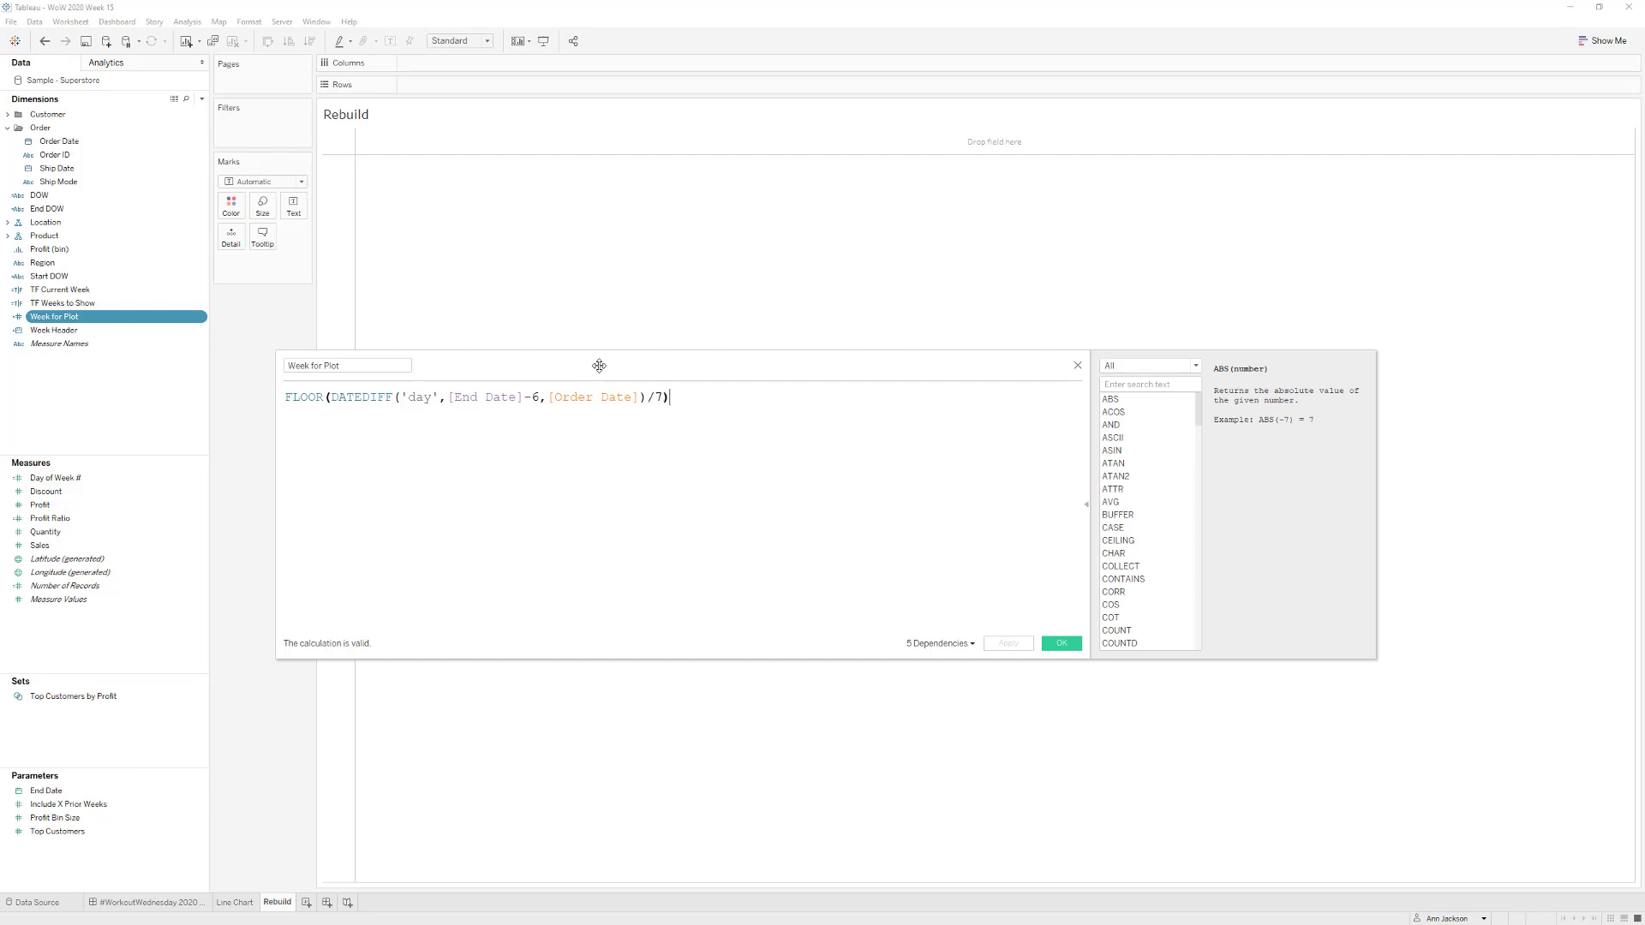
click(478, 396)
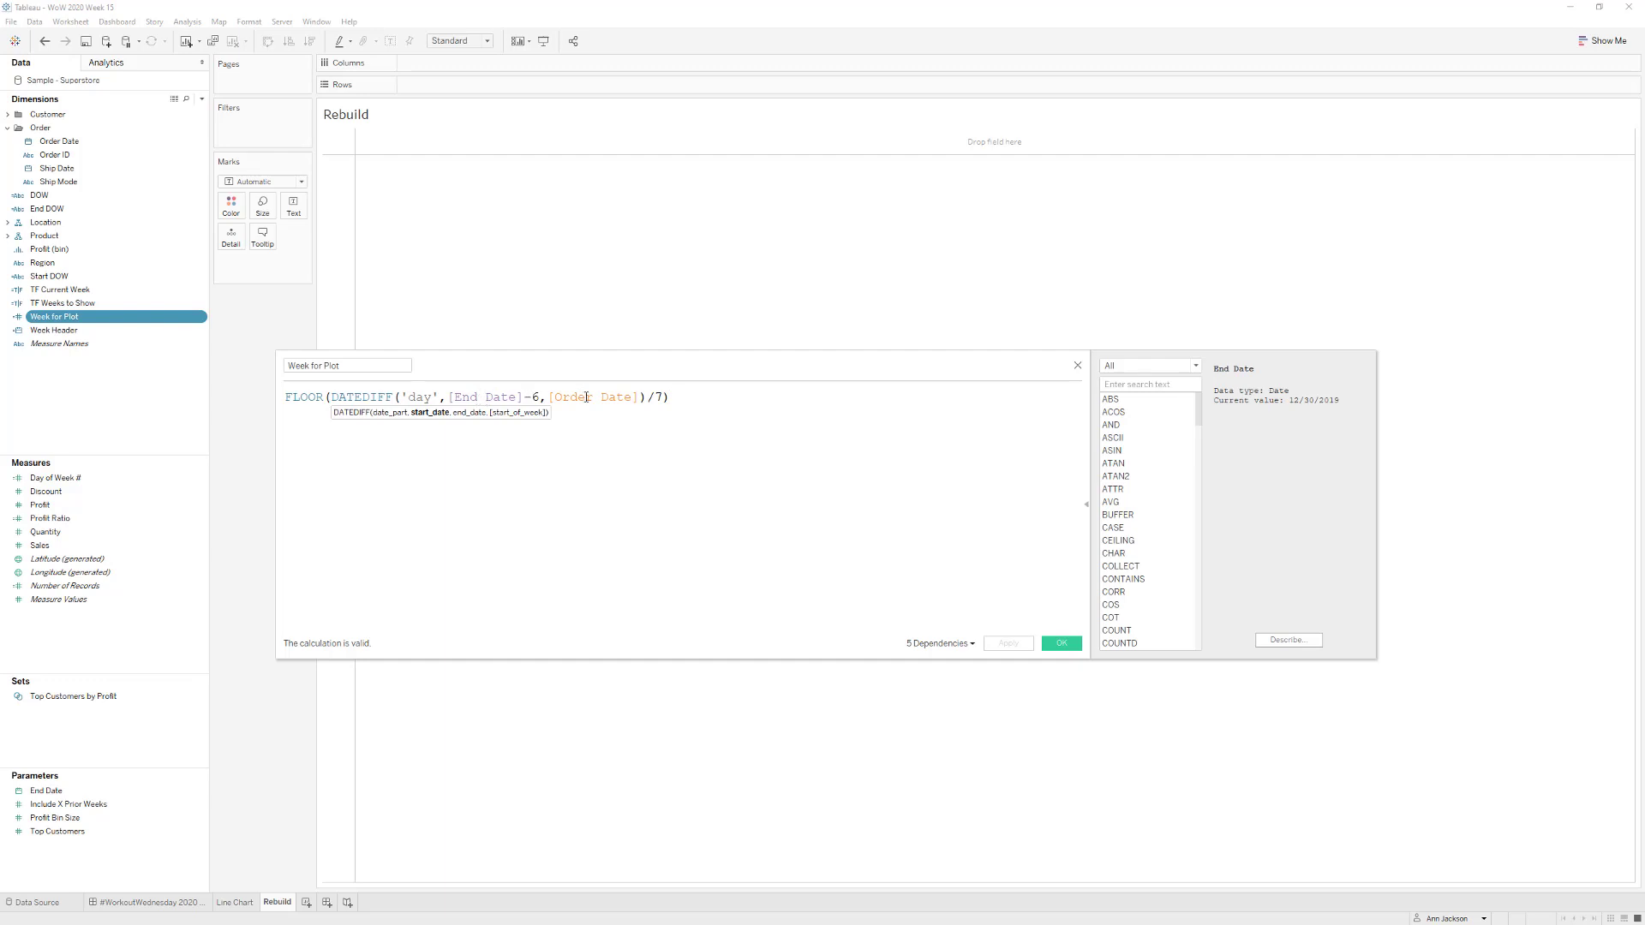
click(569, 462)
drag(332, 397, 645, 404)
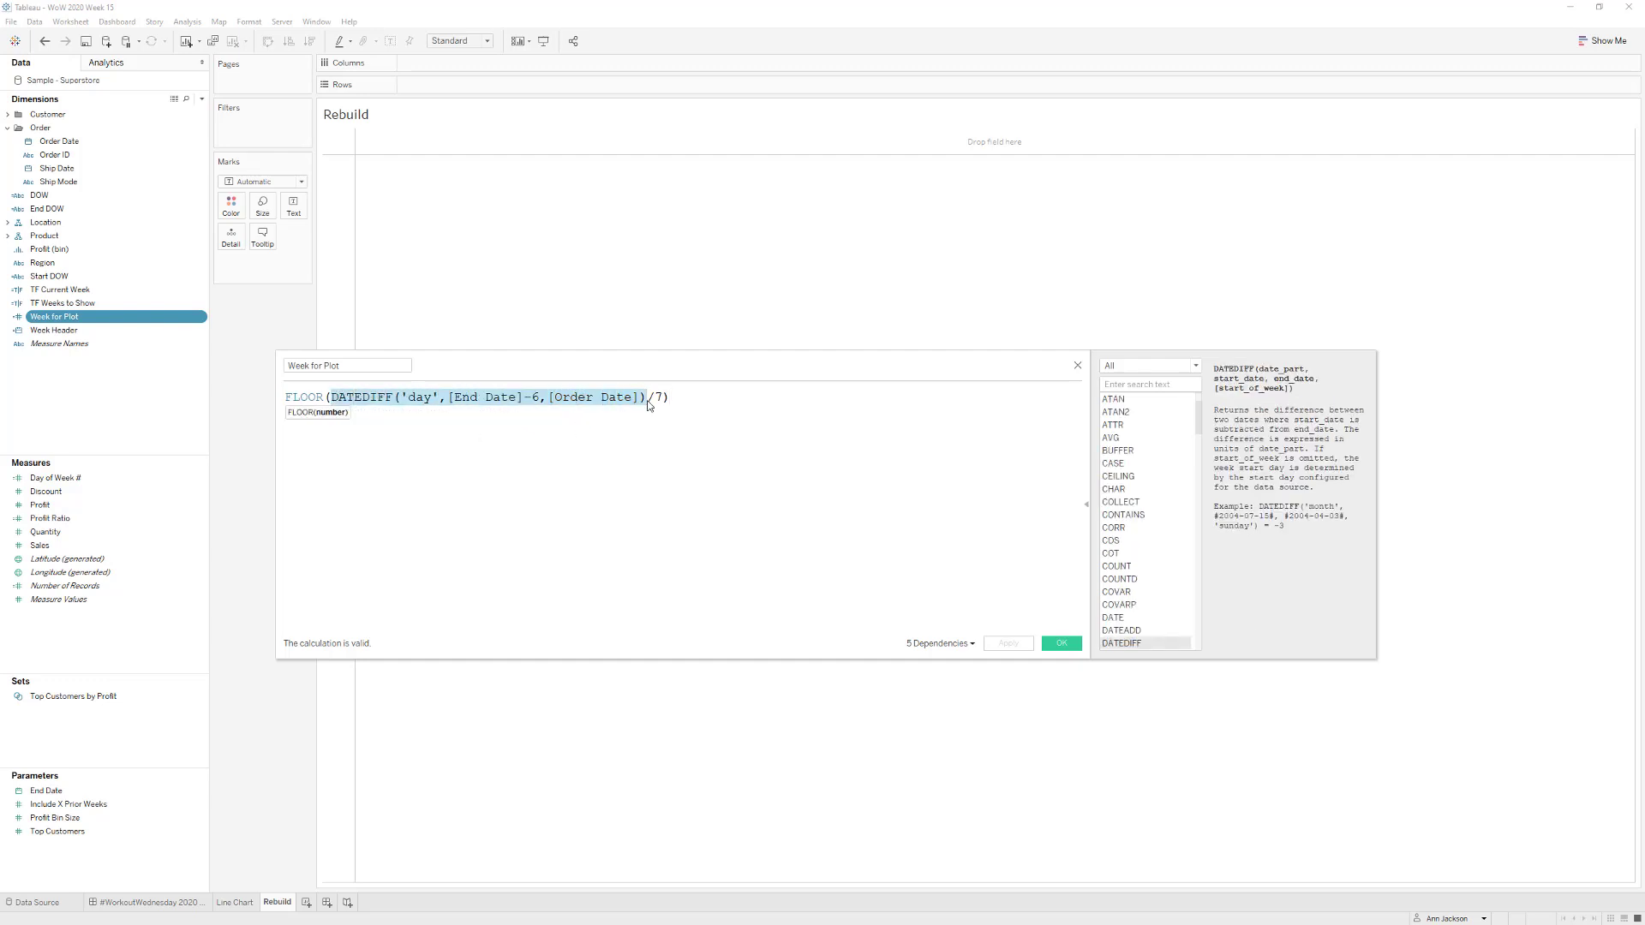
click(643, 398)
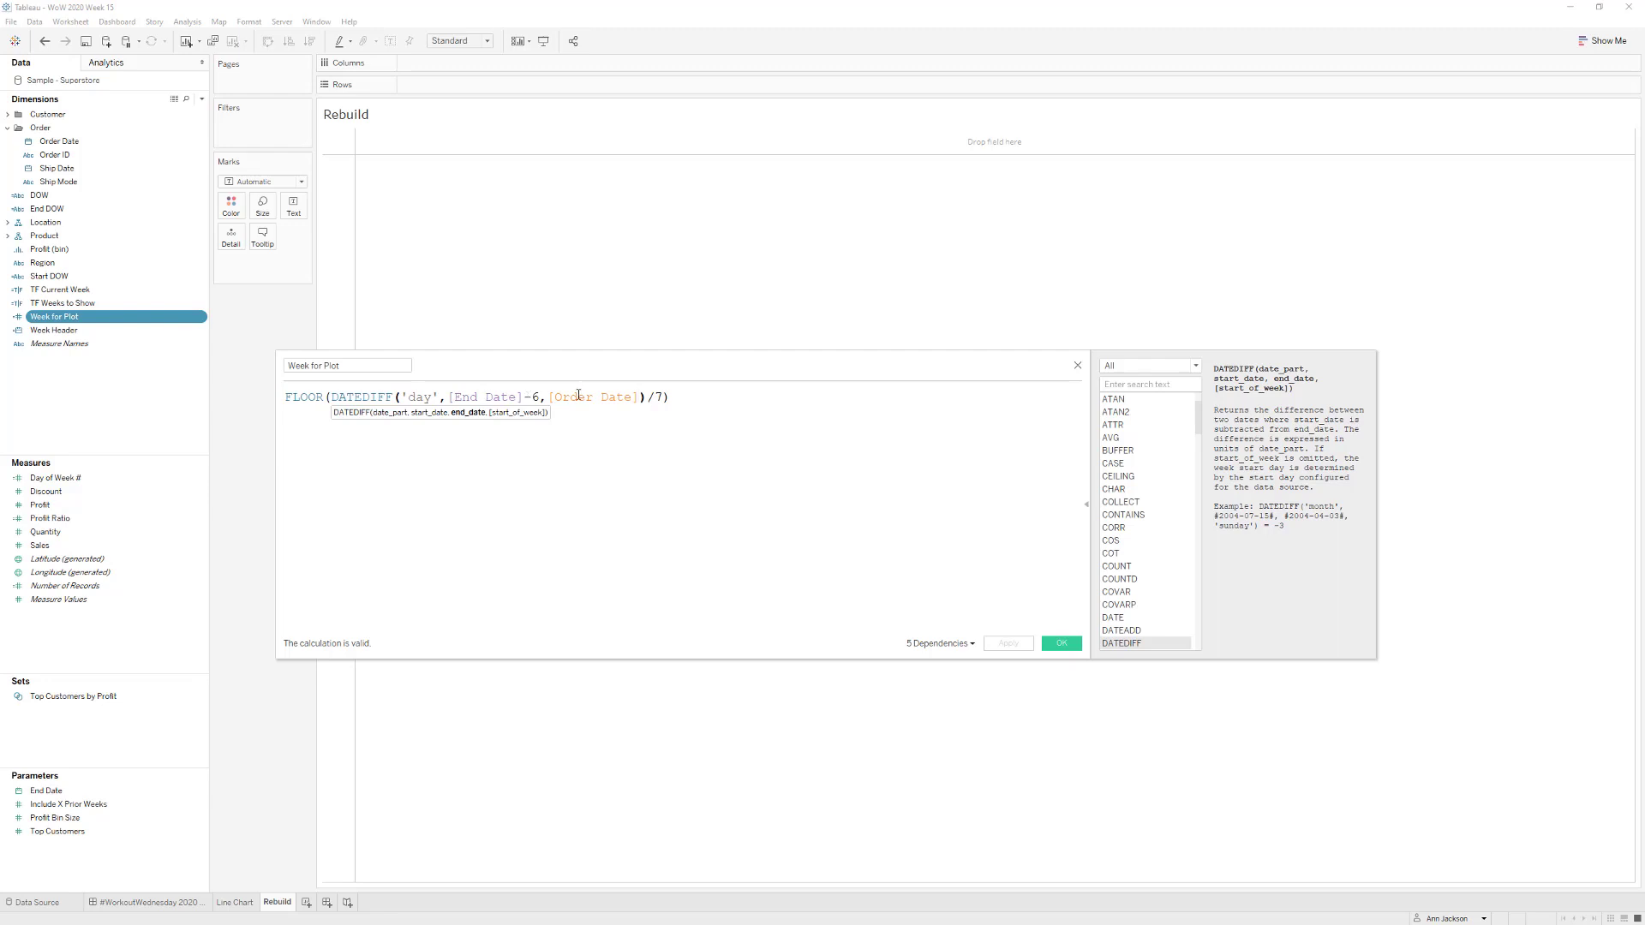
click(316, 397)
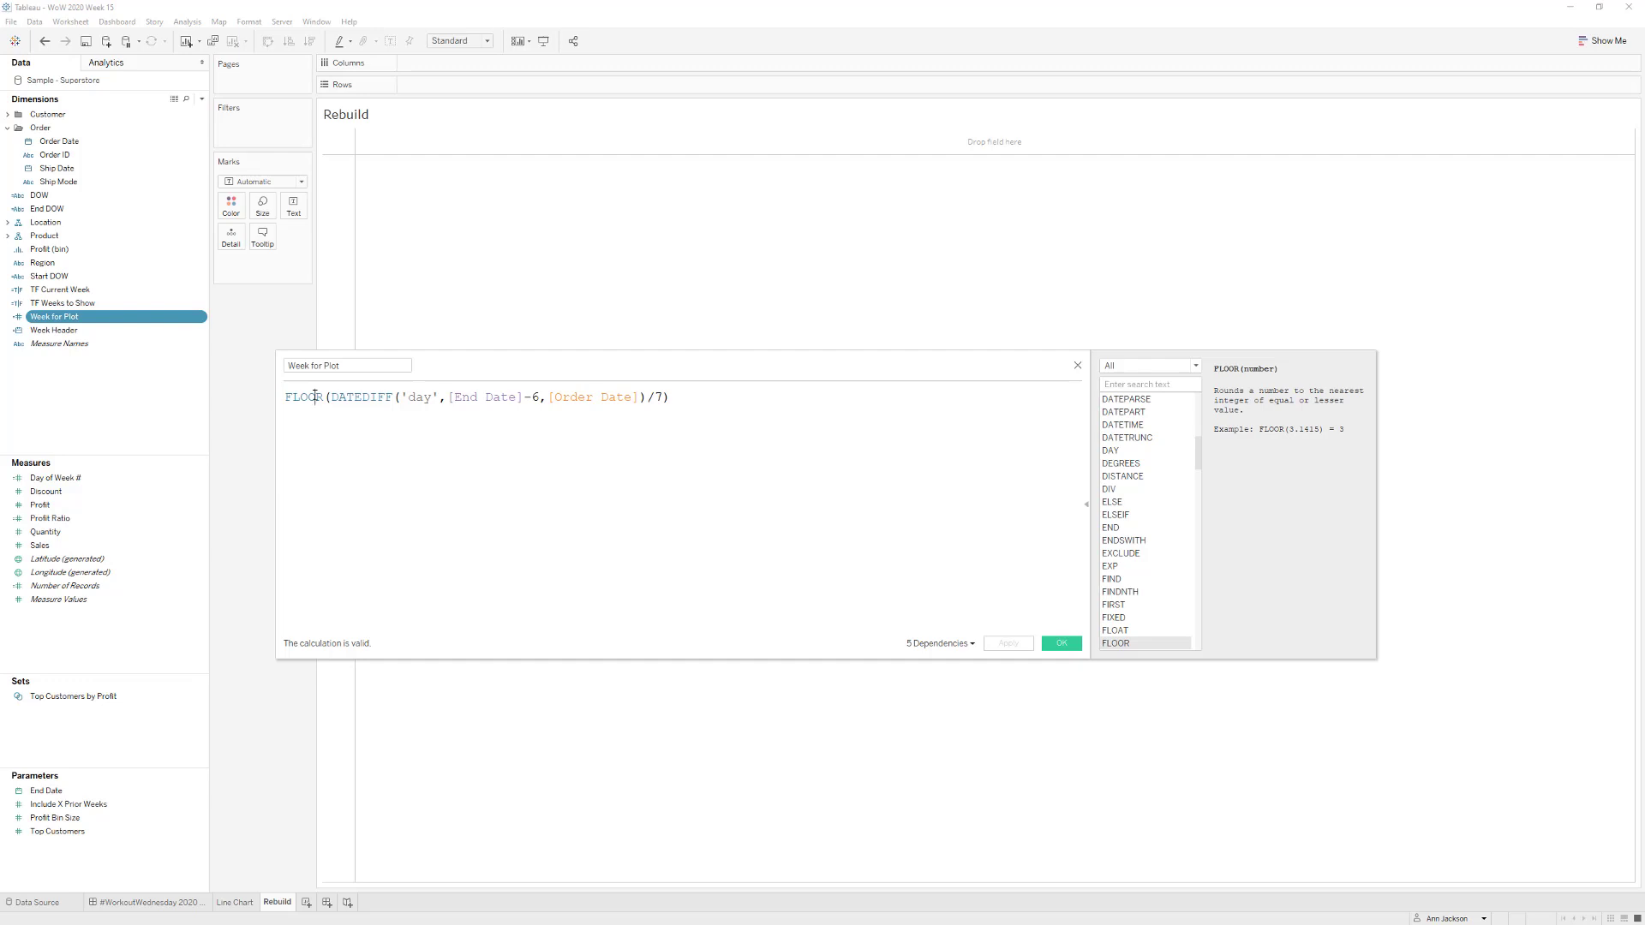
click(1078, 365)
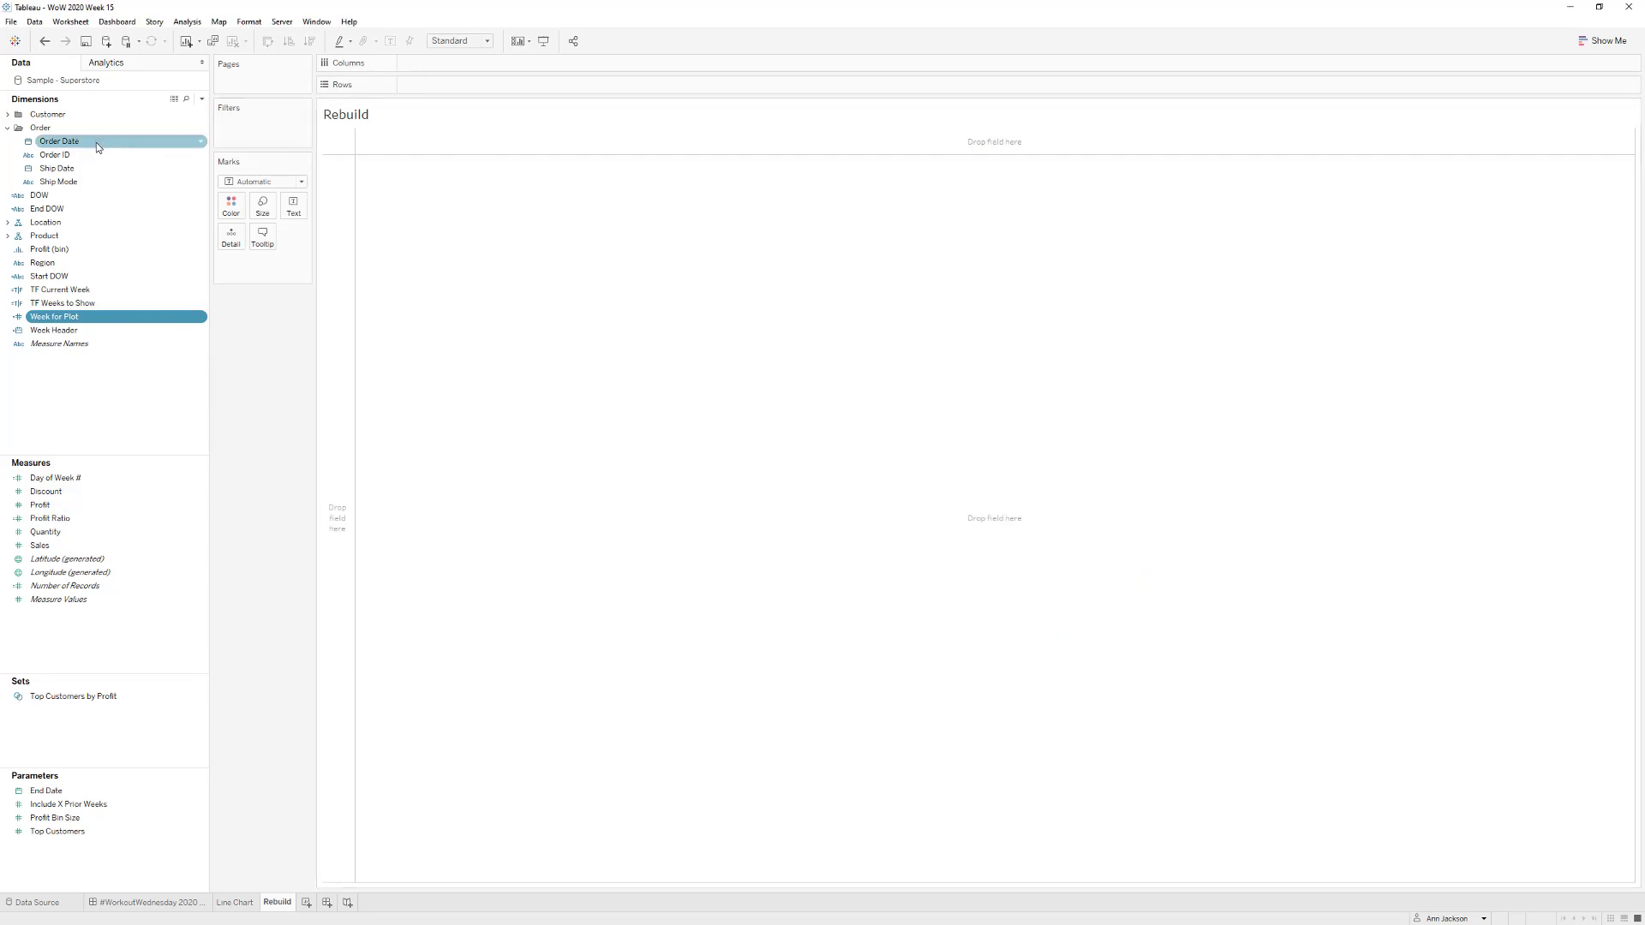
- Plot SUM(Sales) on Rows against continuous DAY(Order Date) on Columns
drag(96, 142, 500, 63)
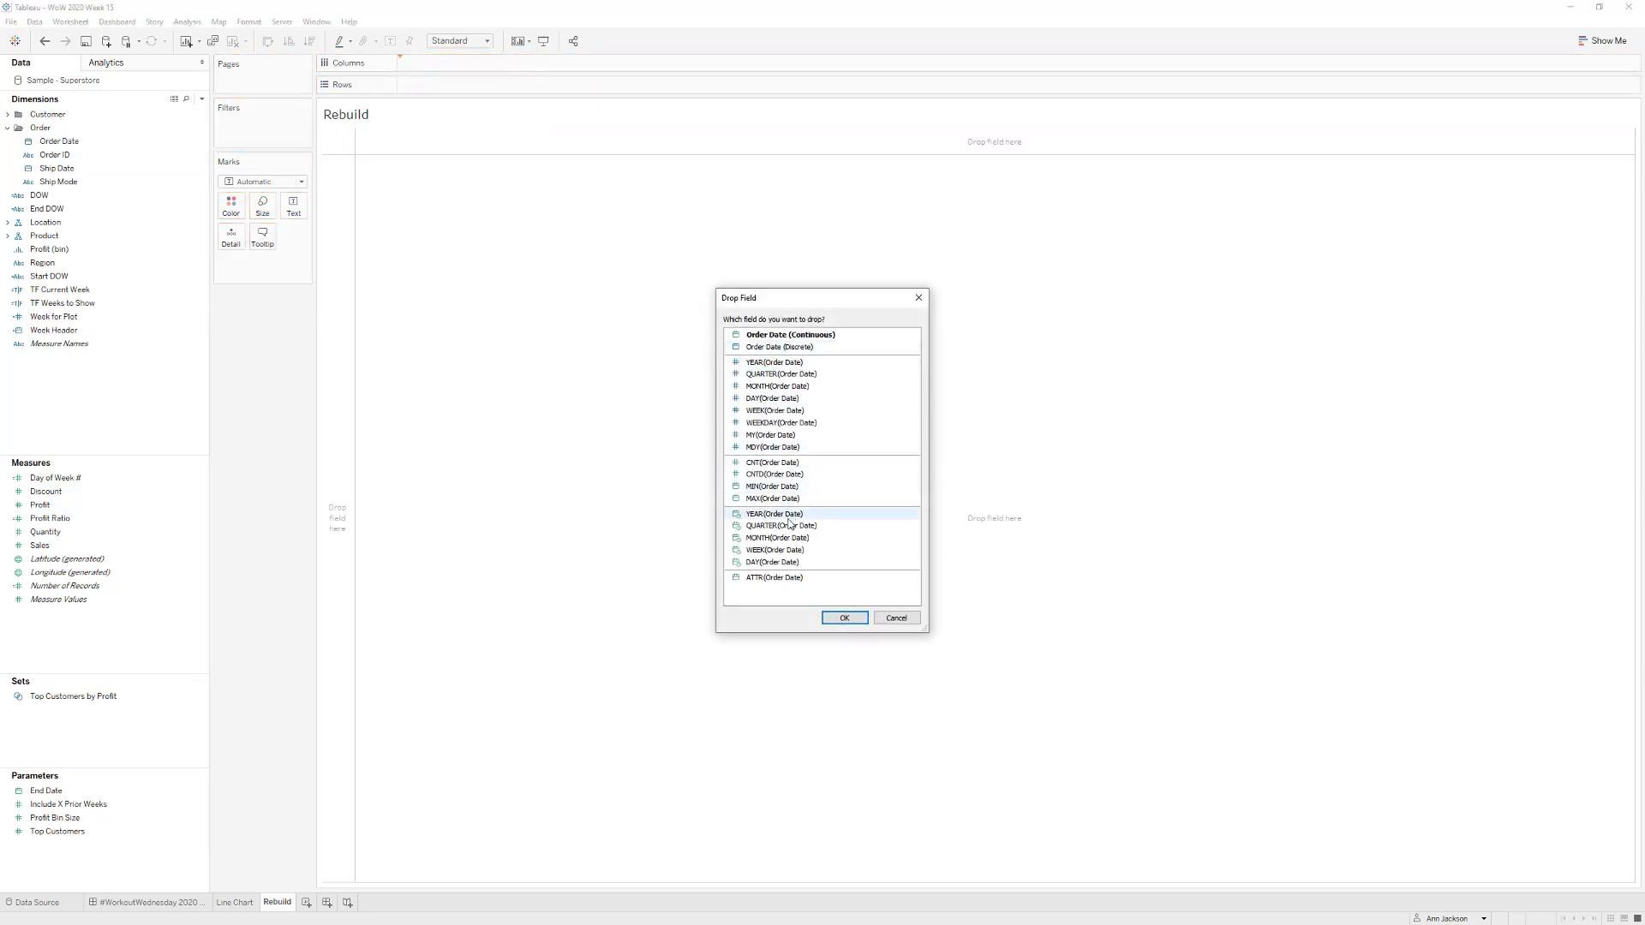
click(780, 564)
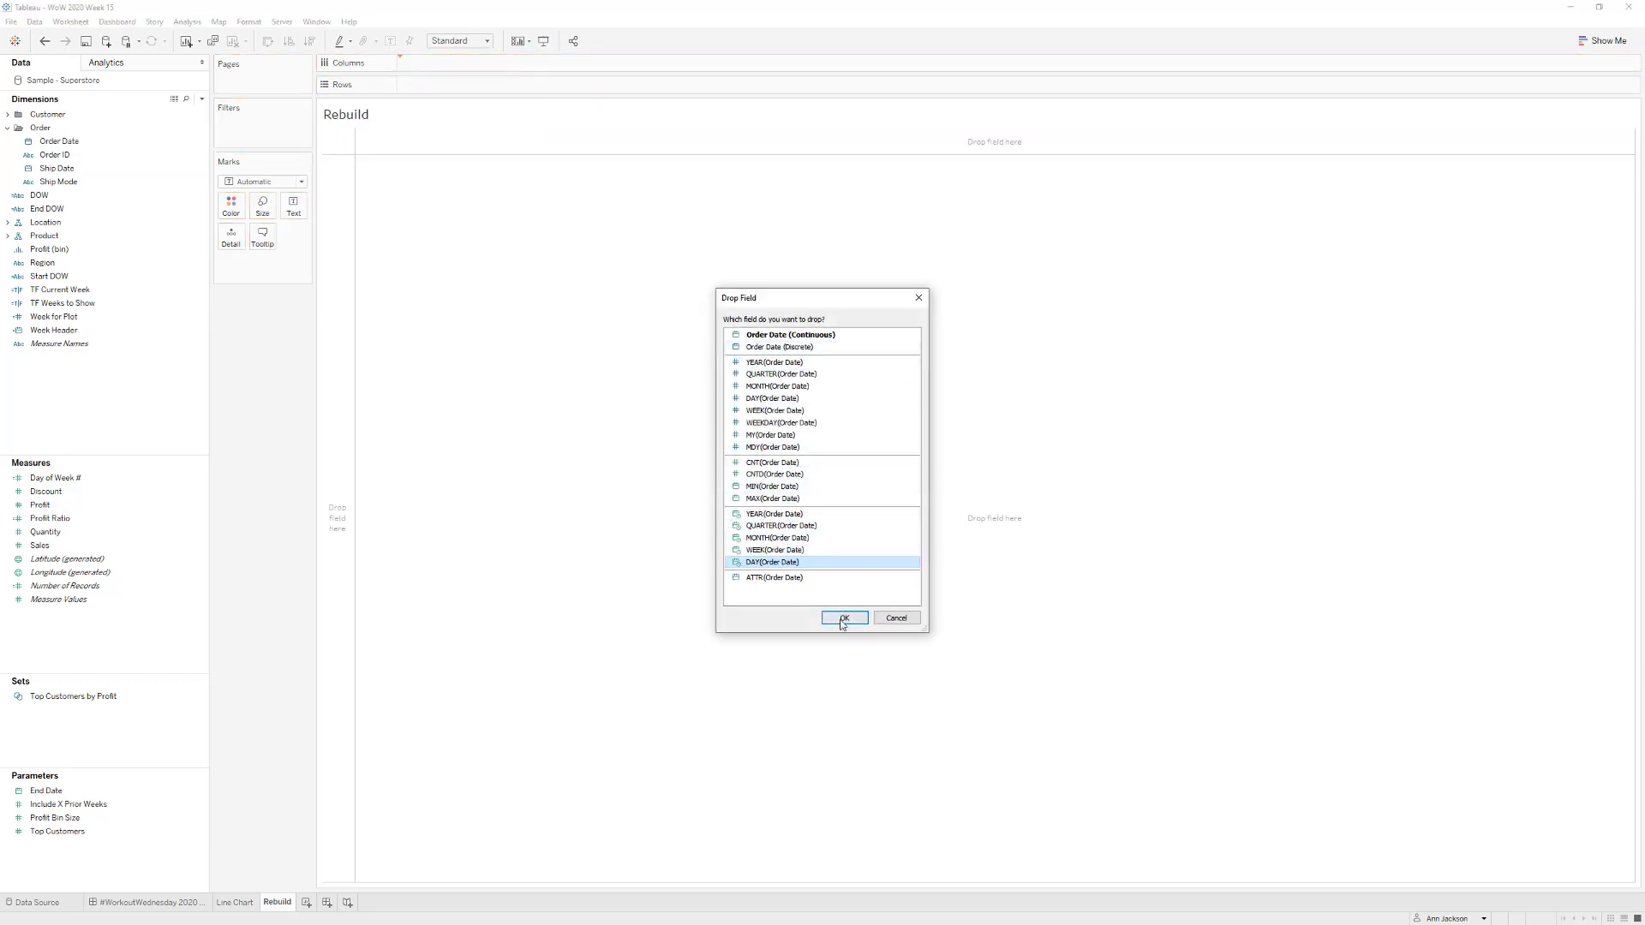
click(842, 618)
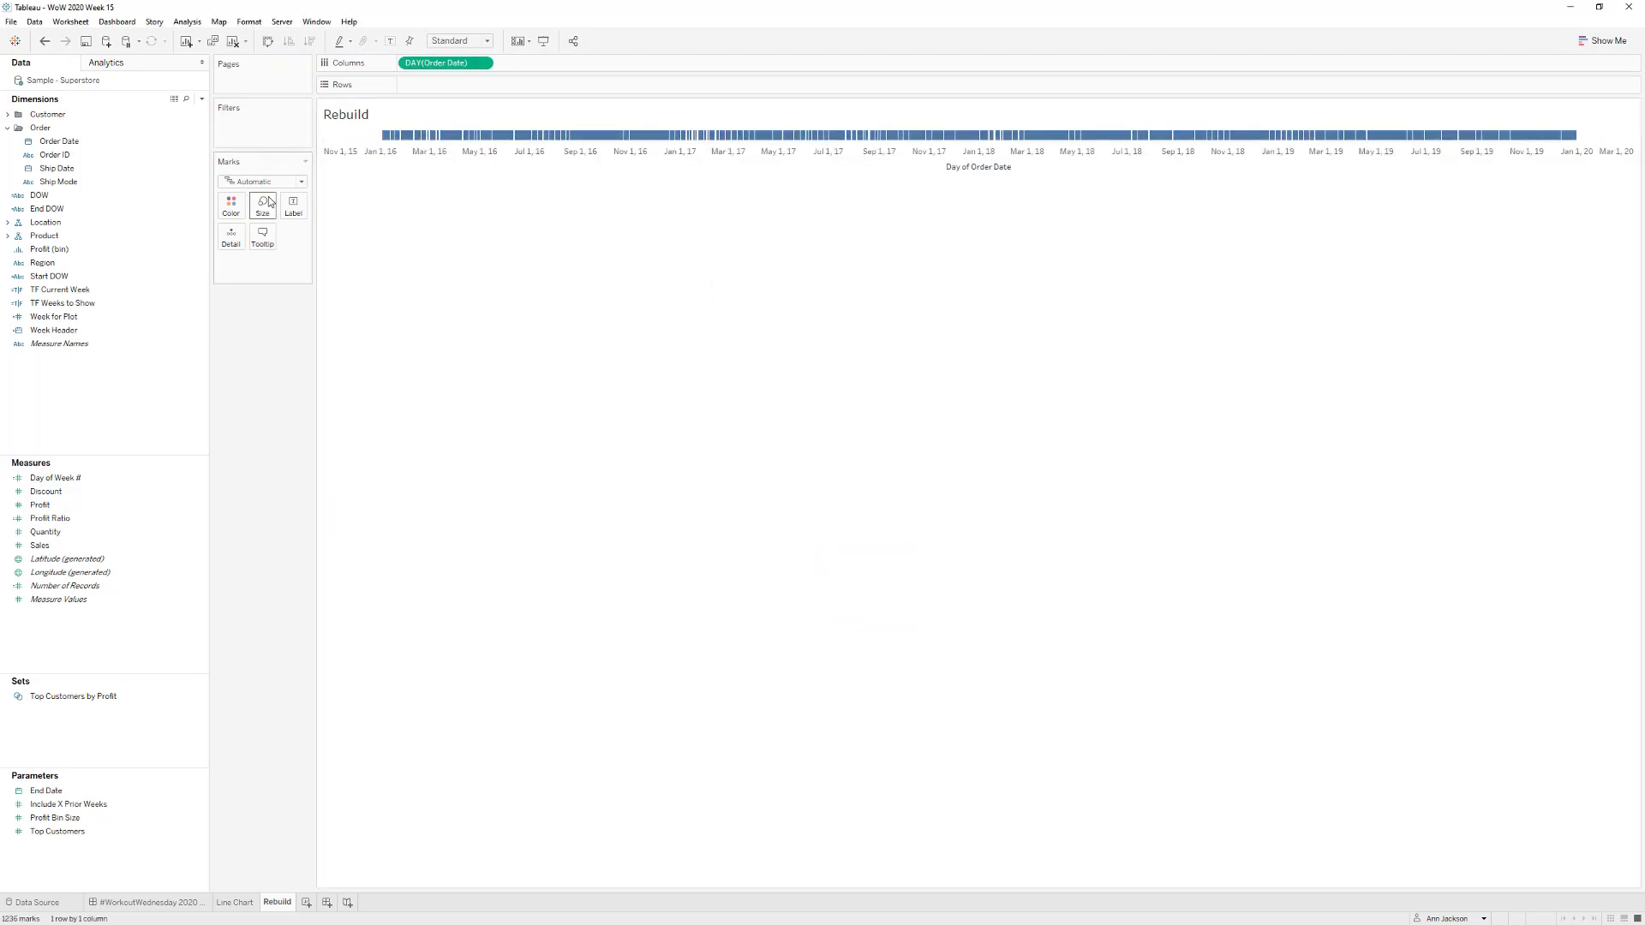
drag(64, 545, 478, 92)
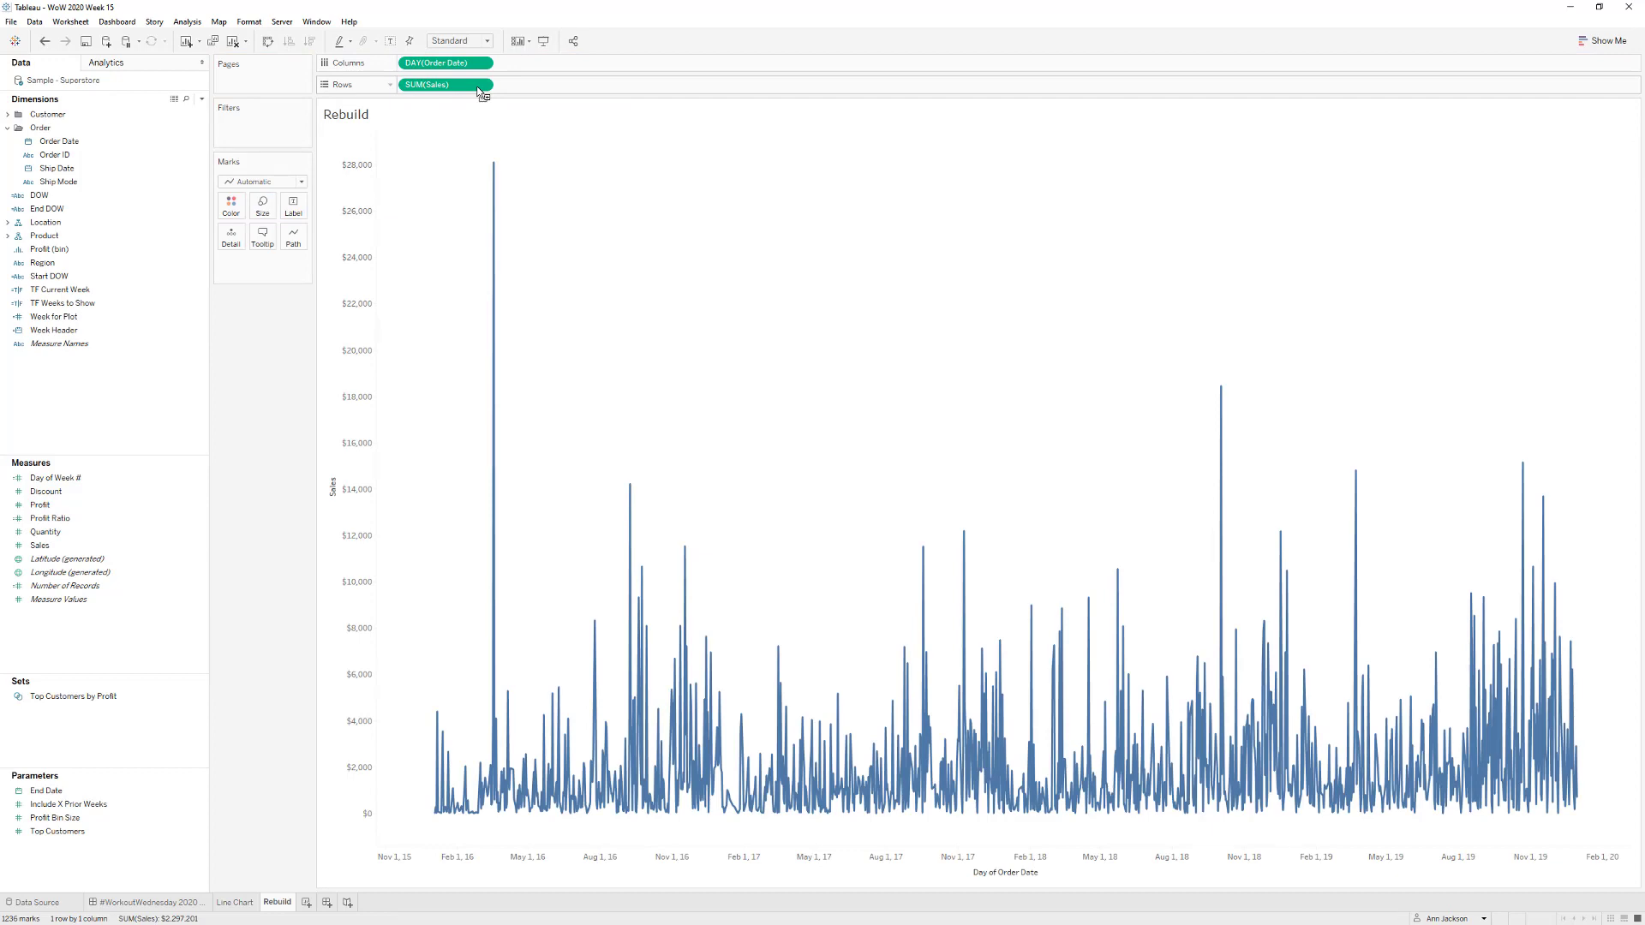
click(98, 323)
- Review the Include X Prior Weeks parameter (Integer, 10) and close it unchanged
right_click(92, 804)
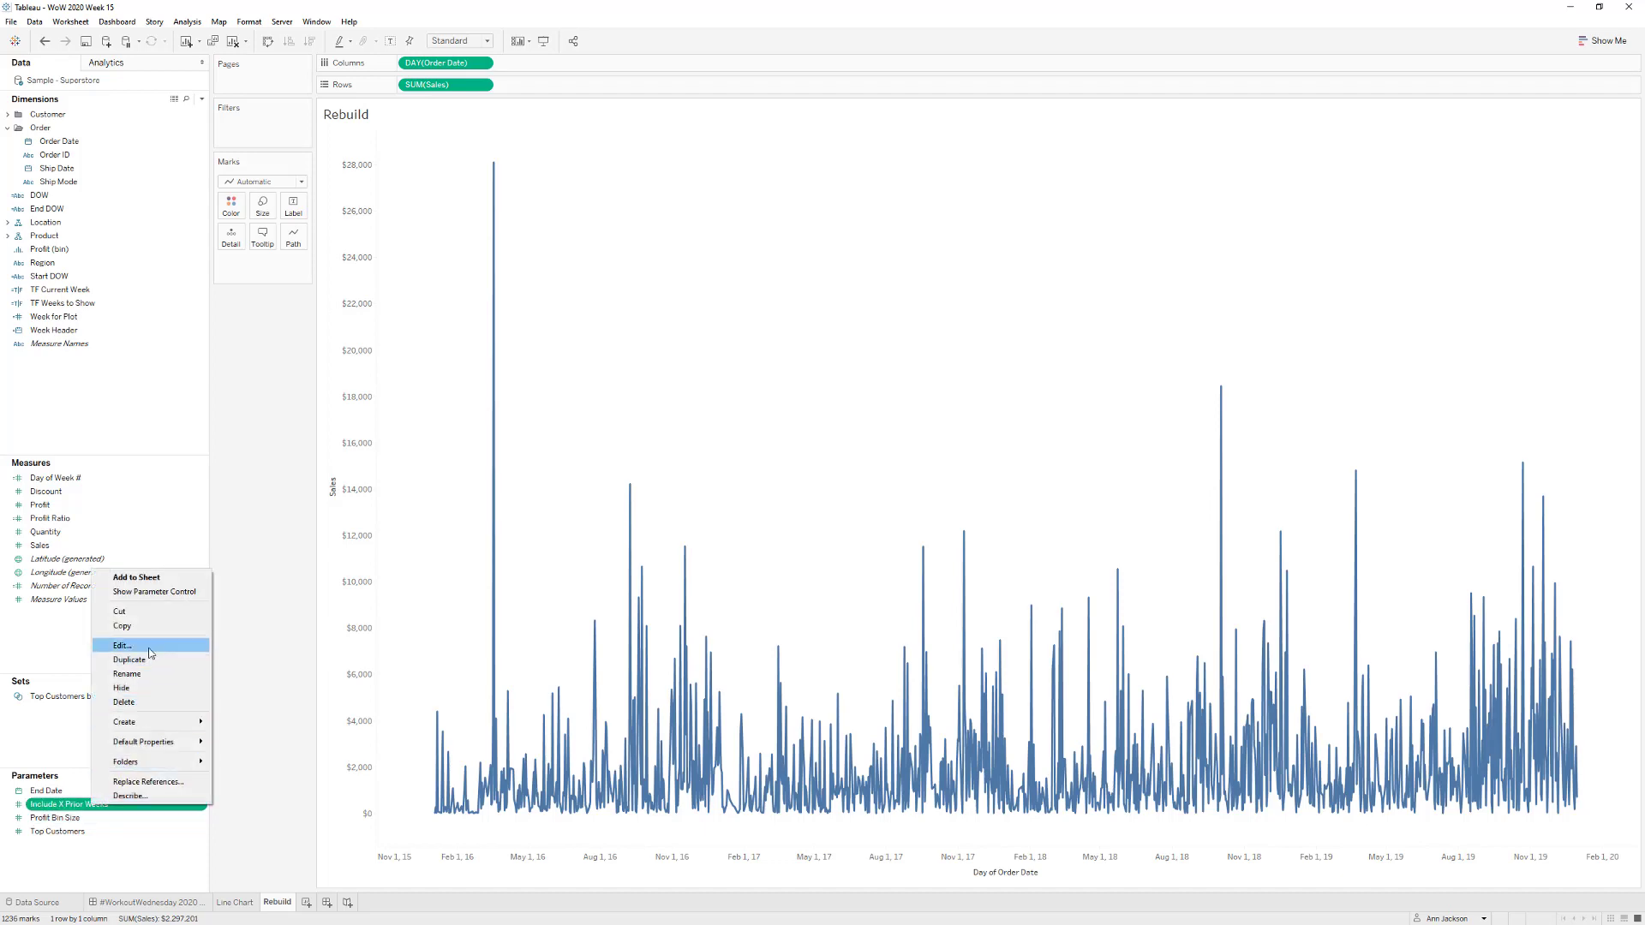
click(122, 645)
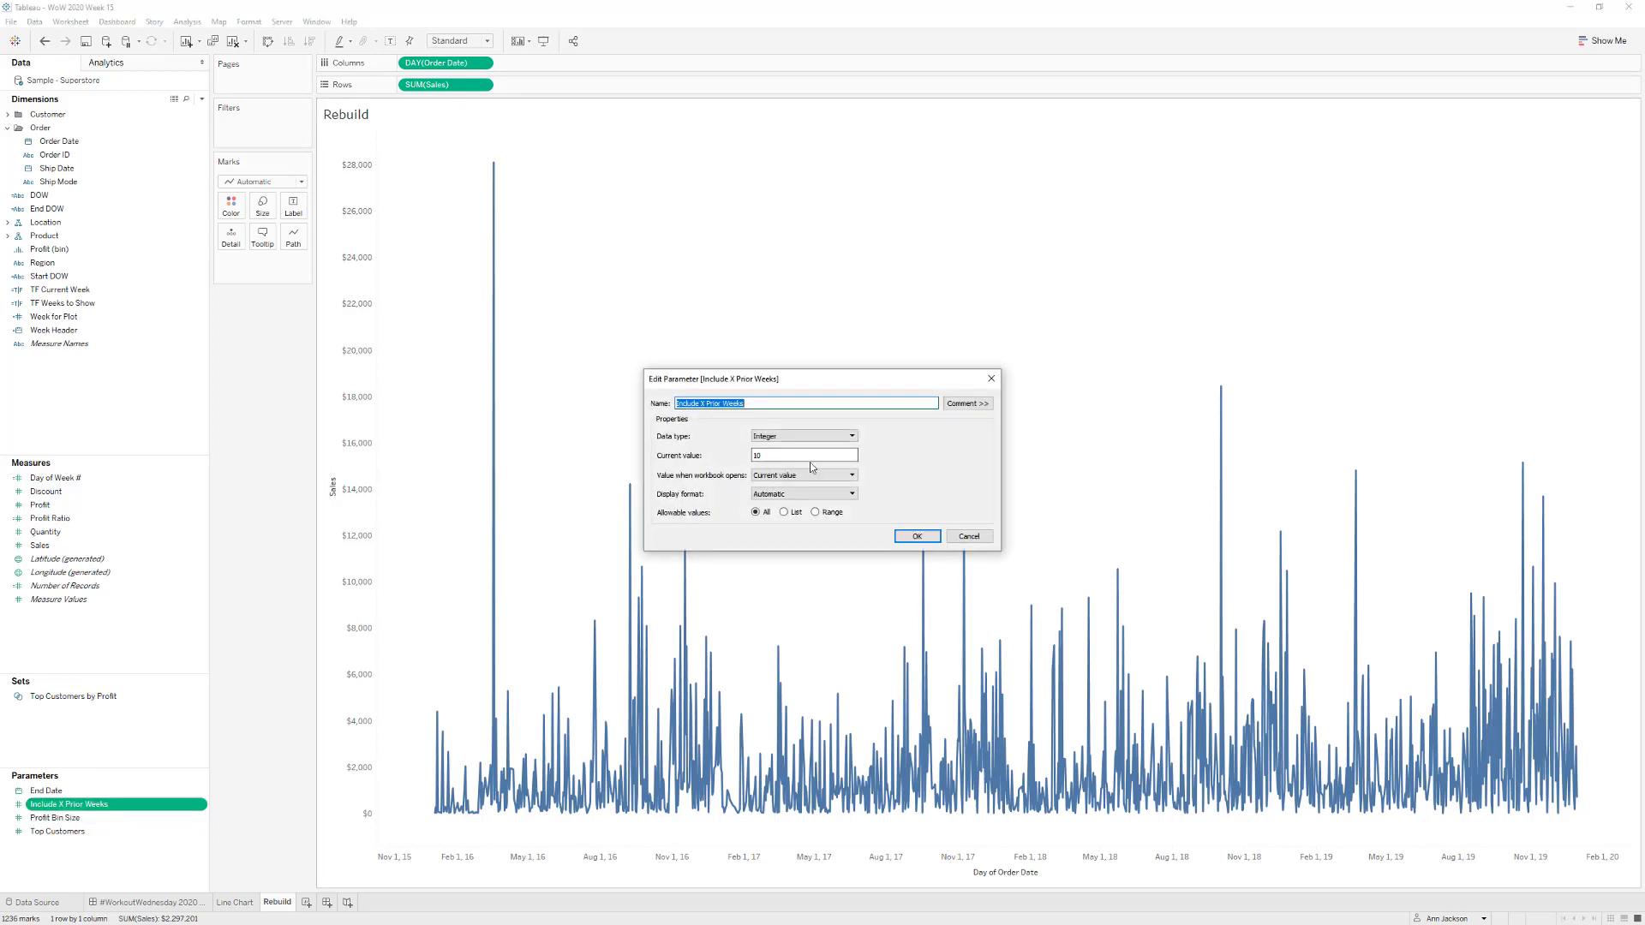
click(959, 540)
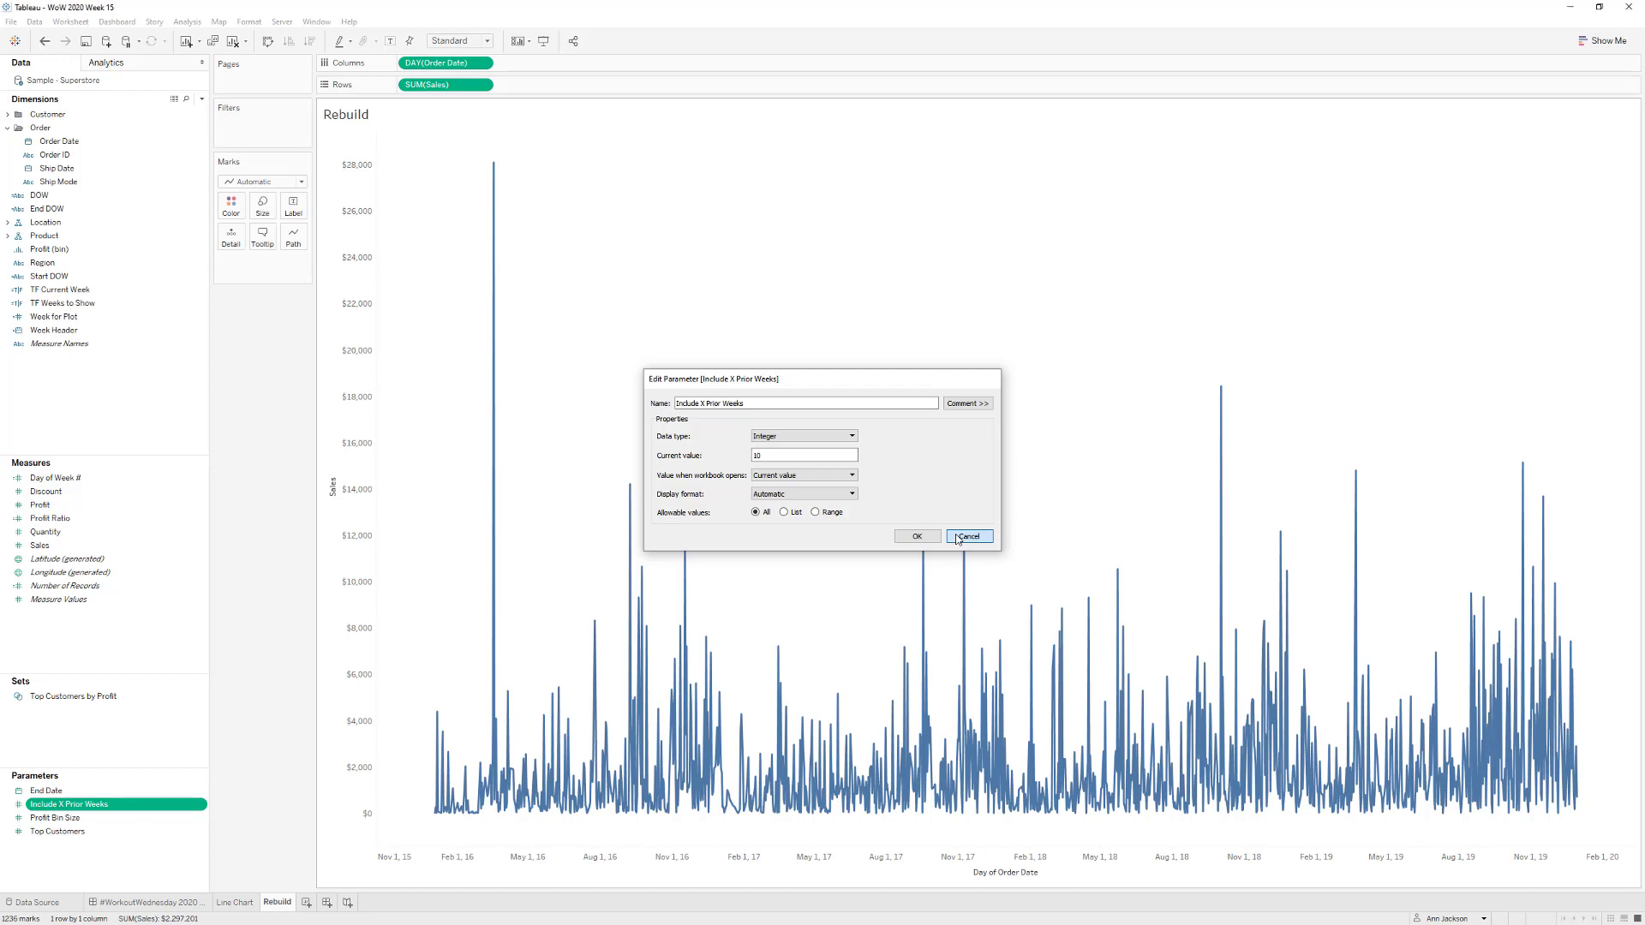
click(957, 538)
right_click(117, 305)
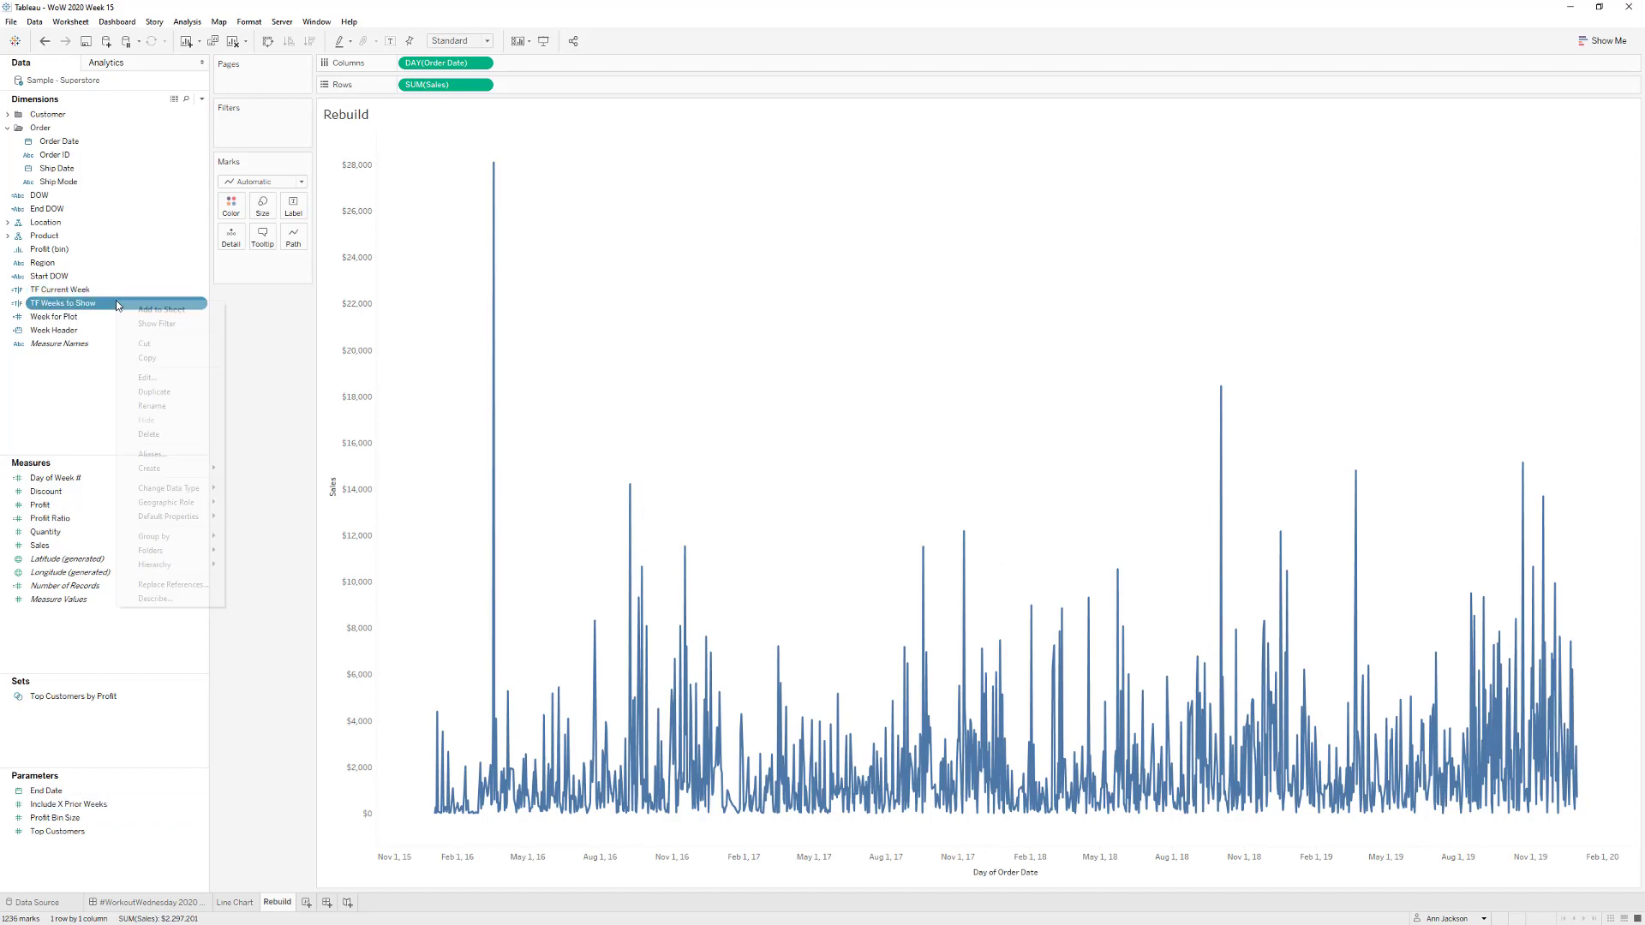
click(158, 377)
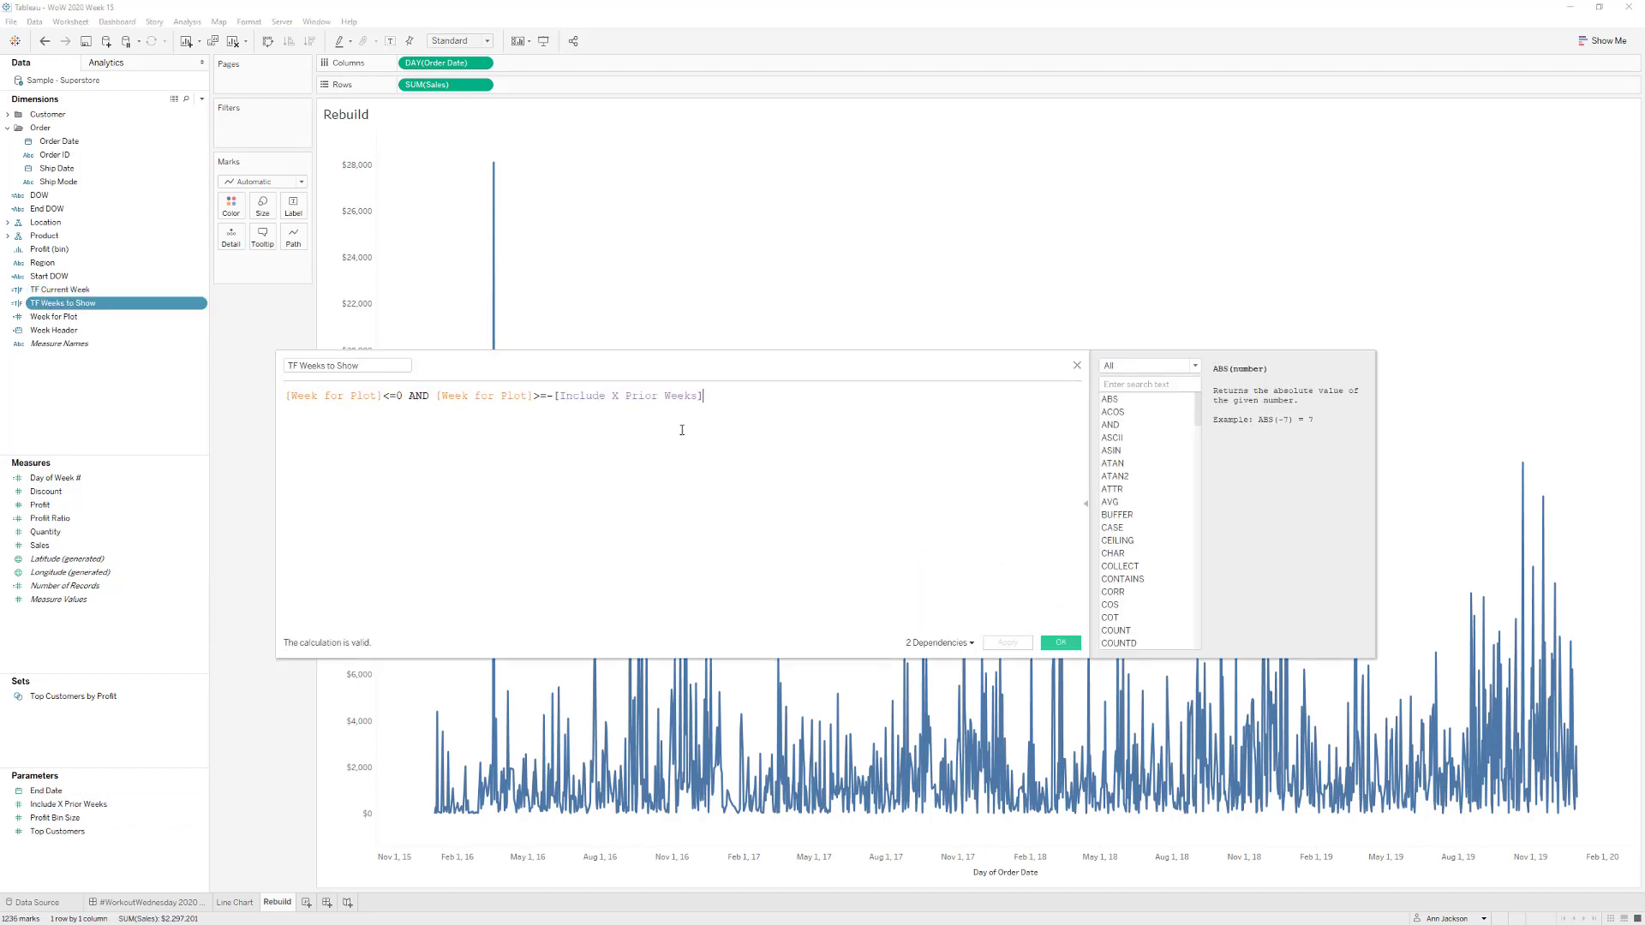
click(333, 397)
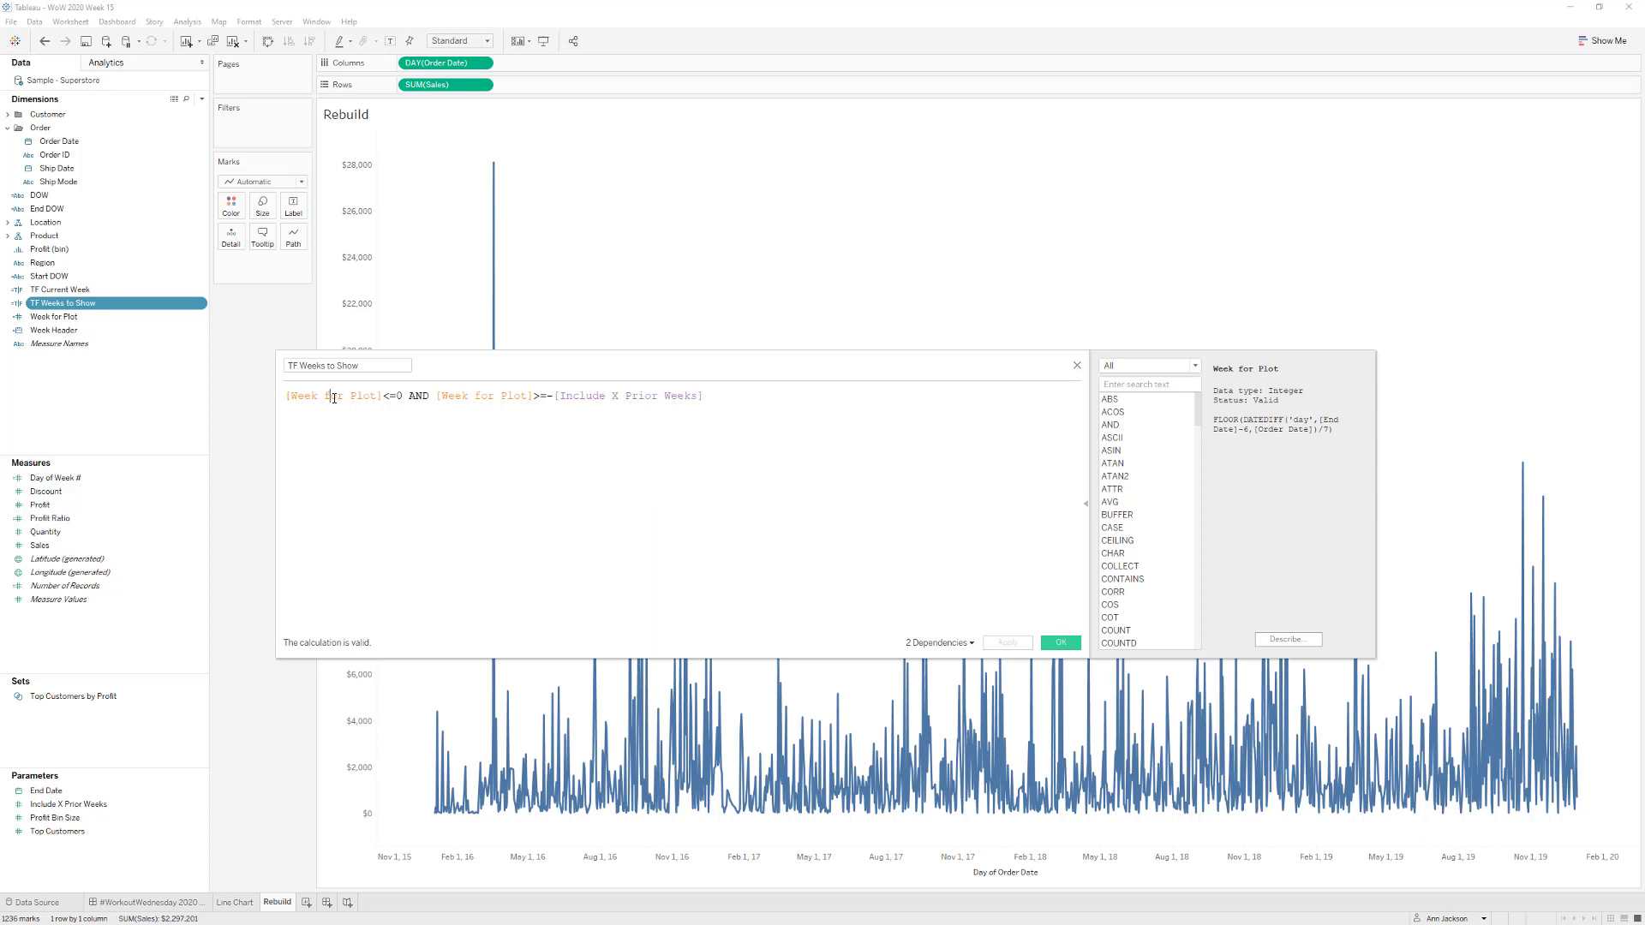
click(572, 396)
click(467, 395)
click(1061, 642)
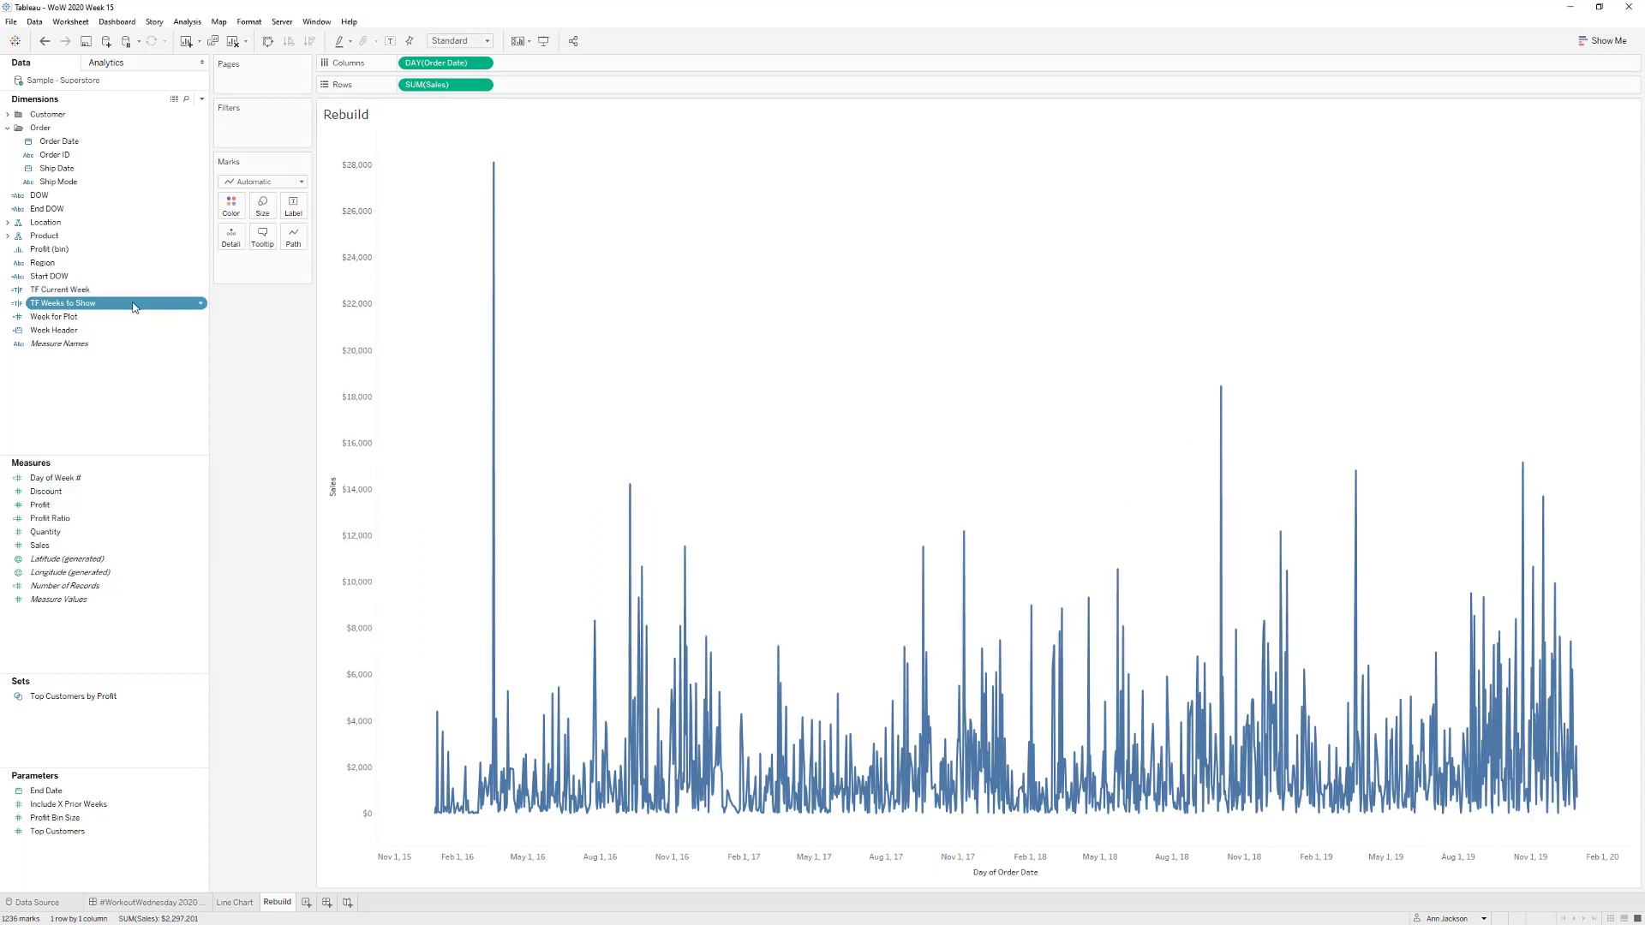
- Filter the sheet to keep only True values of TF Weeks to Show
drag(137, 304, 266, 128)
click(702, 396)
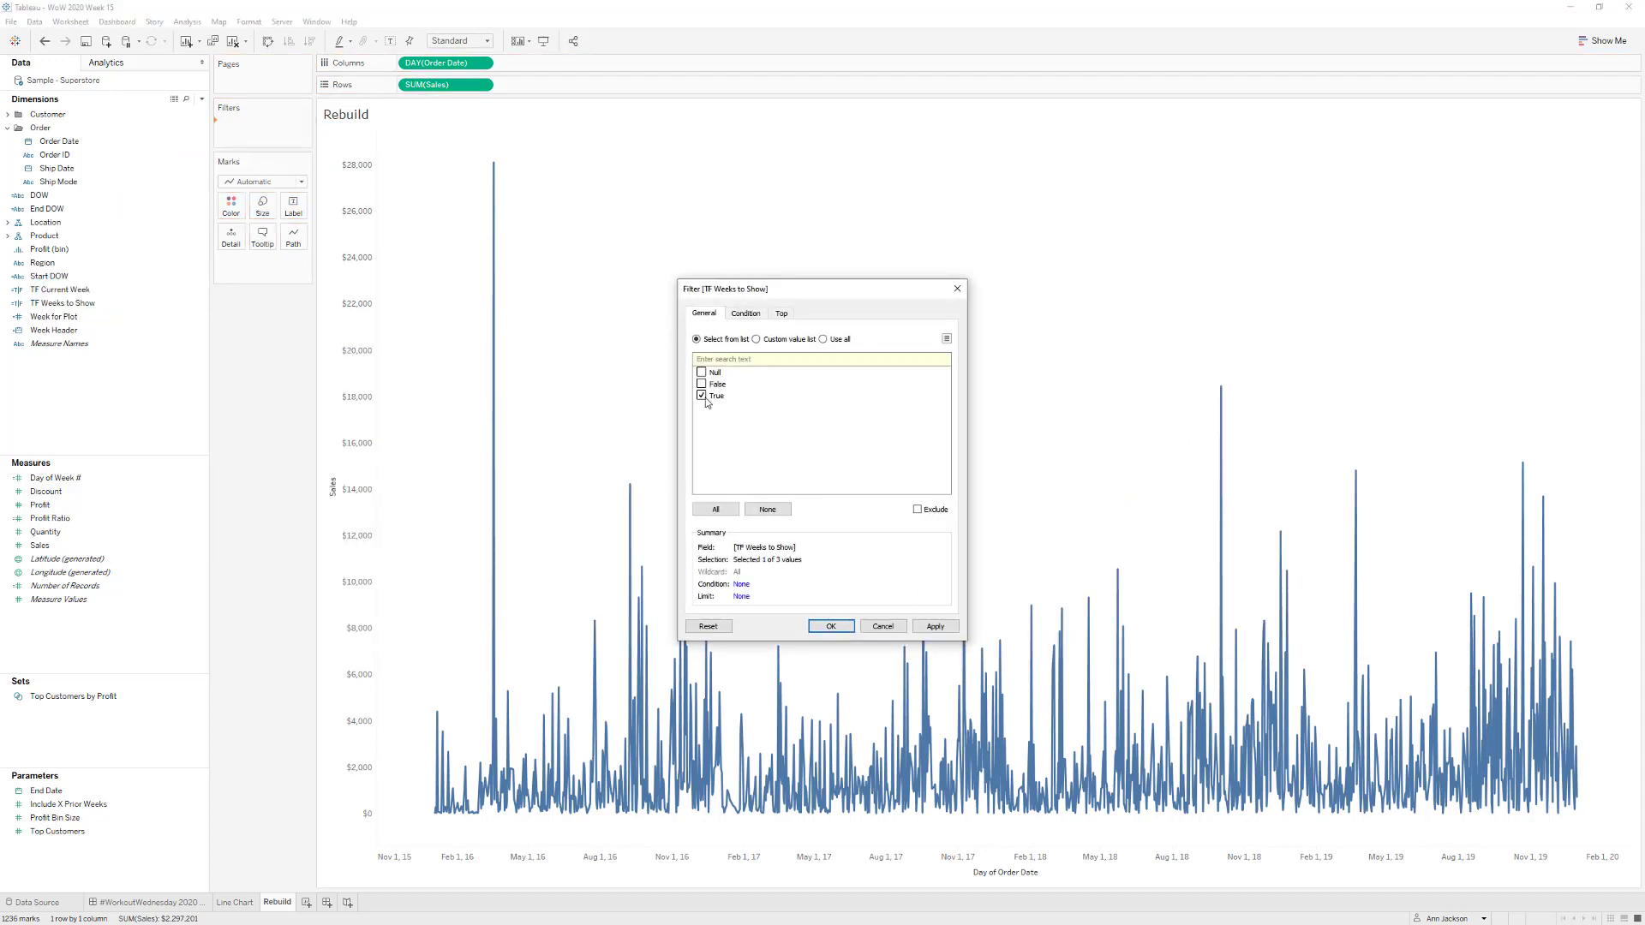
click(935, 626)
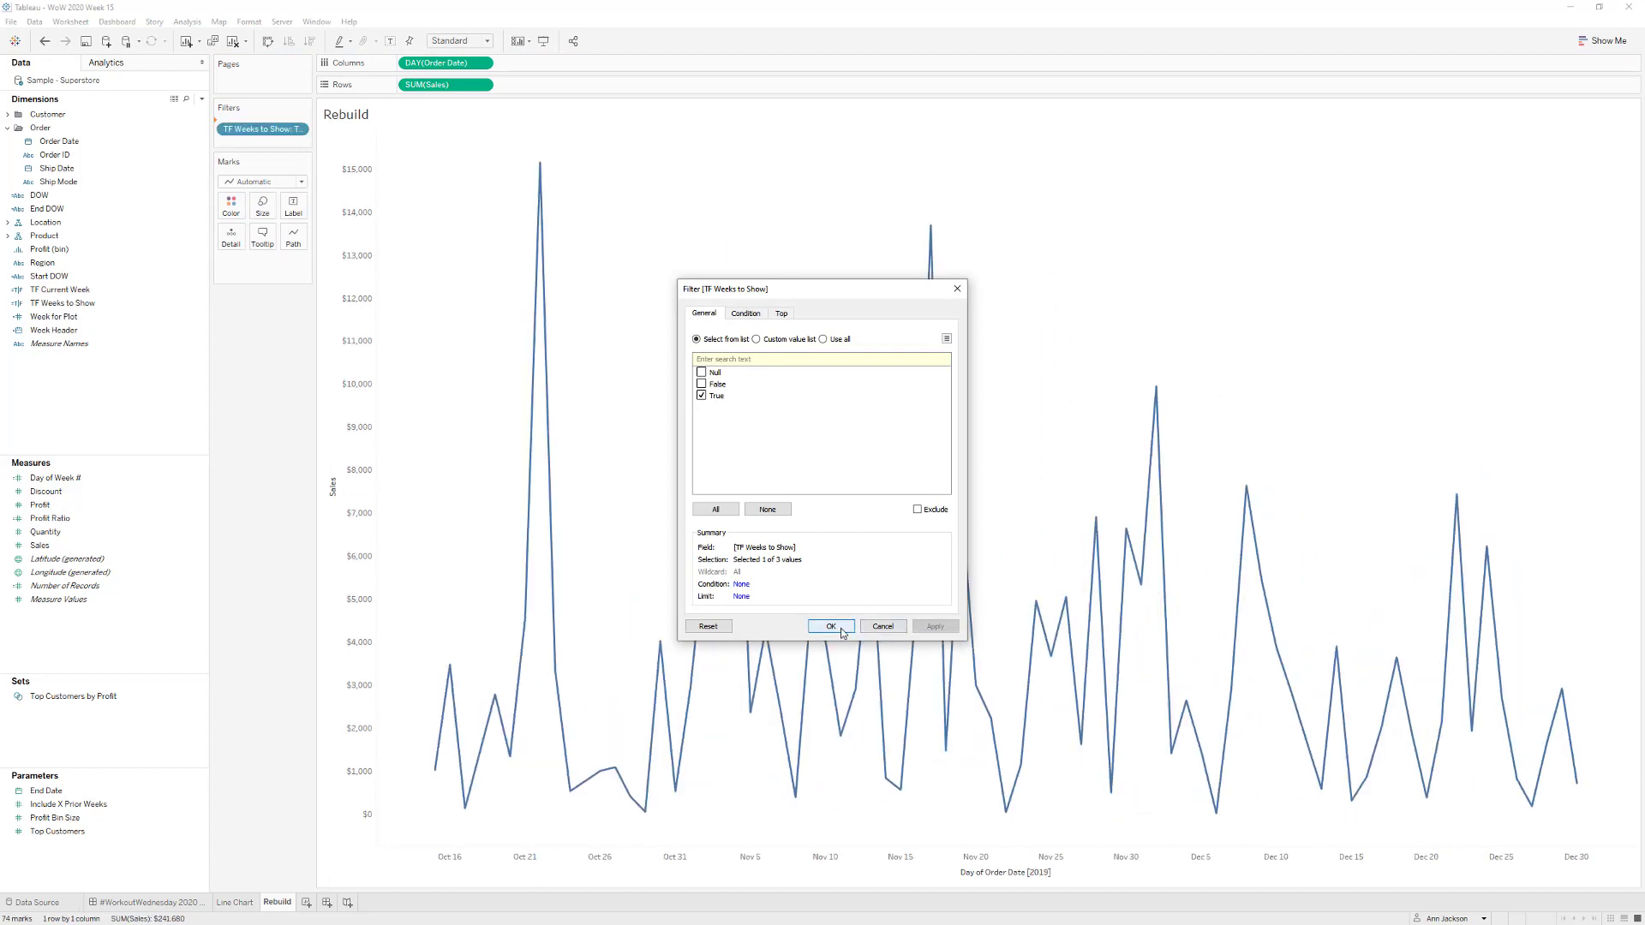
click(830, 626)
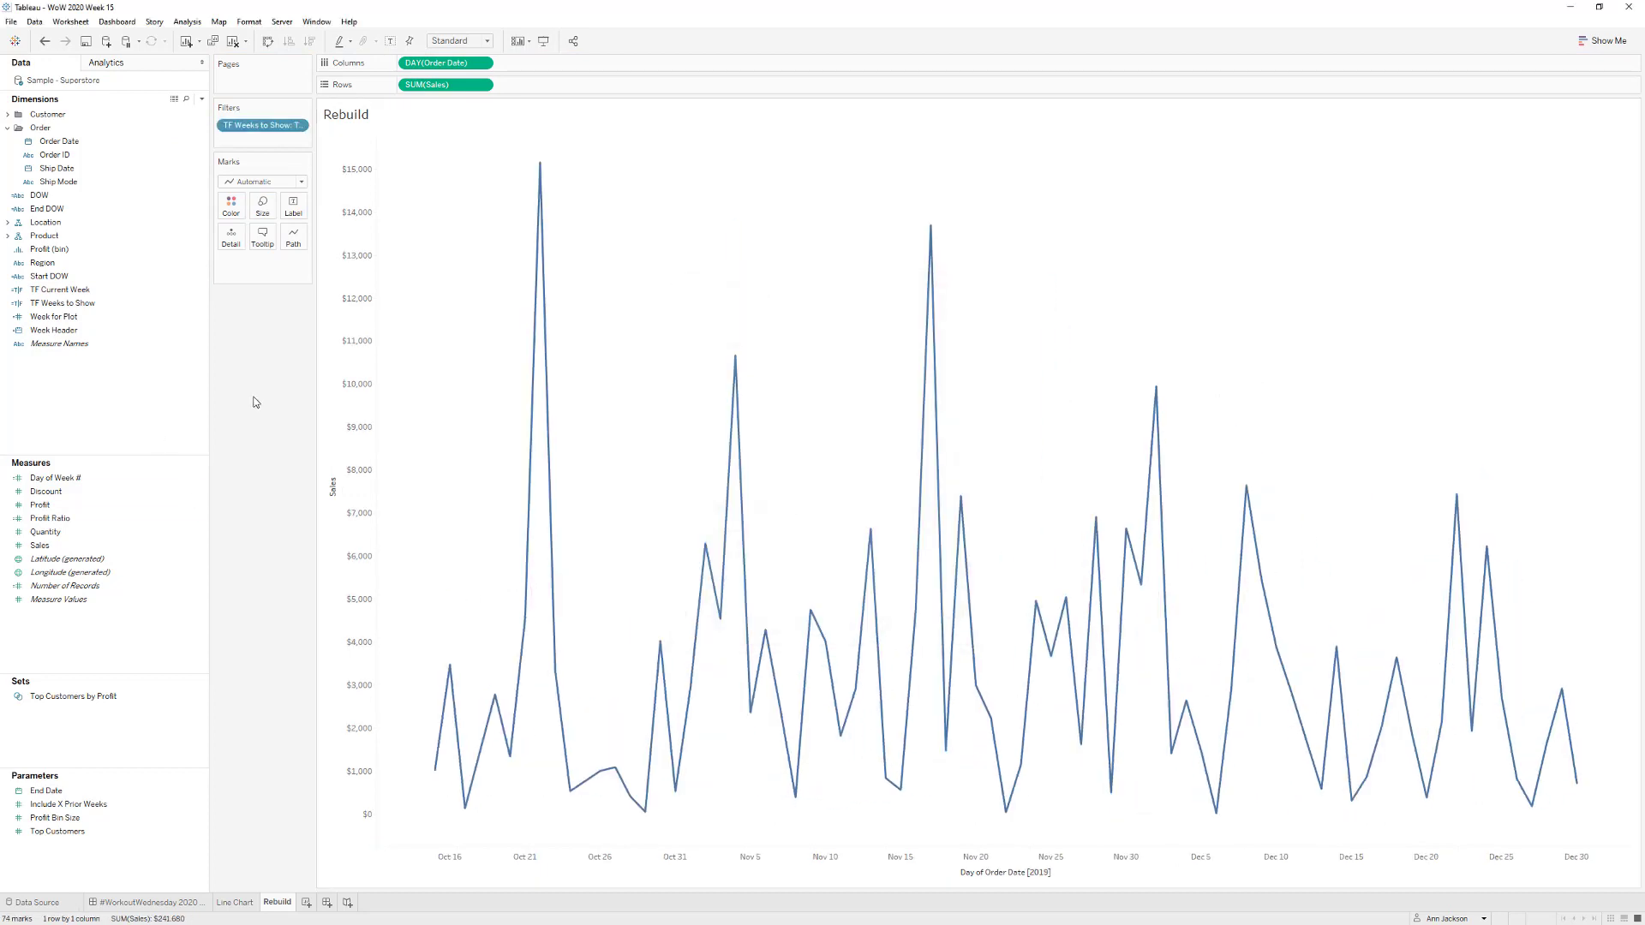
- Colour the sales line by Week for Plot and check tooltips for weeks -10 to 0
drag(53, 316, 235, 216)
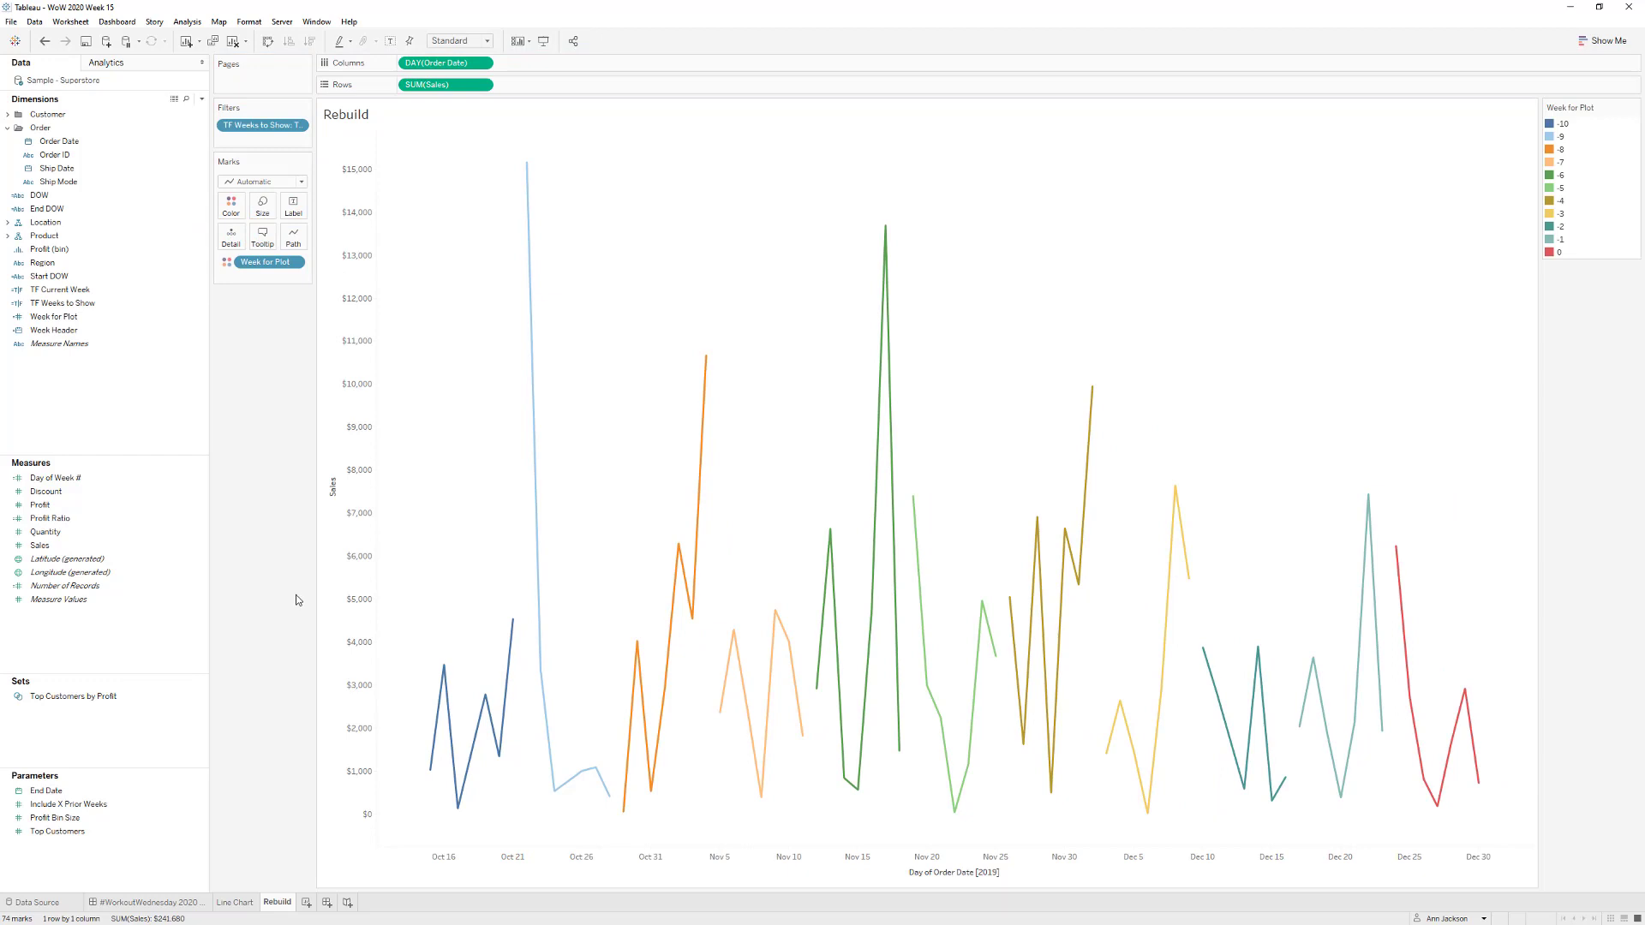
mouse_move(1460, 788)
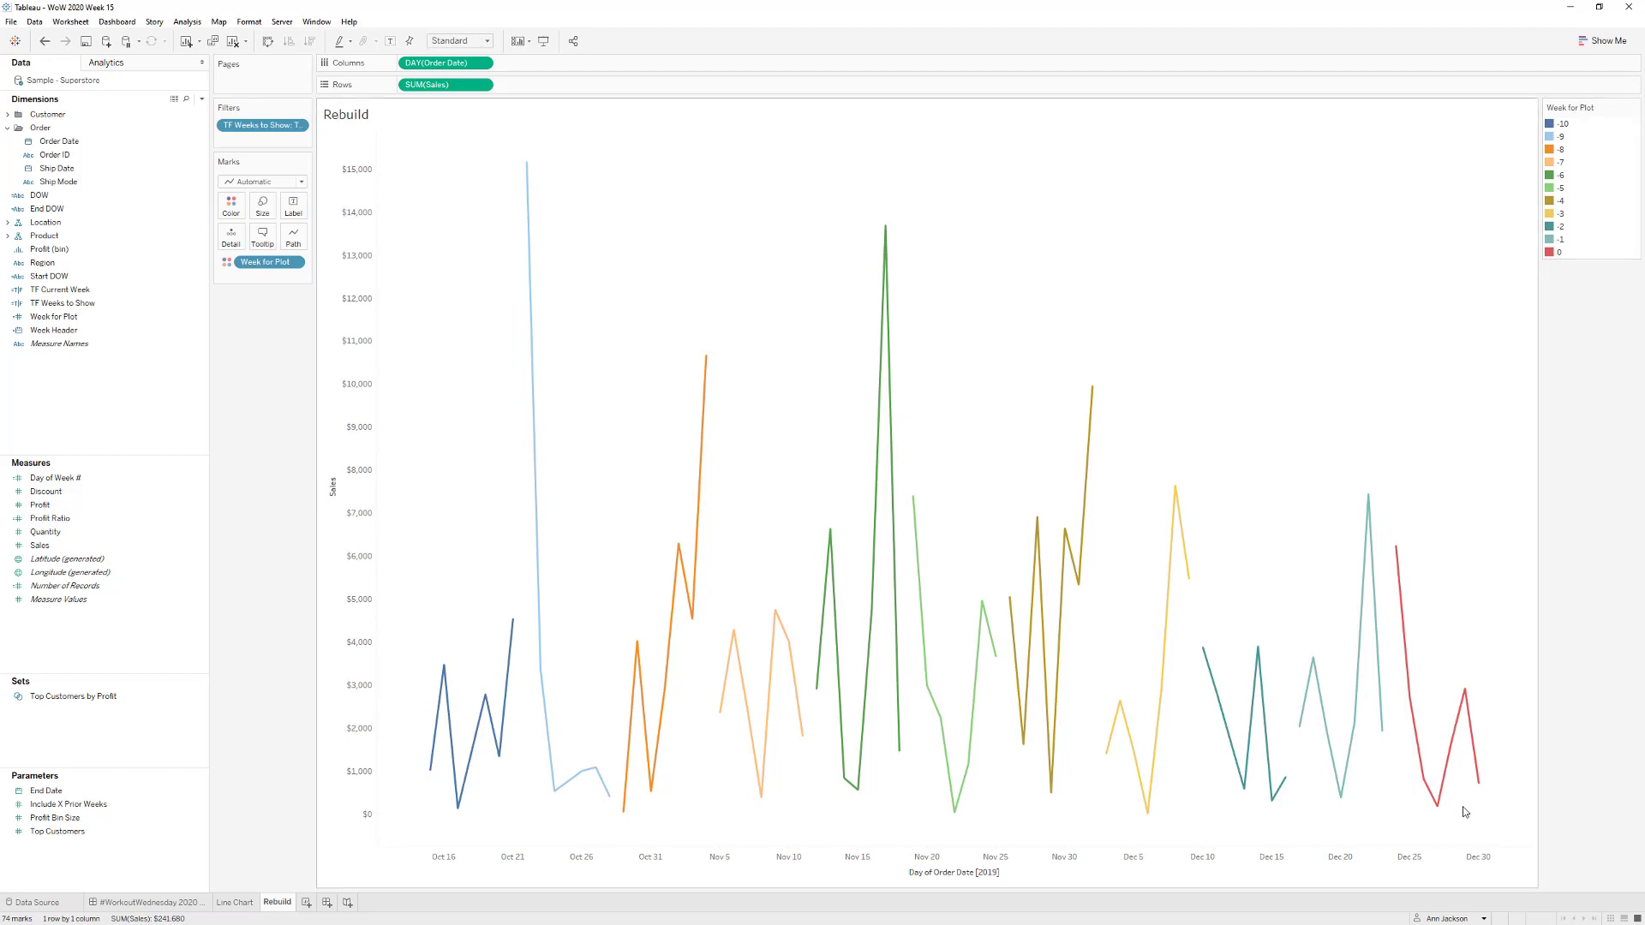
mouse_move(1394, 631)
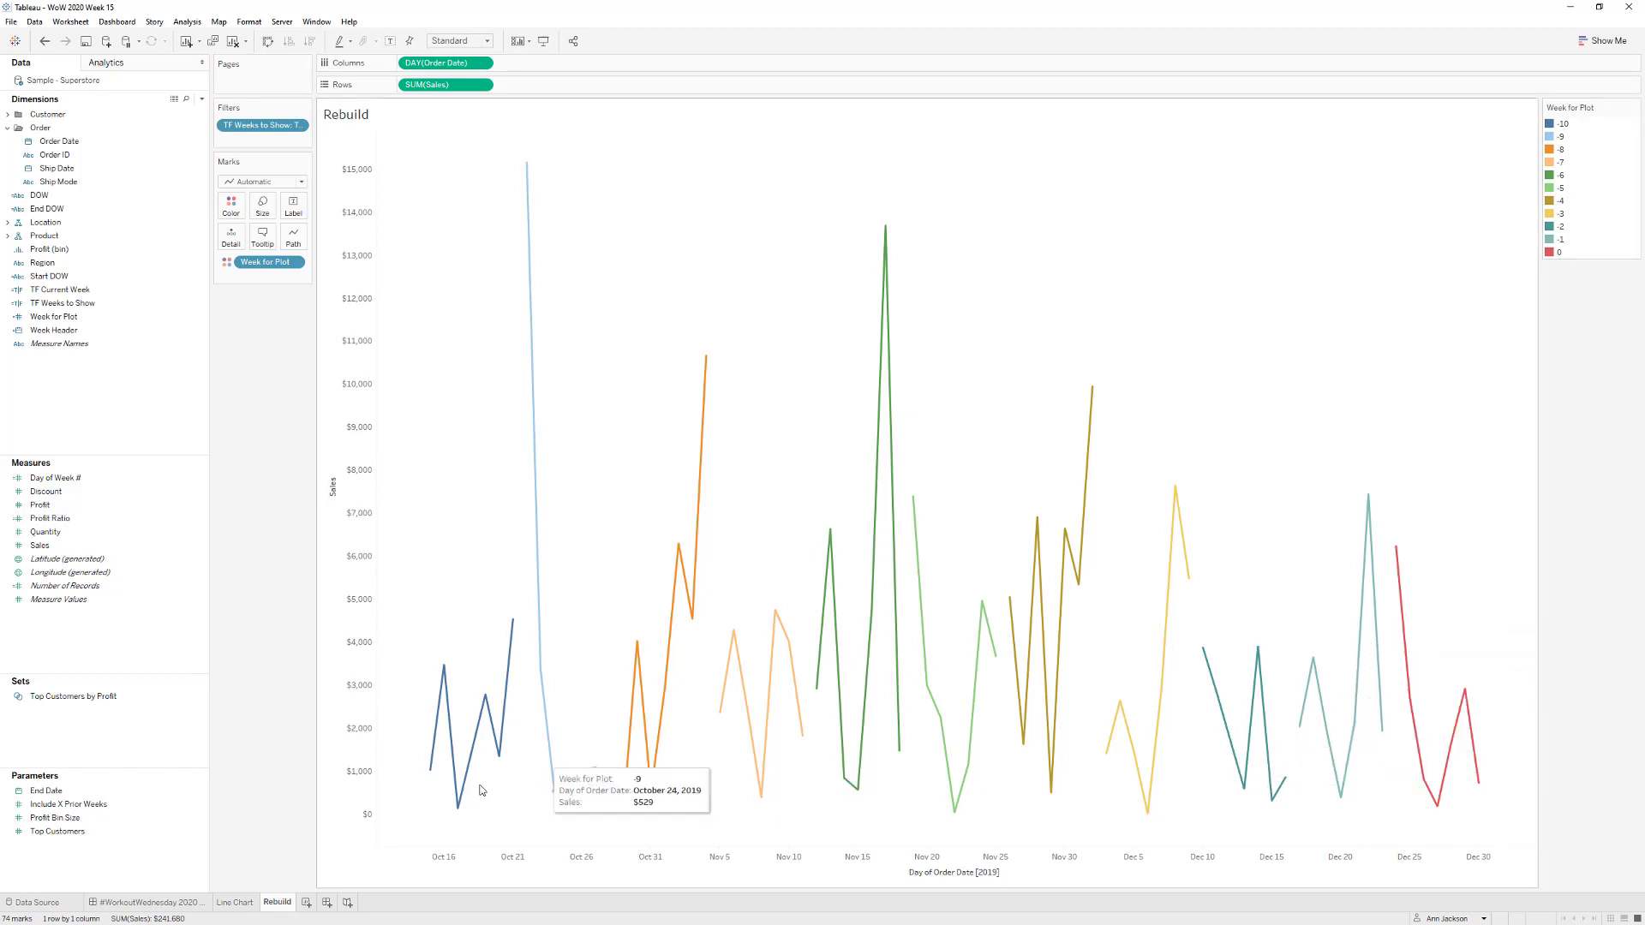
mouse_move(428, 777)
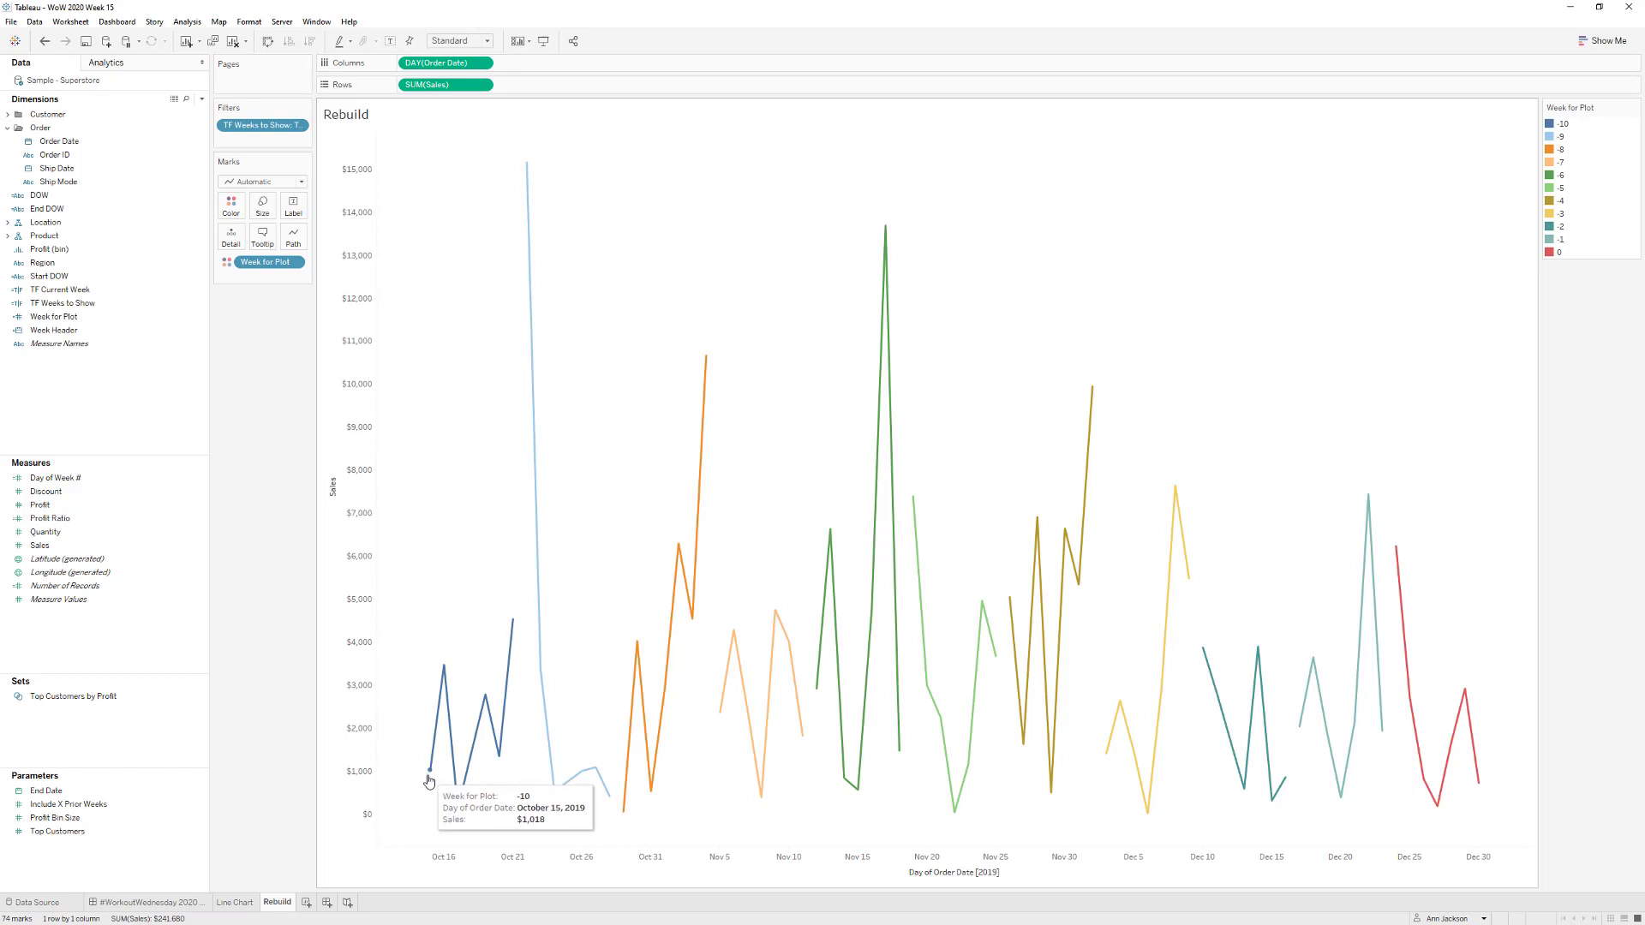
mouse_move(1398, 553)
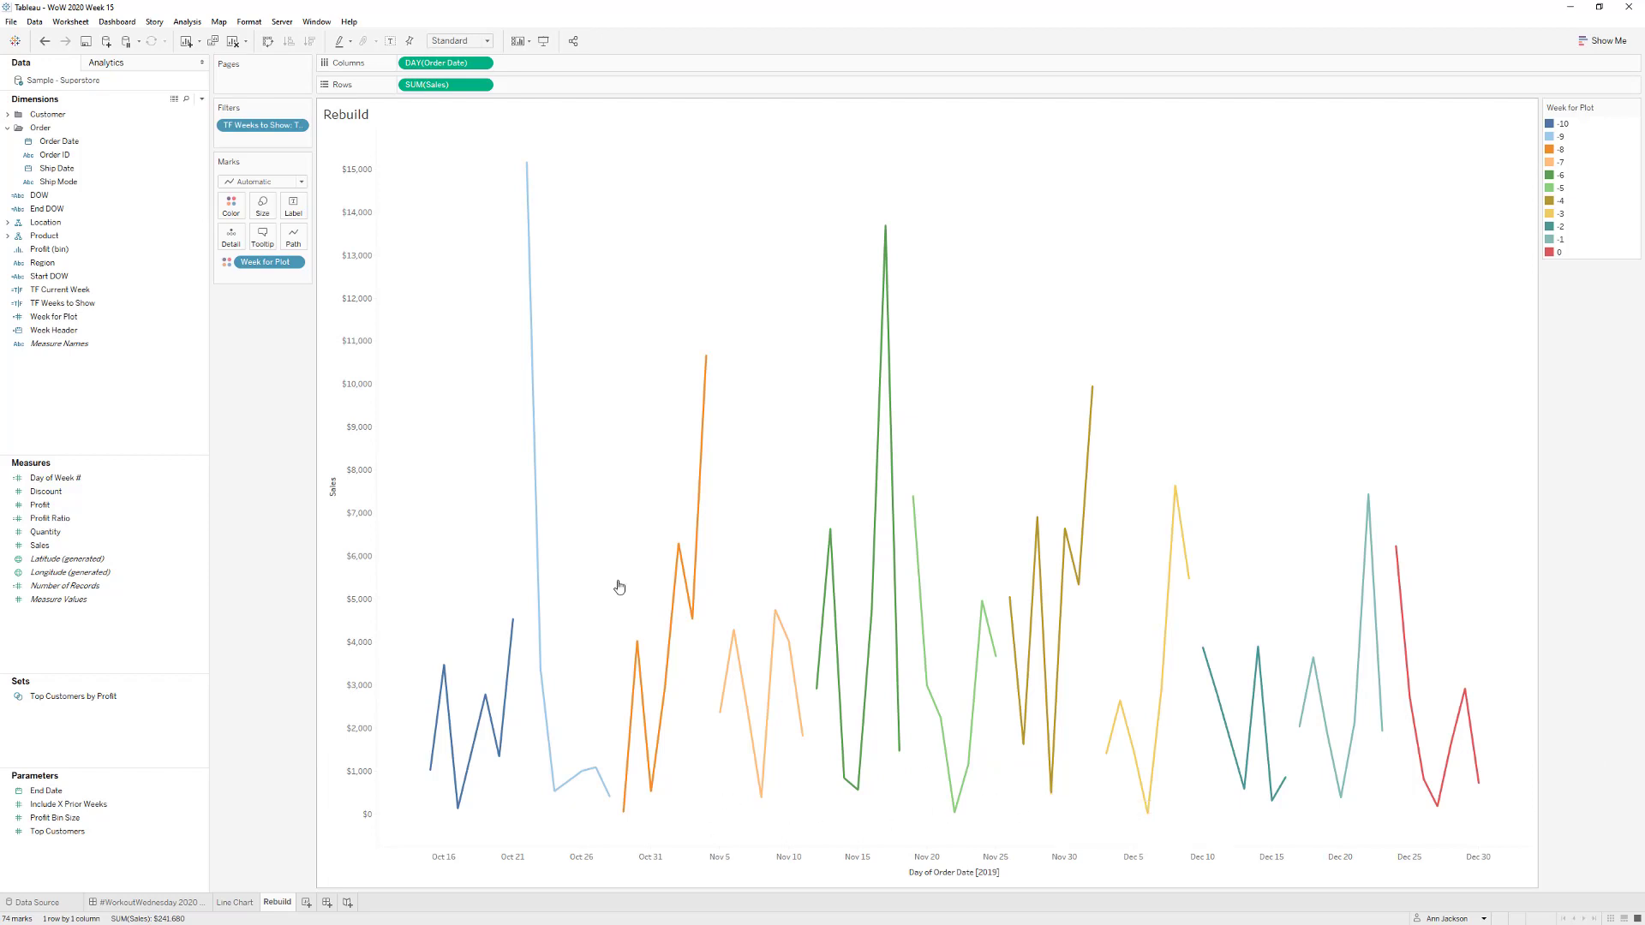
click(158, 345)
click(86, 197)
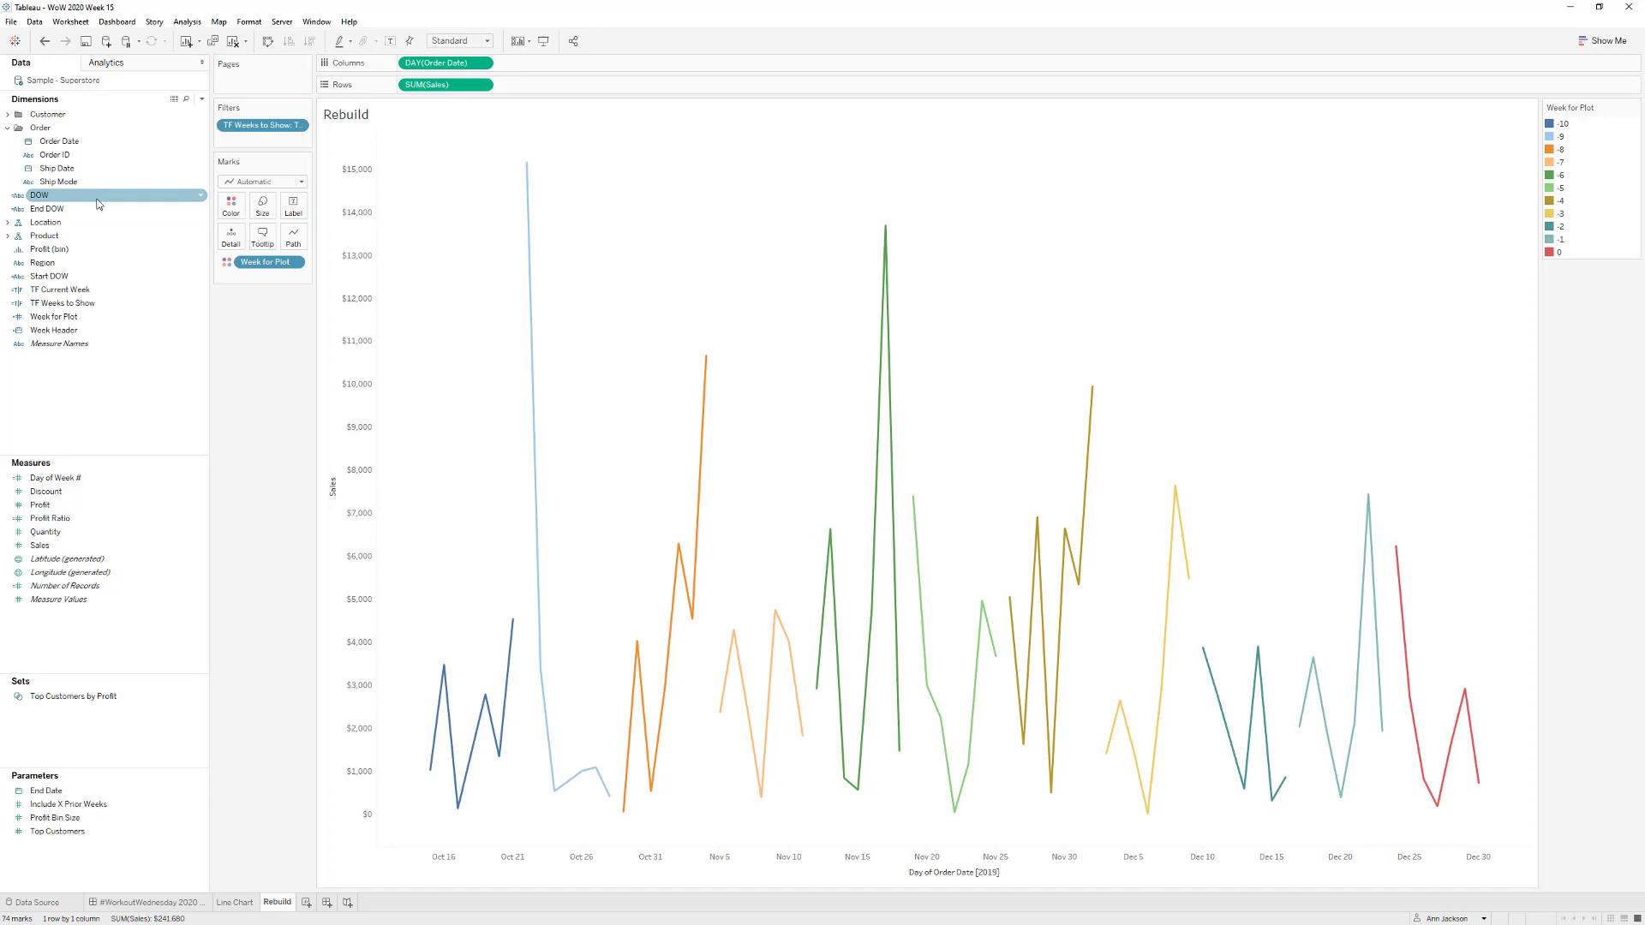
click(235, 902)
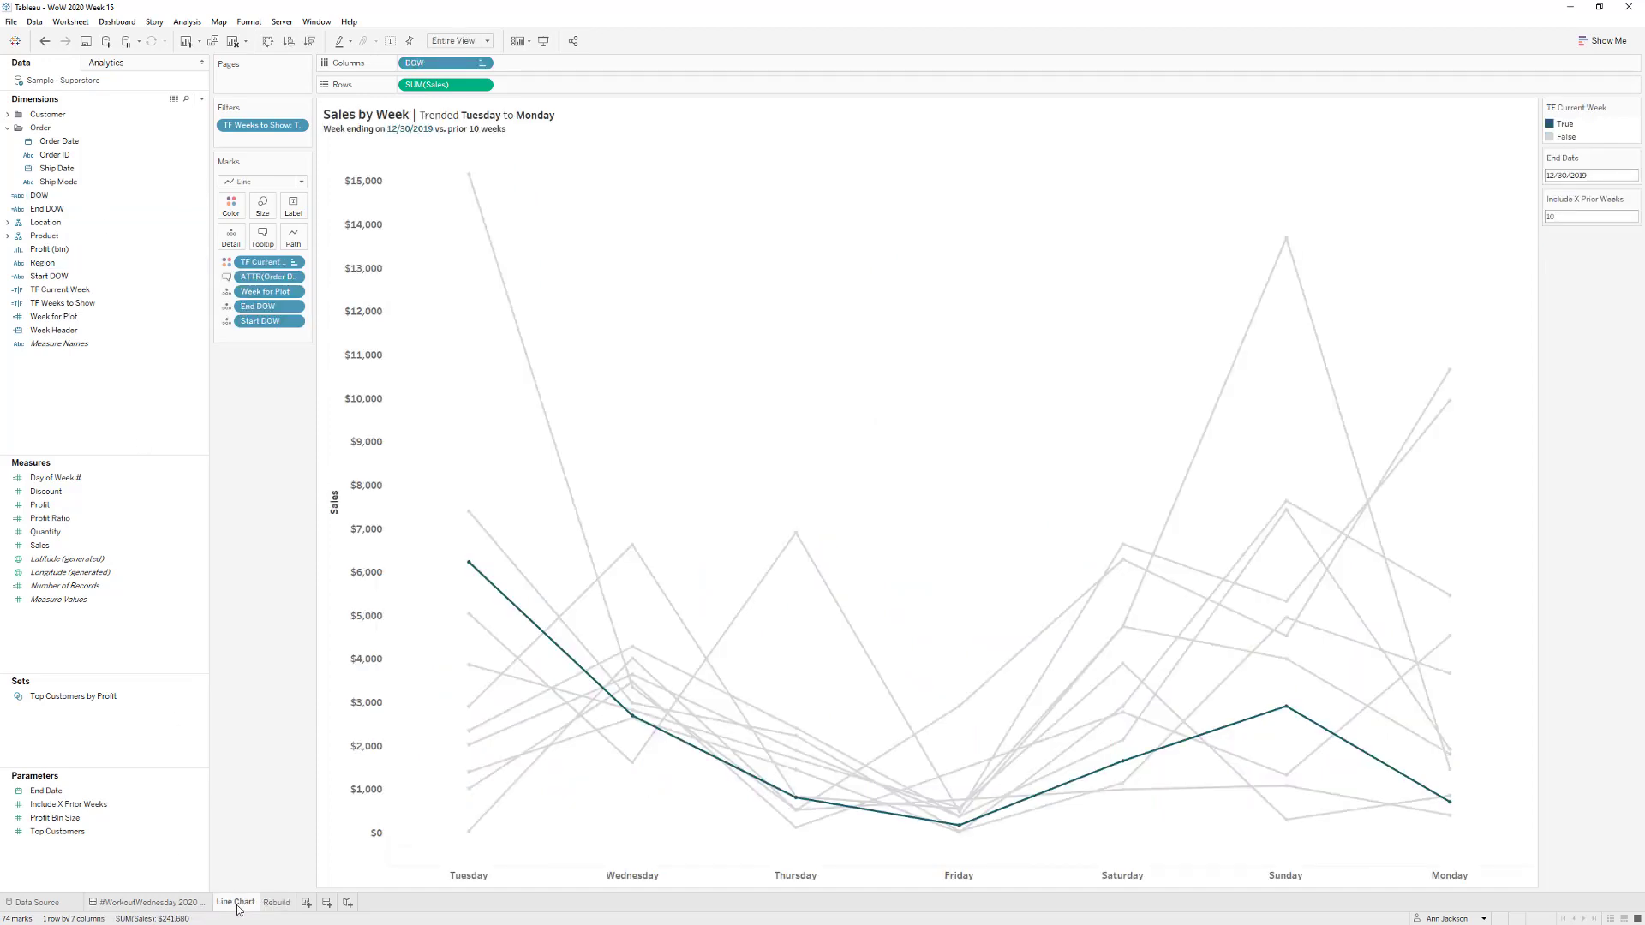
click(276, 902)
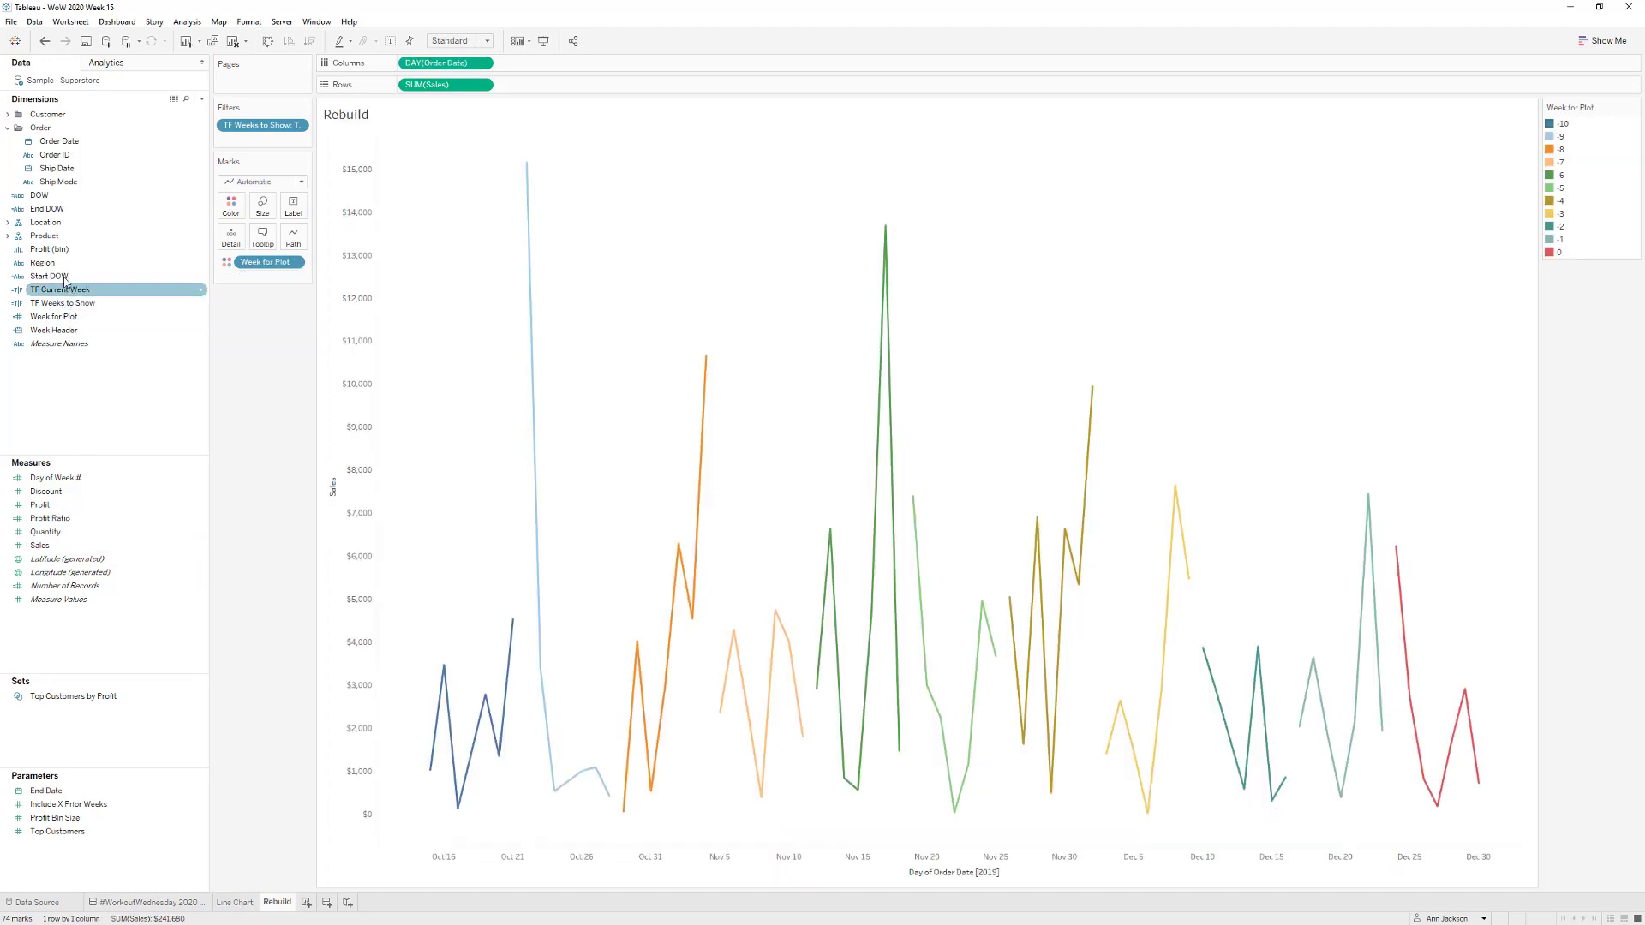
right_click(45, 198)
click(86, 273)
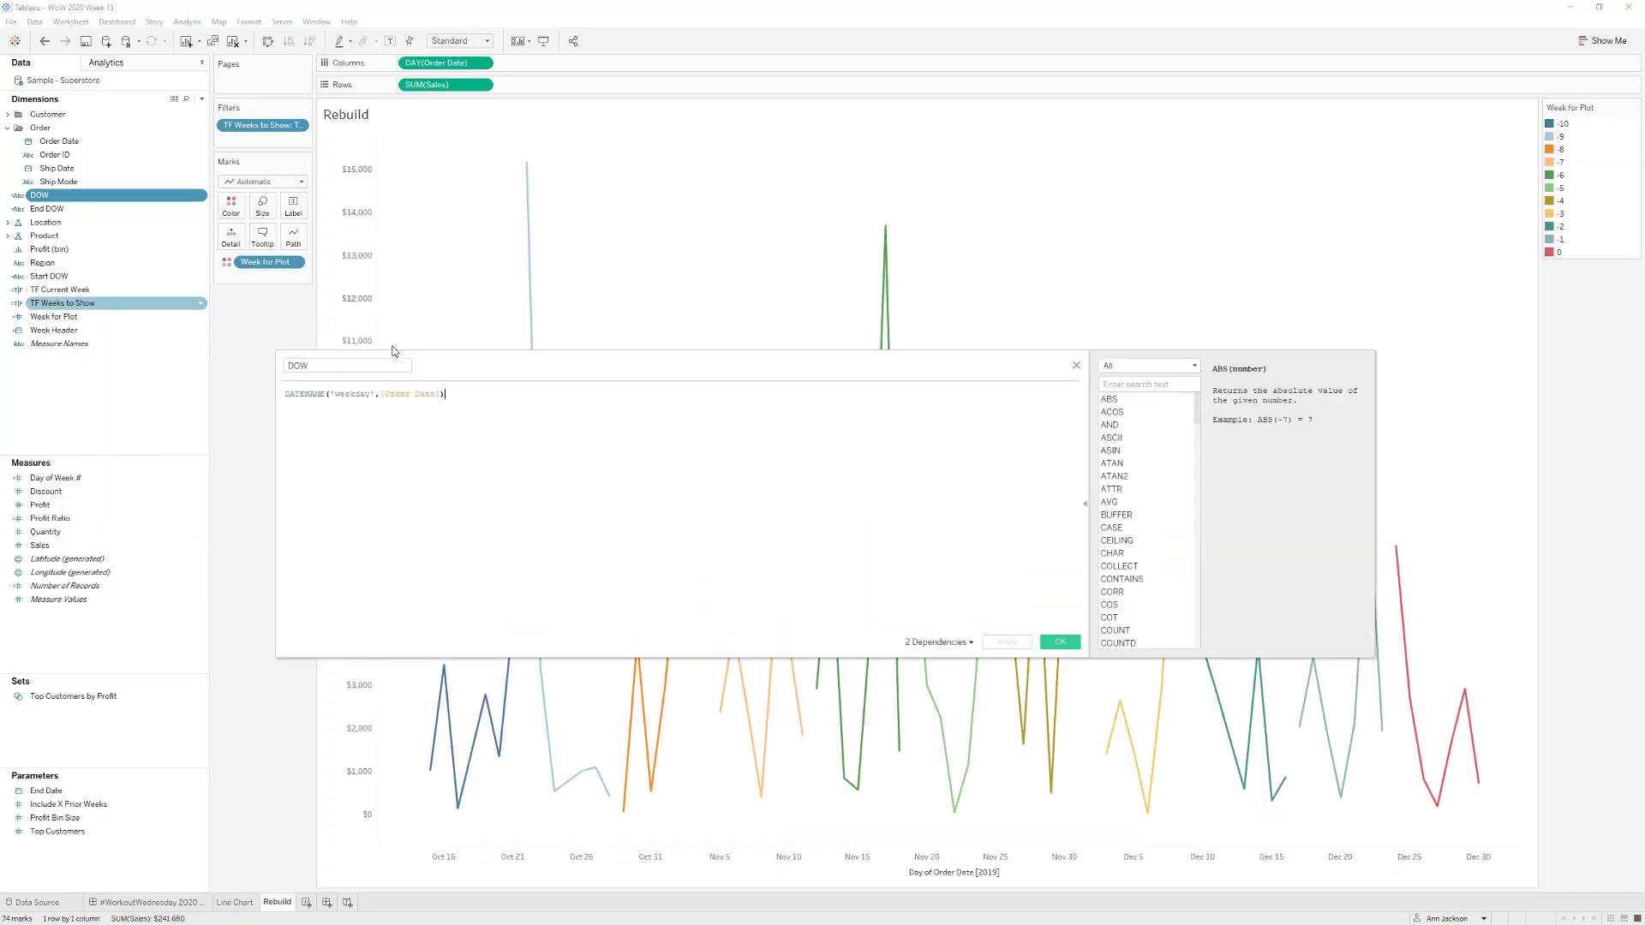
ctrl+scroll(579, 425, up, 4)
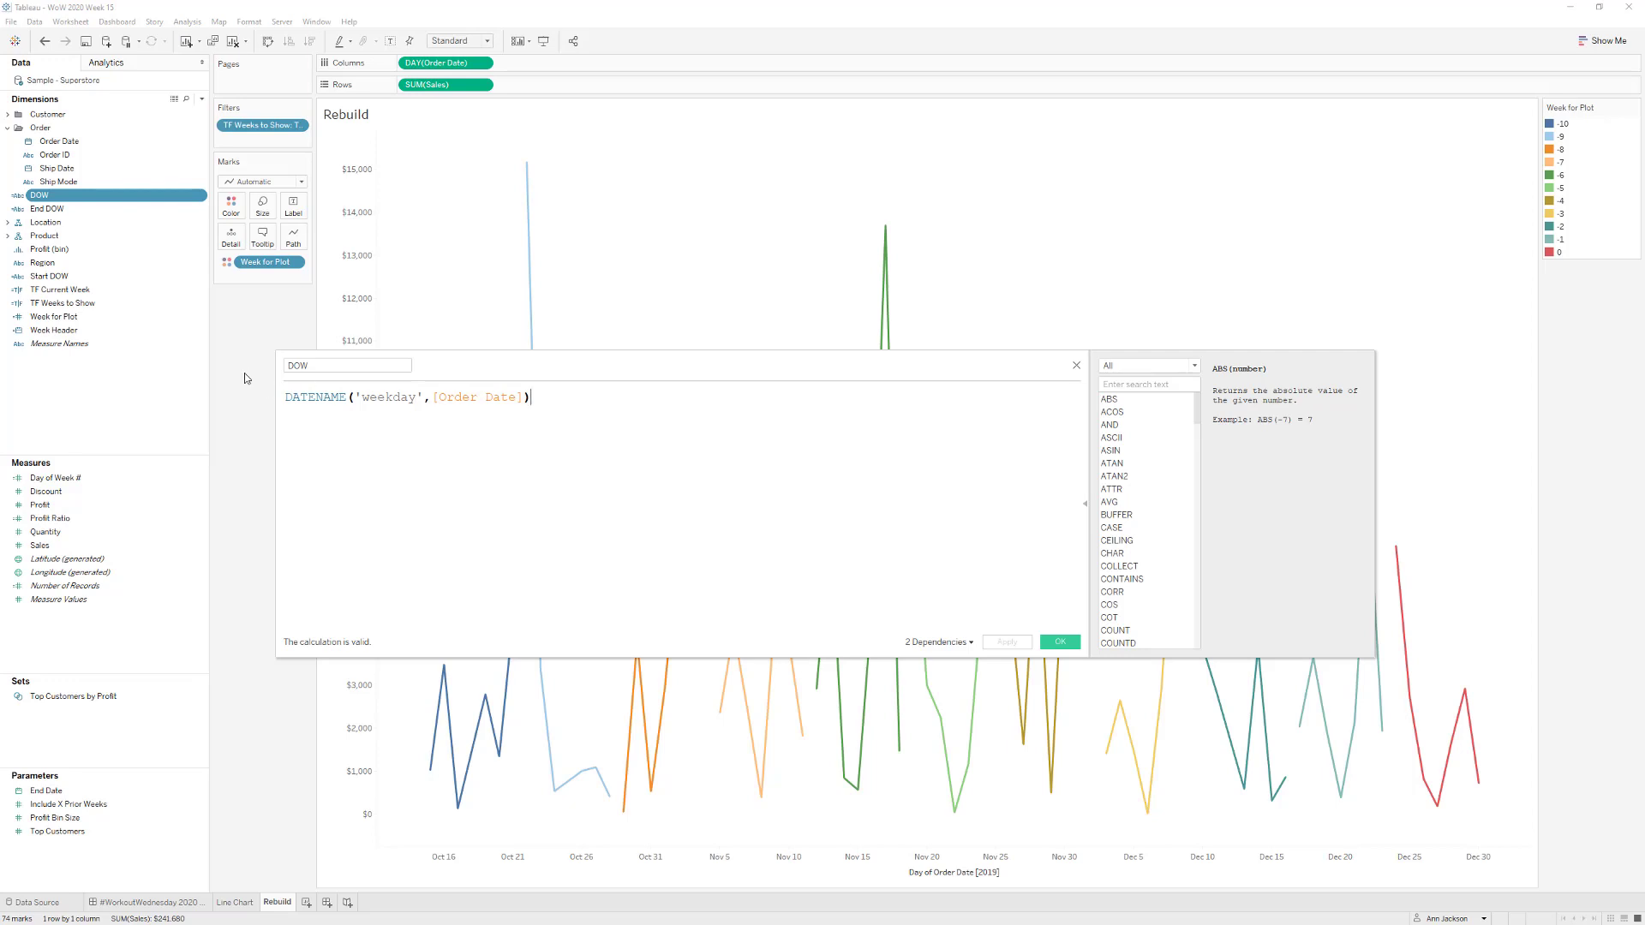
click(314, 396)
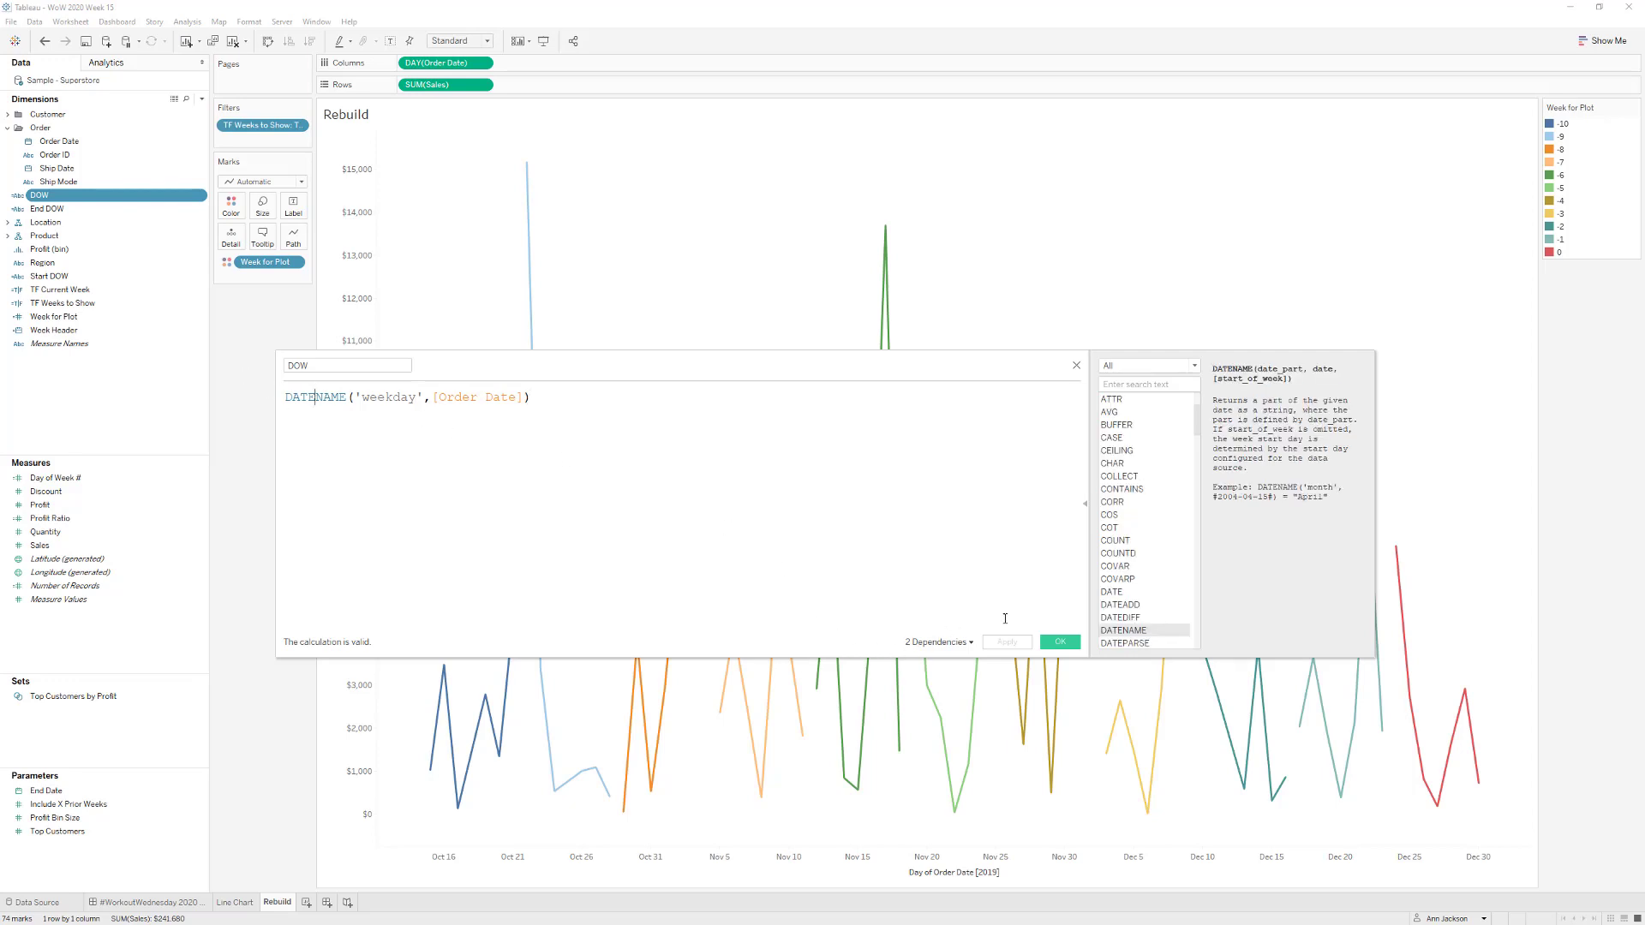
drag(874, 368, 723, 265)
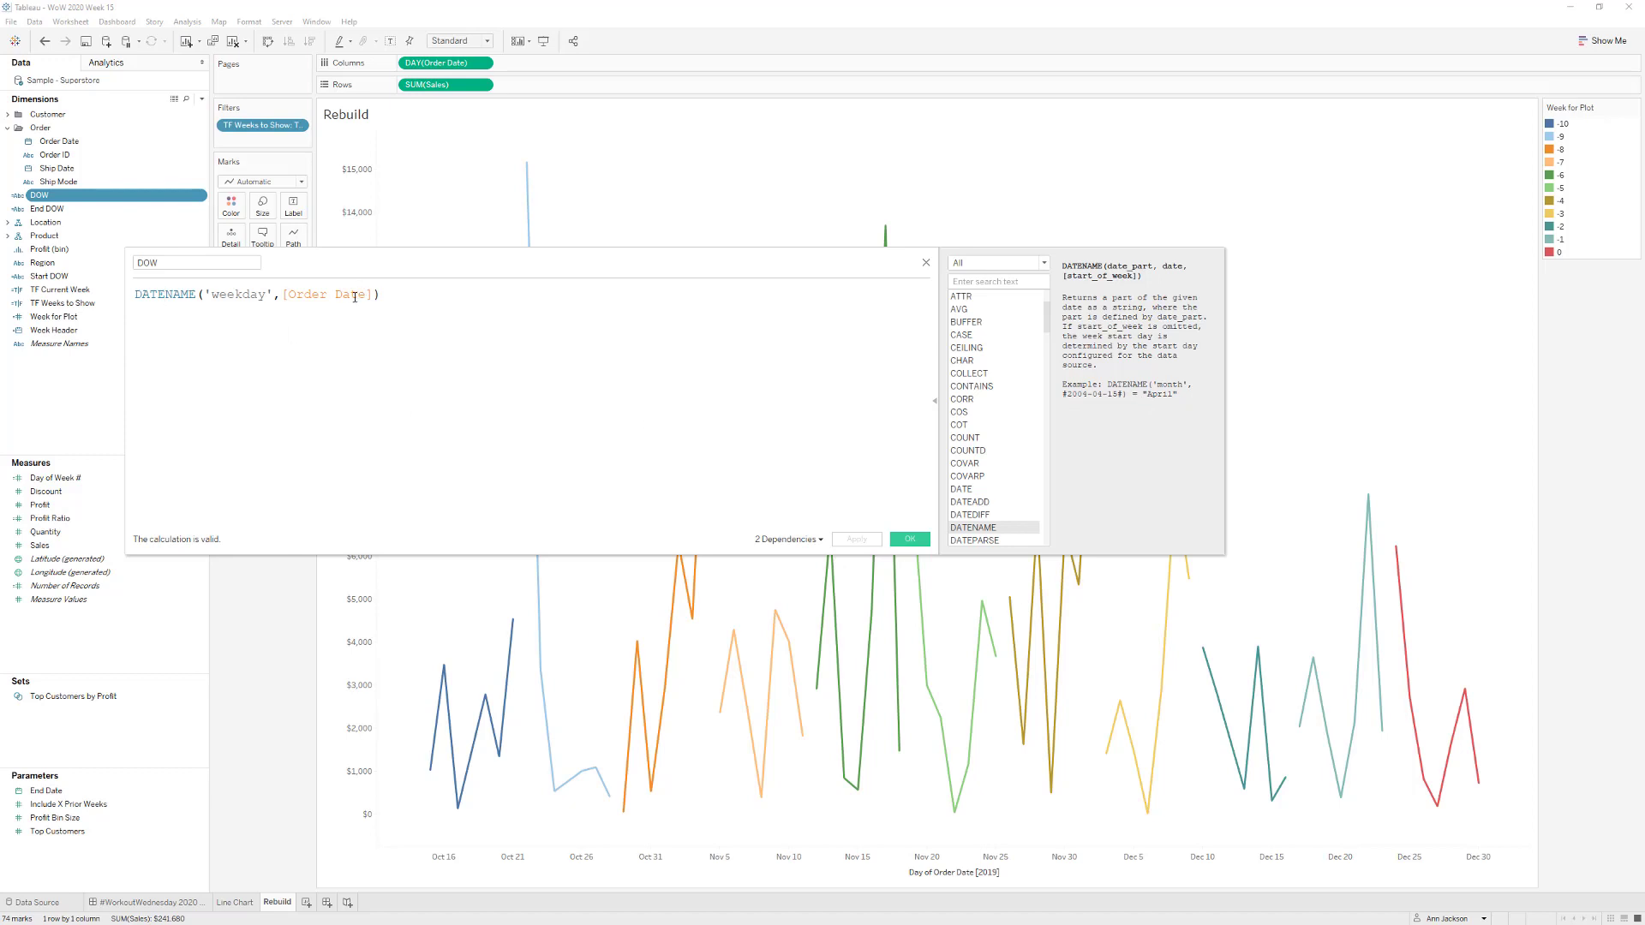
click(925, 265)
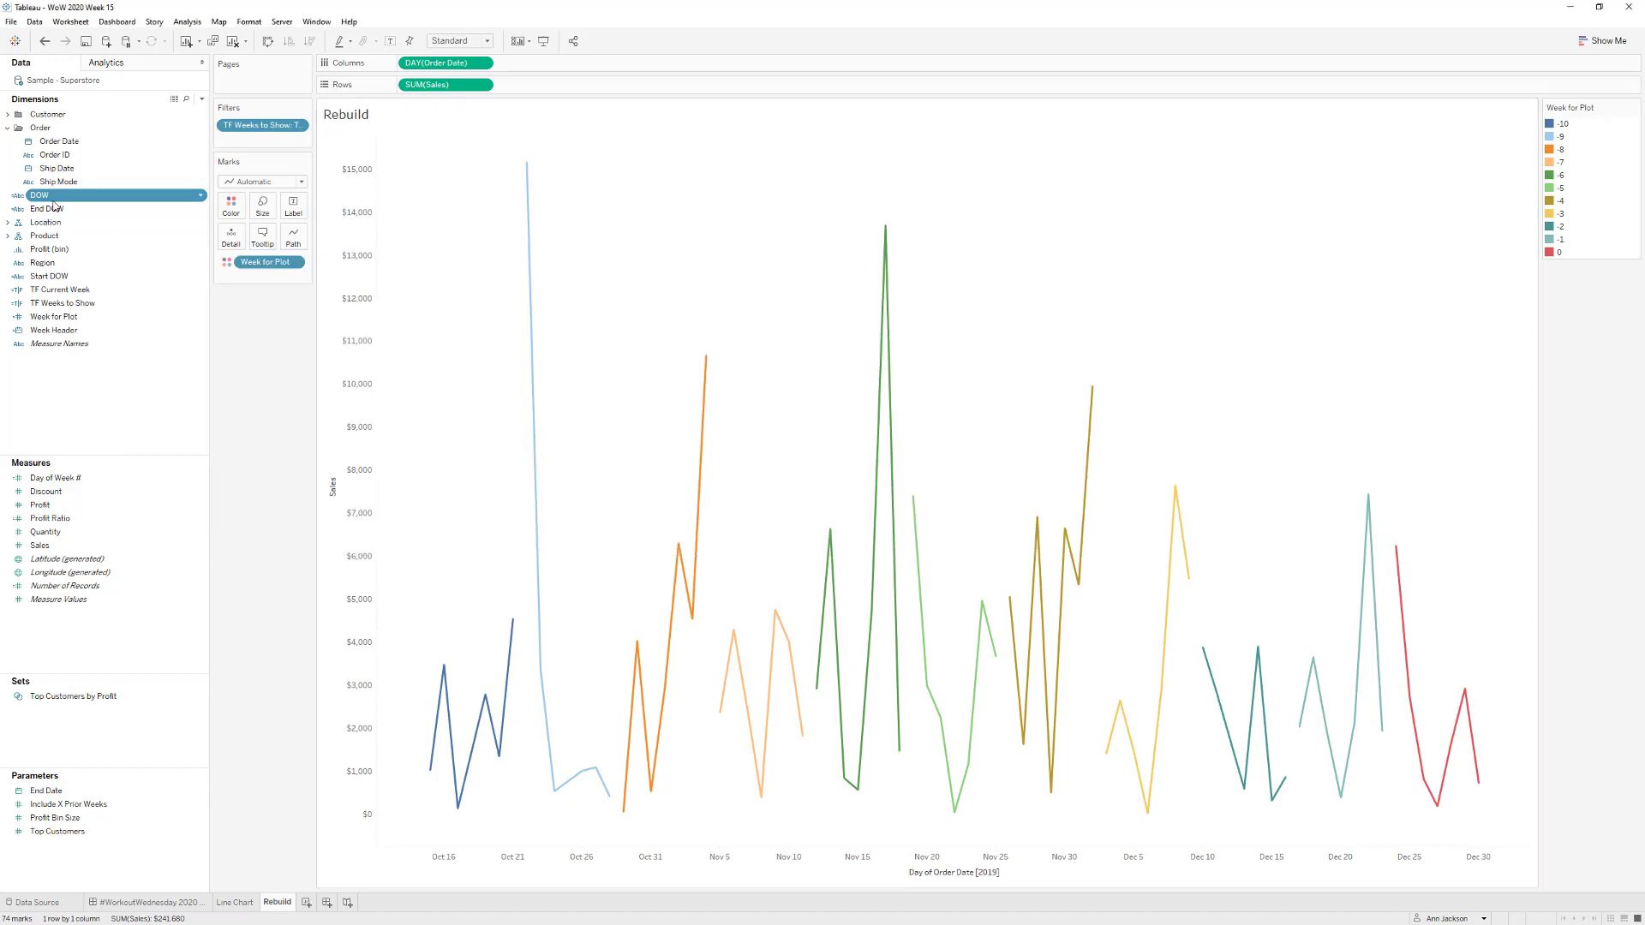
- Replace DAY(Order Date) with DOW on Columns and set the mark type to Line
drag(40, 196, 407, 64)
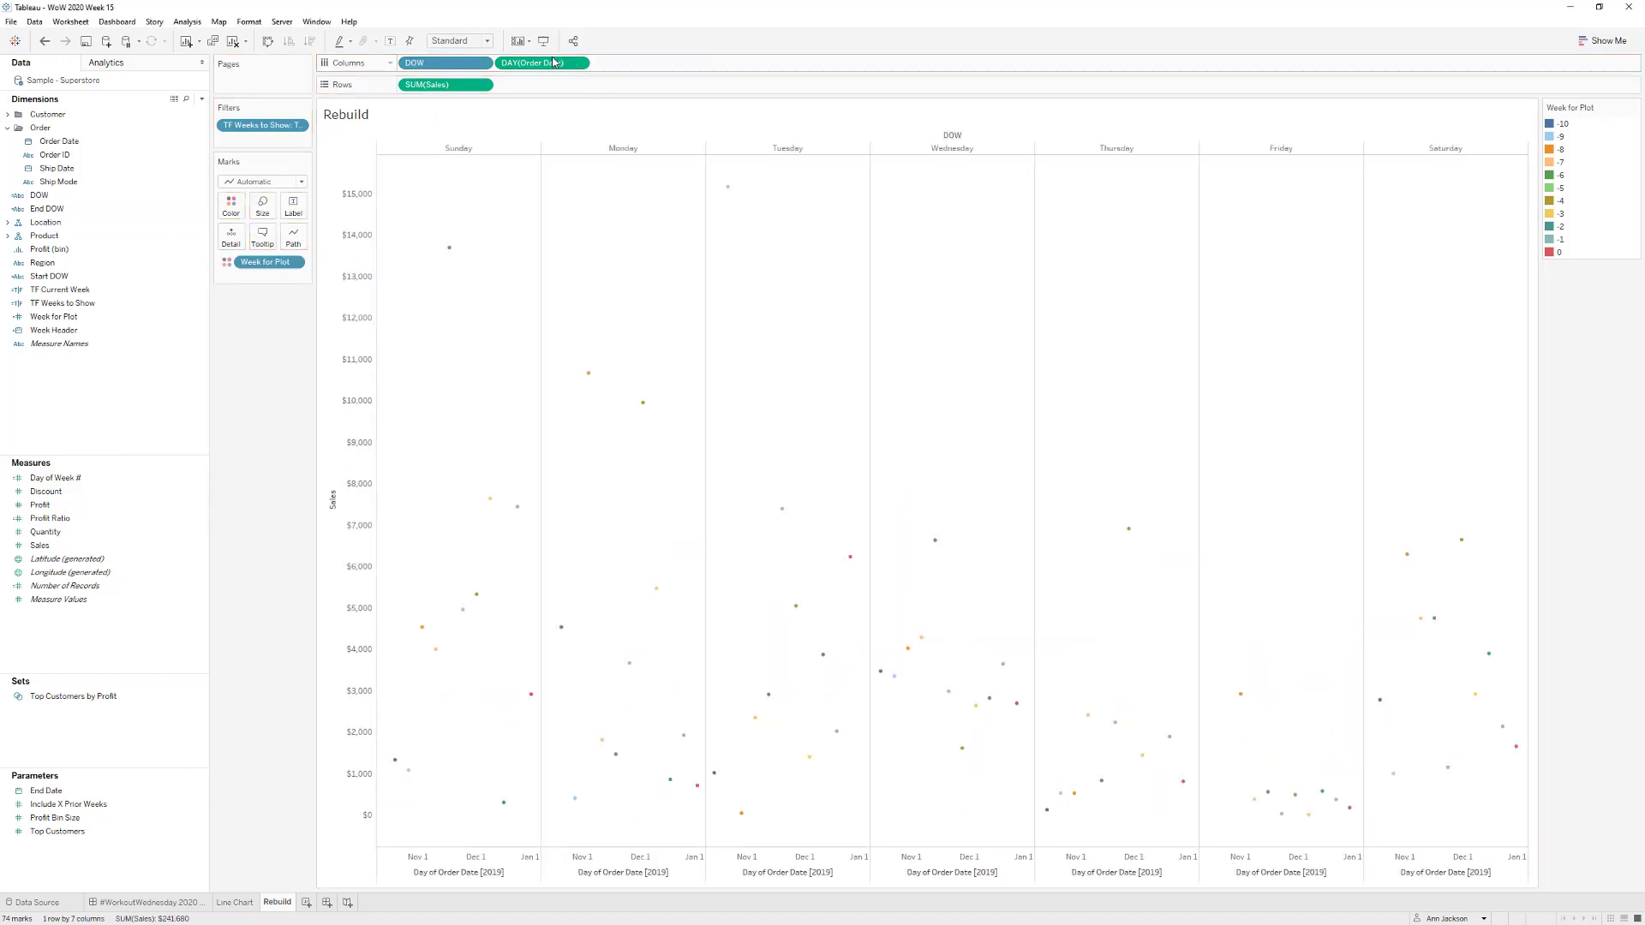
drag(535, 63, 262, 356)
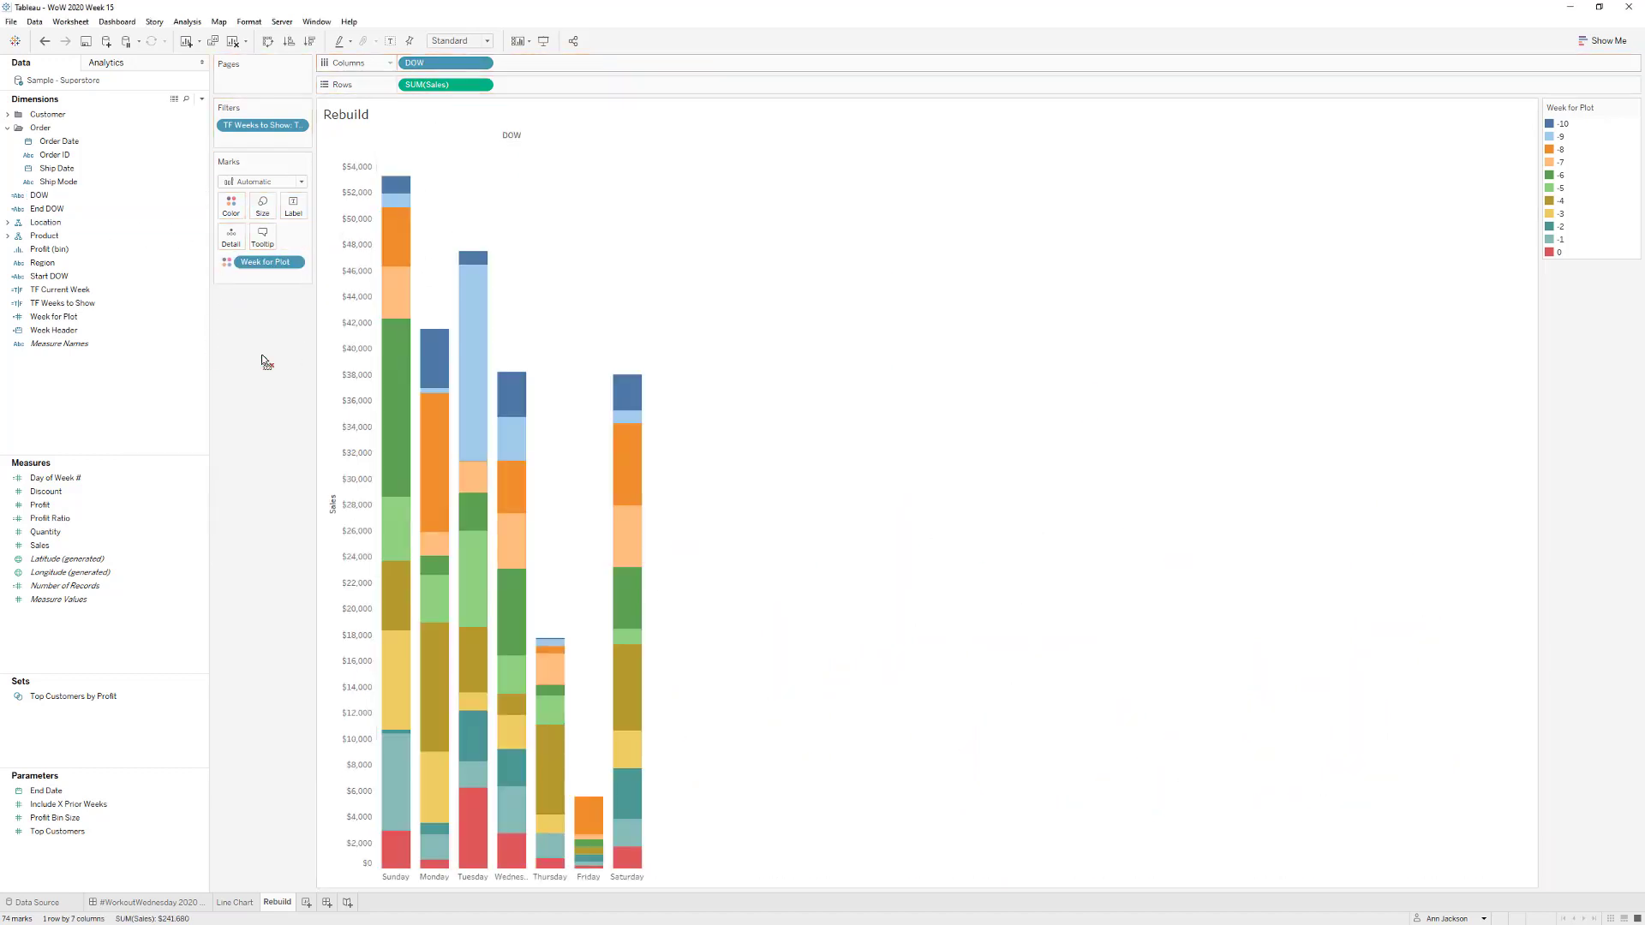
click(264, 182)
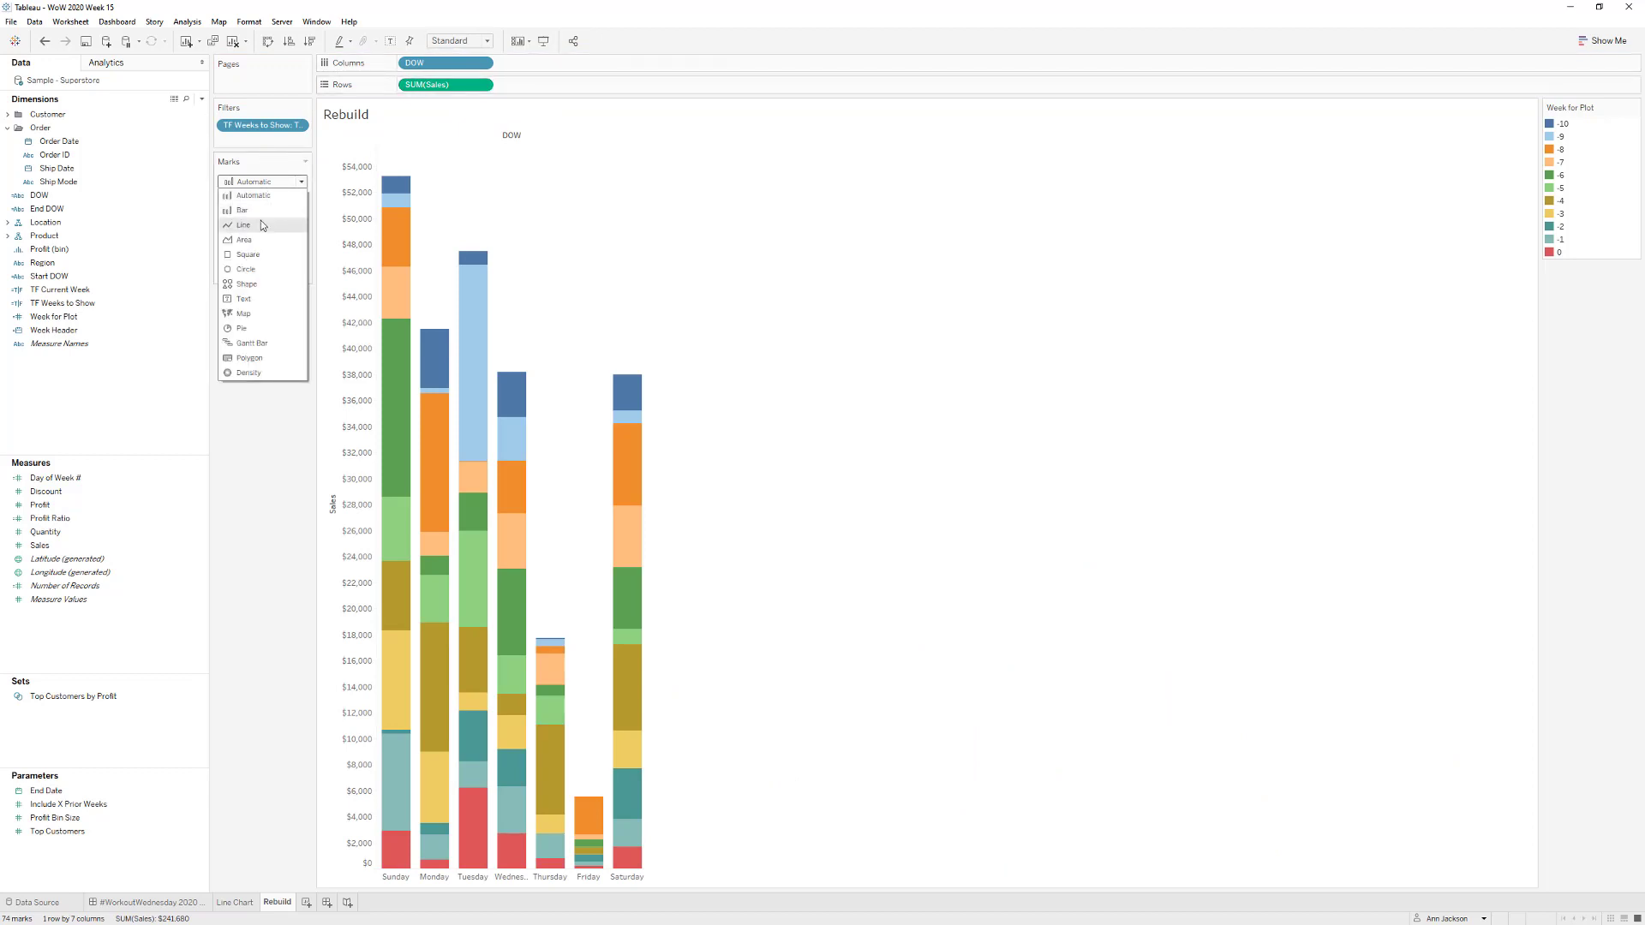
click(261, 229)
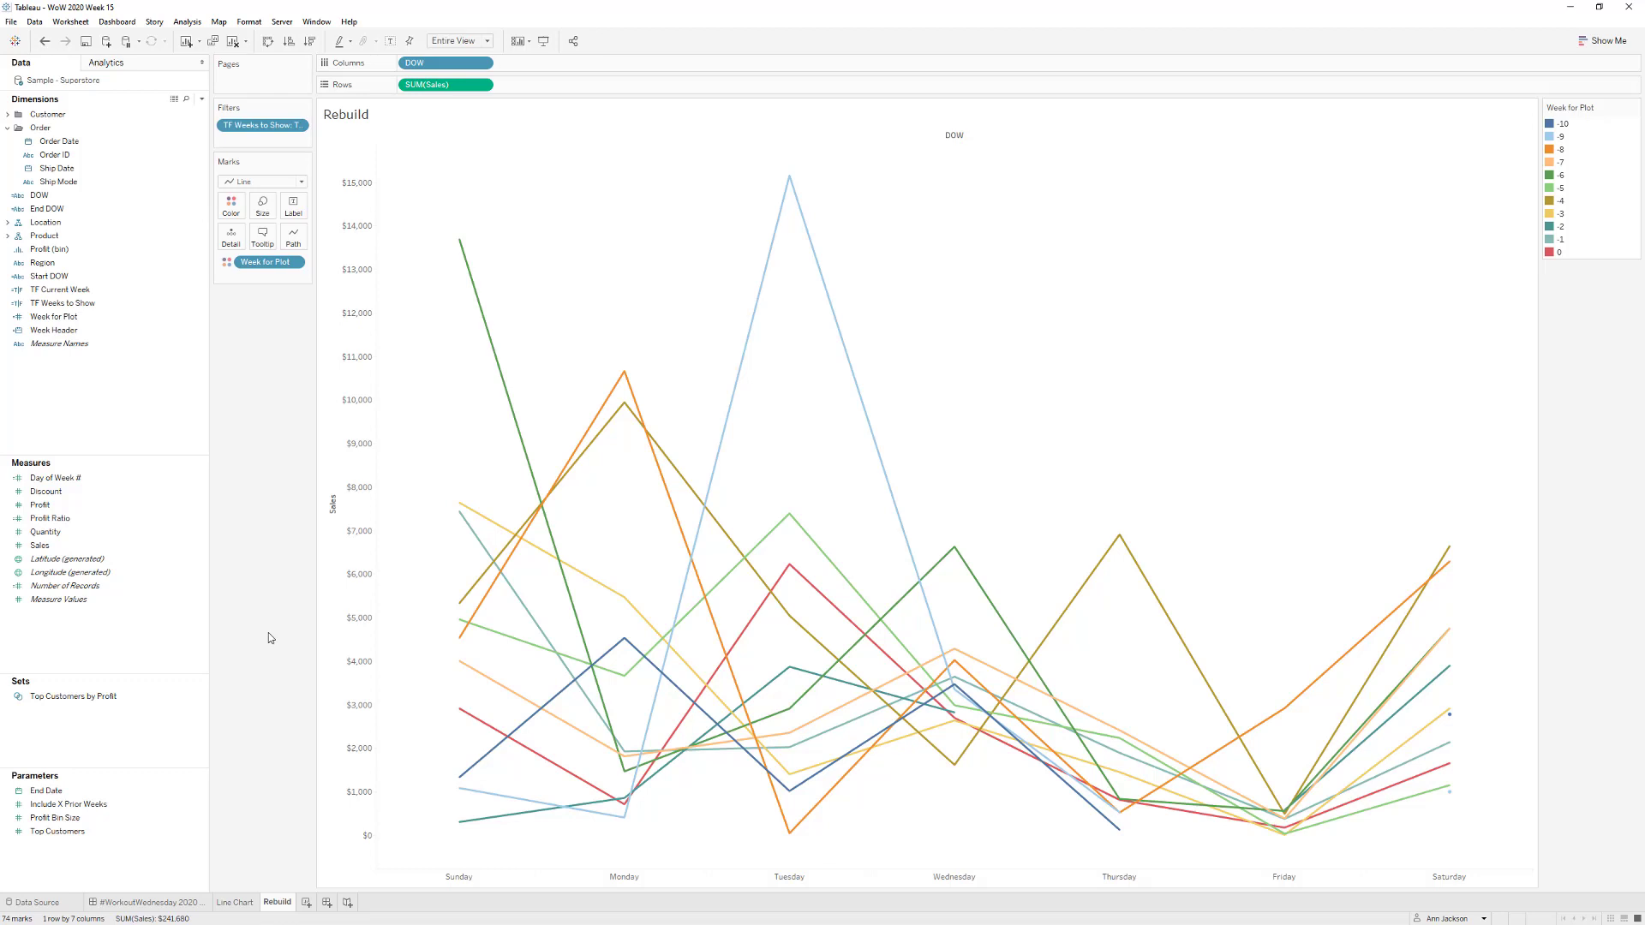
click(227, 266)
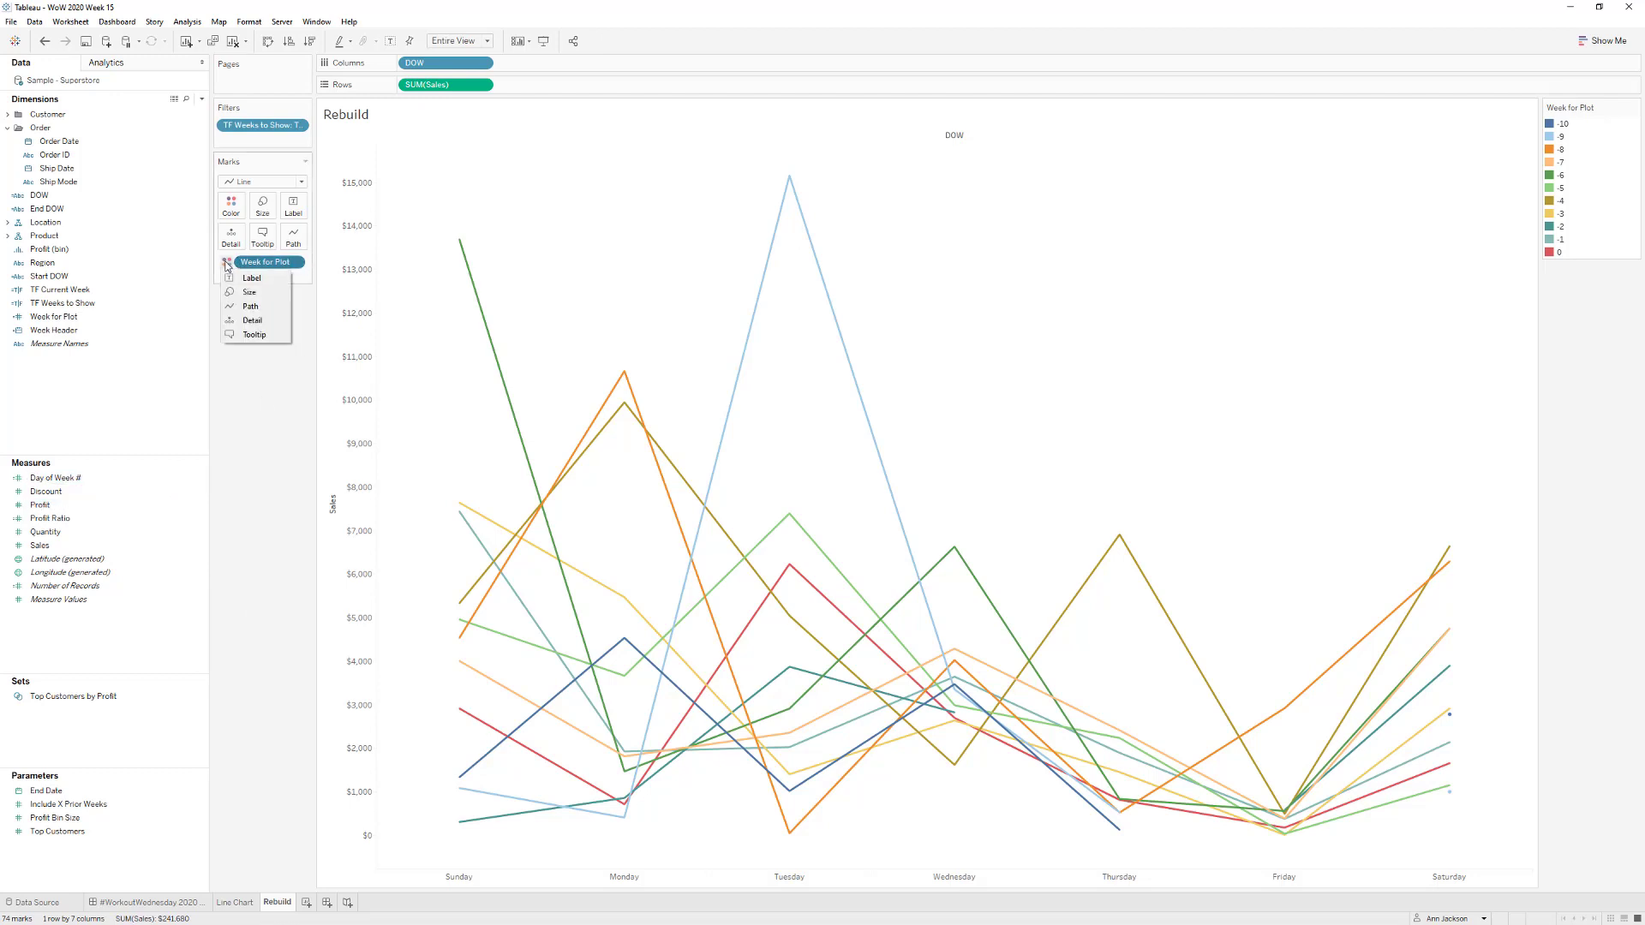
- Move Week for Plot from Color to Detail and review the TF Current Week calculation
click(245, 314)
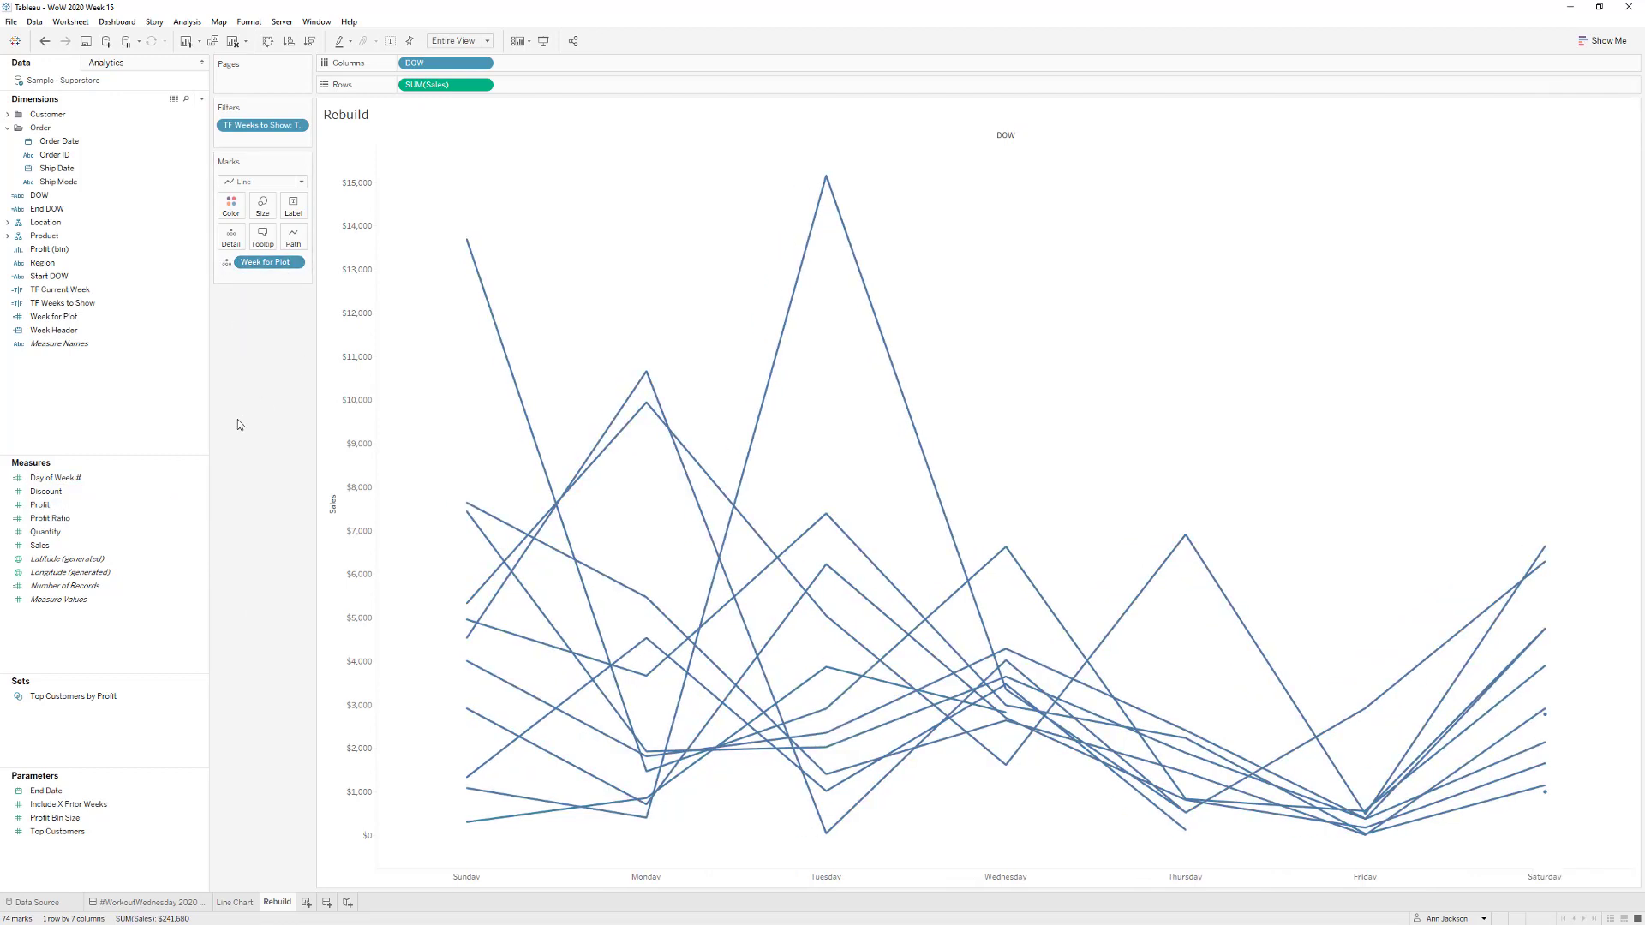
right_click(95, 291)
click(123, 368)
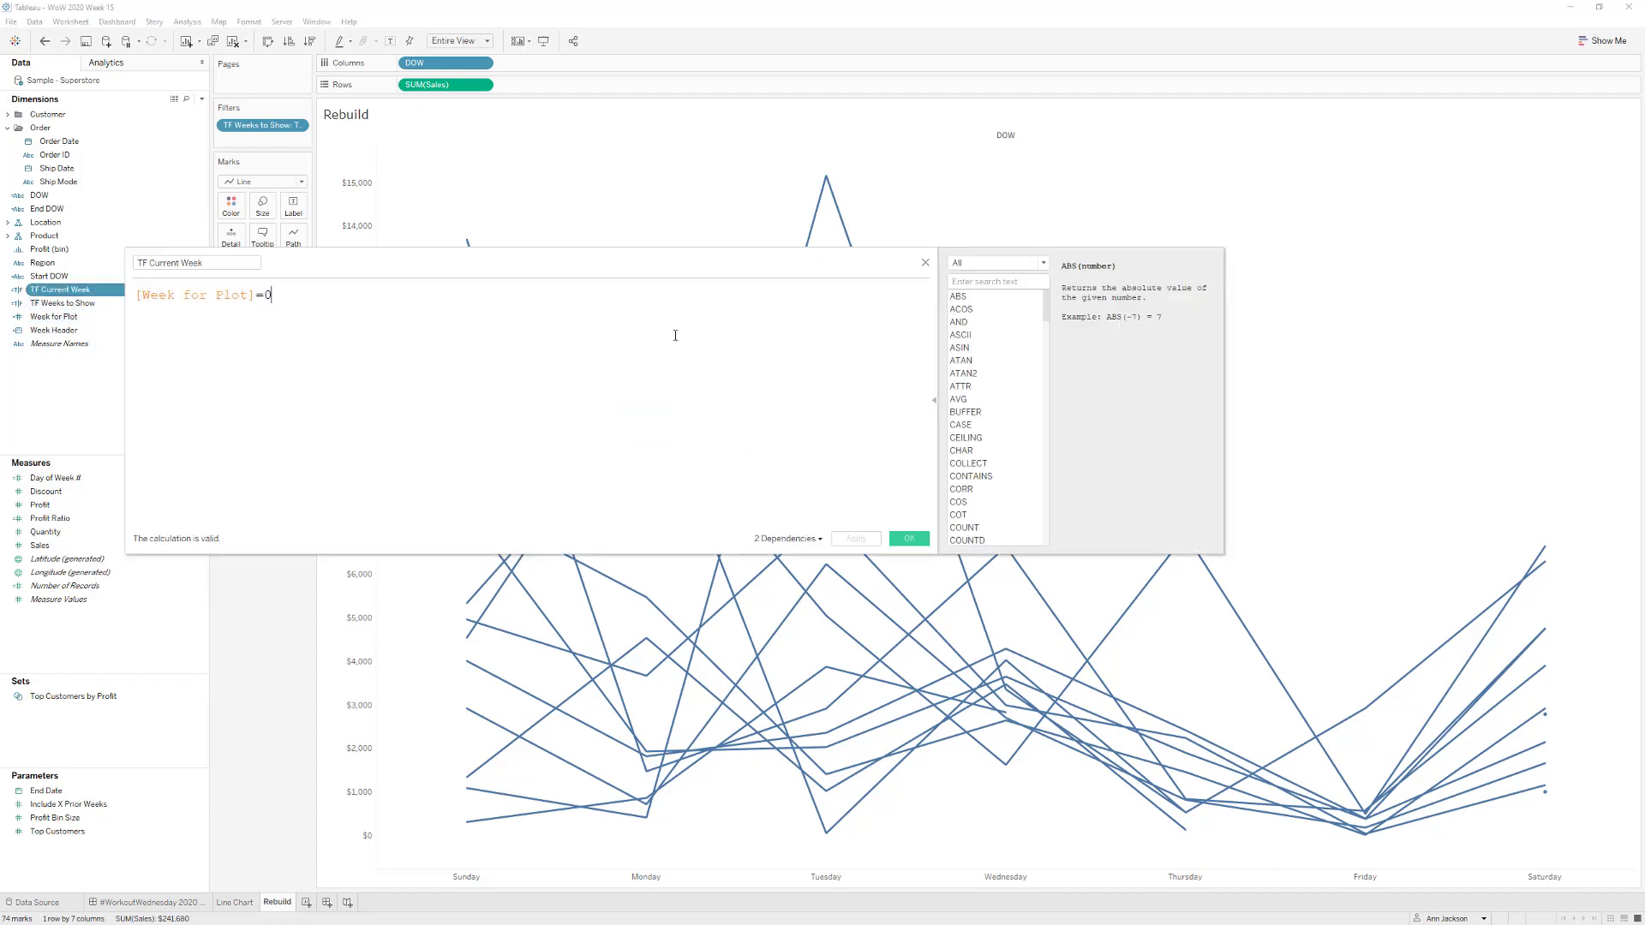
click(925, 264)
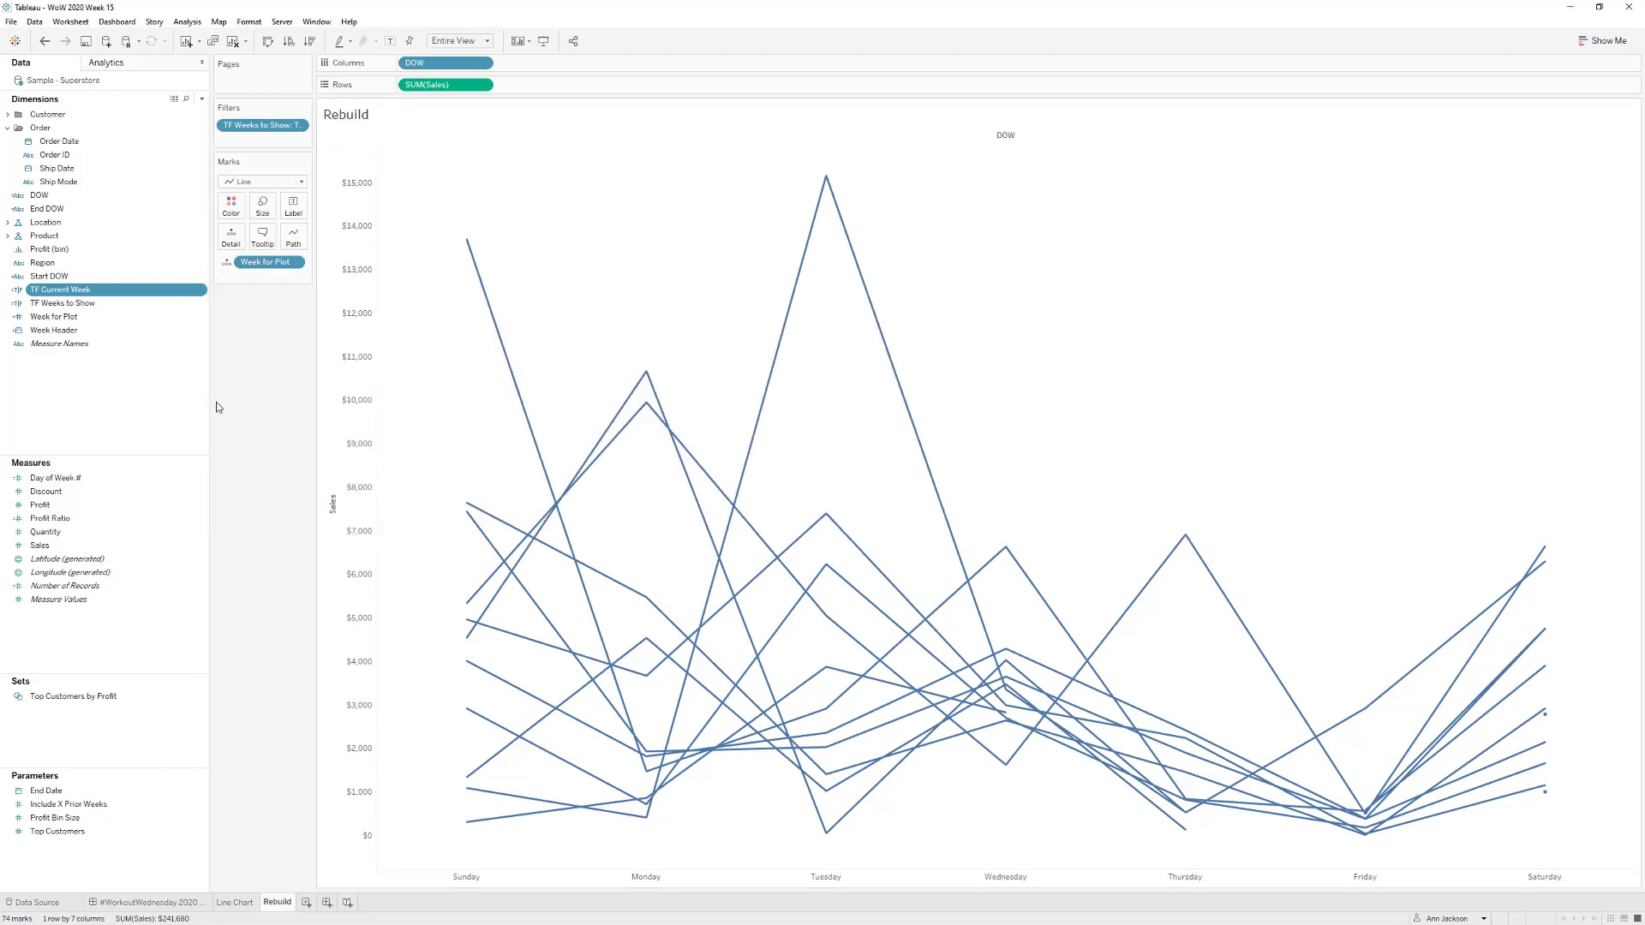
- Colour the lines by TF Current Week, with True listed above False in the legend
drag(60, 289, 231, 214)
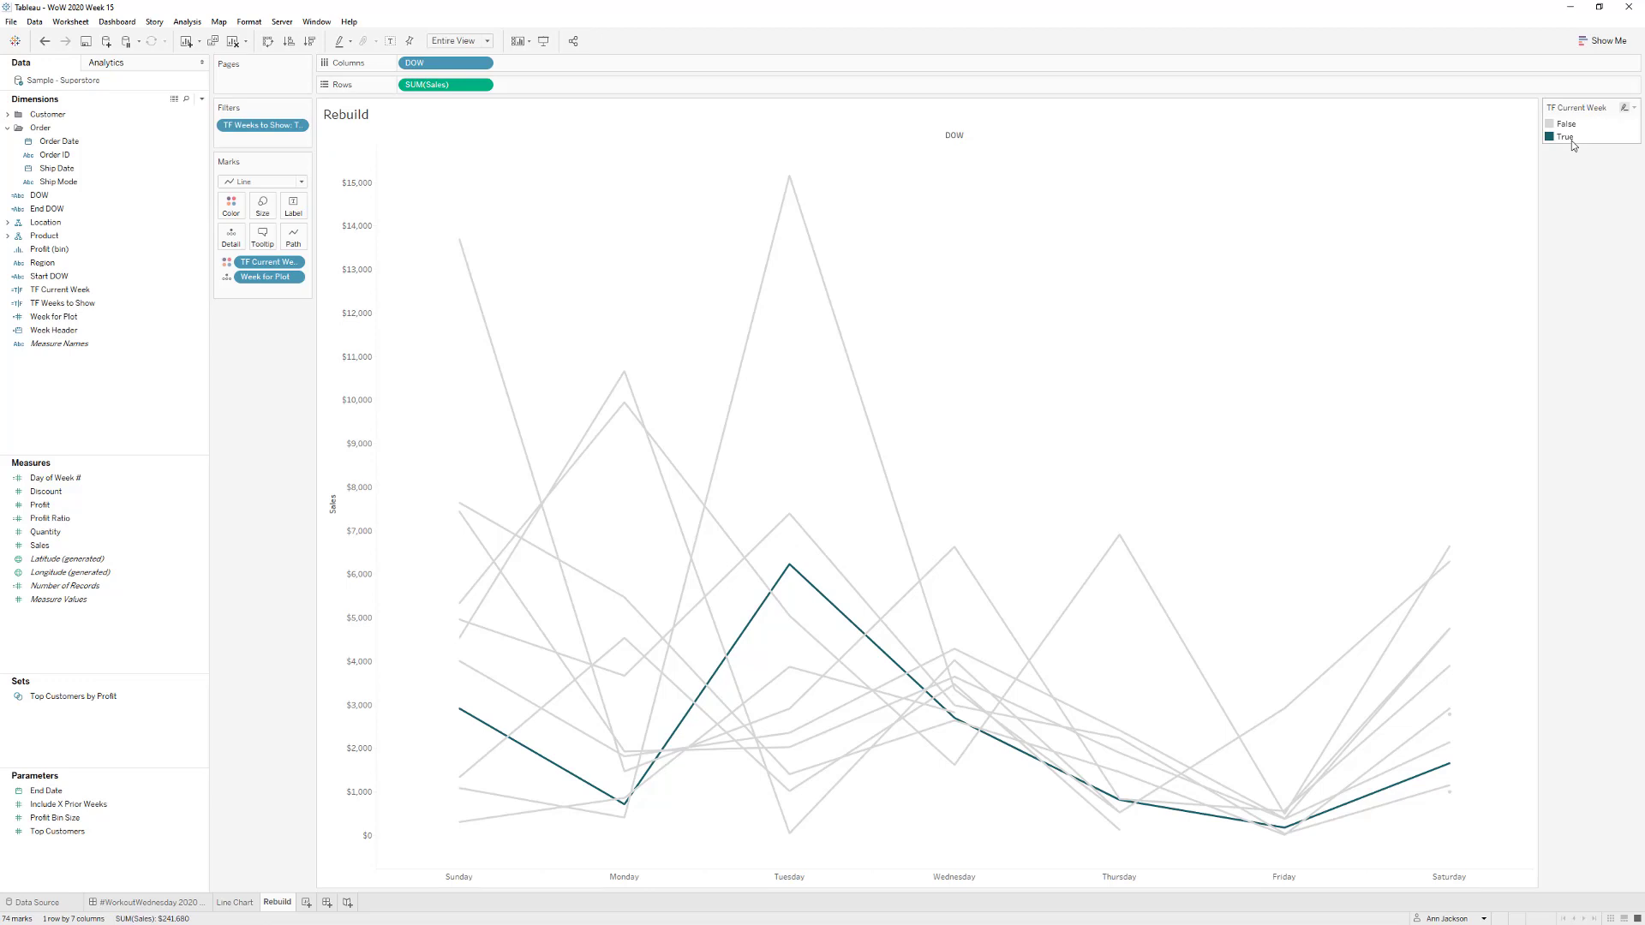
drag(1573, 145, 1573, 122)
click(1566, 226)
key(alt+Tab)
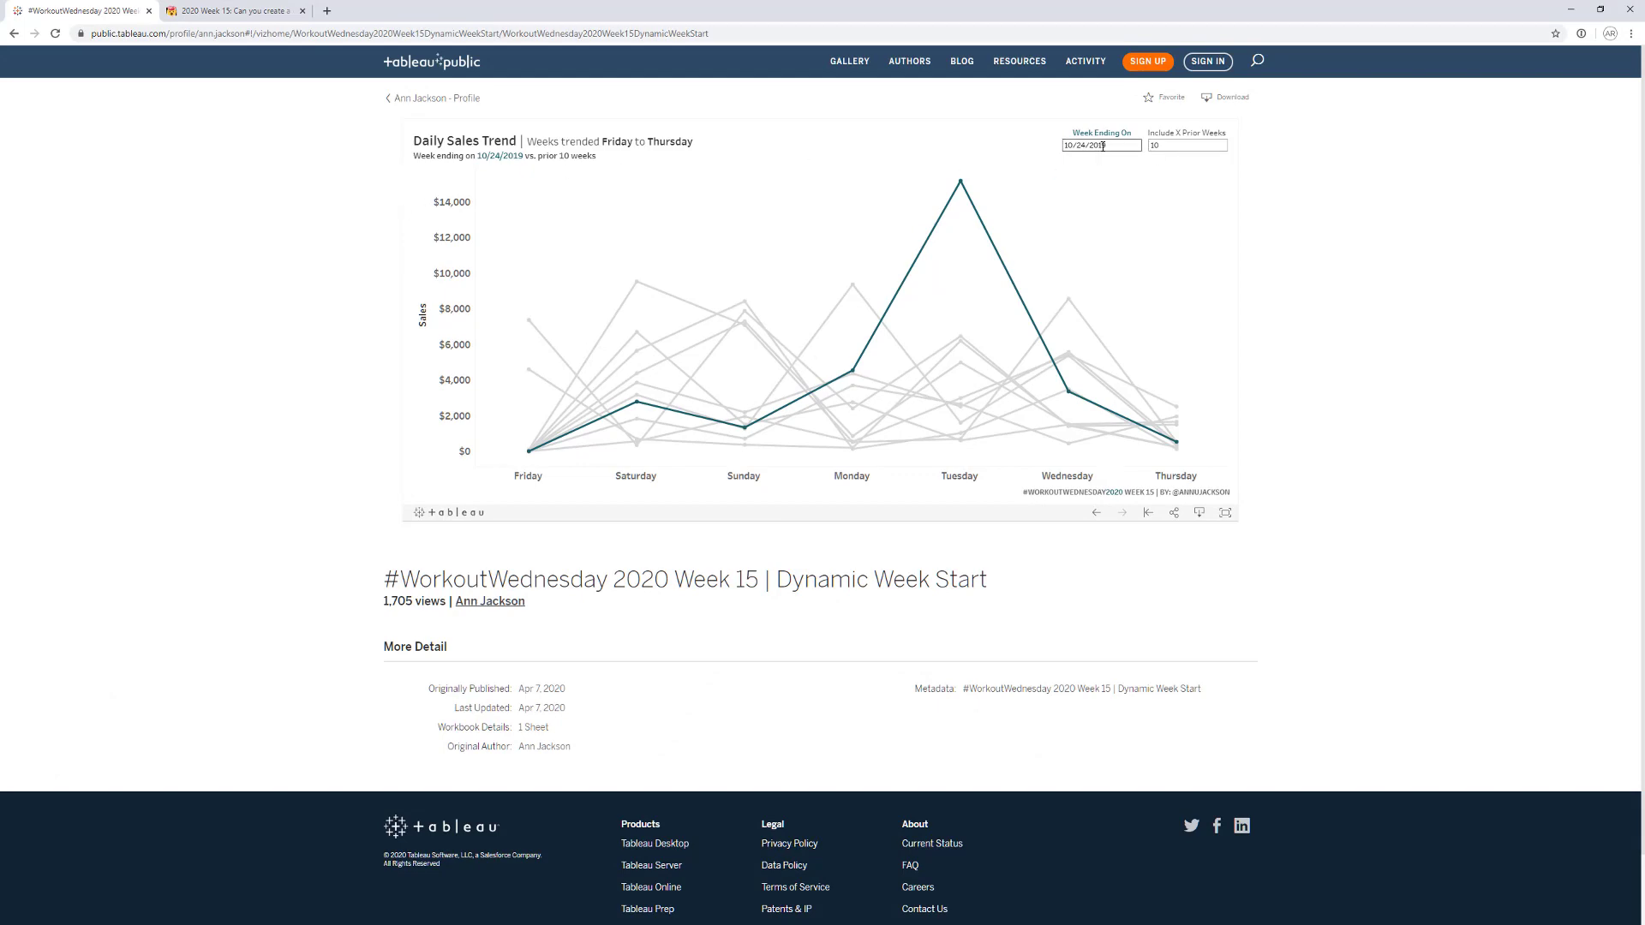
click(1569, 15)
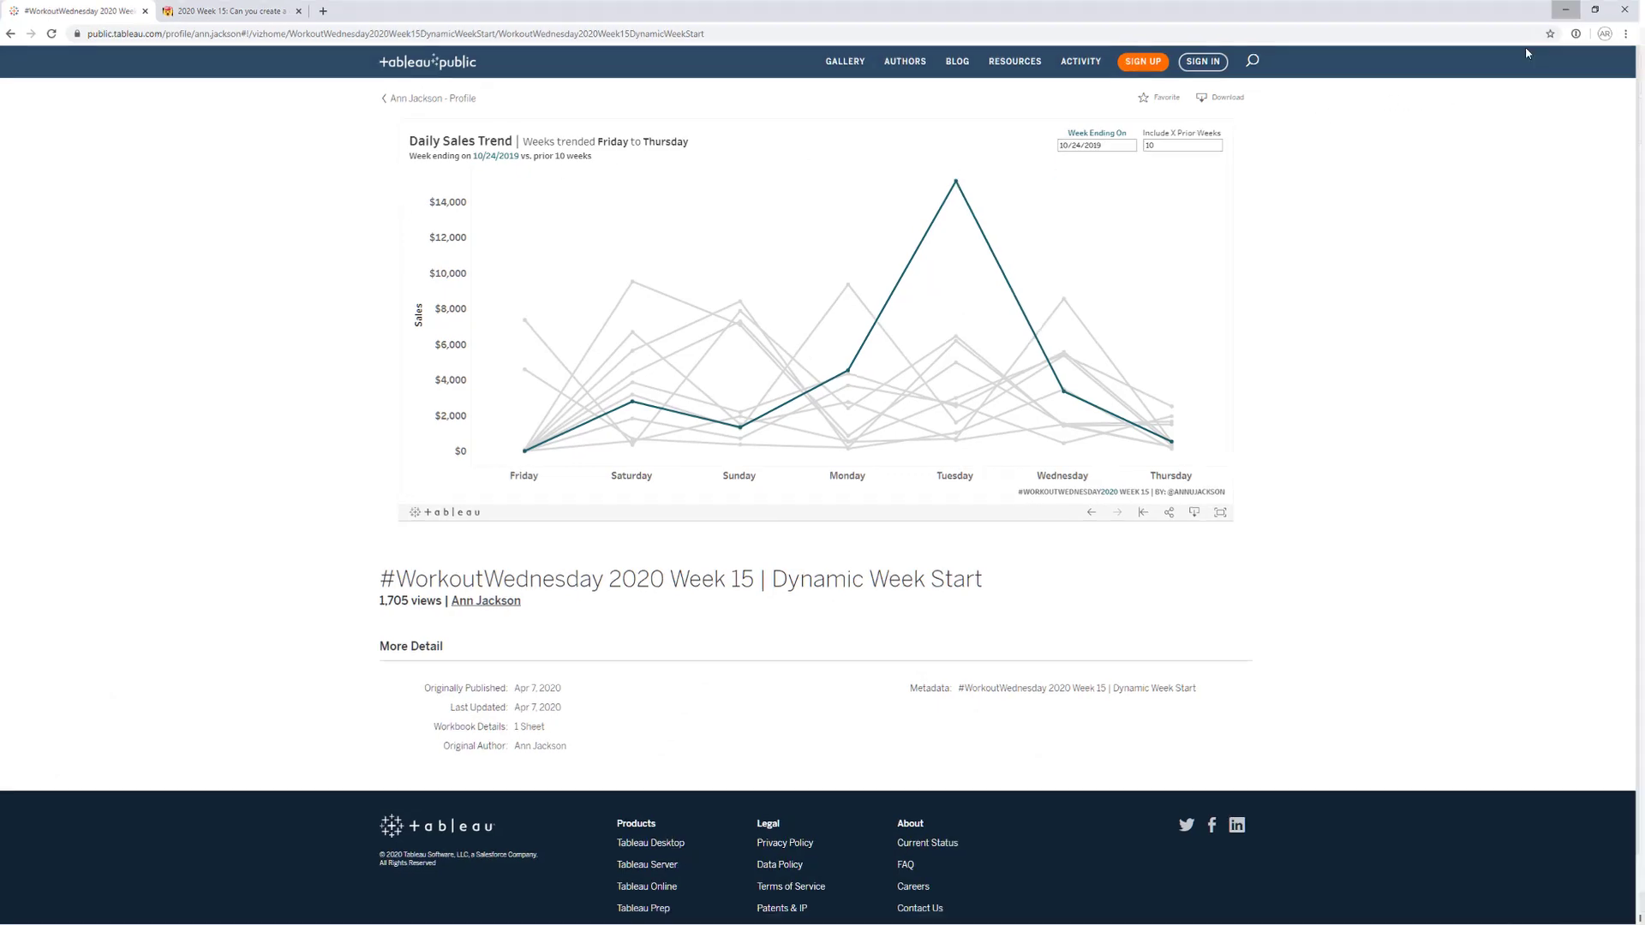
right_click(48, 796)
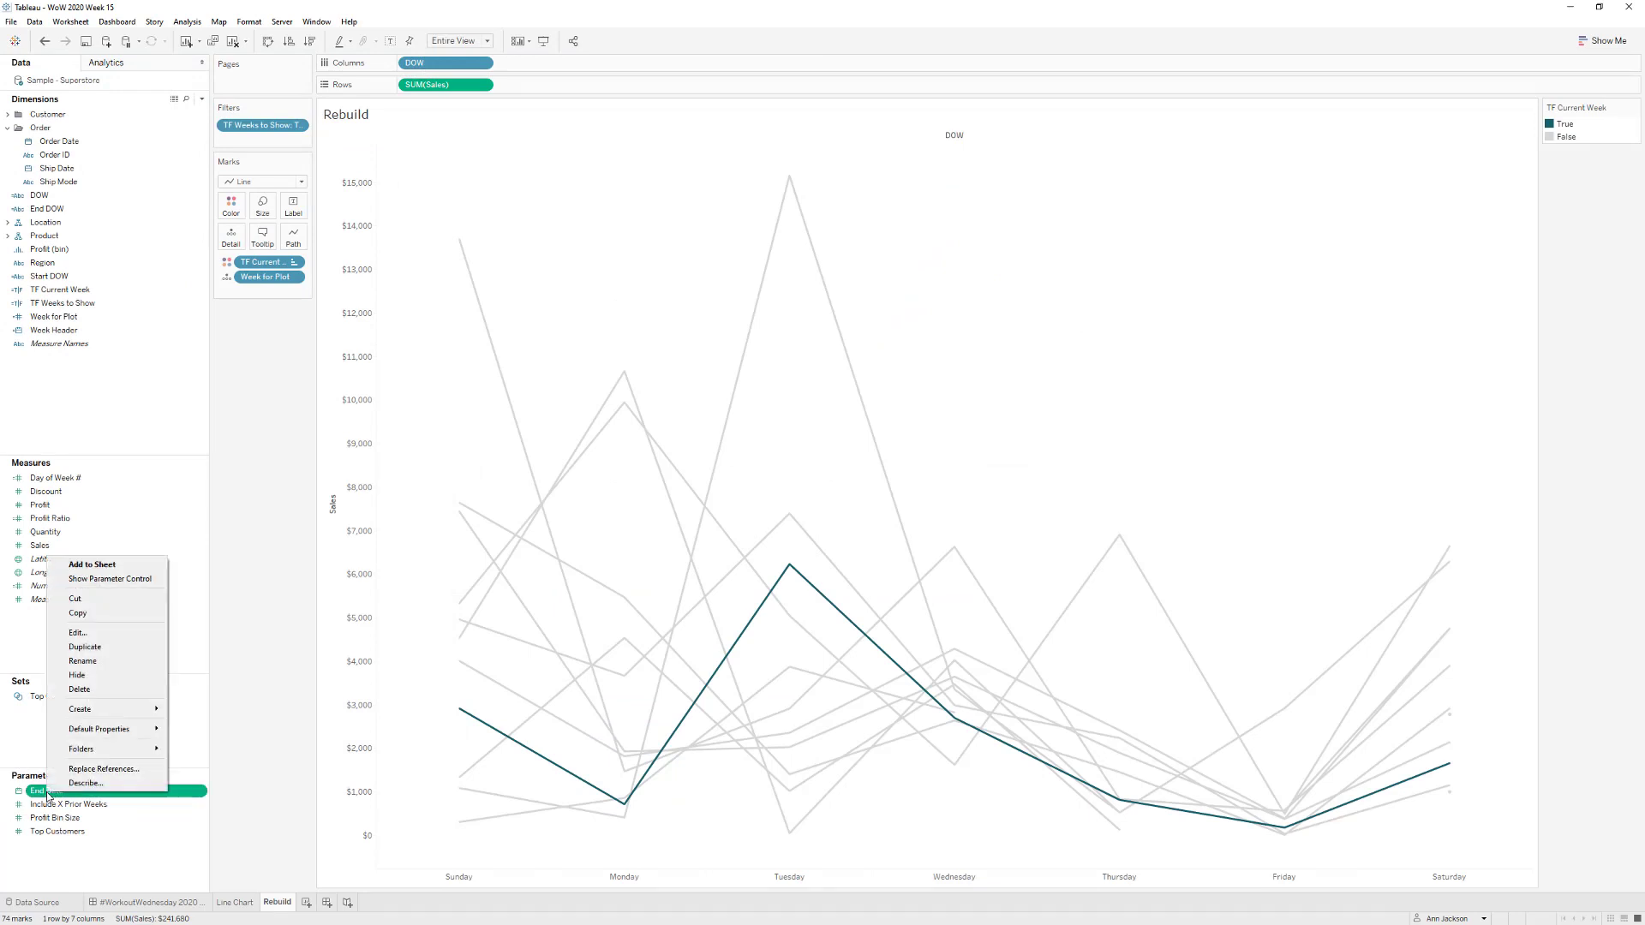
- Show the End Date control, set it to October 24, 2019, and view the Line Chart sheet
click(128, 580)
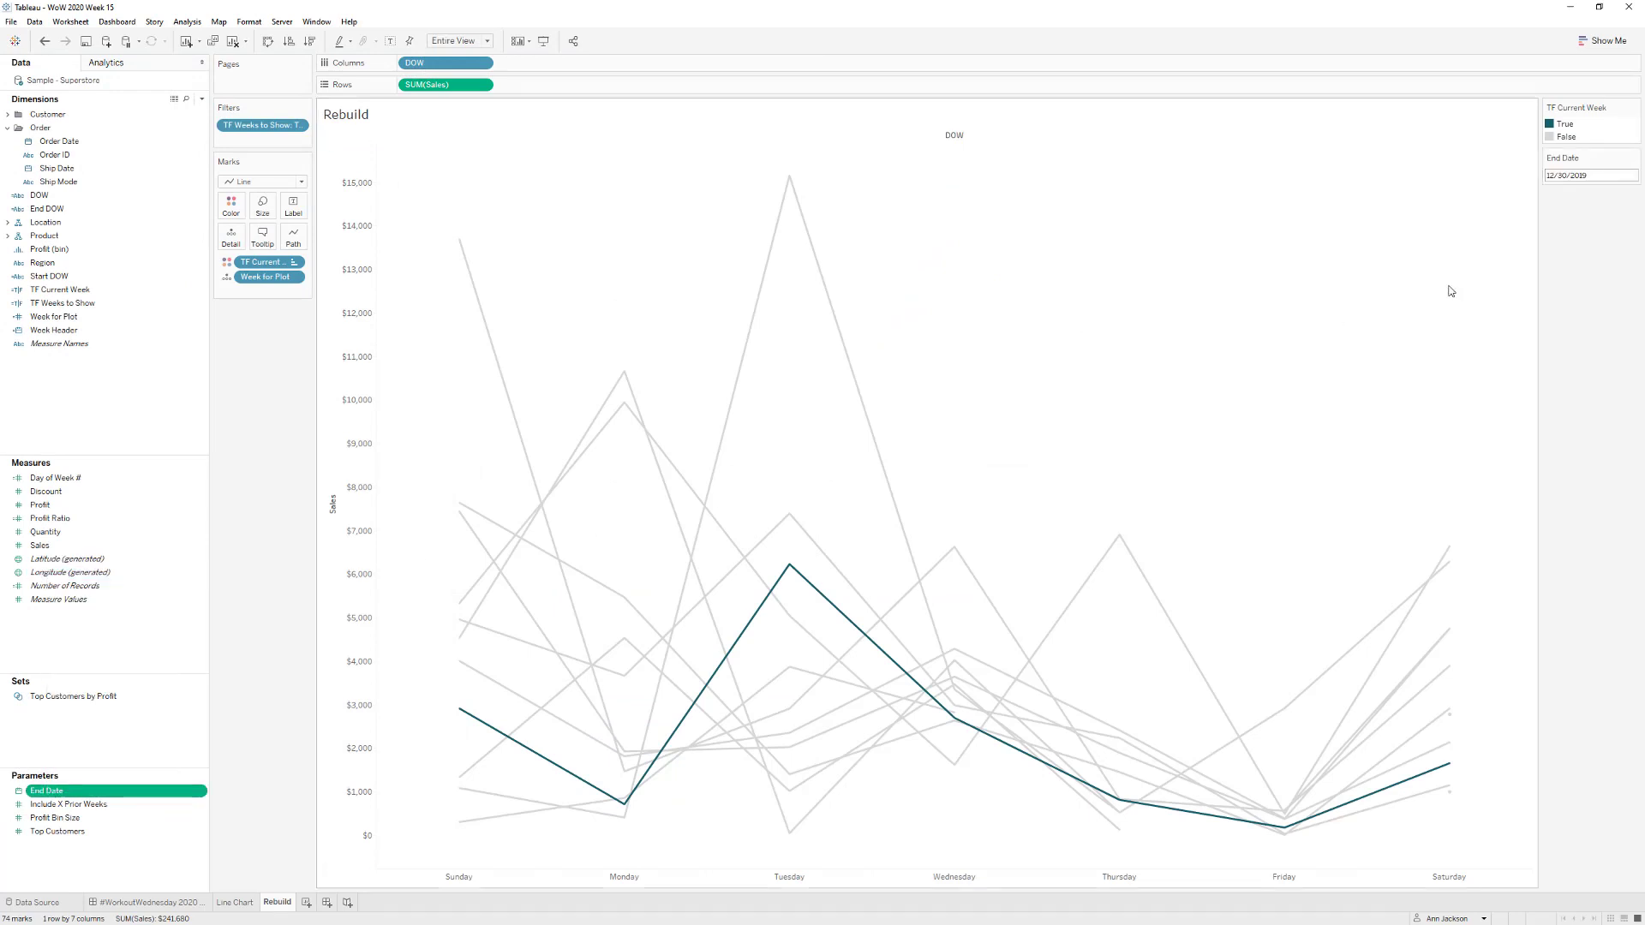
click(1591, 175)
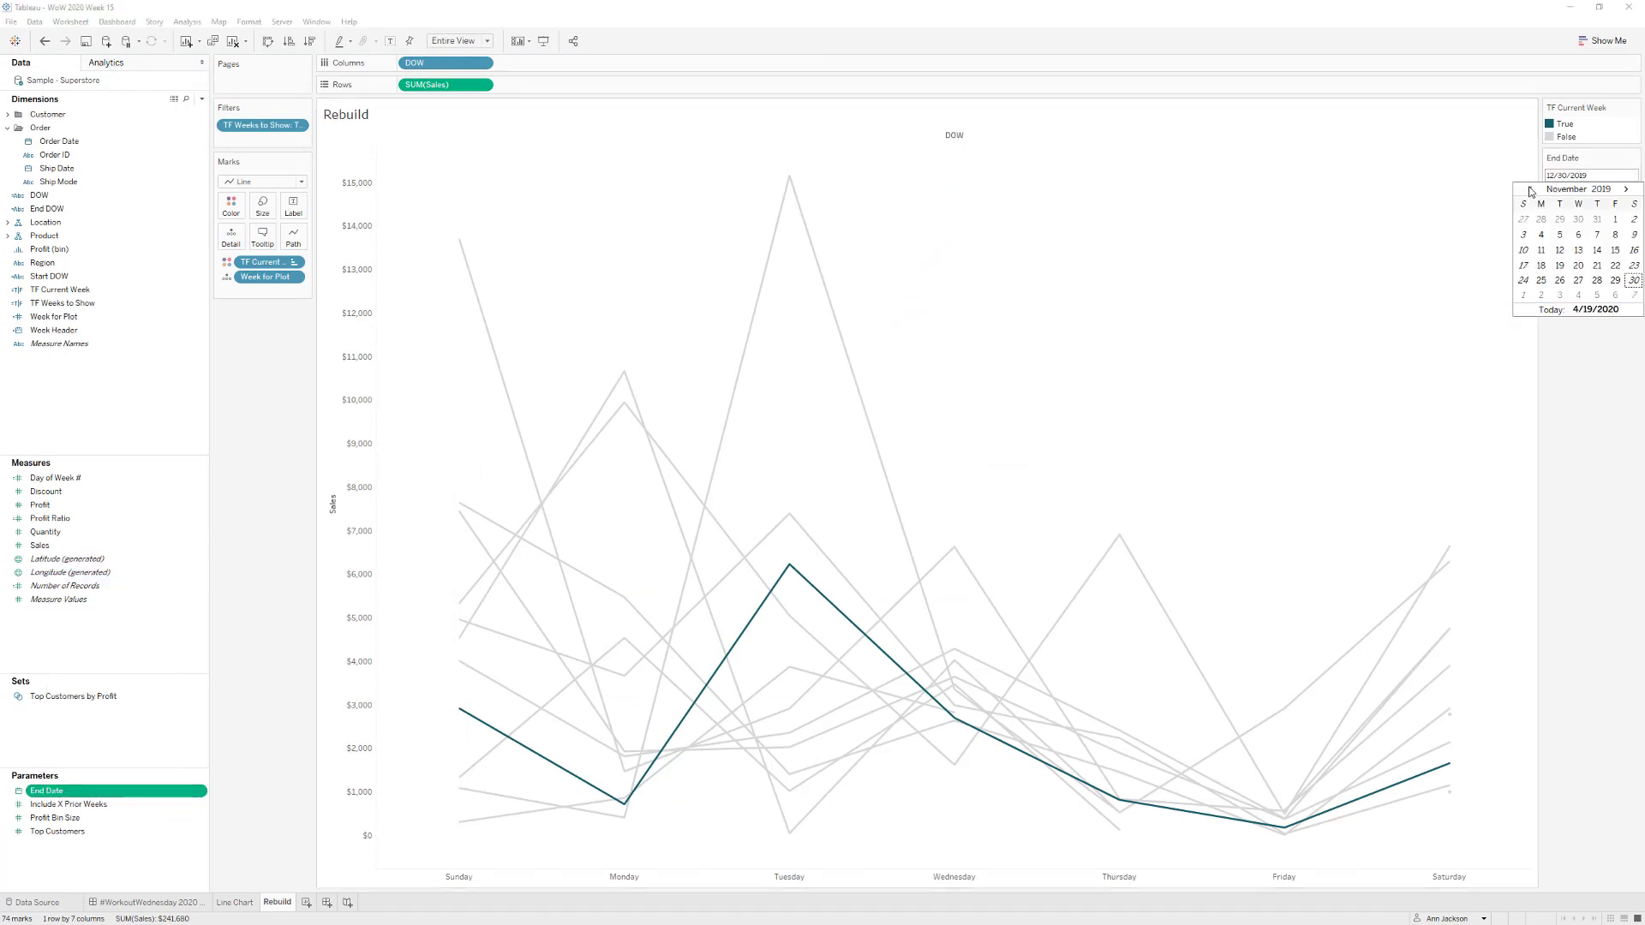
click(1530, 190)
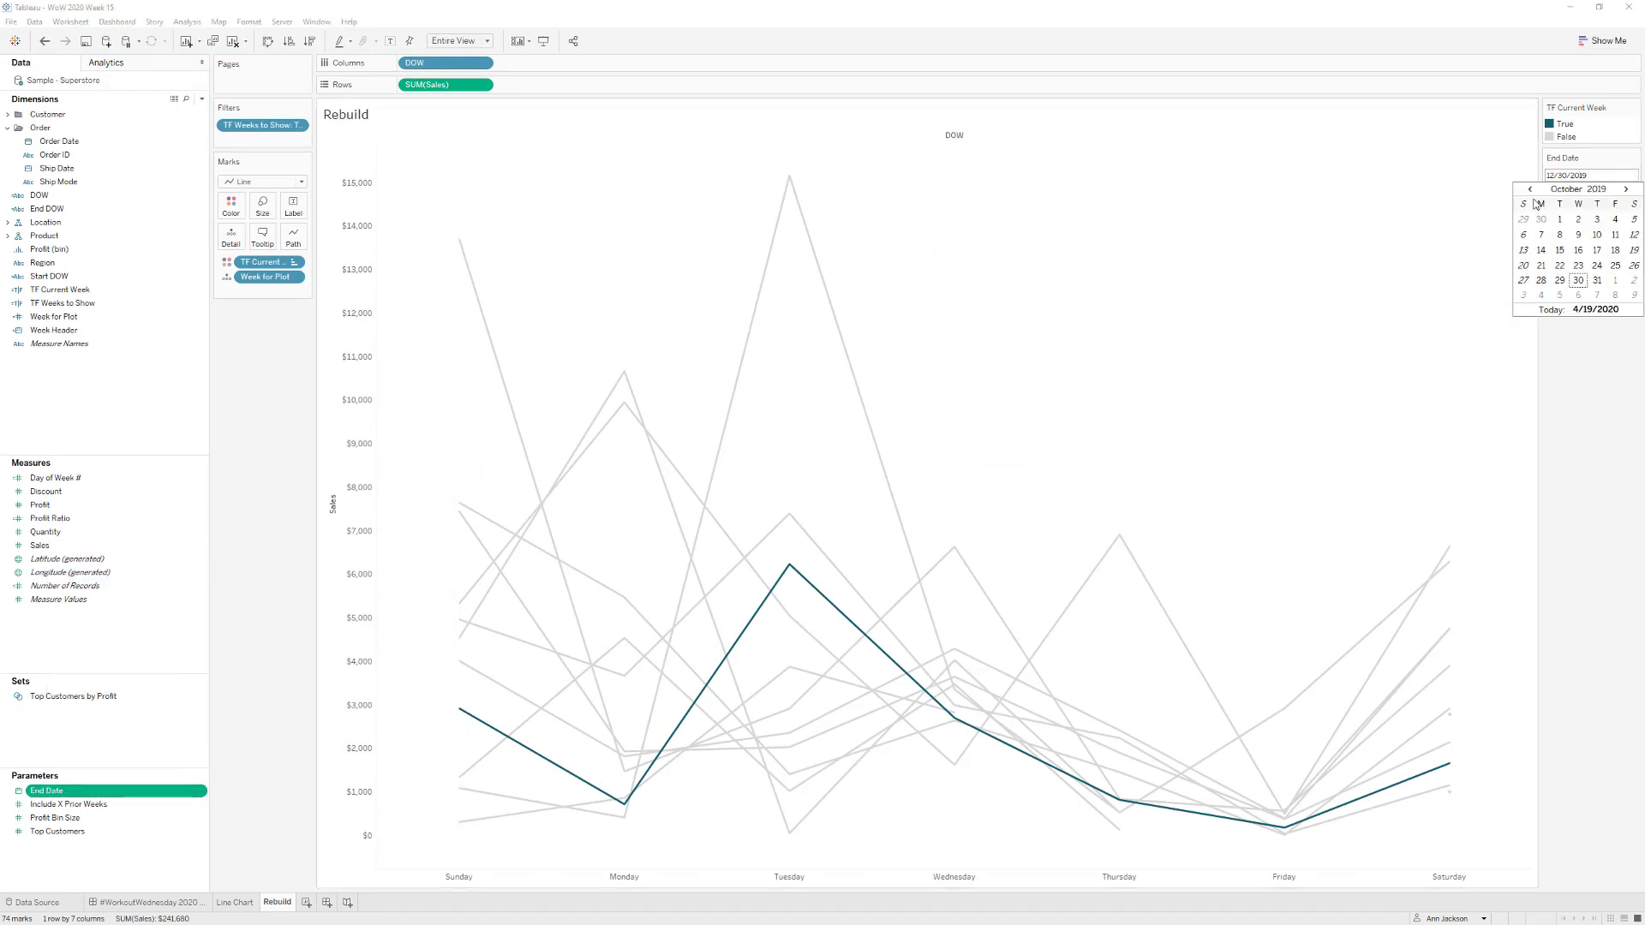
click(1596, 266)
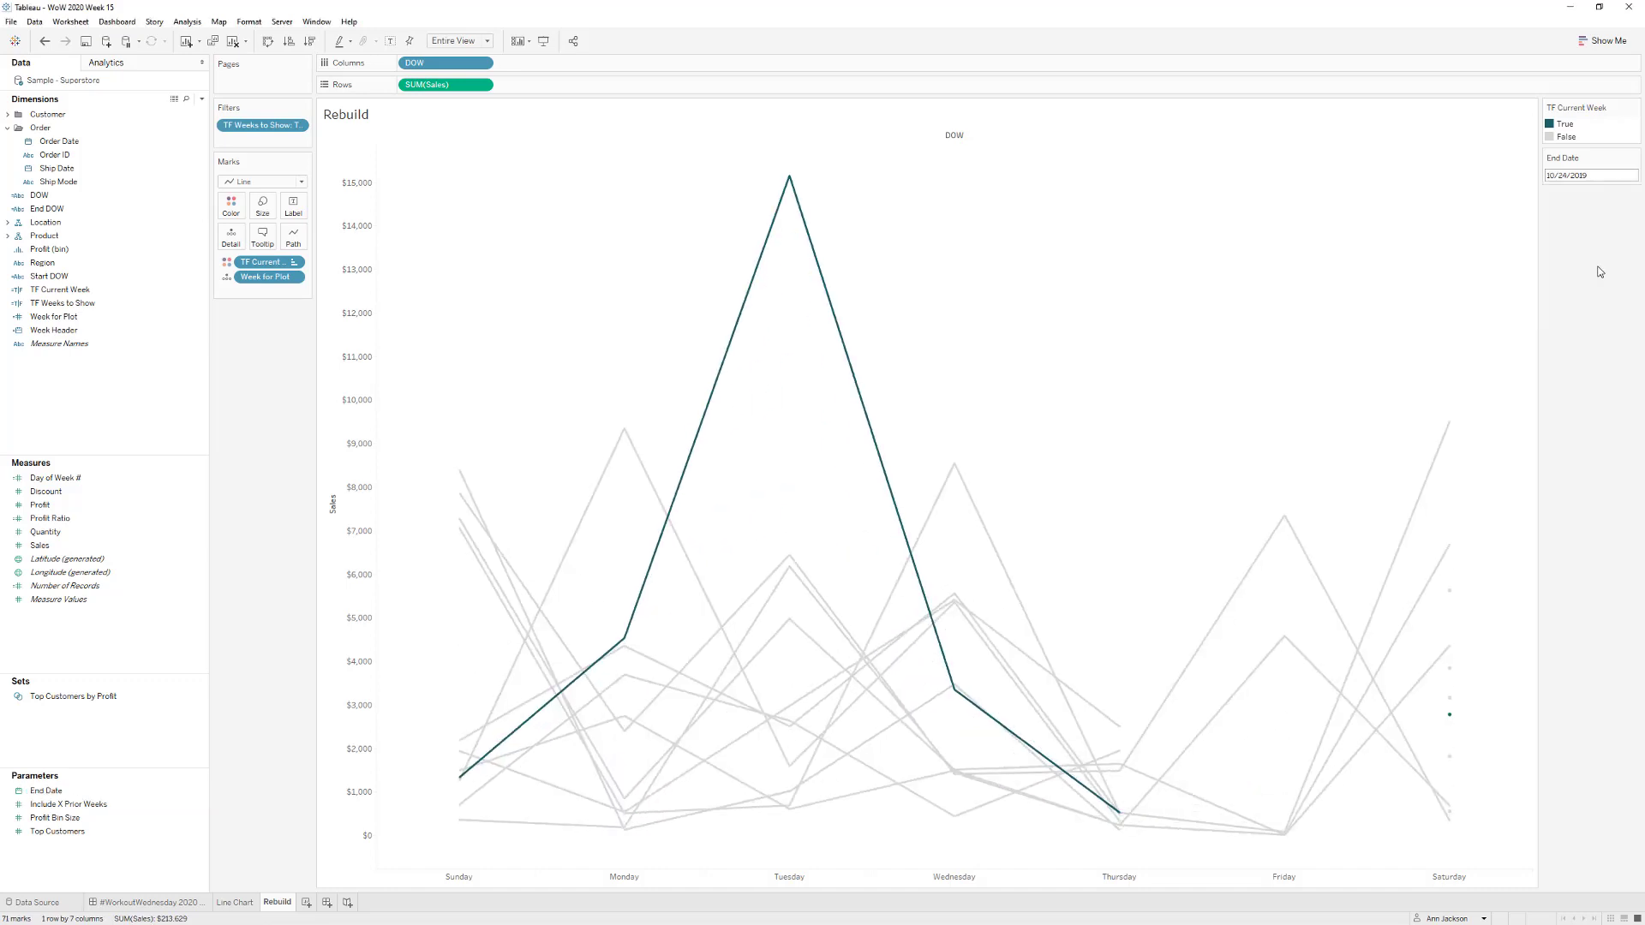
click(1593, 175)
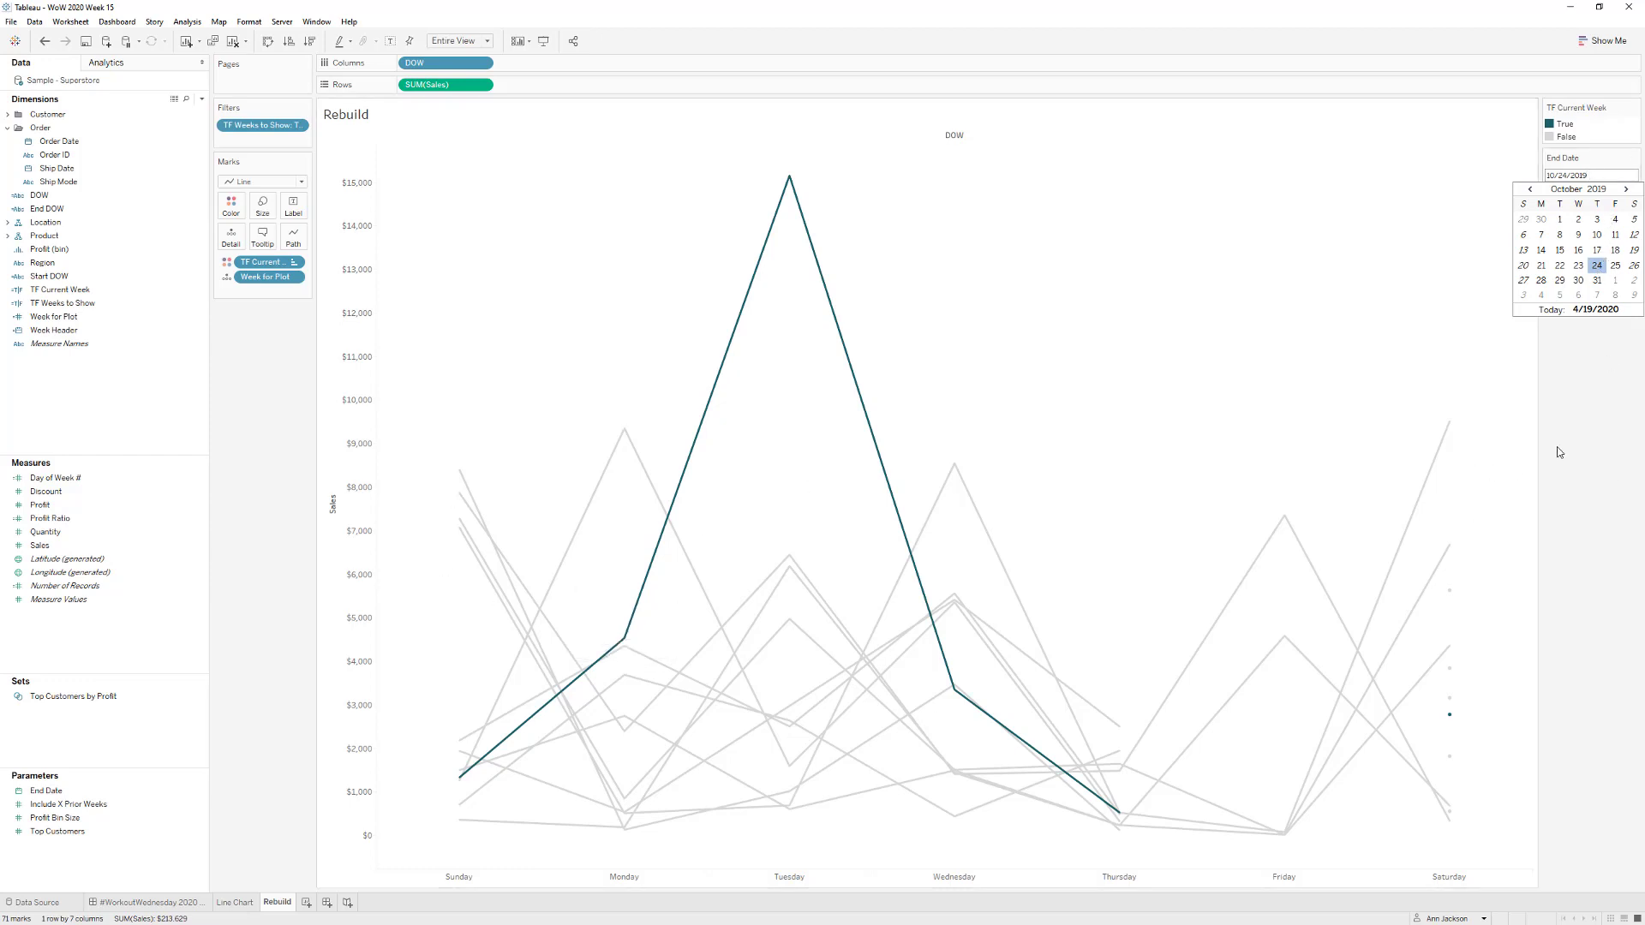
click(1567, 540)
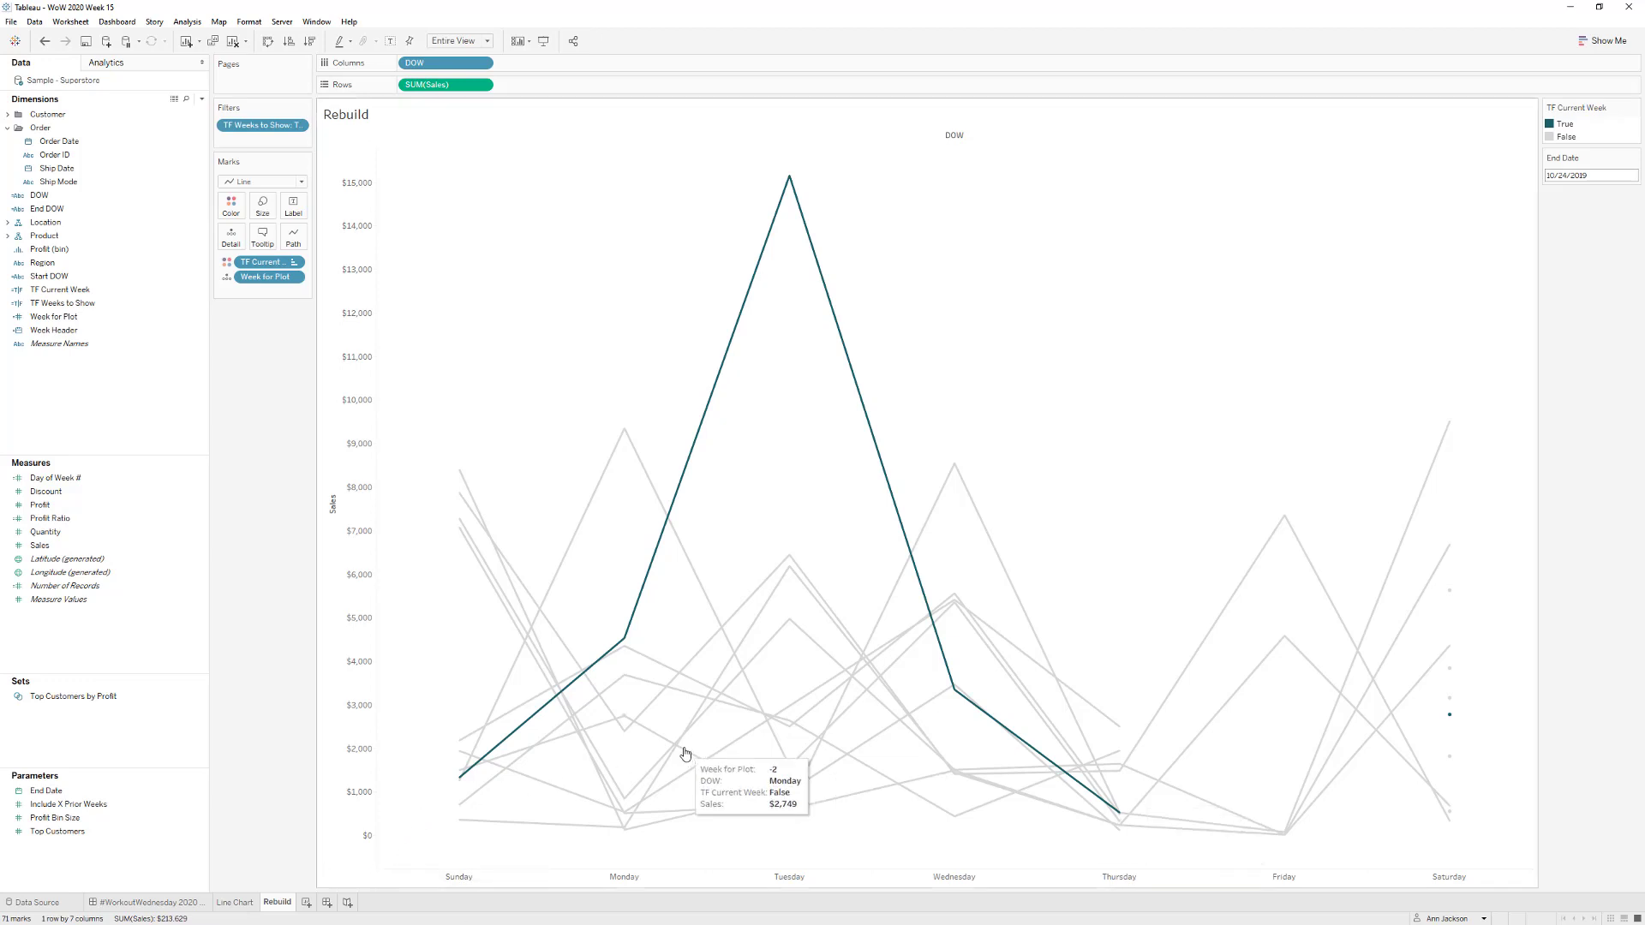
click(234, 902)
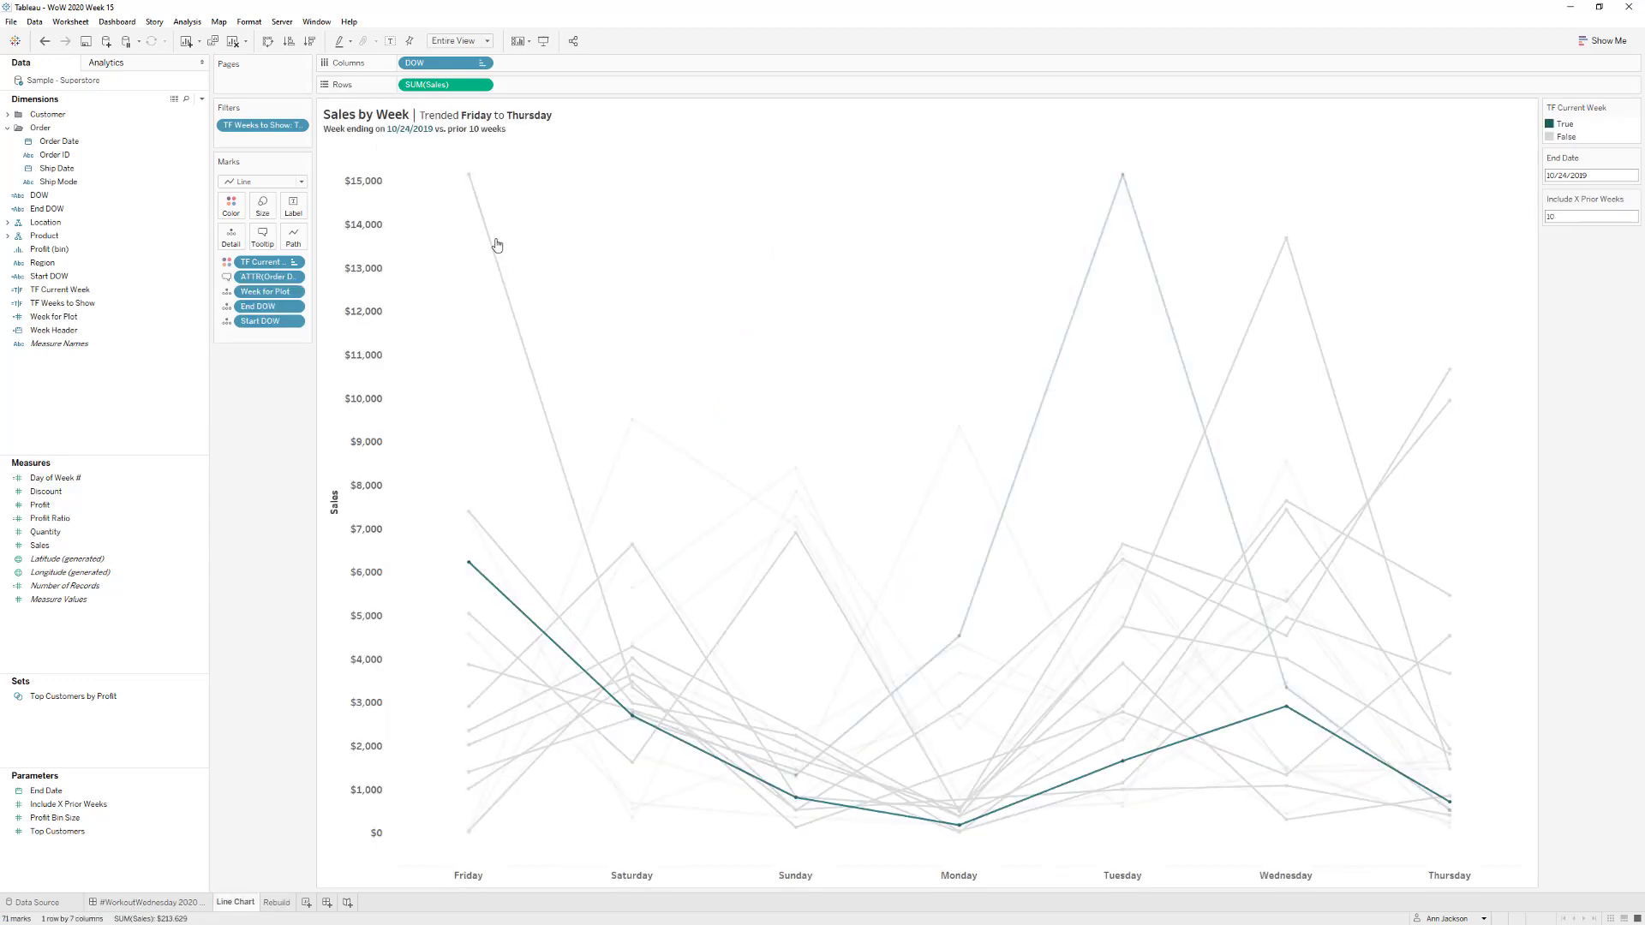
click(482, 63)
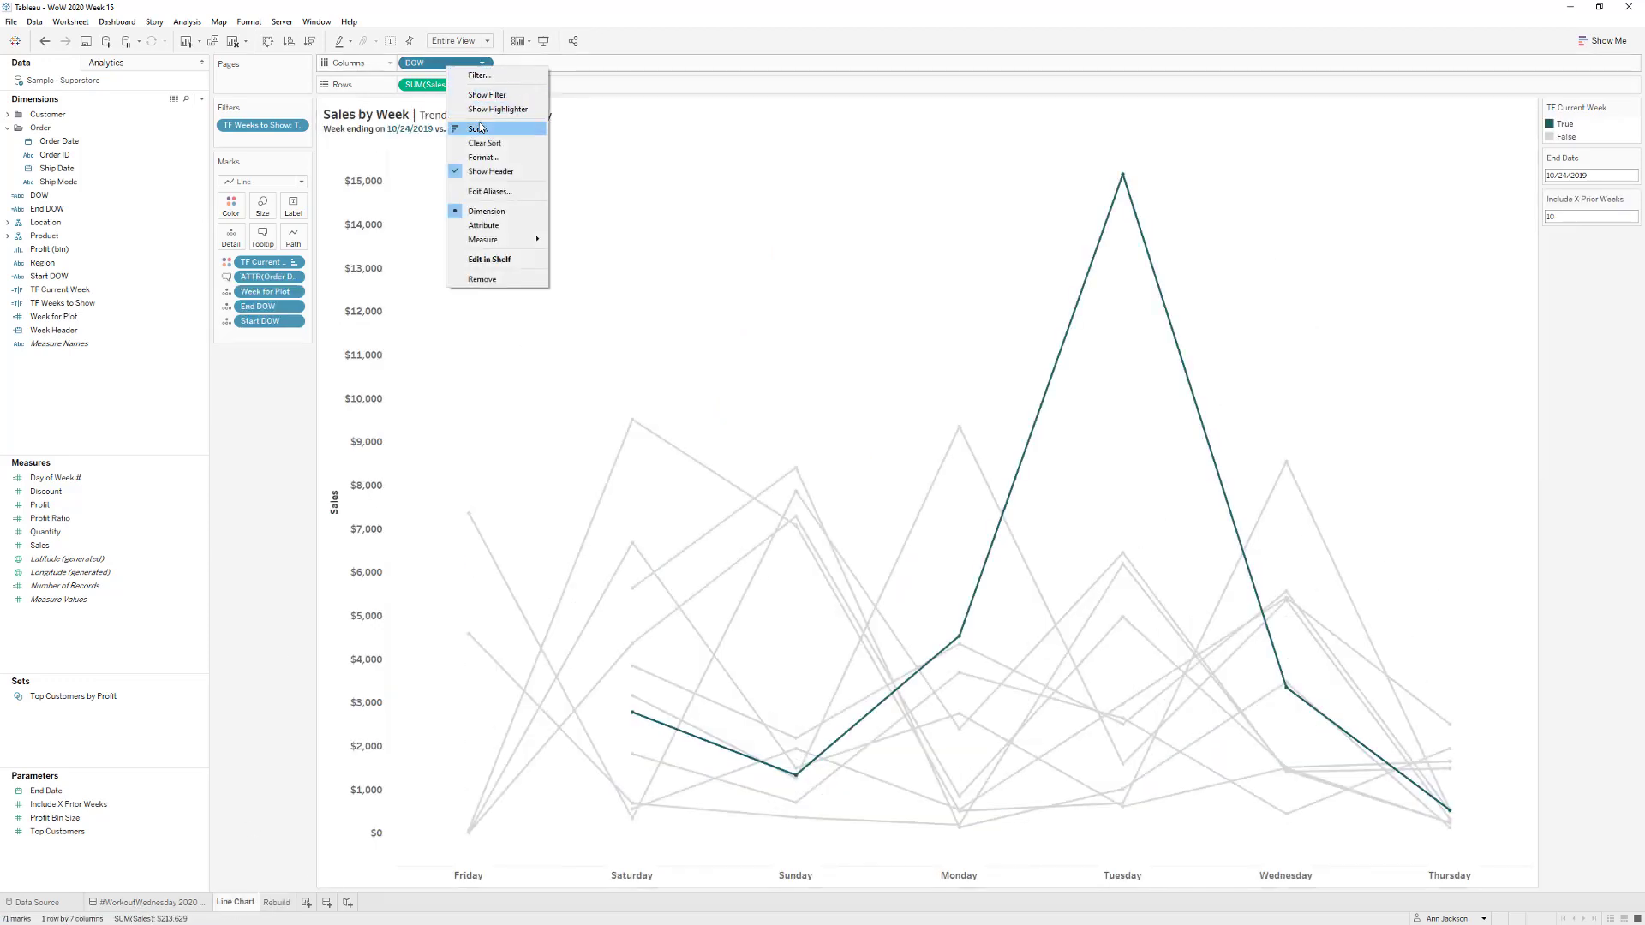
click(481, 128)
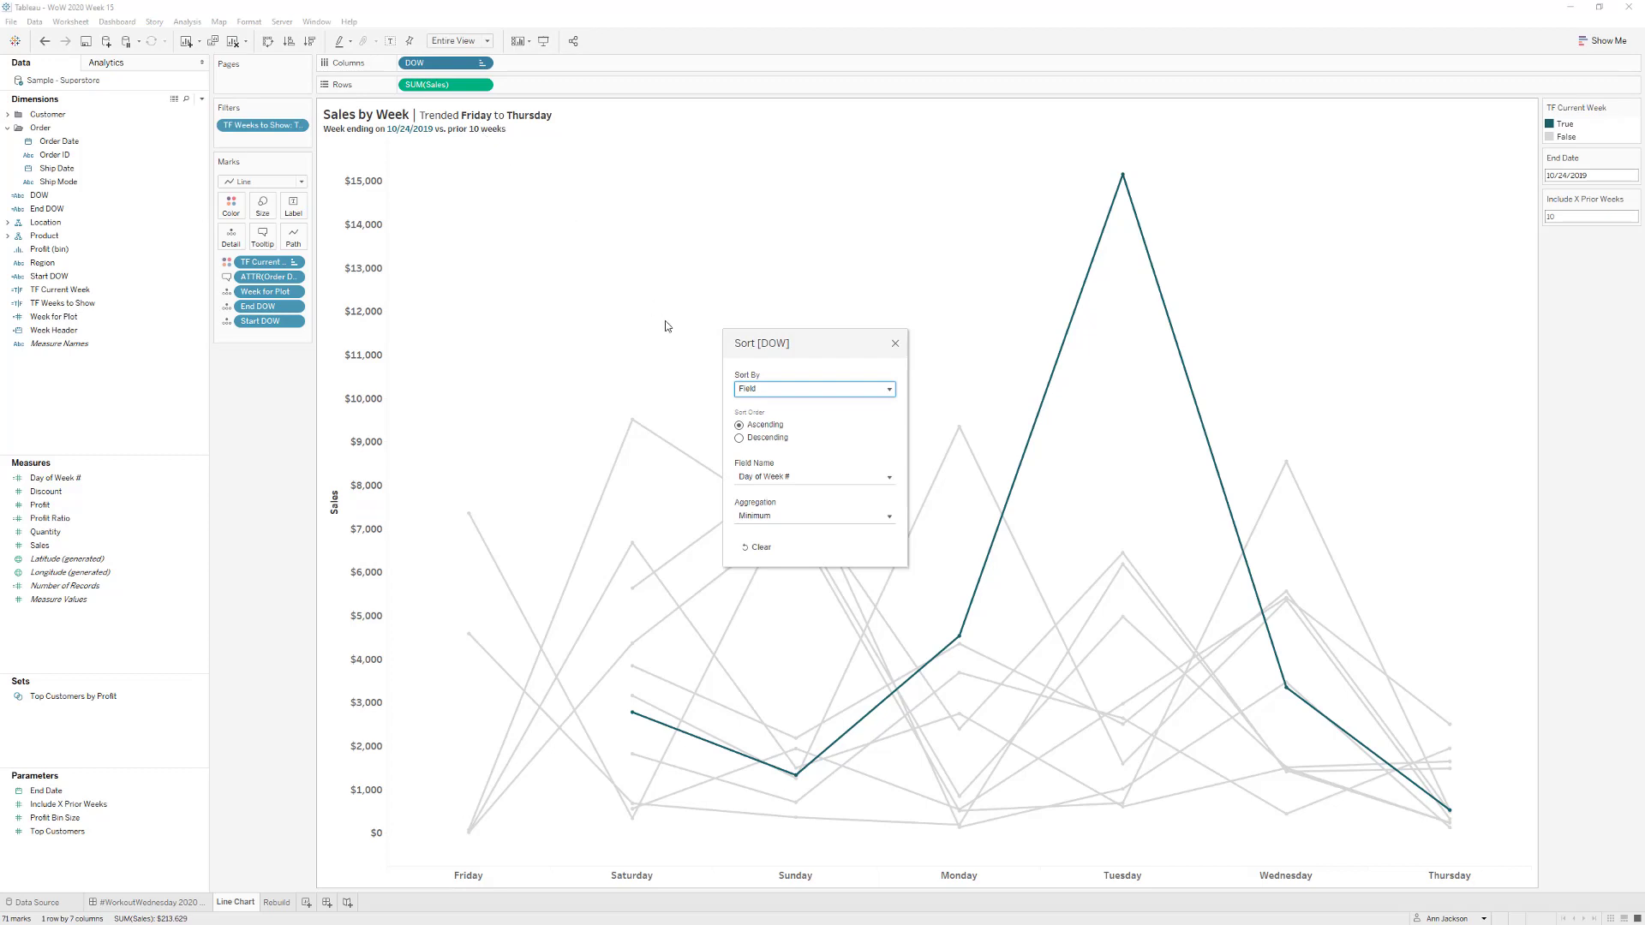
drag(759, 336, 537, 267)
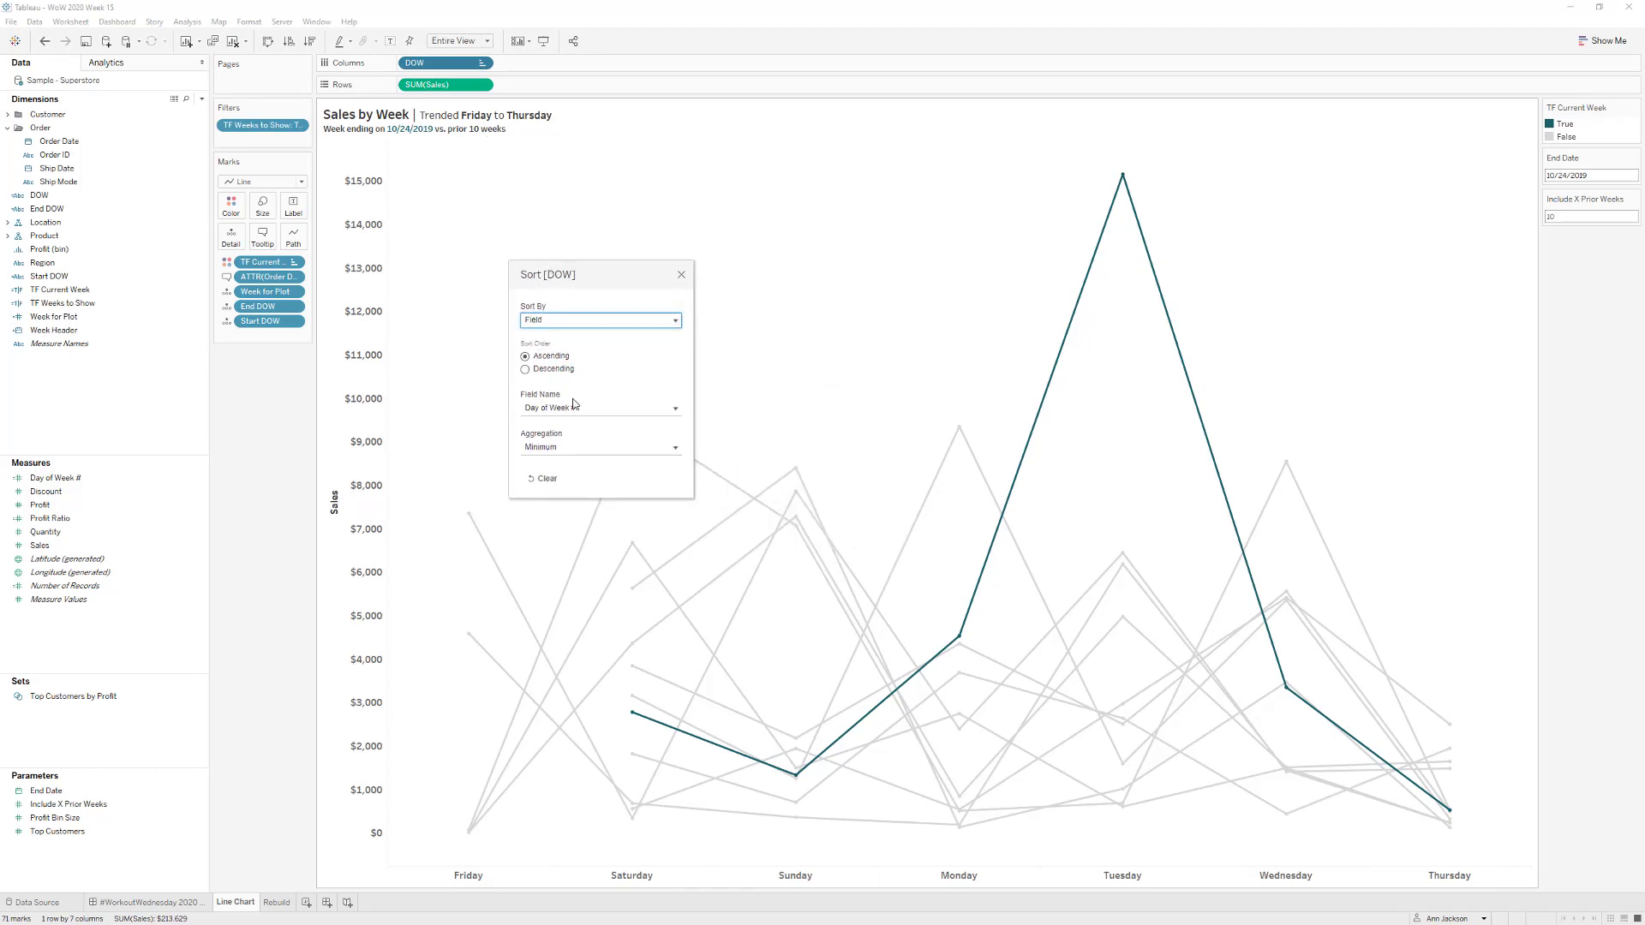
click(681, 274)
click(276, 901)
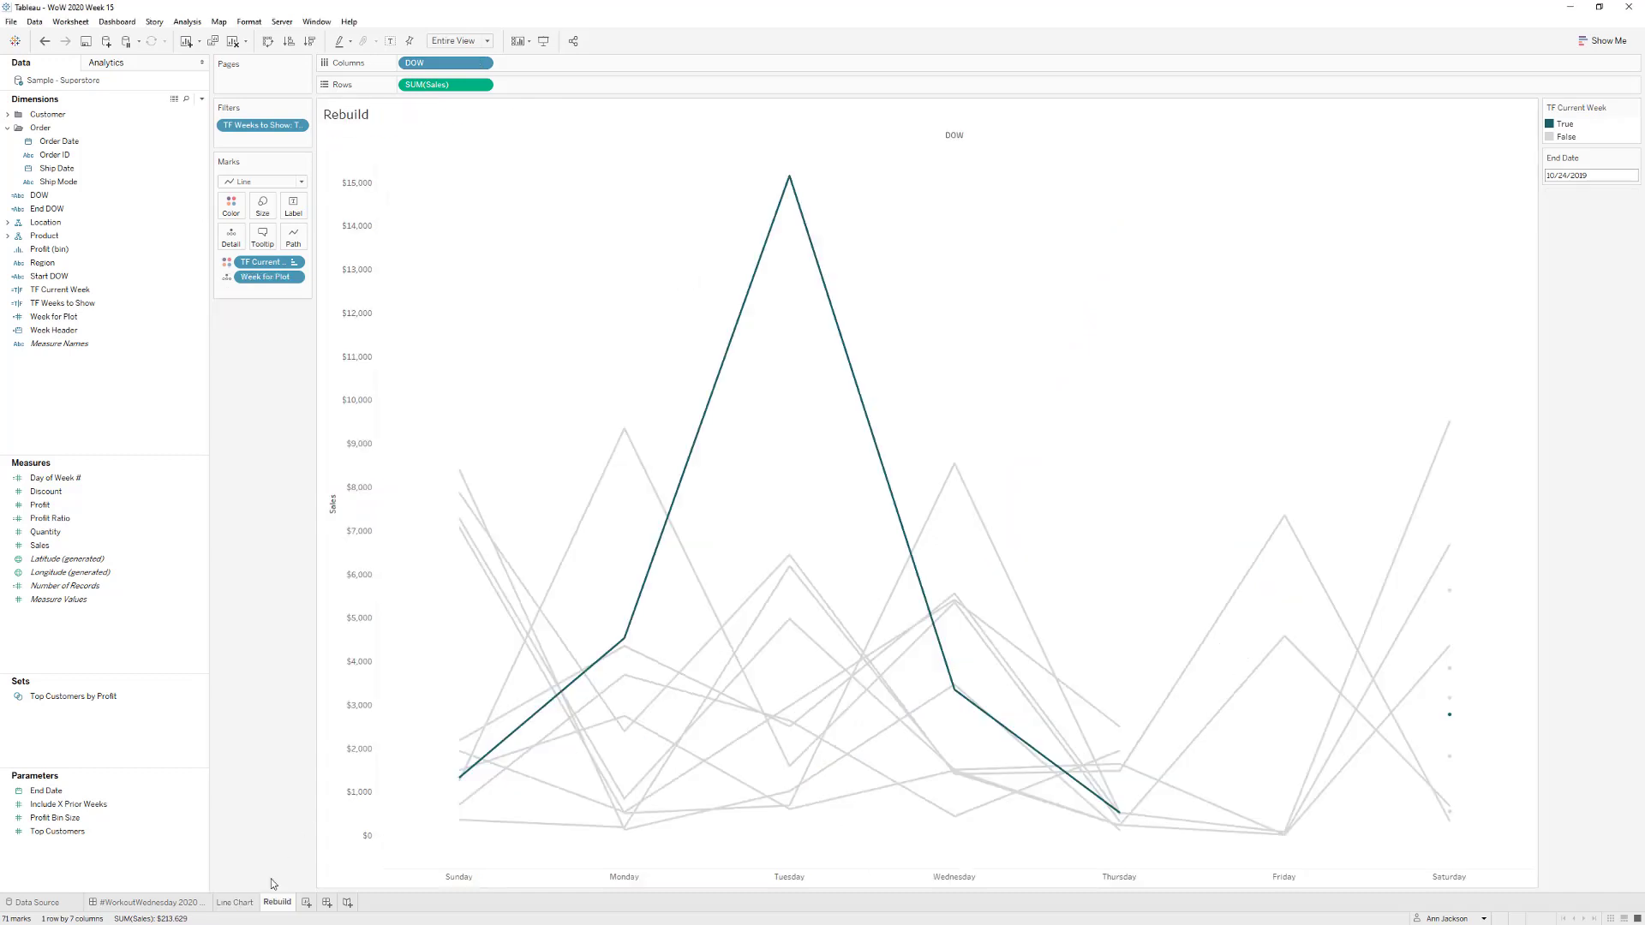
right_click(90, 478)
click(119, 553)
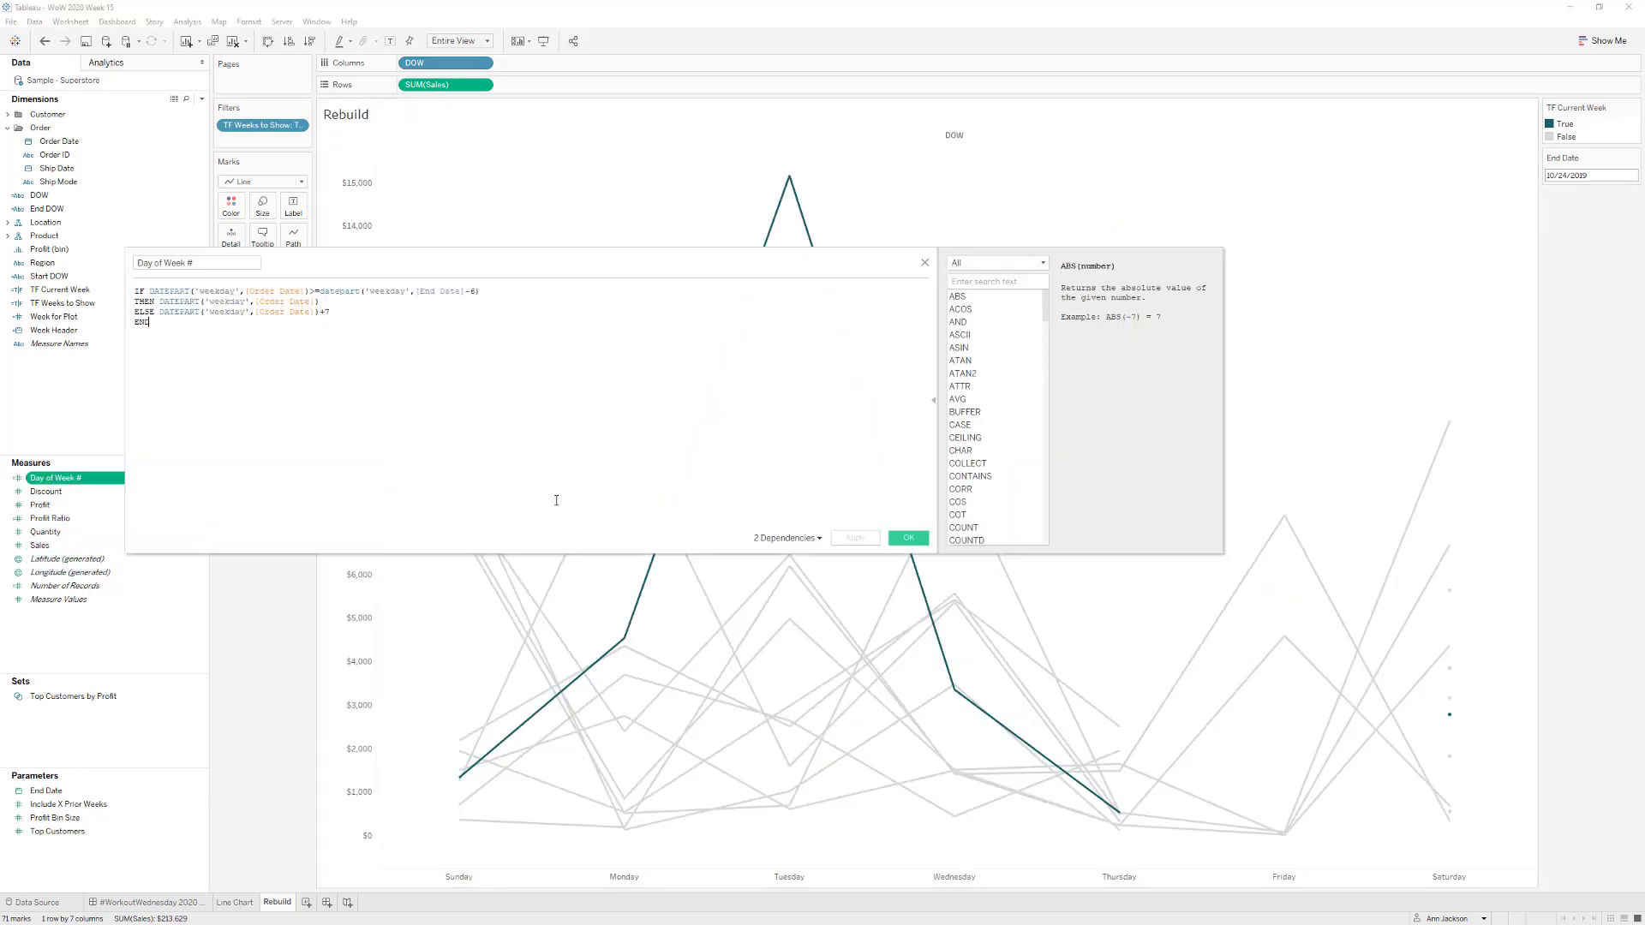
drag(561, 258, 598, 330)
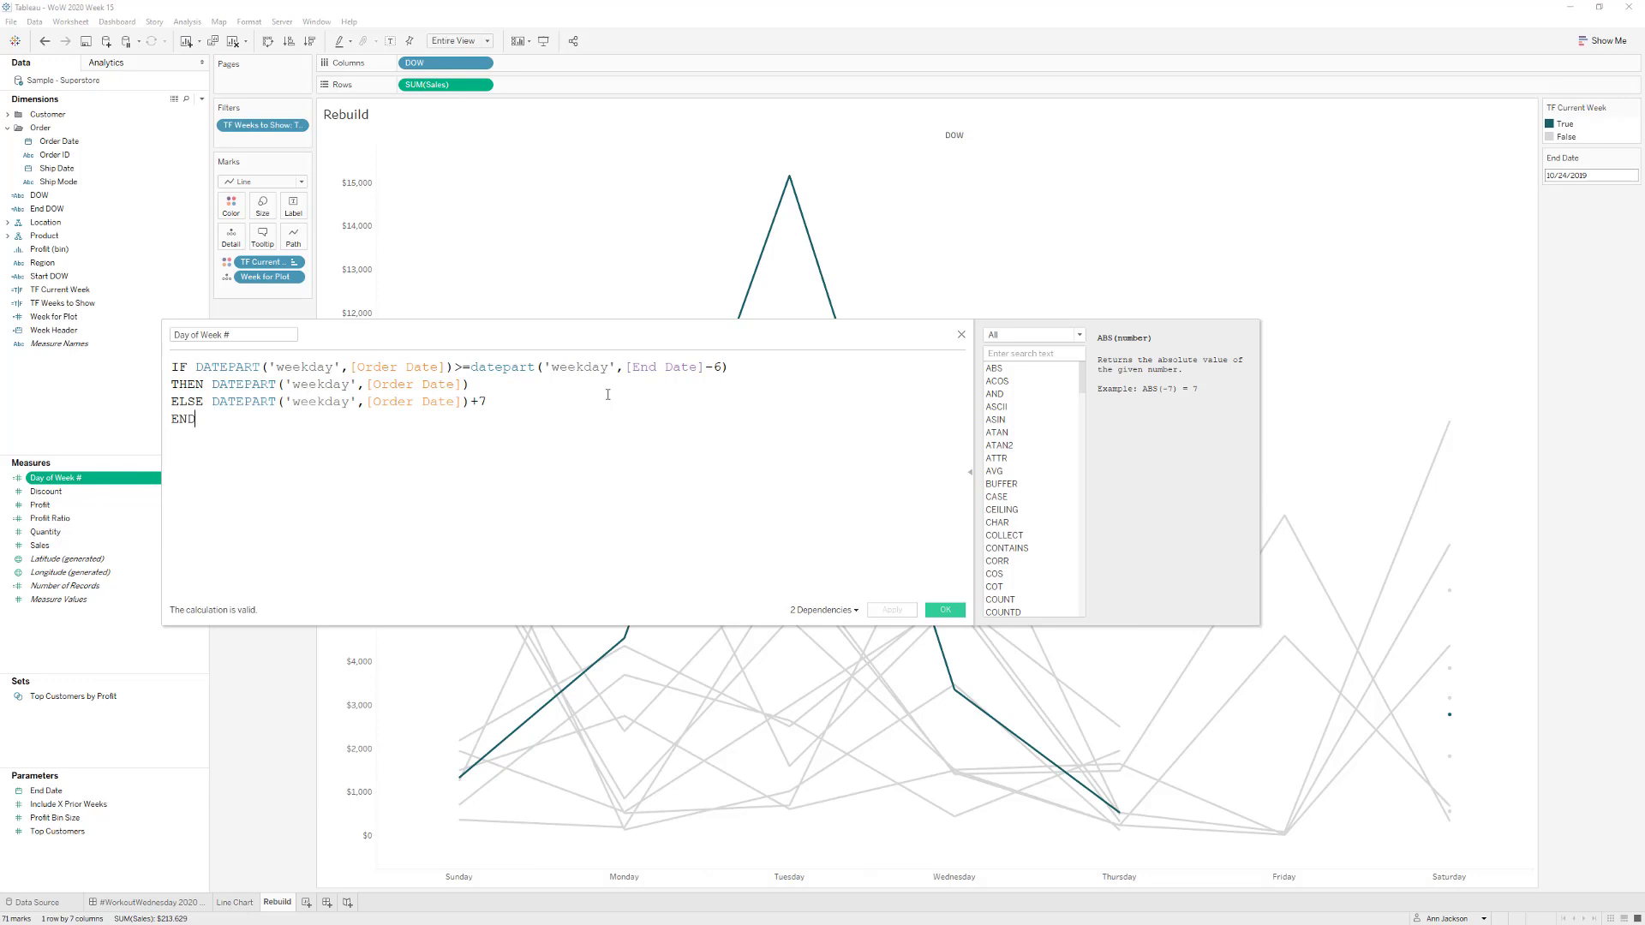
click(961, 336)
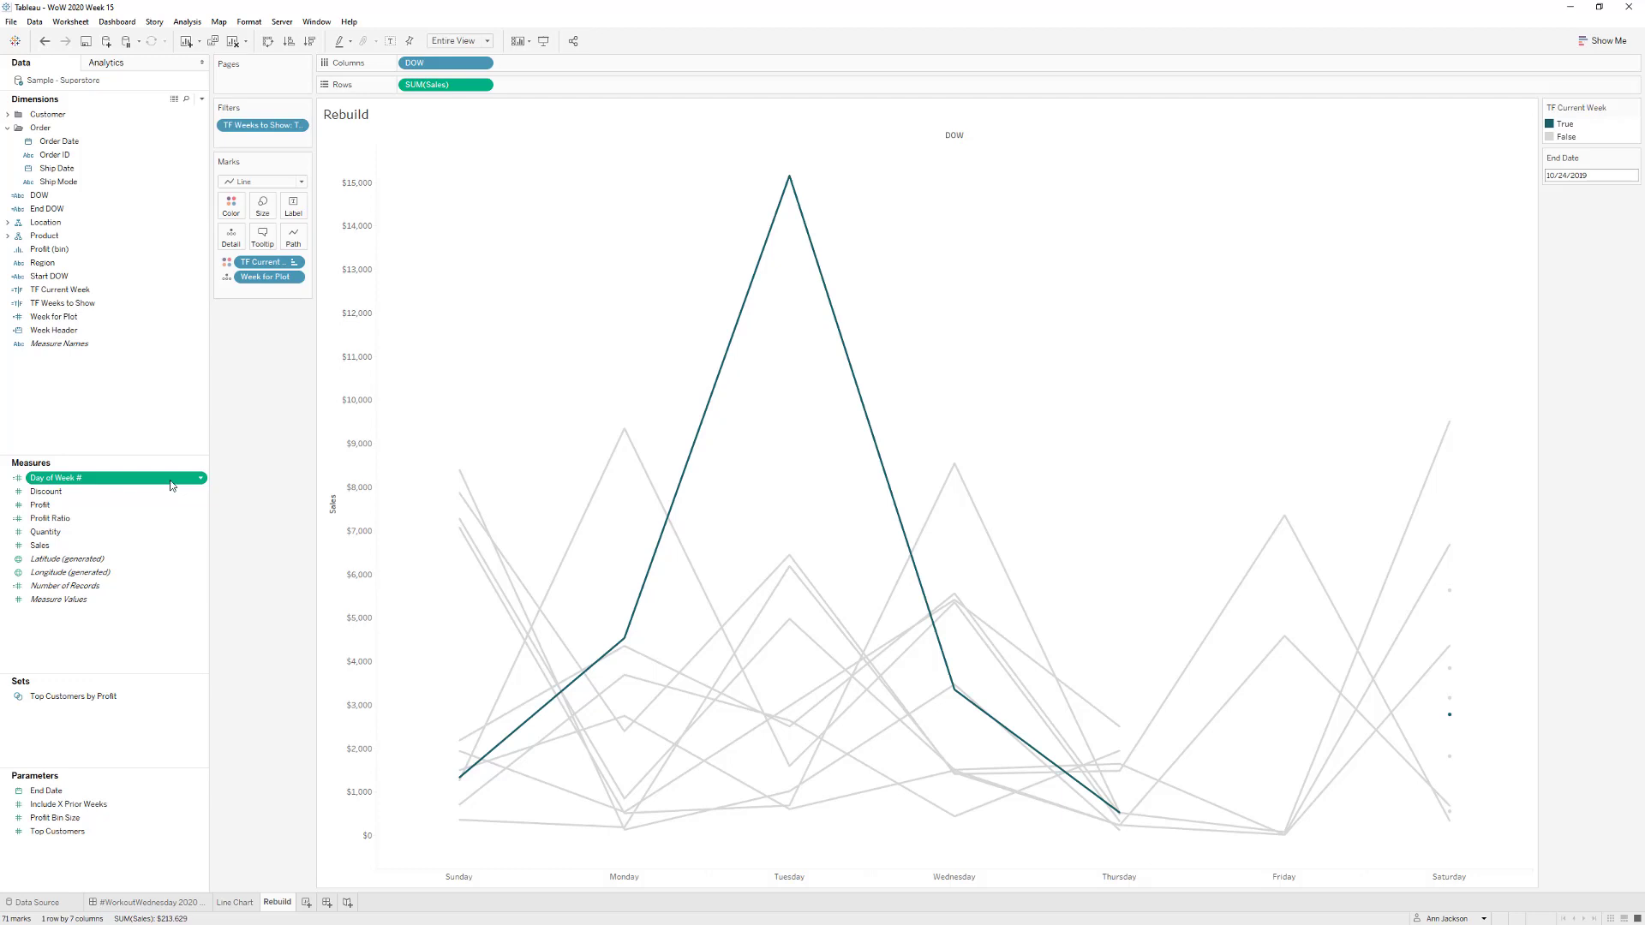
- Sort DOW by minimum Day of Week # (Friday to Thursday) and hide the DOW column label
right_click(429, 63)
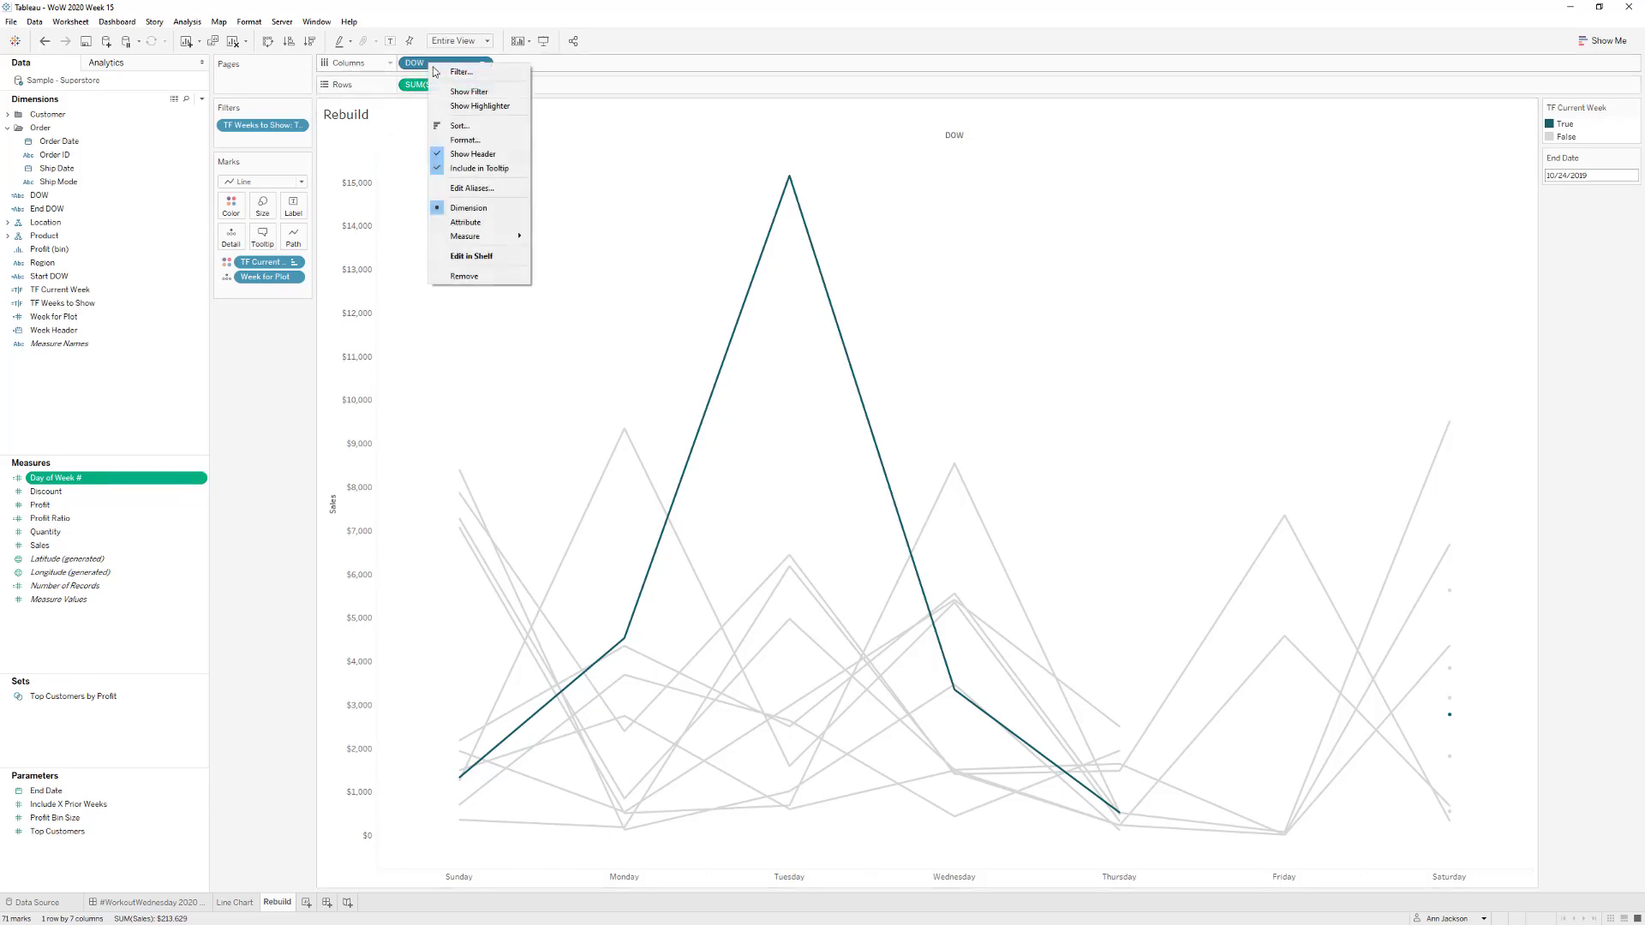
click(463, 127)
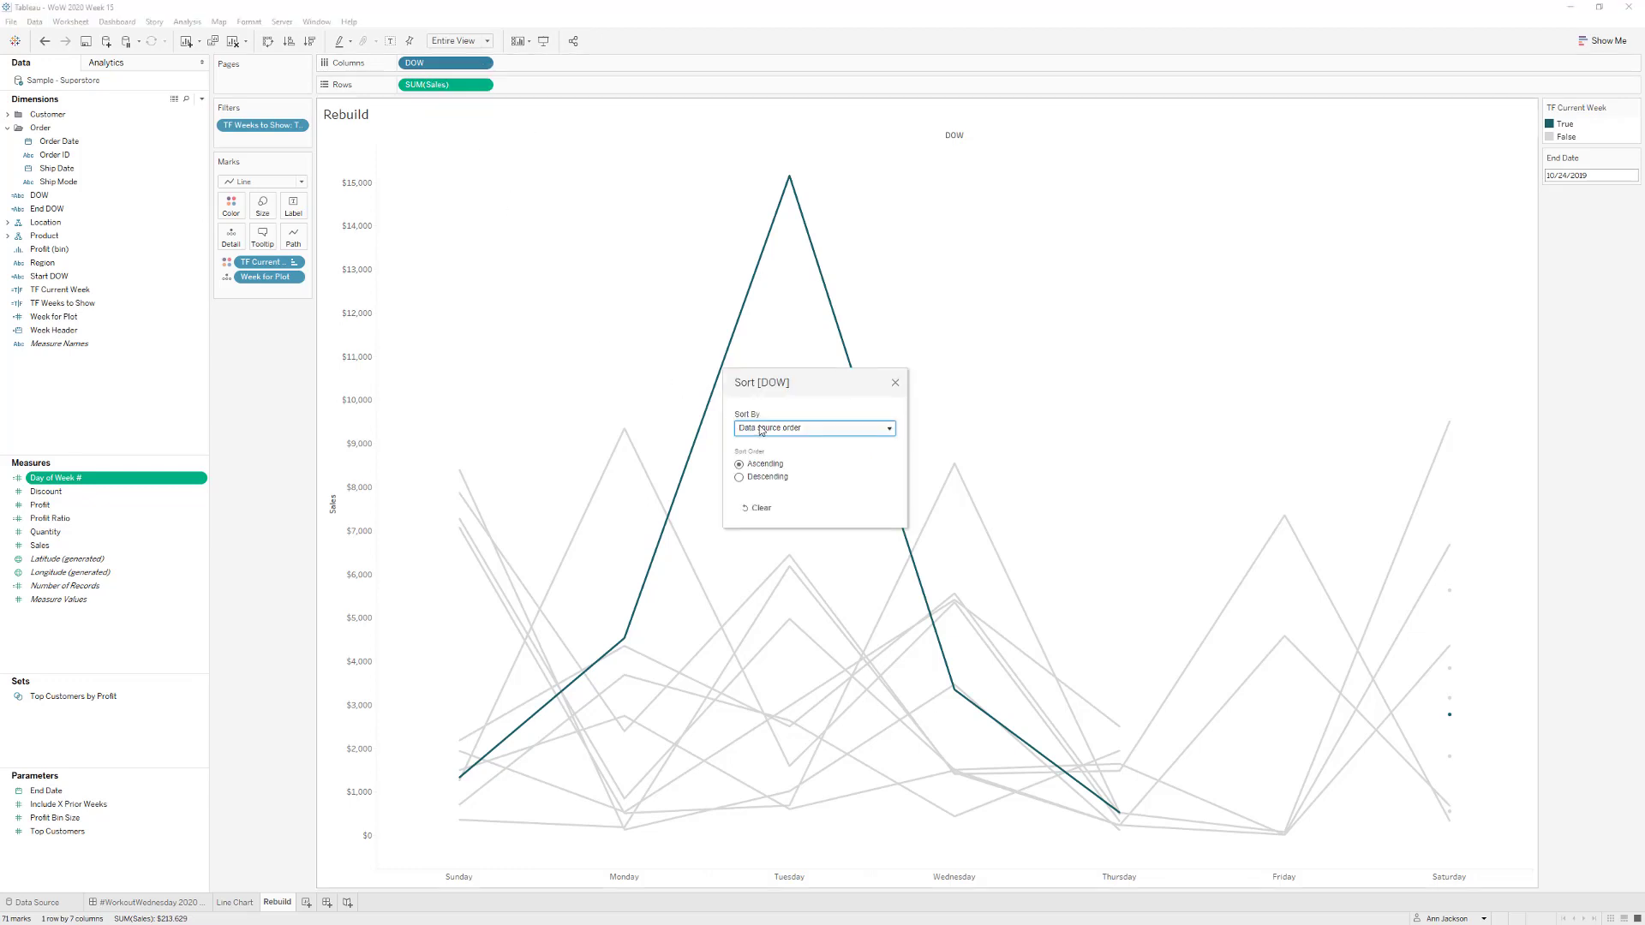
click(763, 428)
click(777, 465)
click(751, 516)
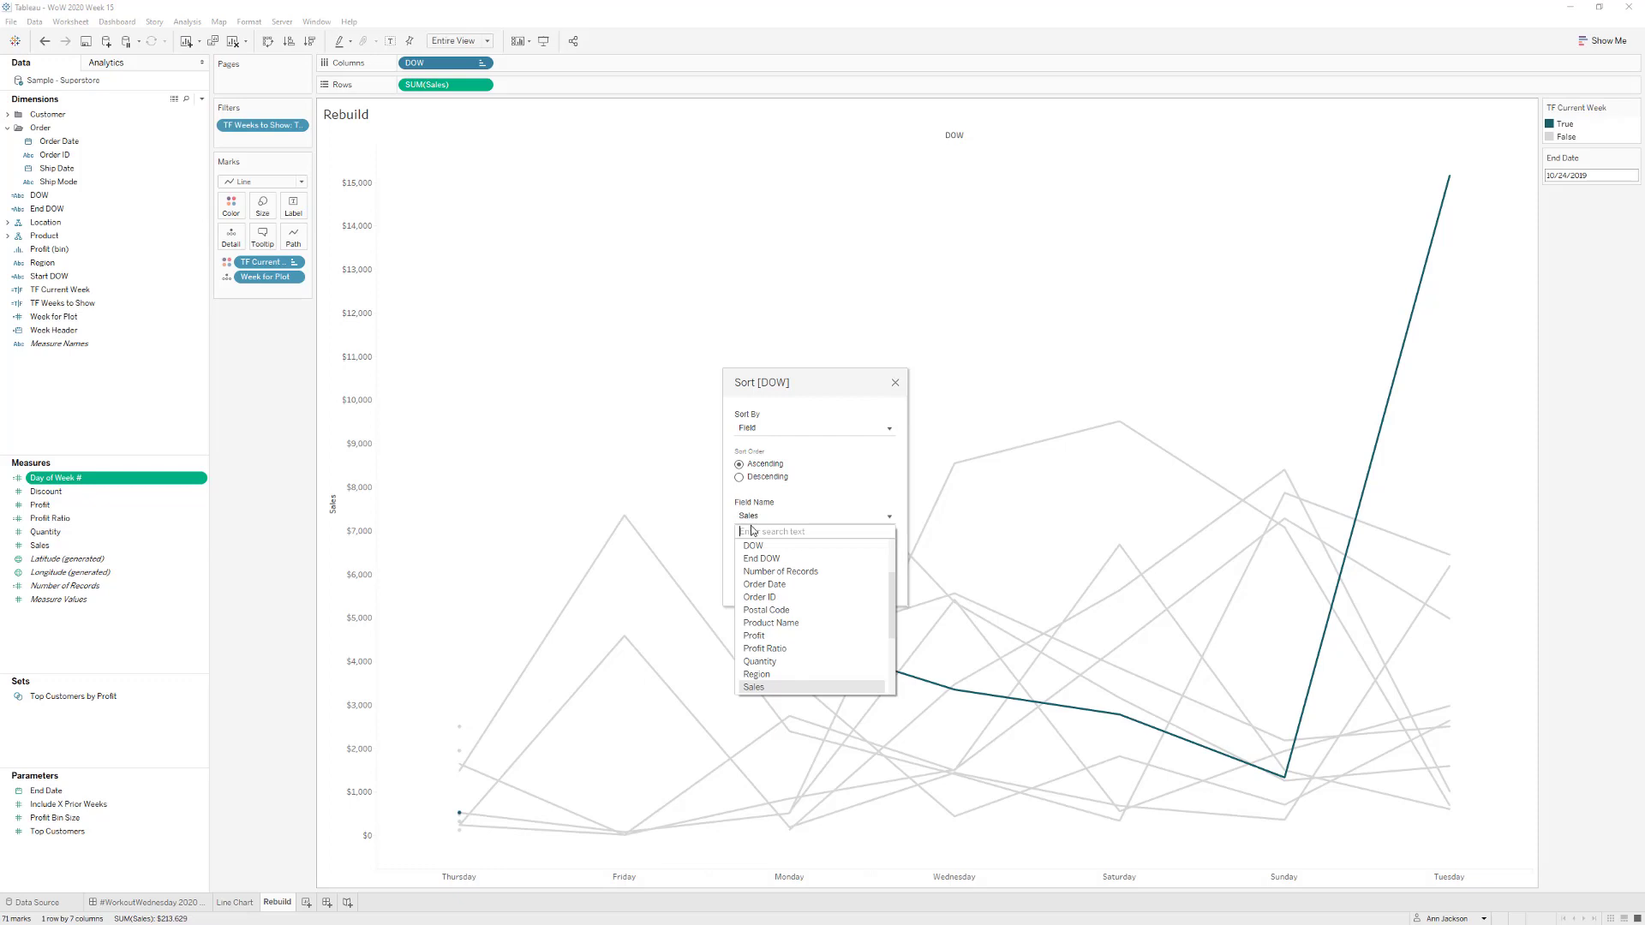
text(day)
click(763, 546)
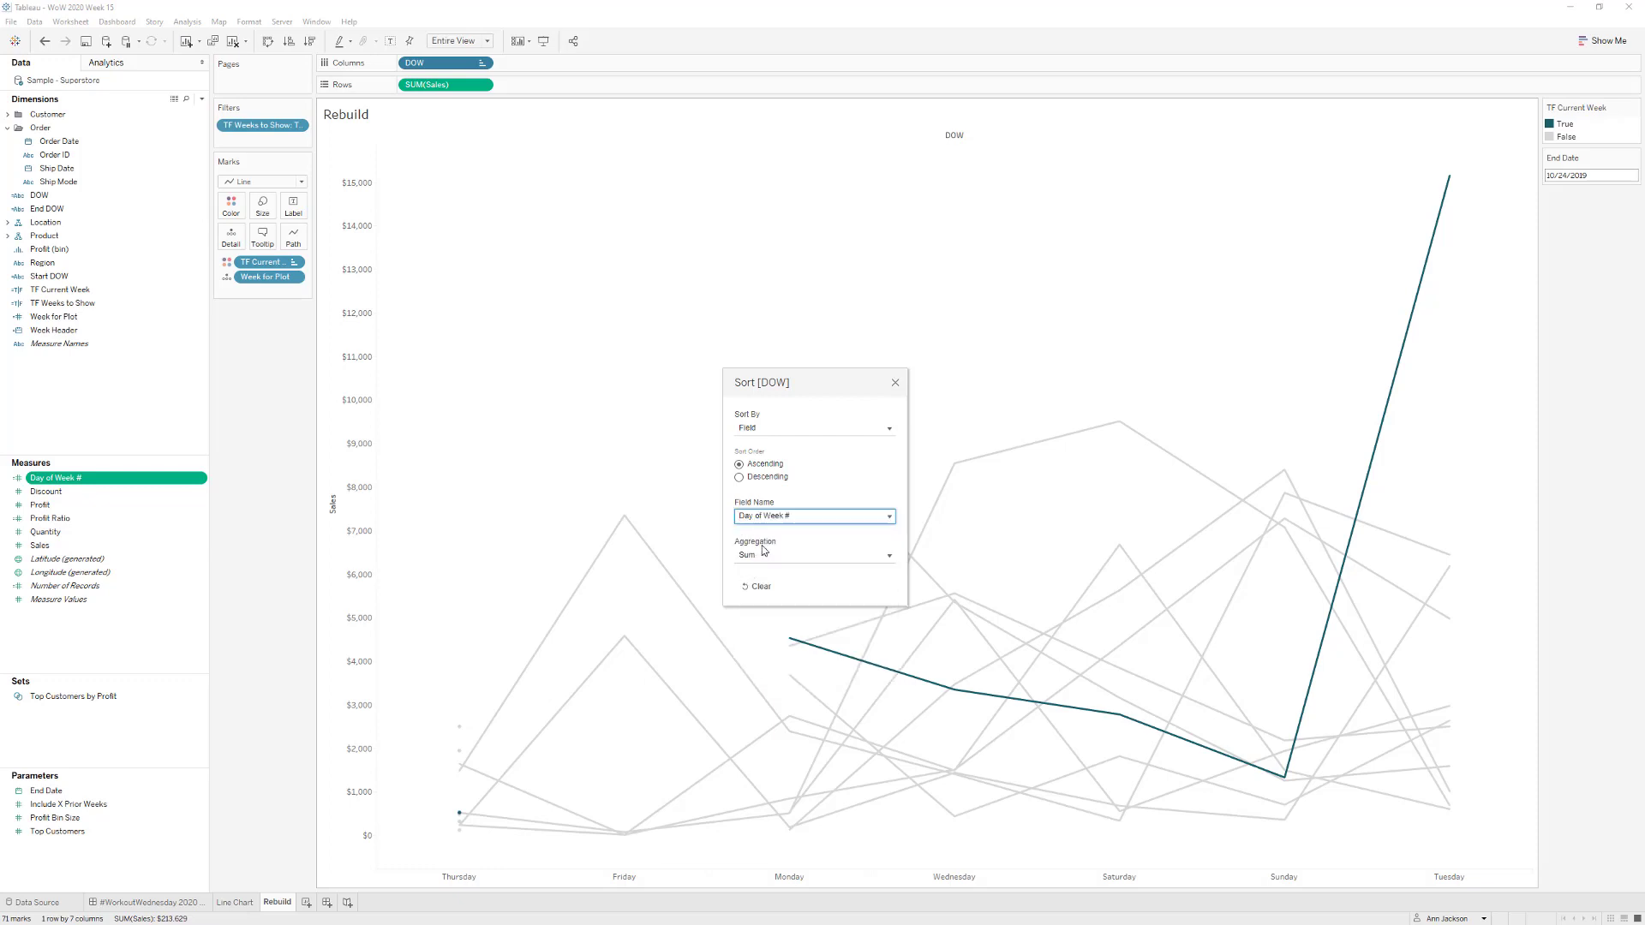
click(763, 553)
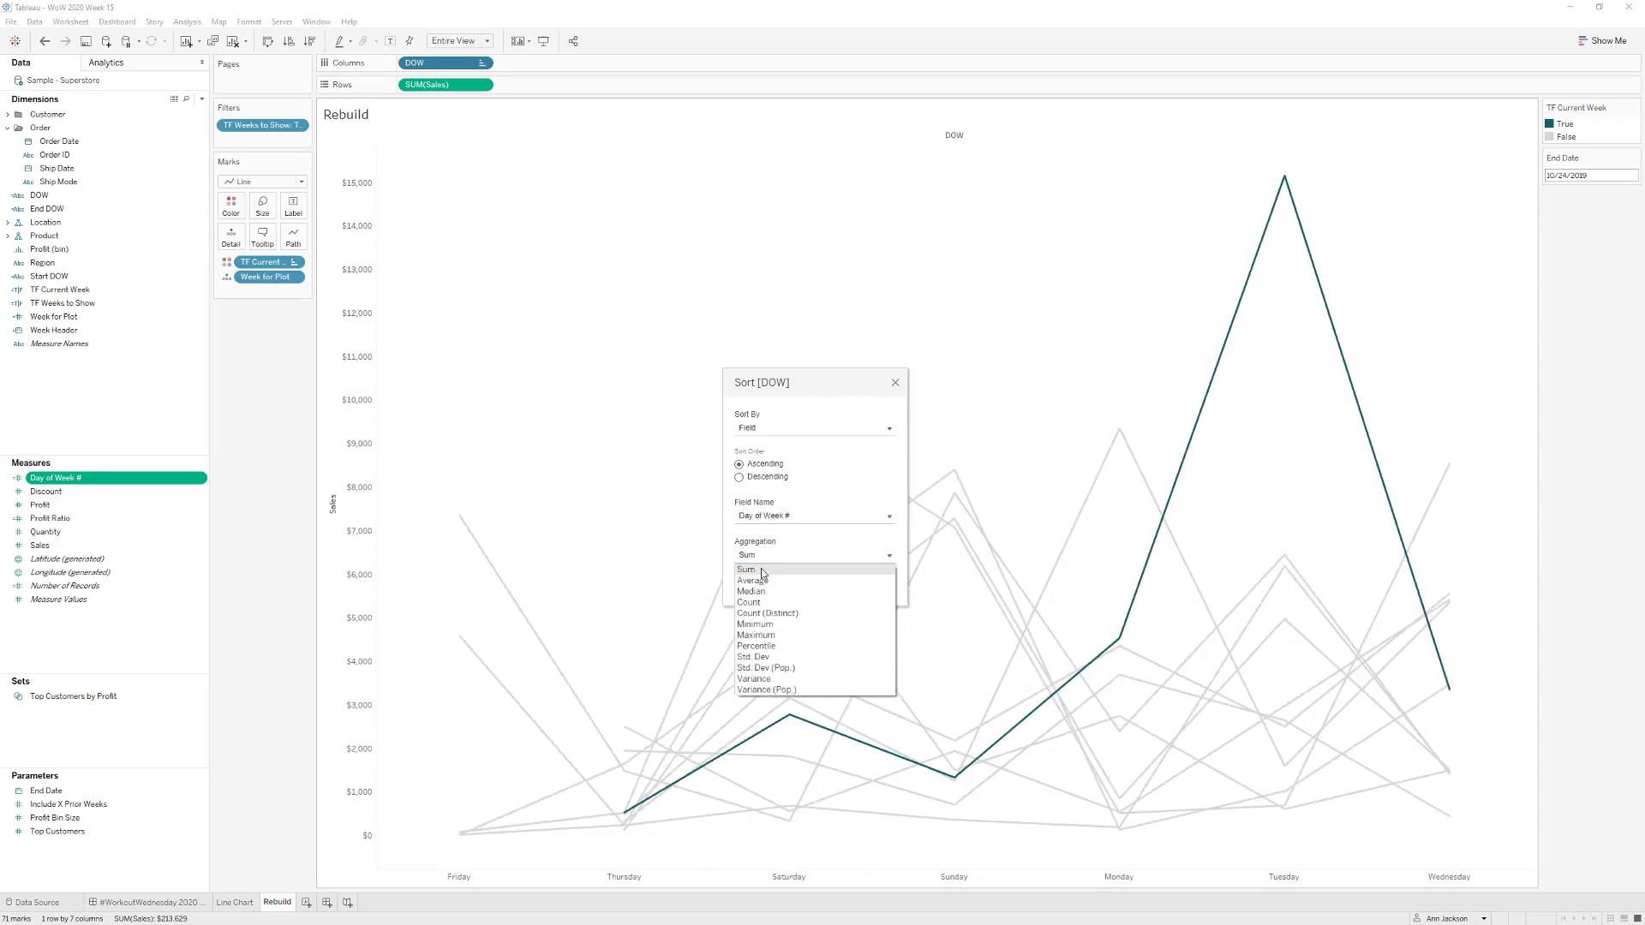
click(757, 624)
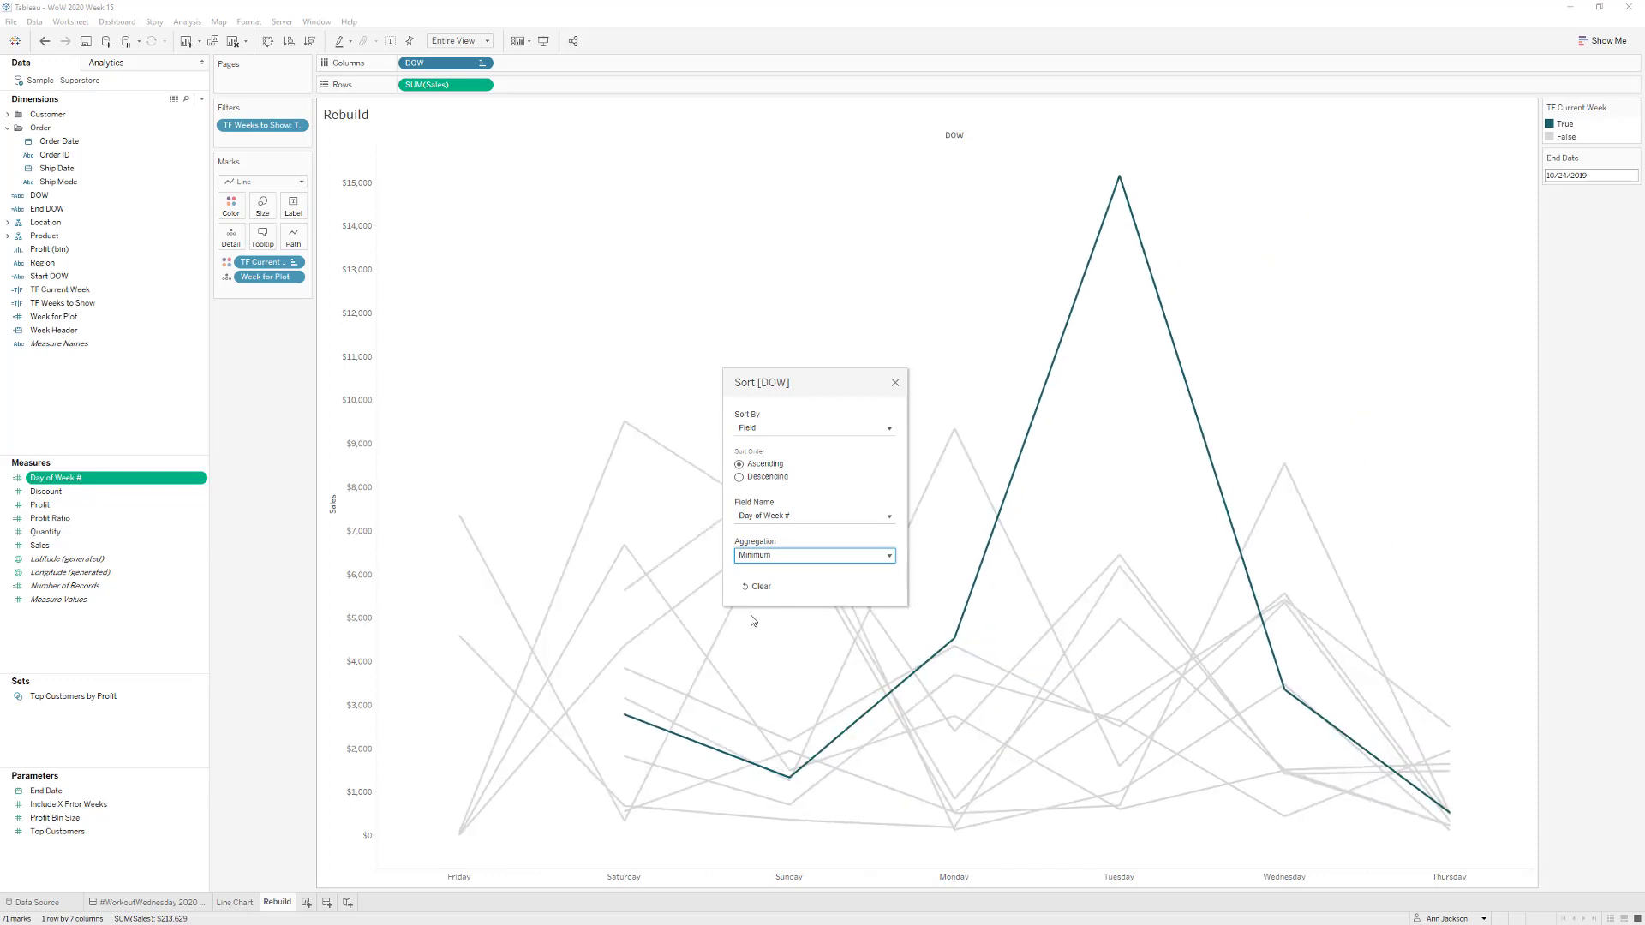
click(895, 384)
right_click(883, 137)
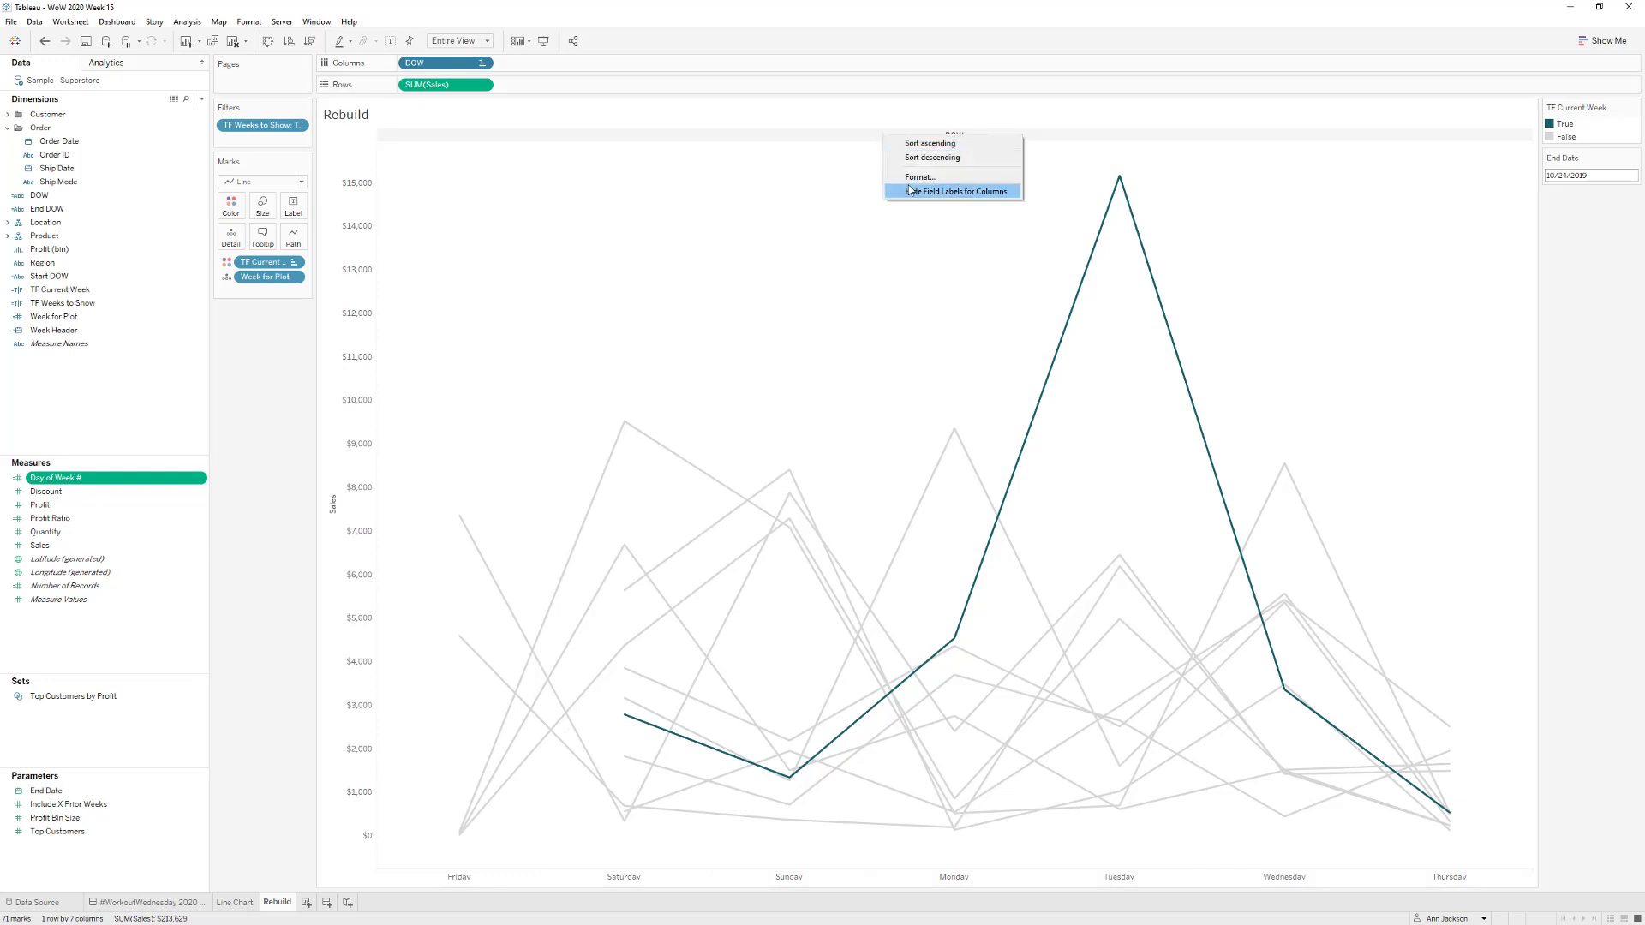
click(909, 190)
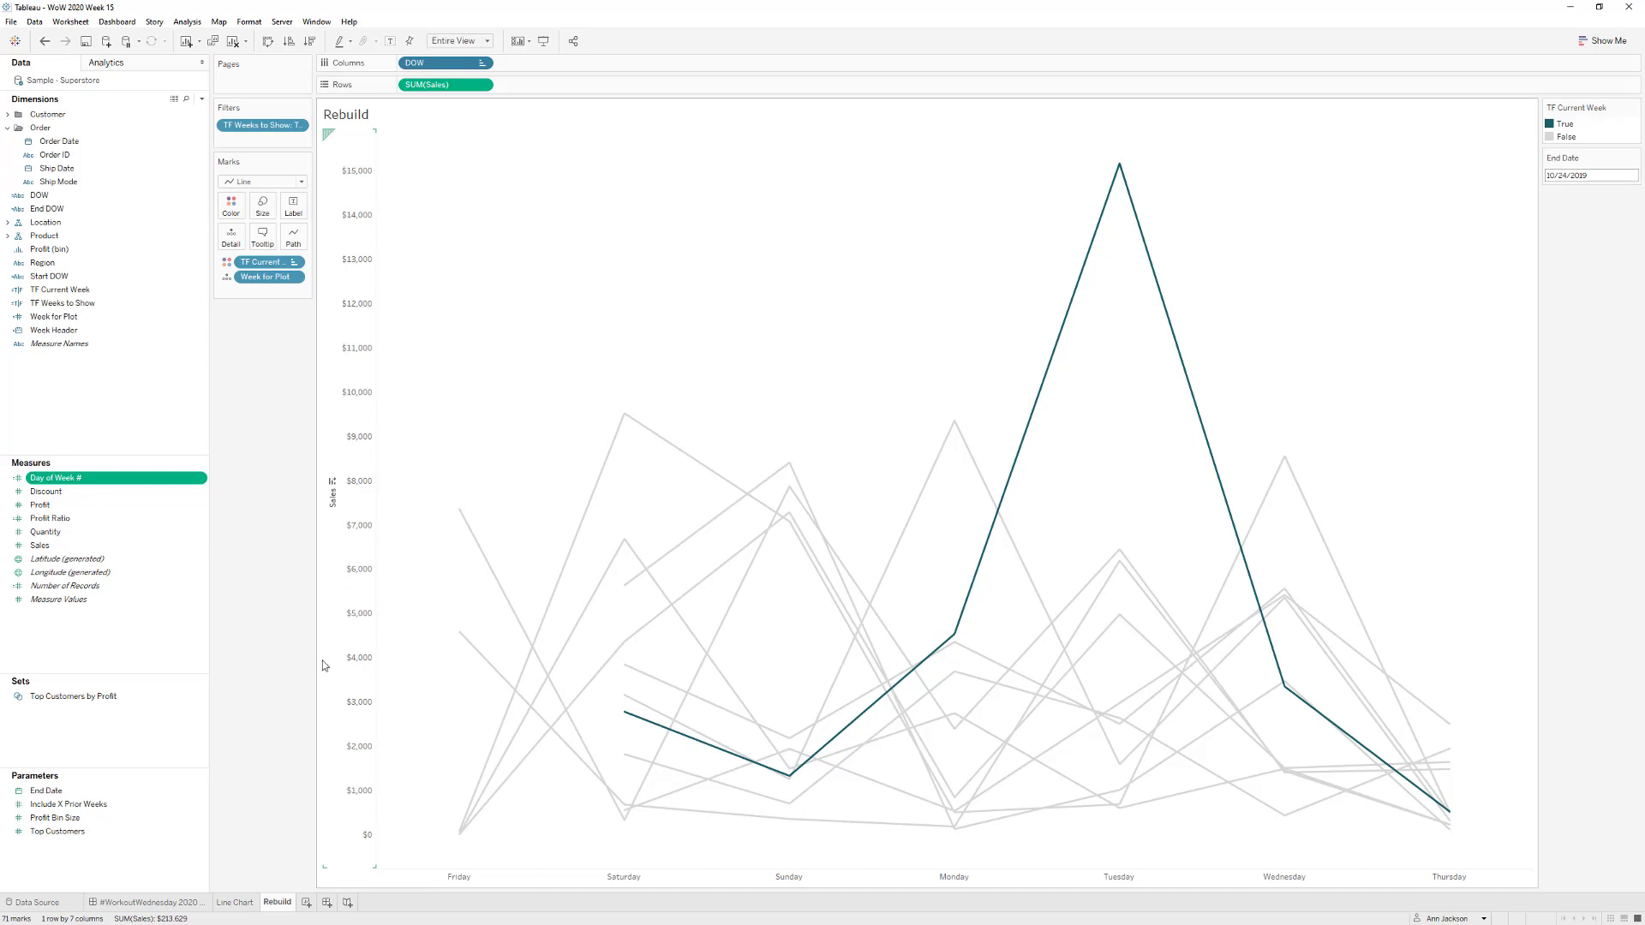
click(236, 903)
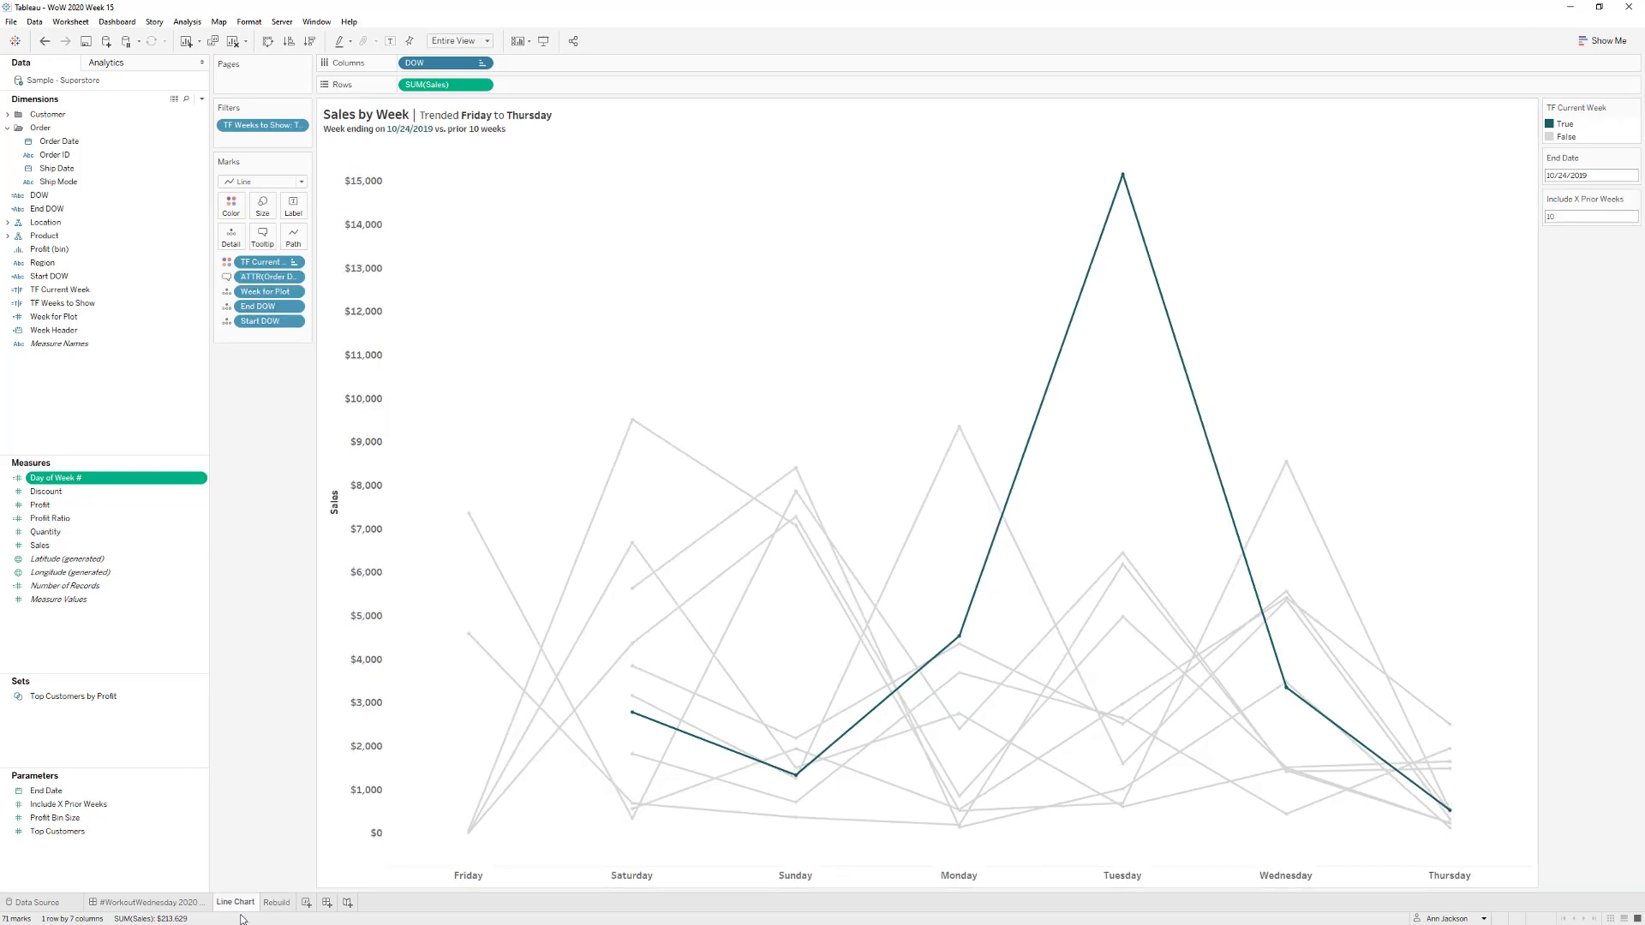
click(277, 902)
click(244, 903)
click(282, 902)
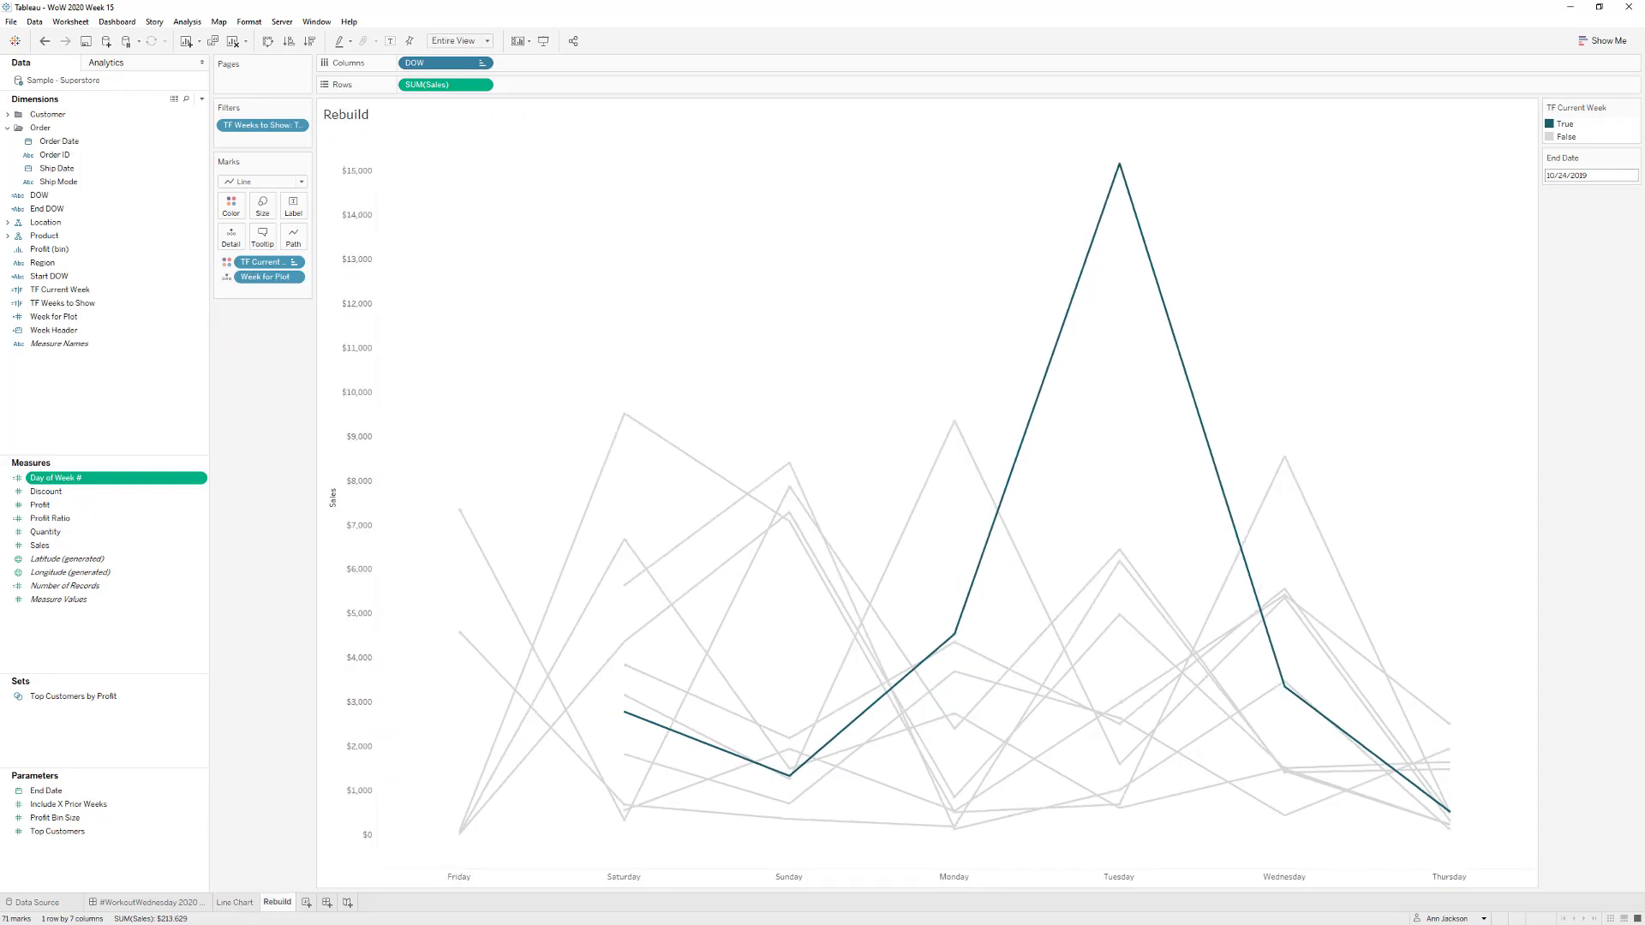
key(alt+Tab)
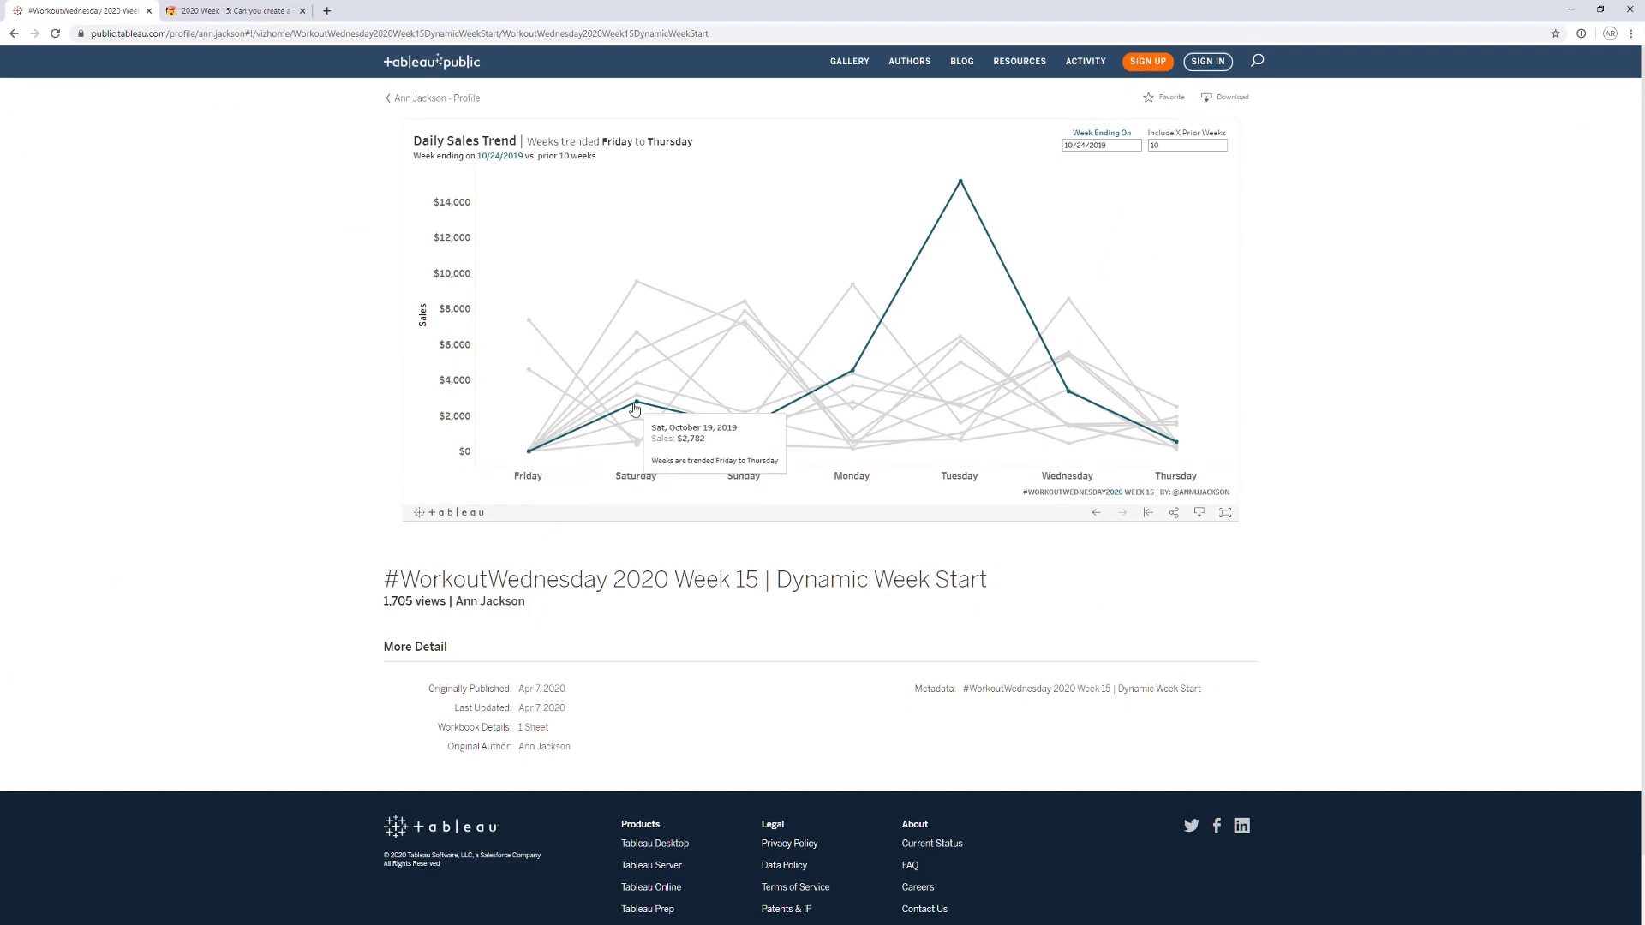
click(1570, 9)
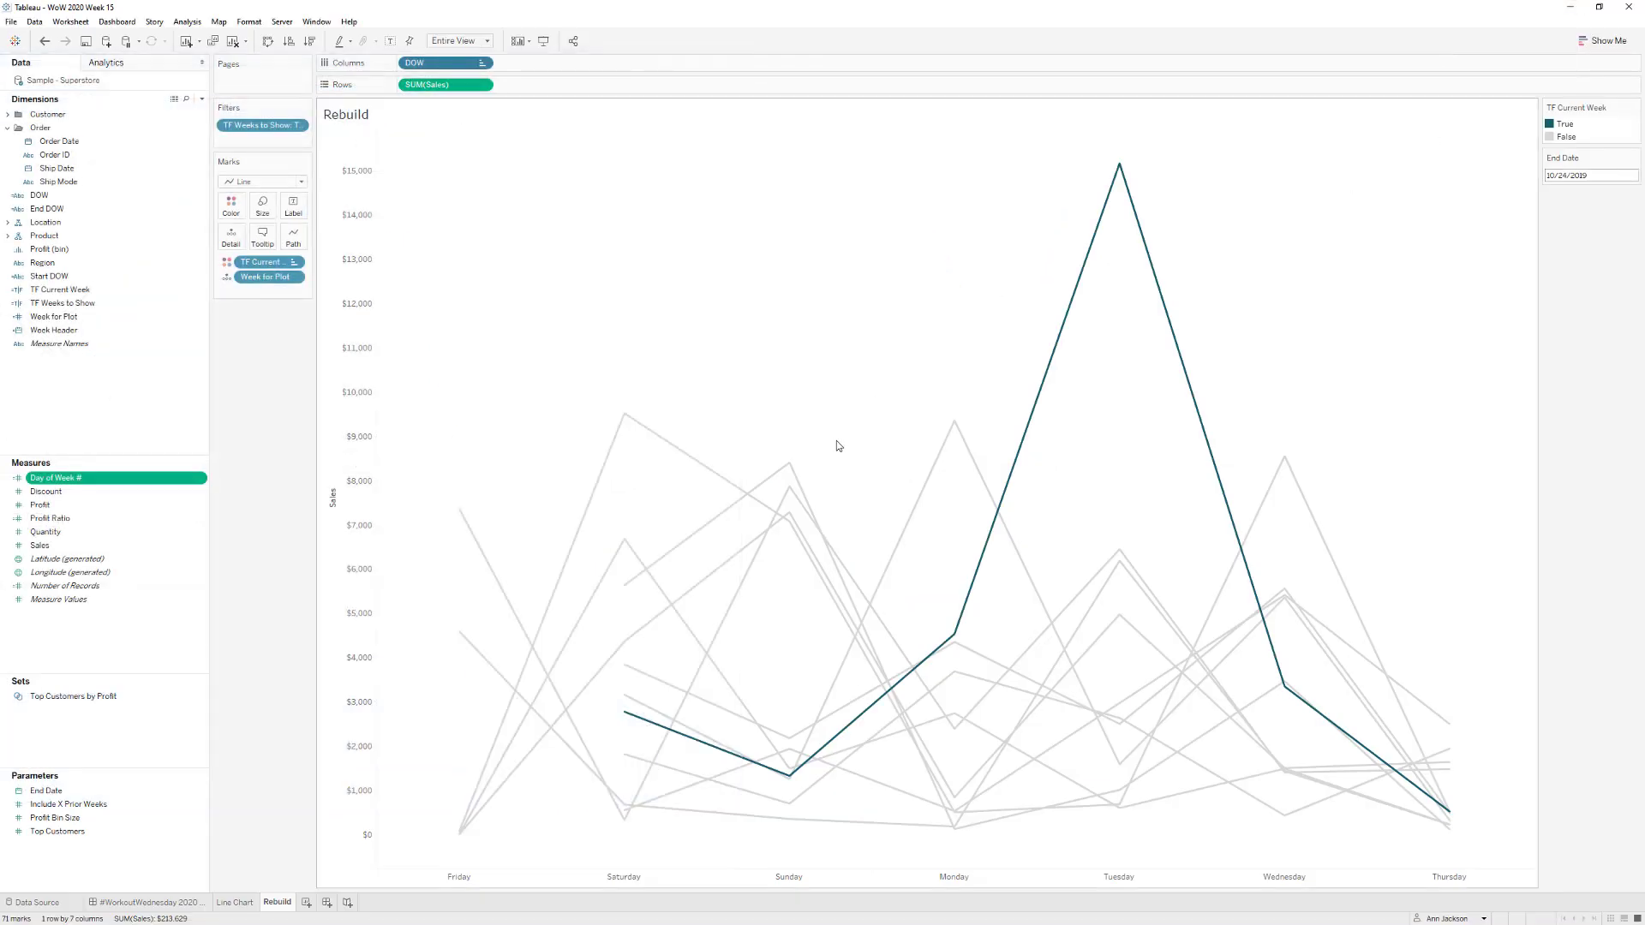
right_click(425, 88)
click(246, 389)
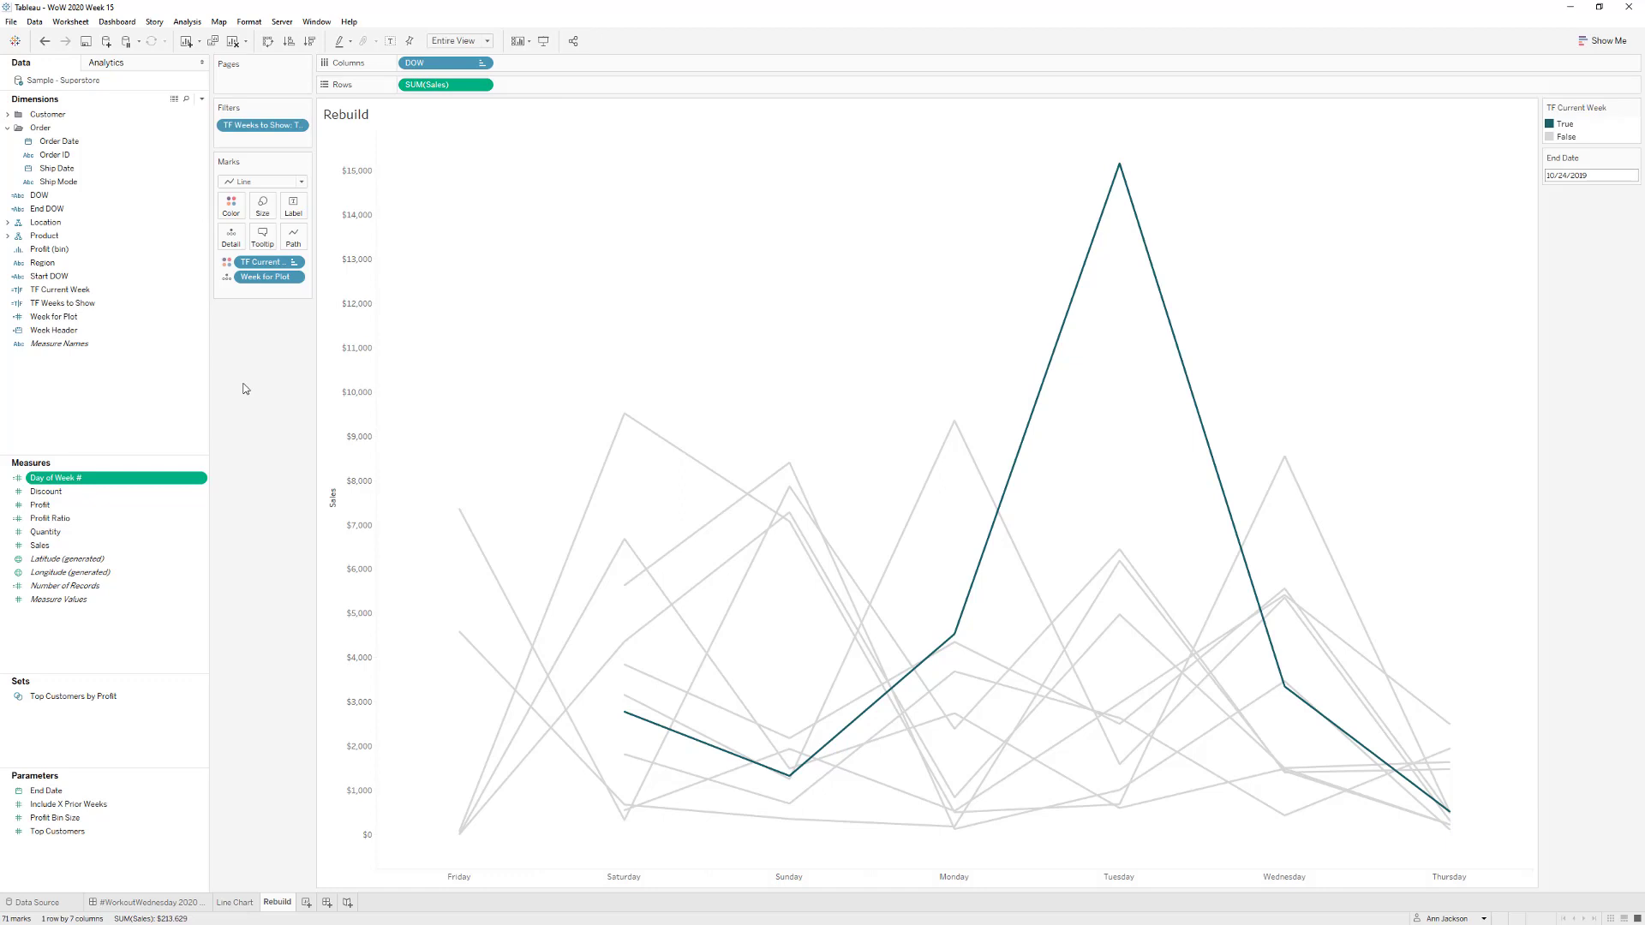
- In the SUM(Sales) pane formatting, set null marks to show at zero
right_click(426, 87)
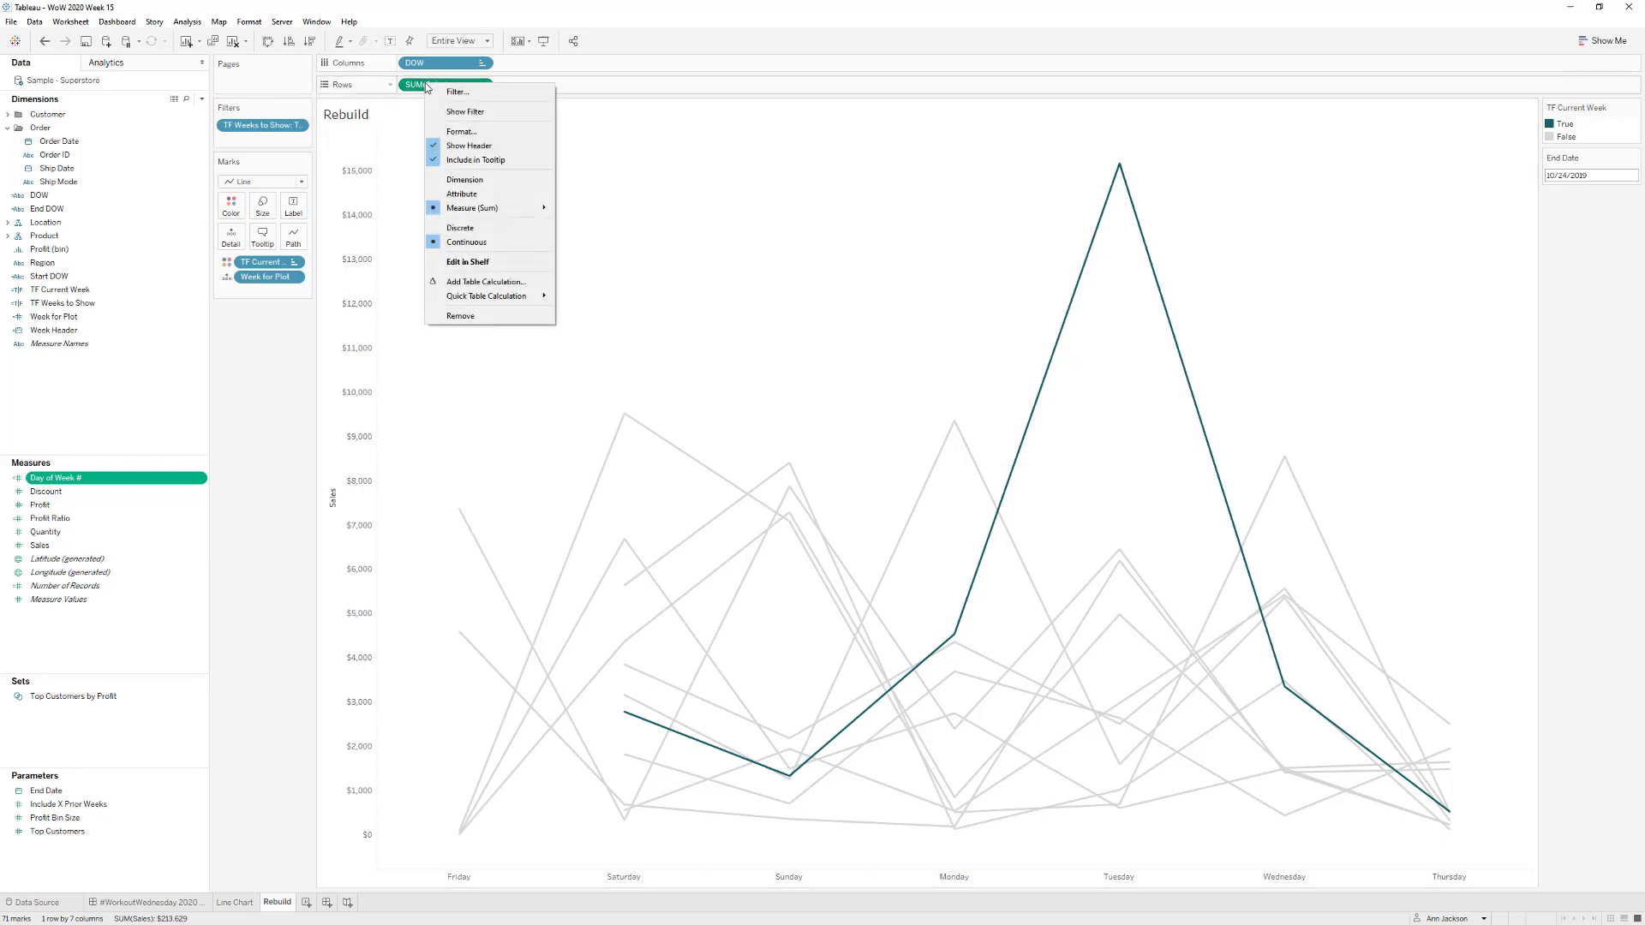
click(463, 131)
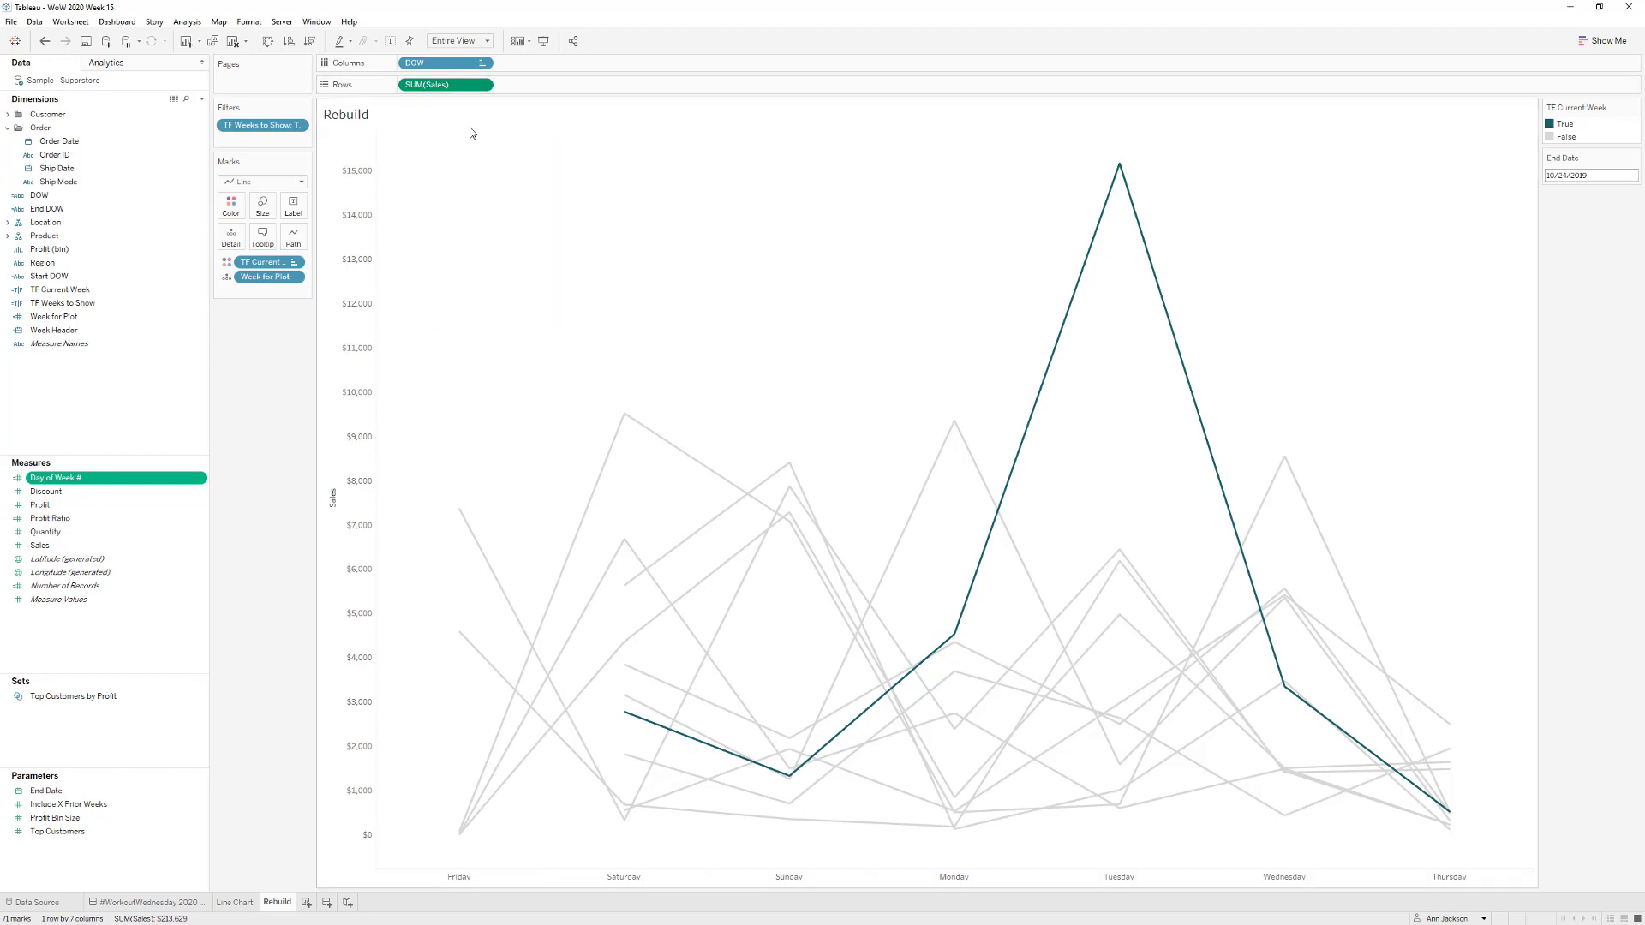
click(50, 108)
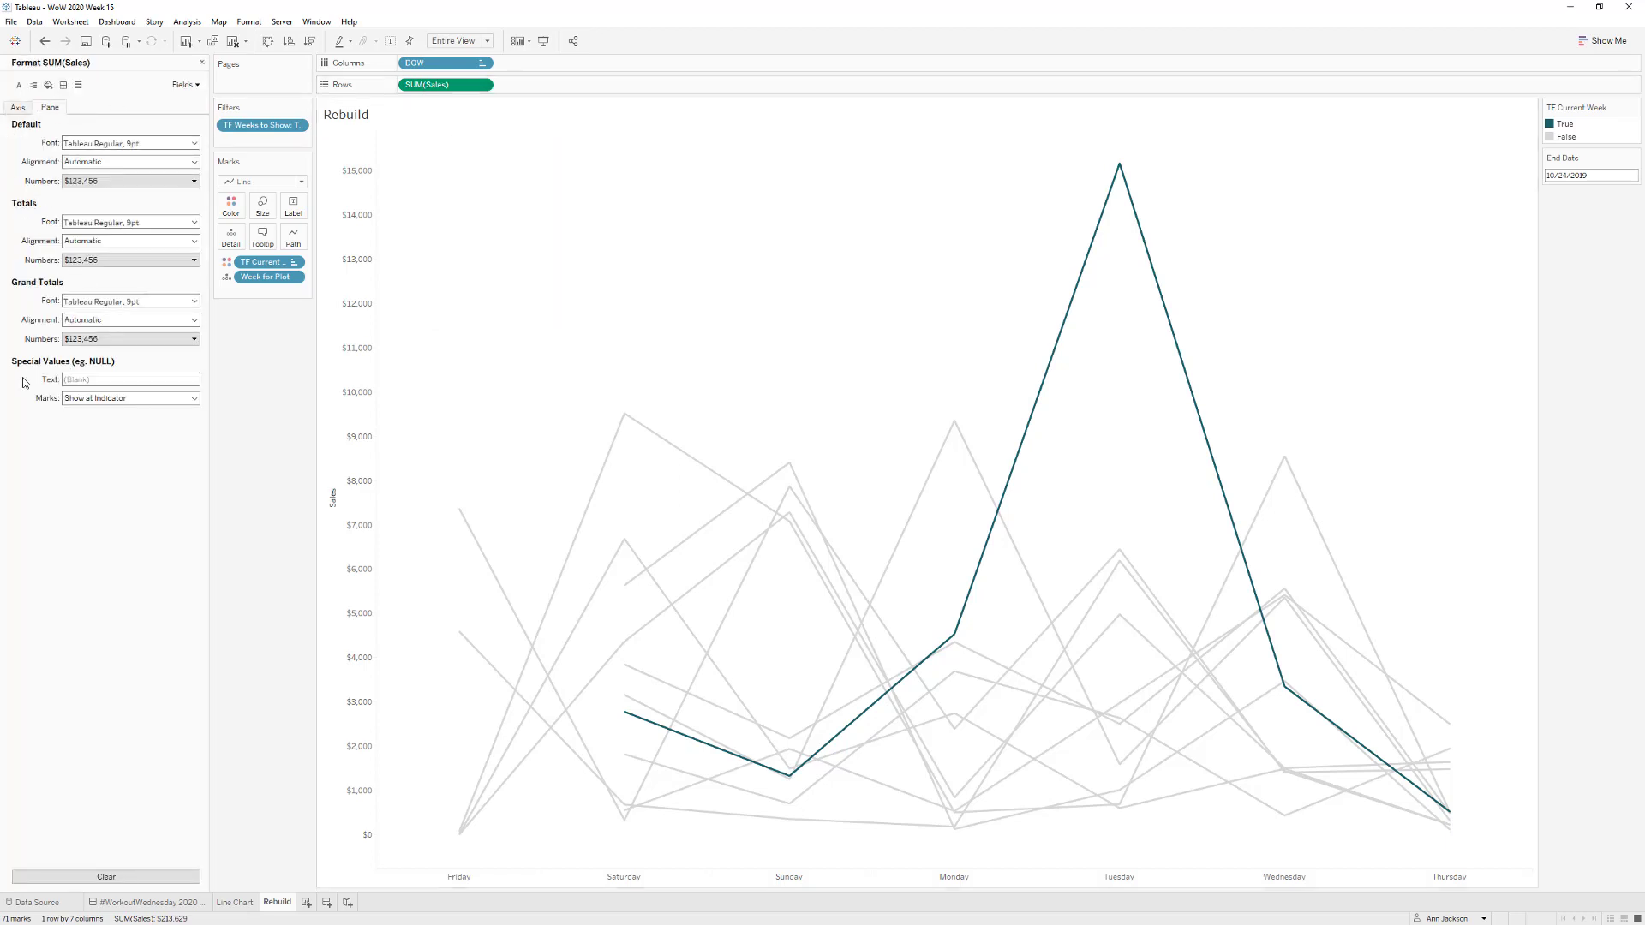
click(86, 399)
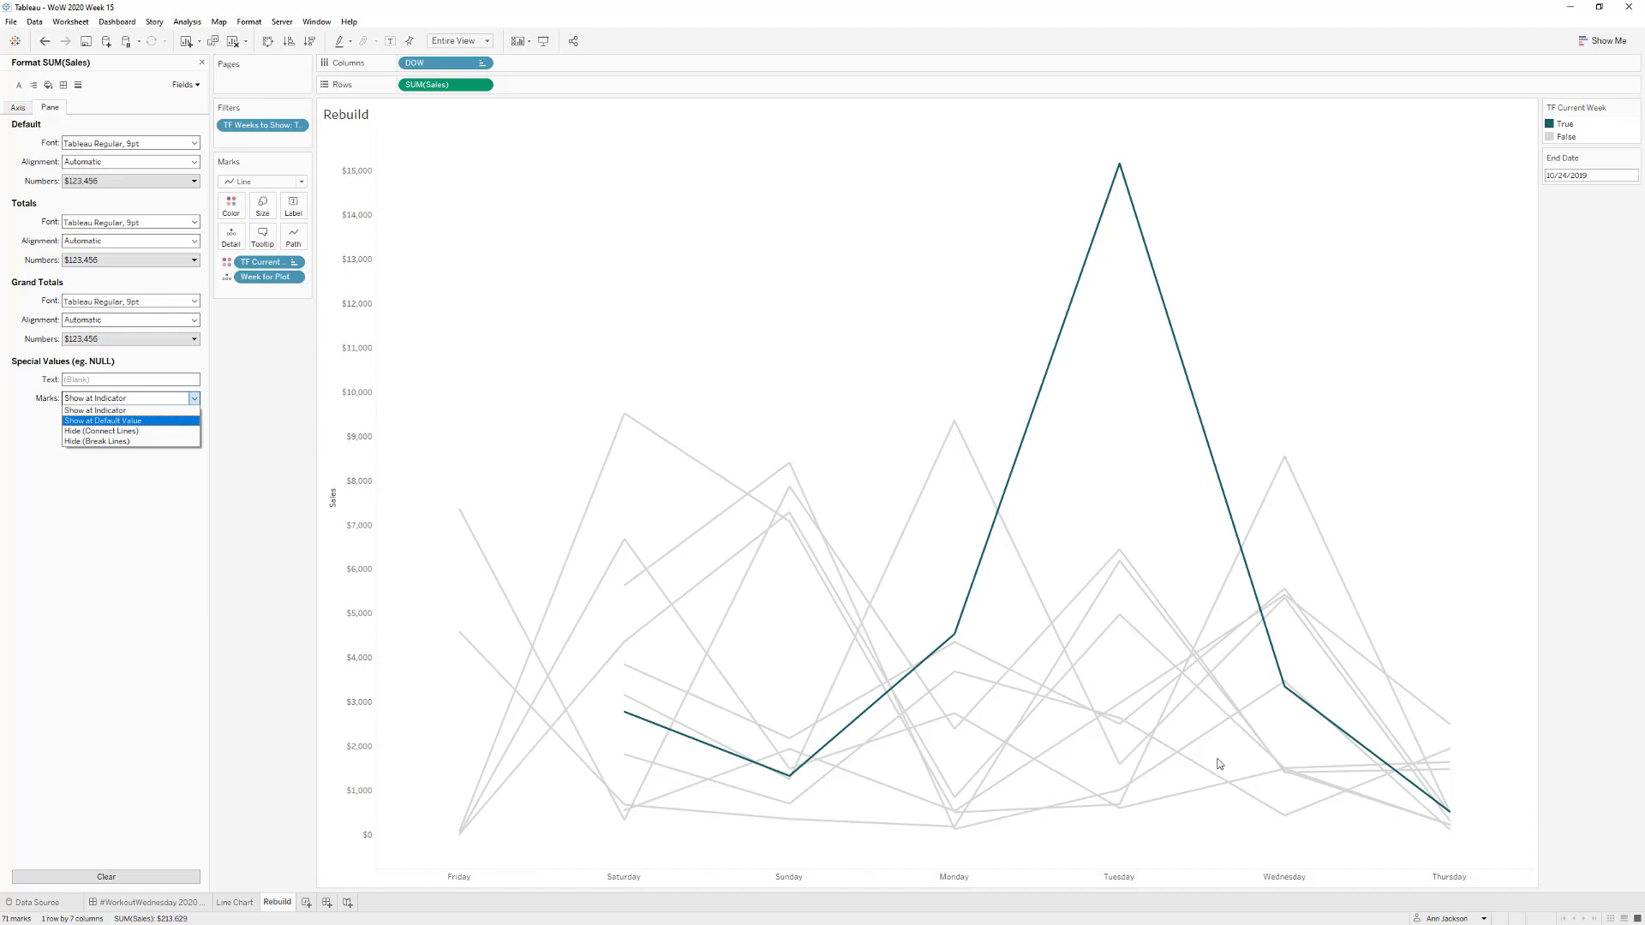
click(178, 401)
click(142, 401)
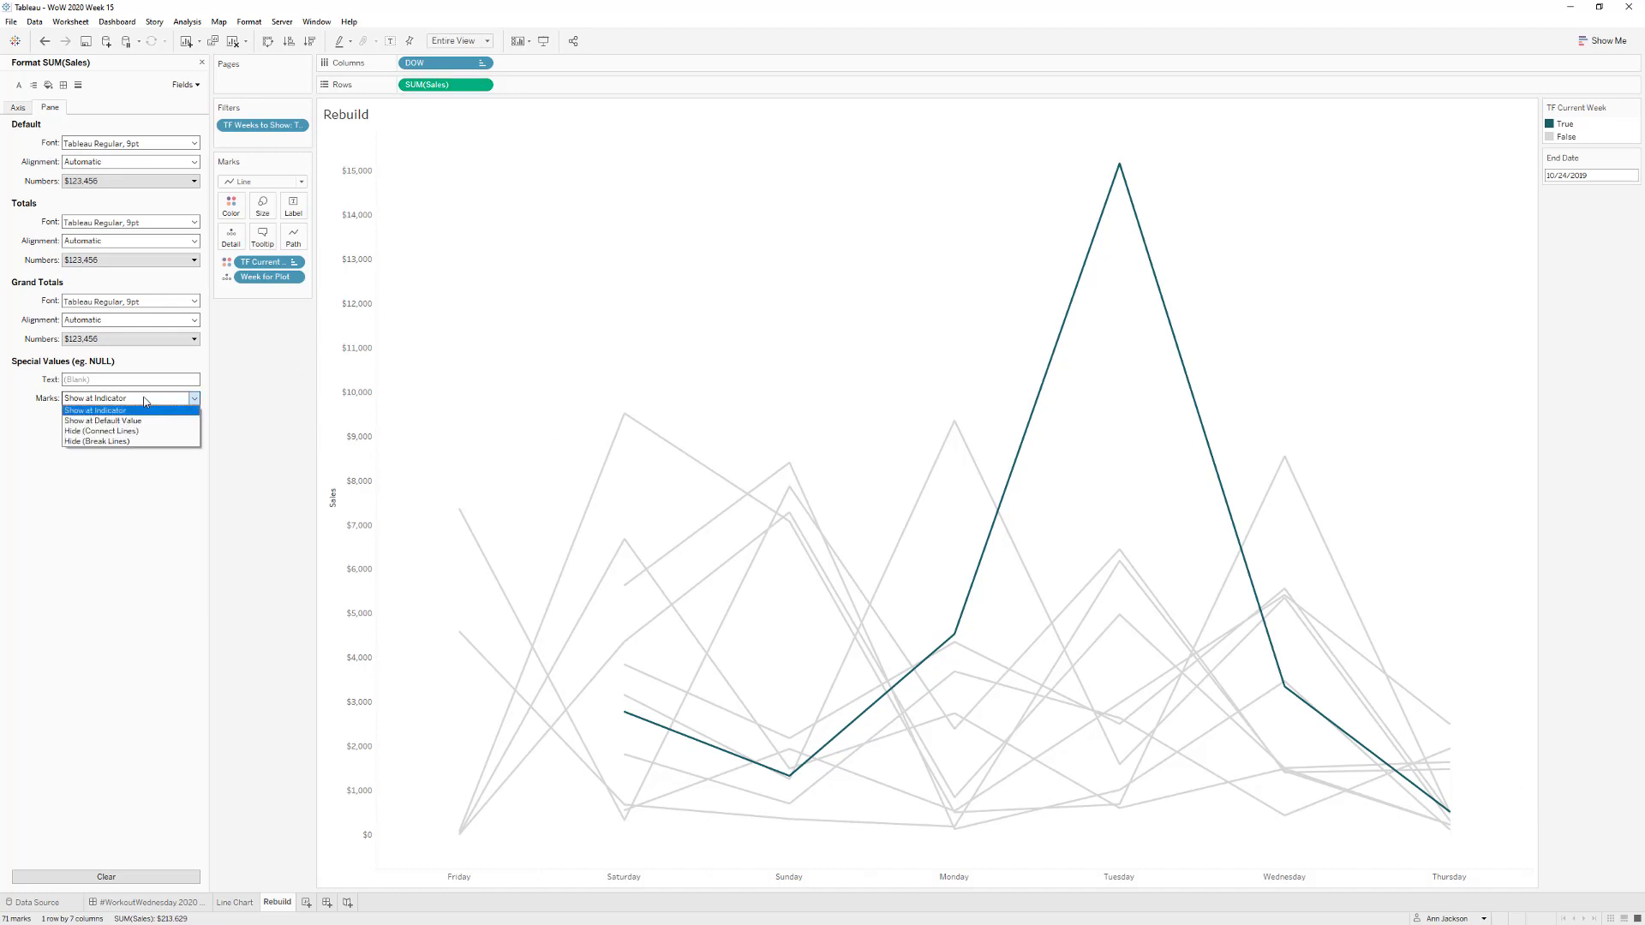
click(146, 421)
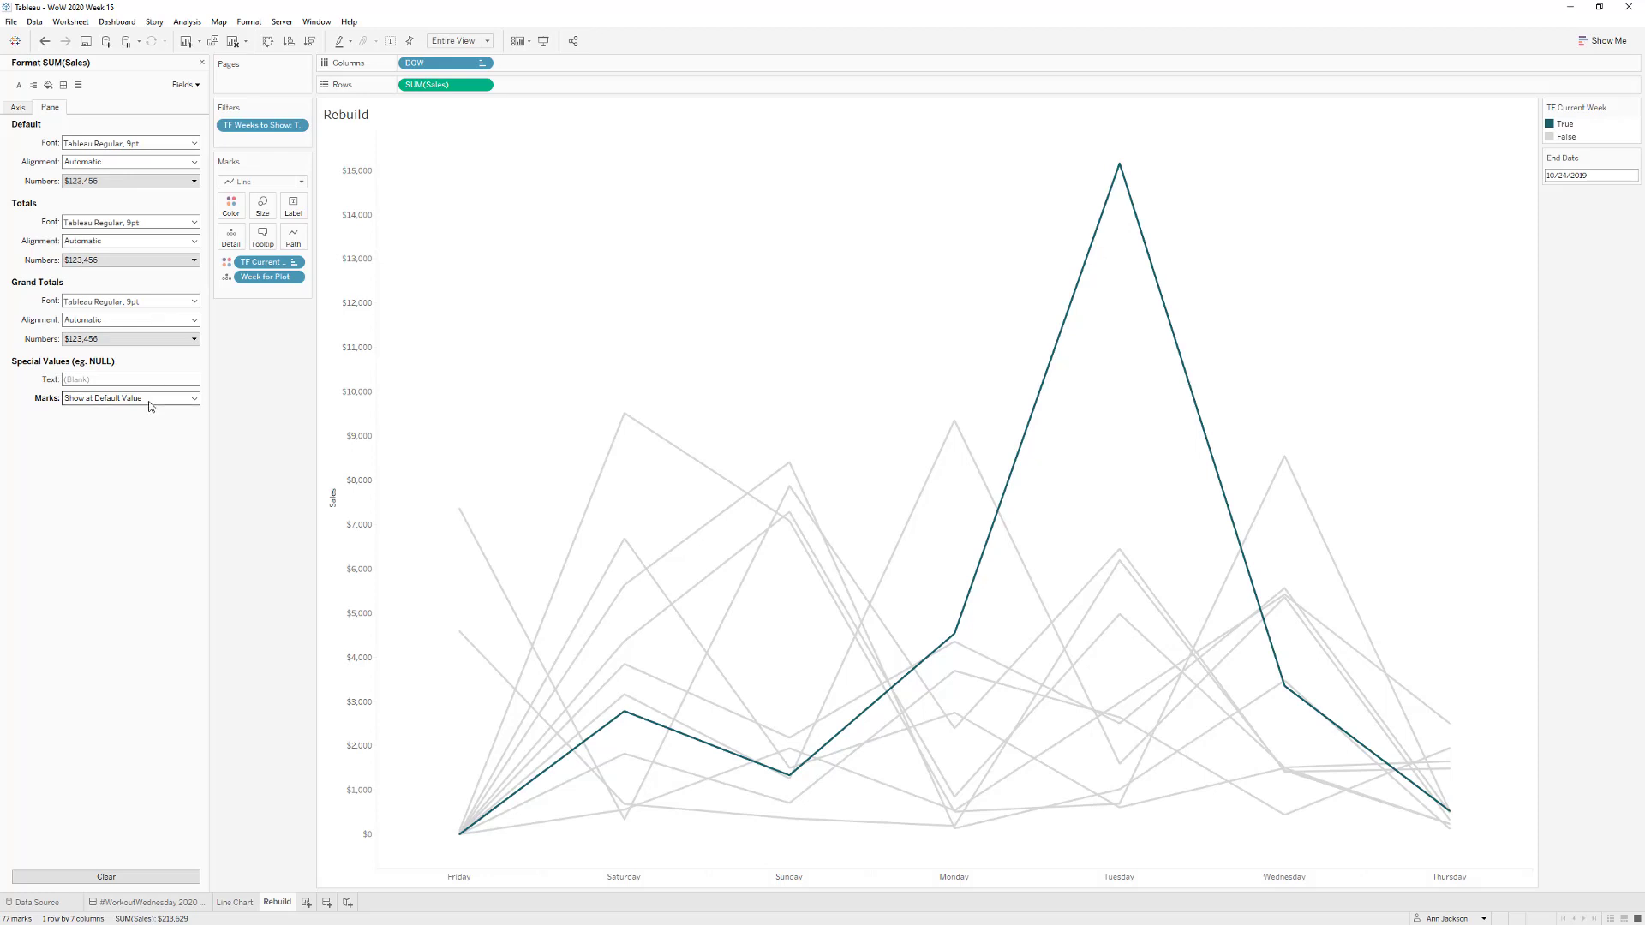
- Try hiding missing values with connected lines, then revert to showing them at zero
click(142, 399)
click(142, 431)
click(142, 399)
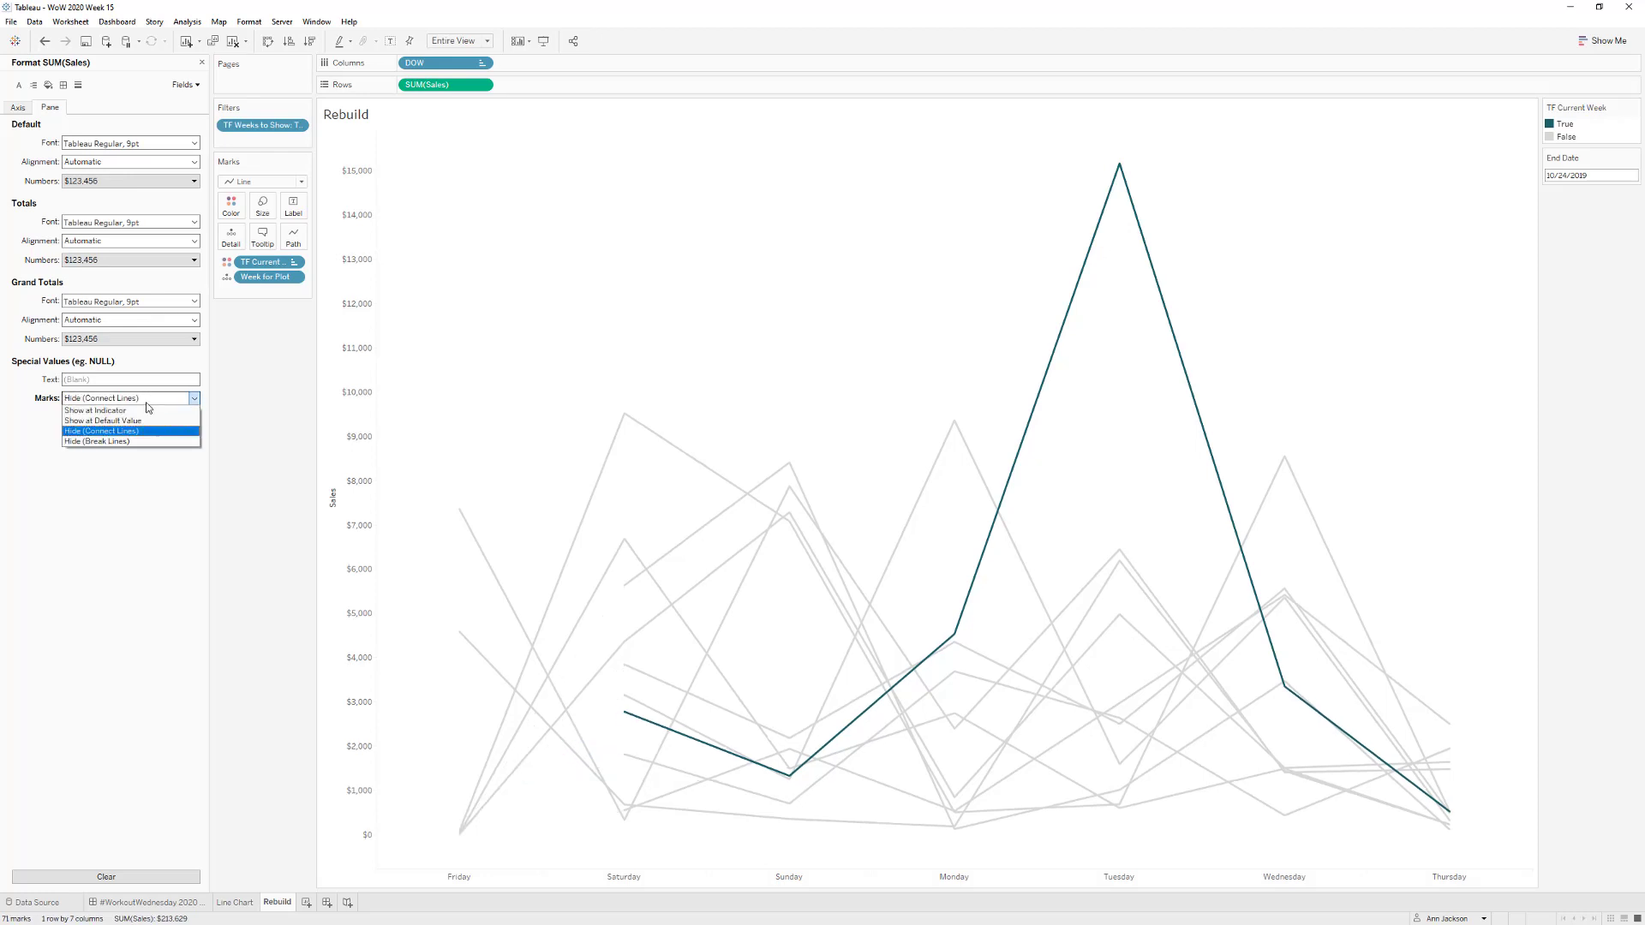
click(141, 403)
click(142, 405)
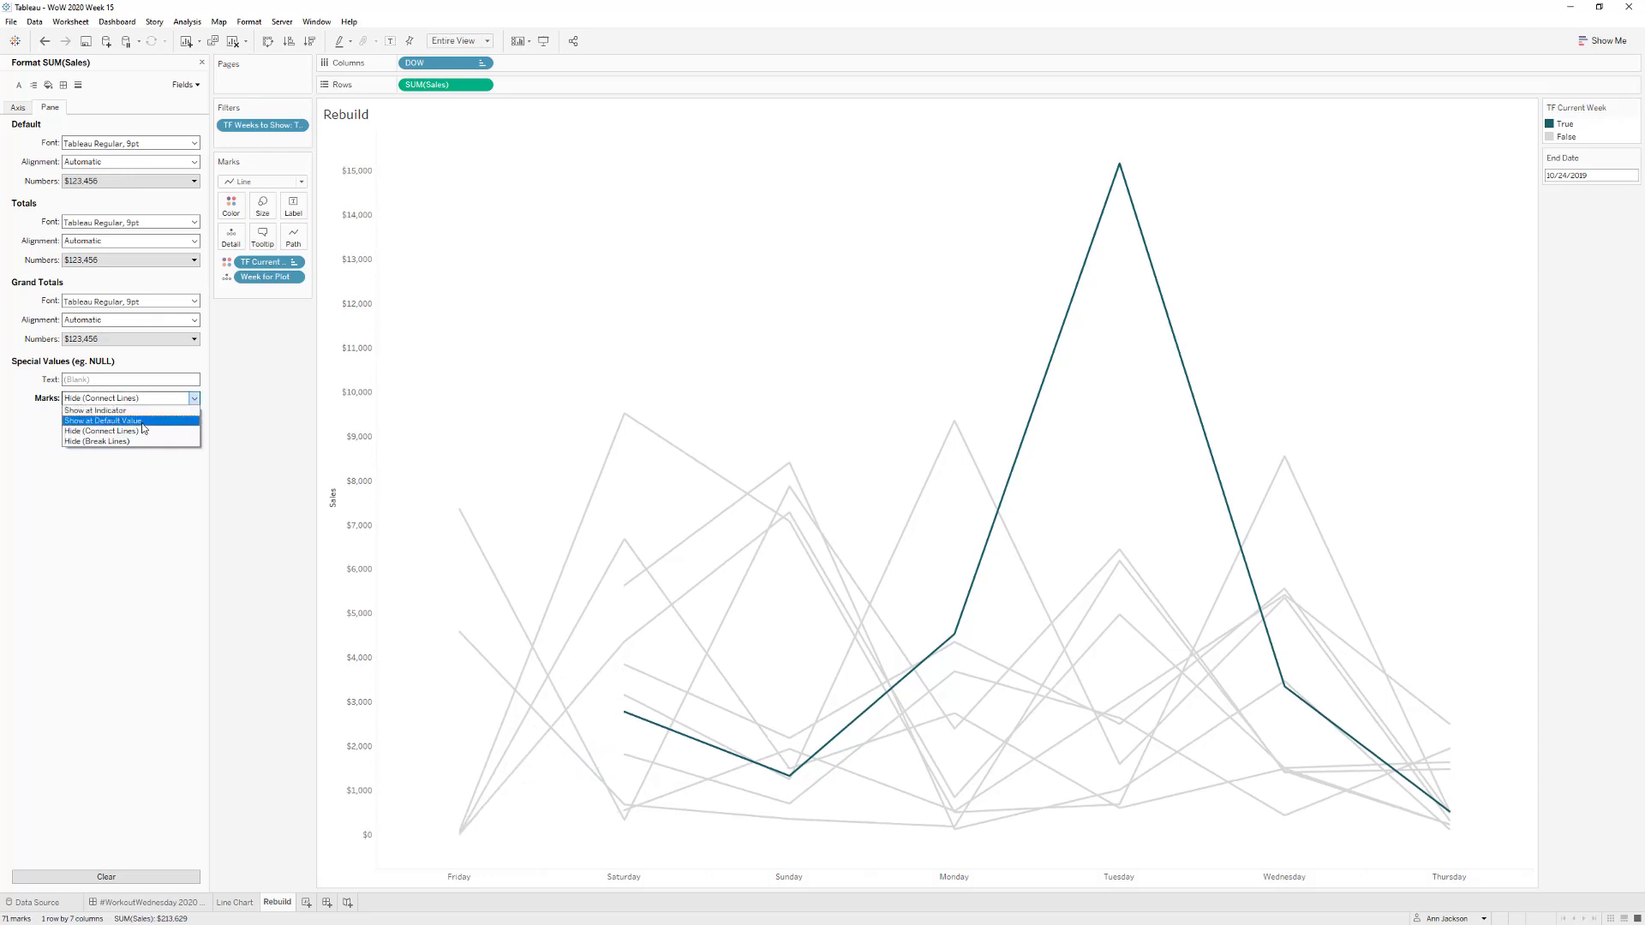
click(143, 421)
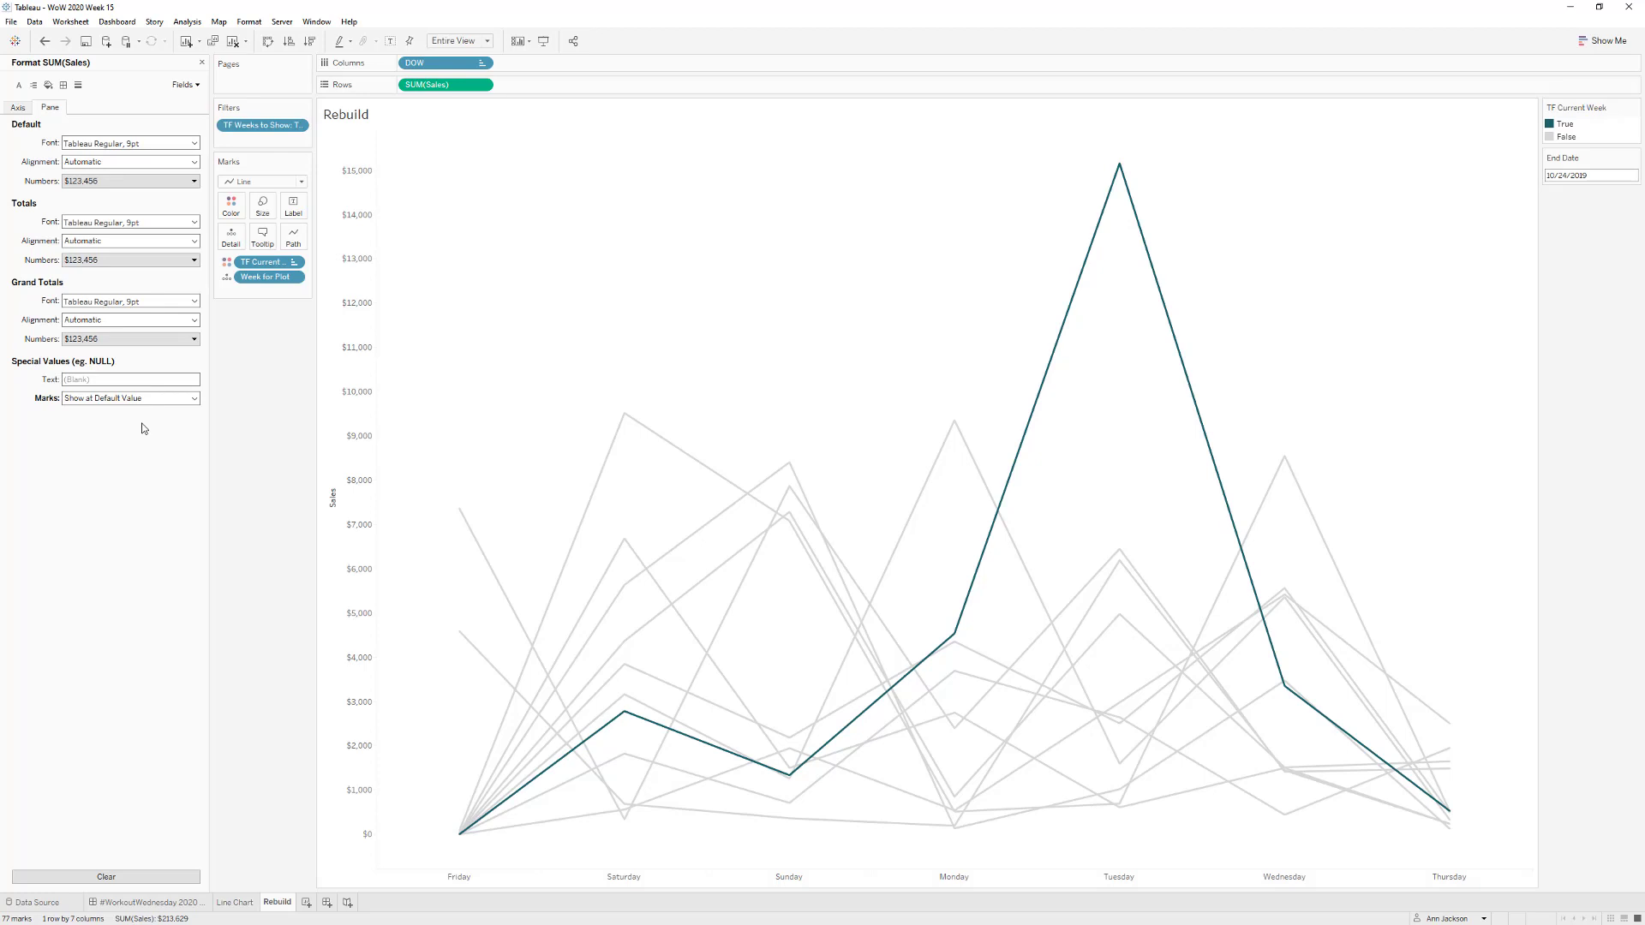
click(157, 401)
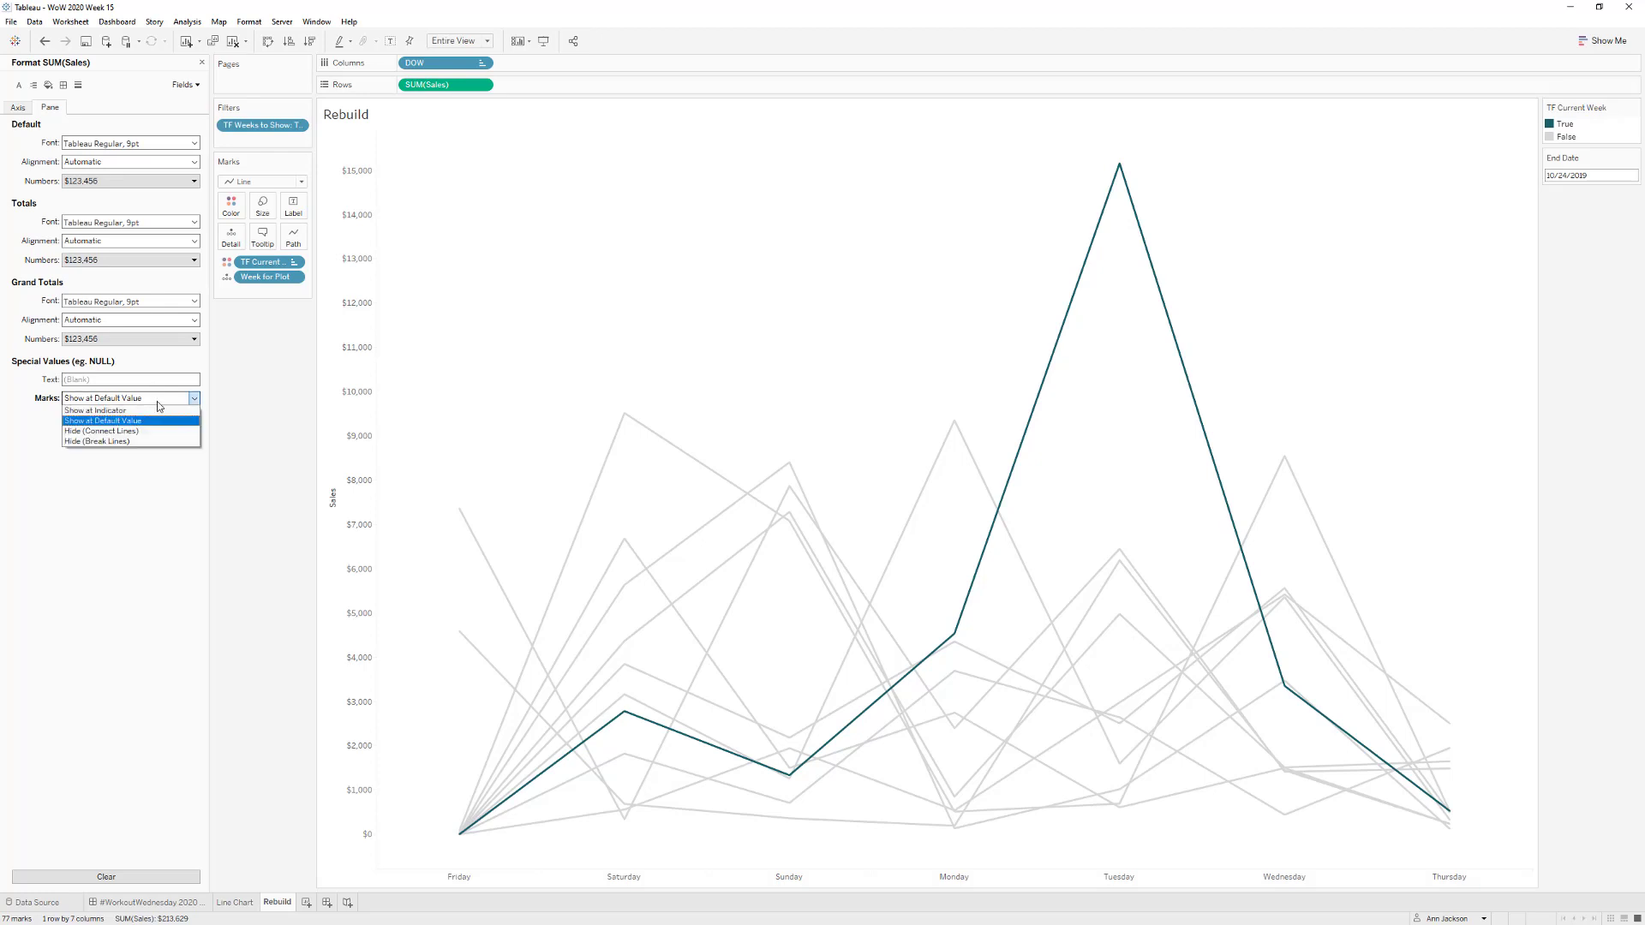
click(157, 401)
- Compare the Line Chart and Rebuild sheets, then switch to the browser reference viz
click(235, 902)
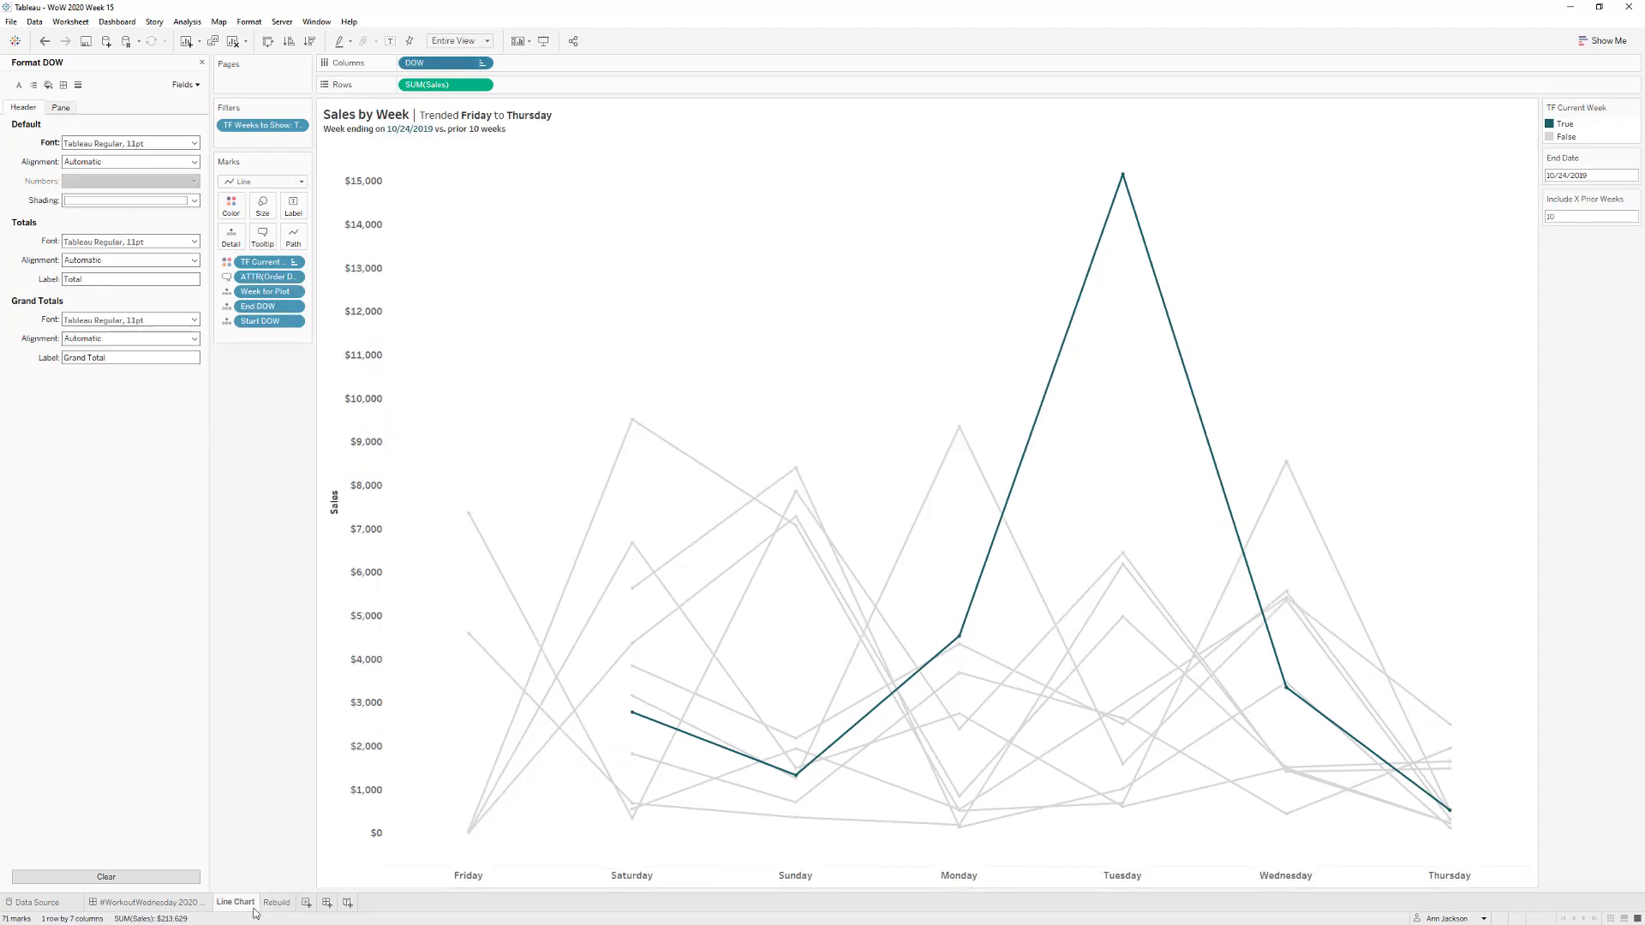
click(277, 902)
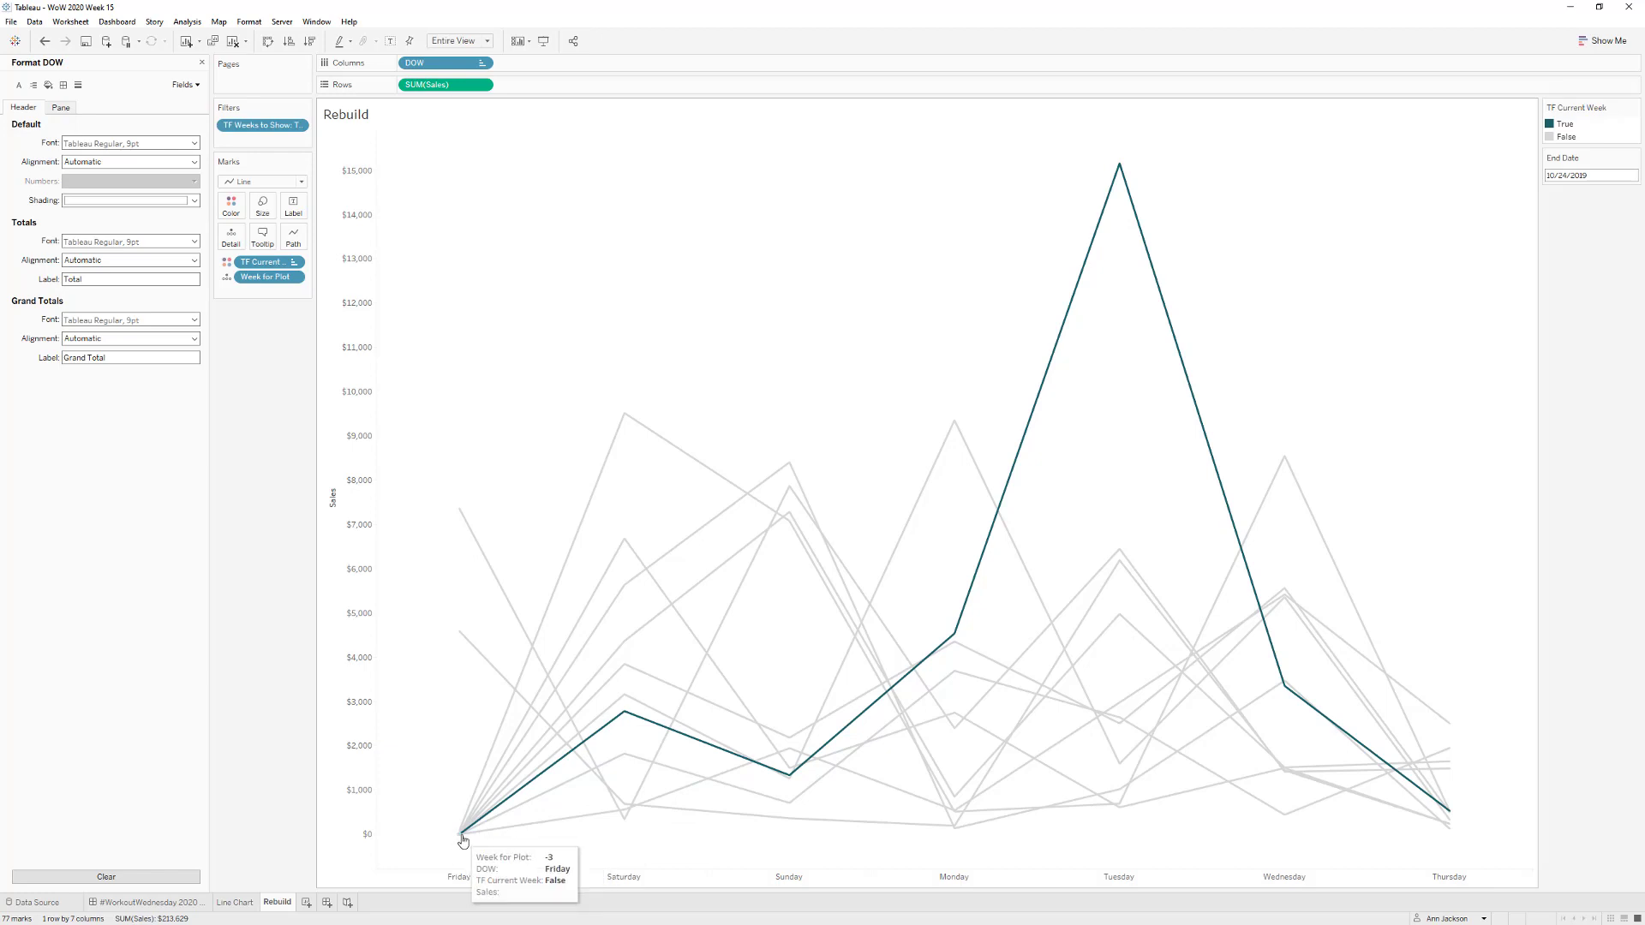
mouse_move(492, 828)
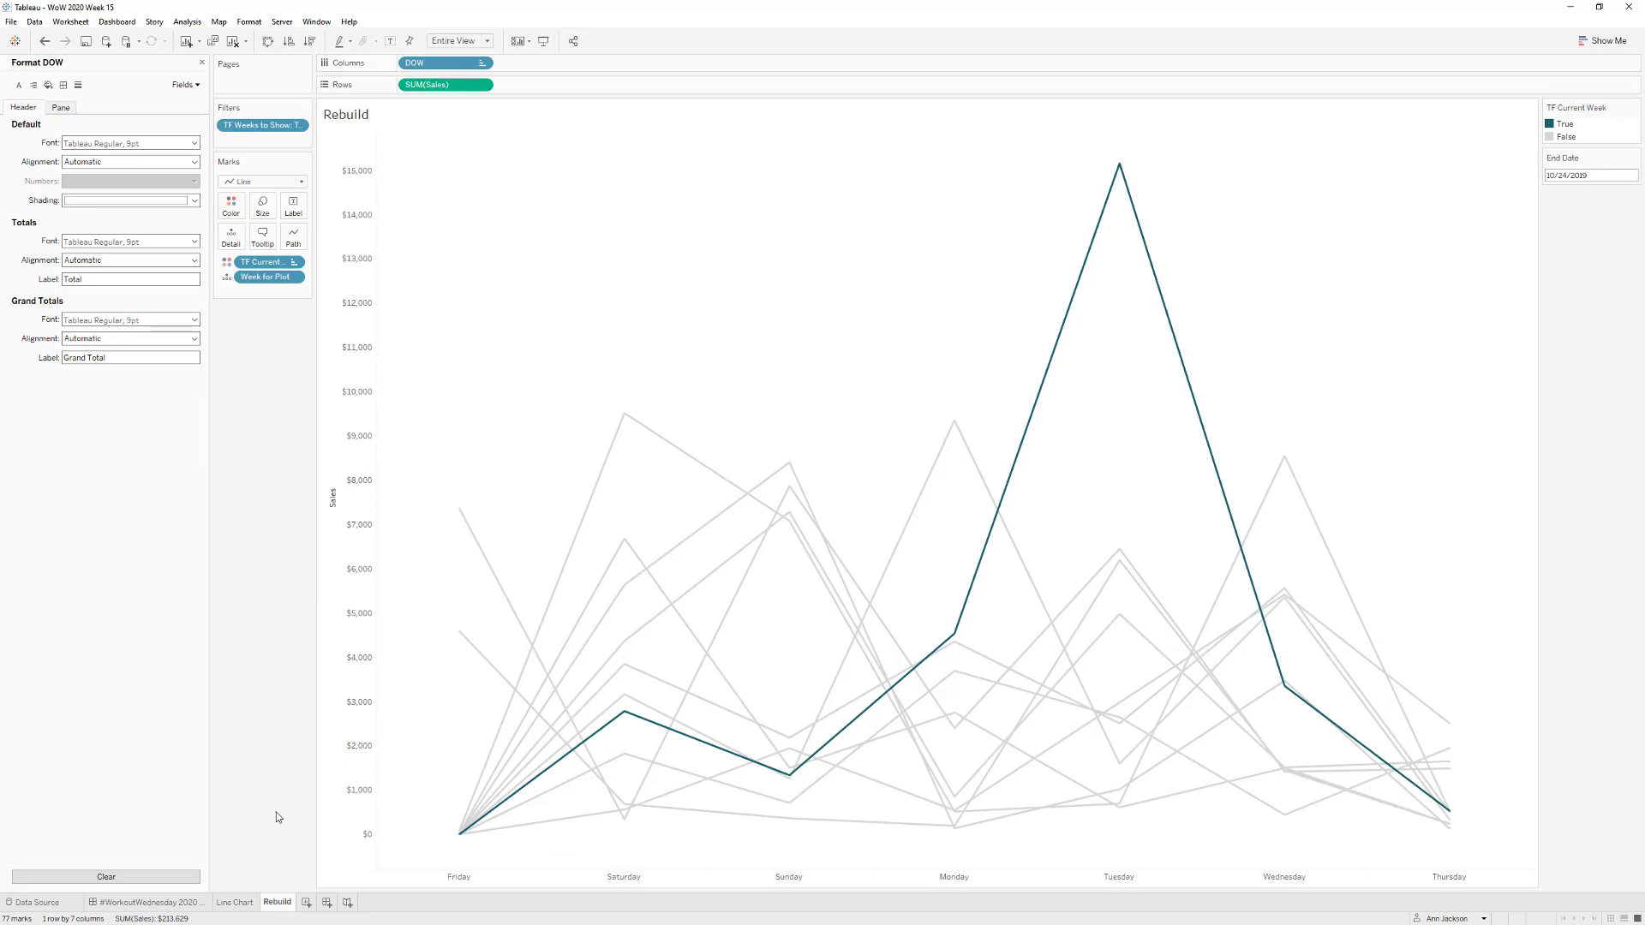
key(alt+Tab)
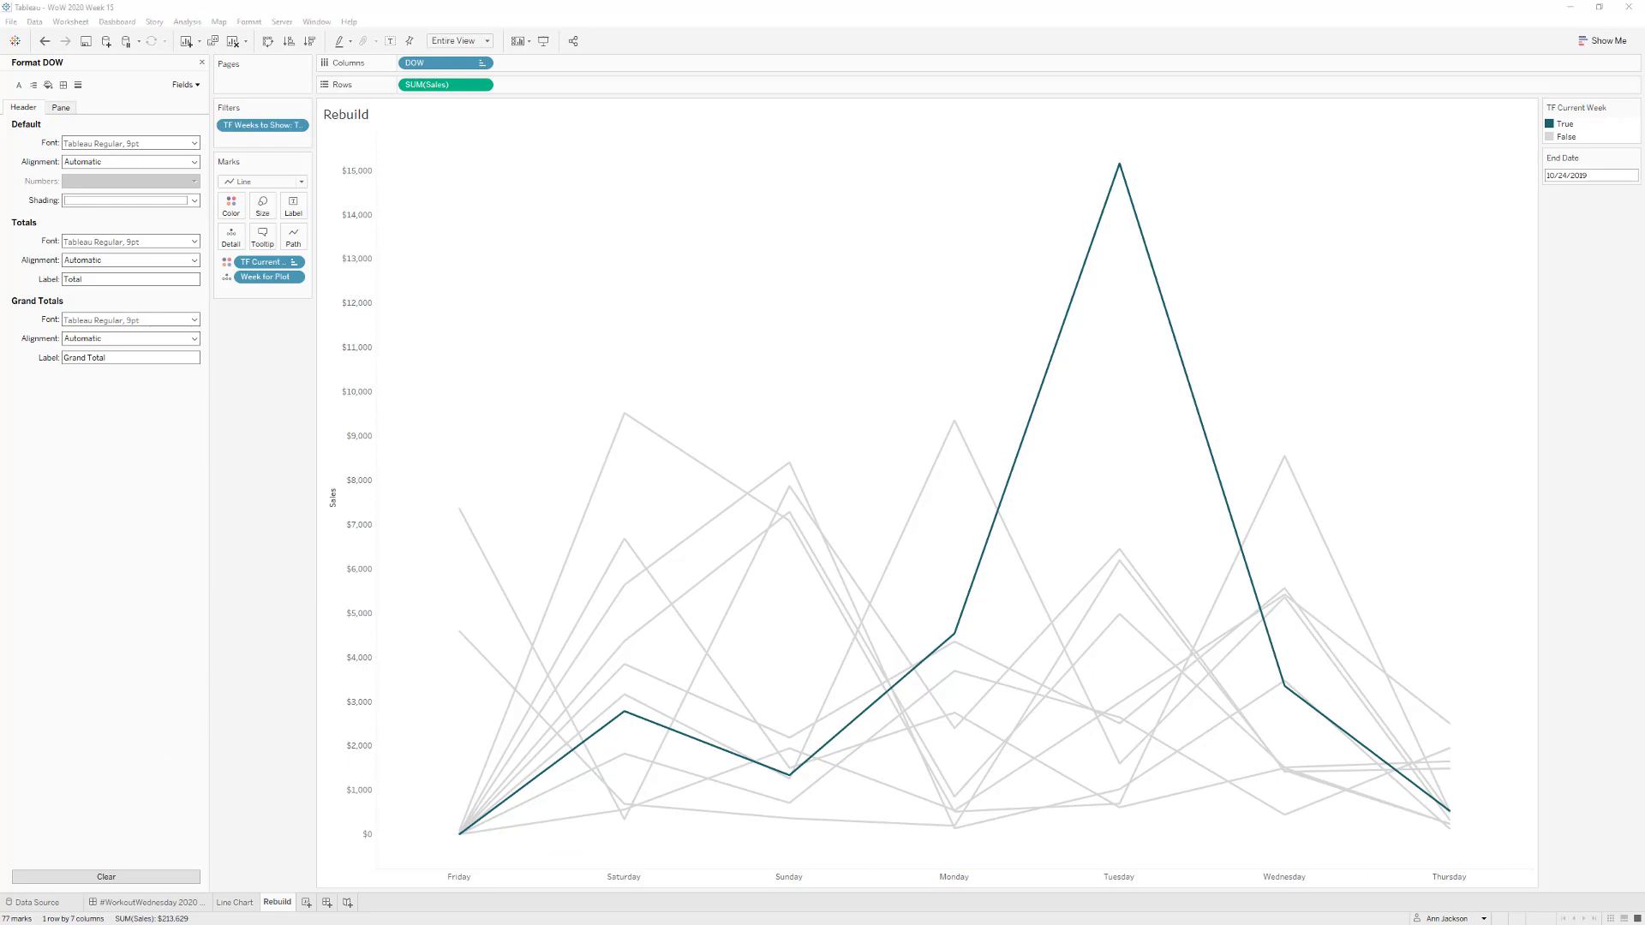
- Set the SUM(Sales) pane's Special Values Text to 'no sales'
mouse_move(643, 406)
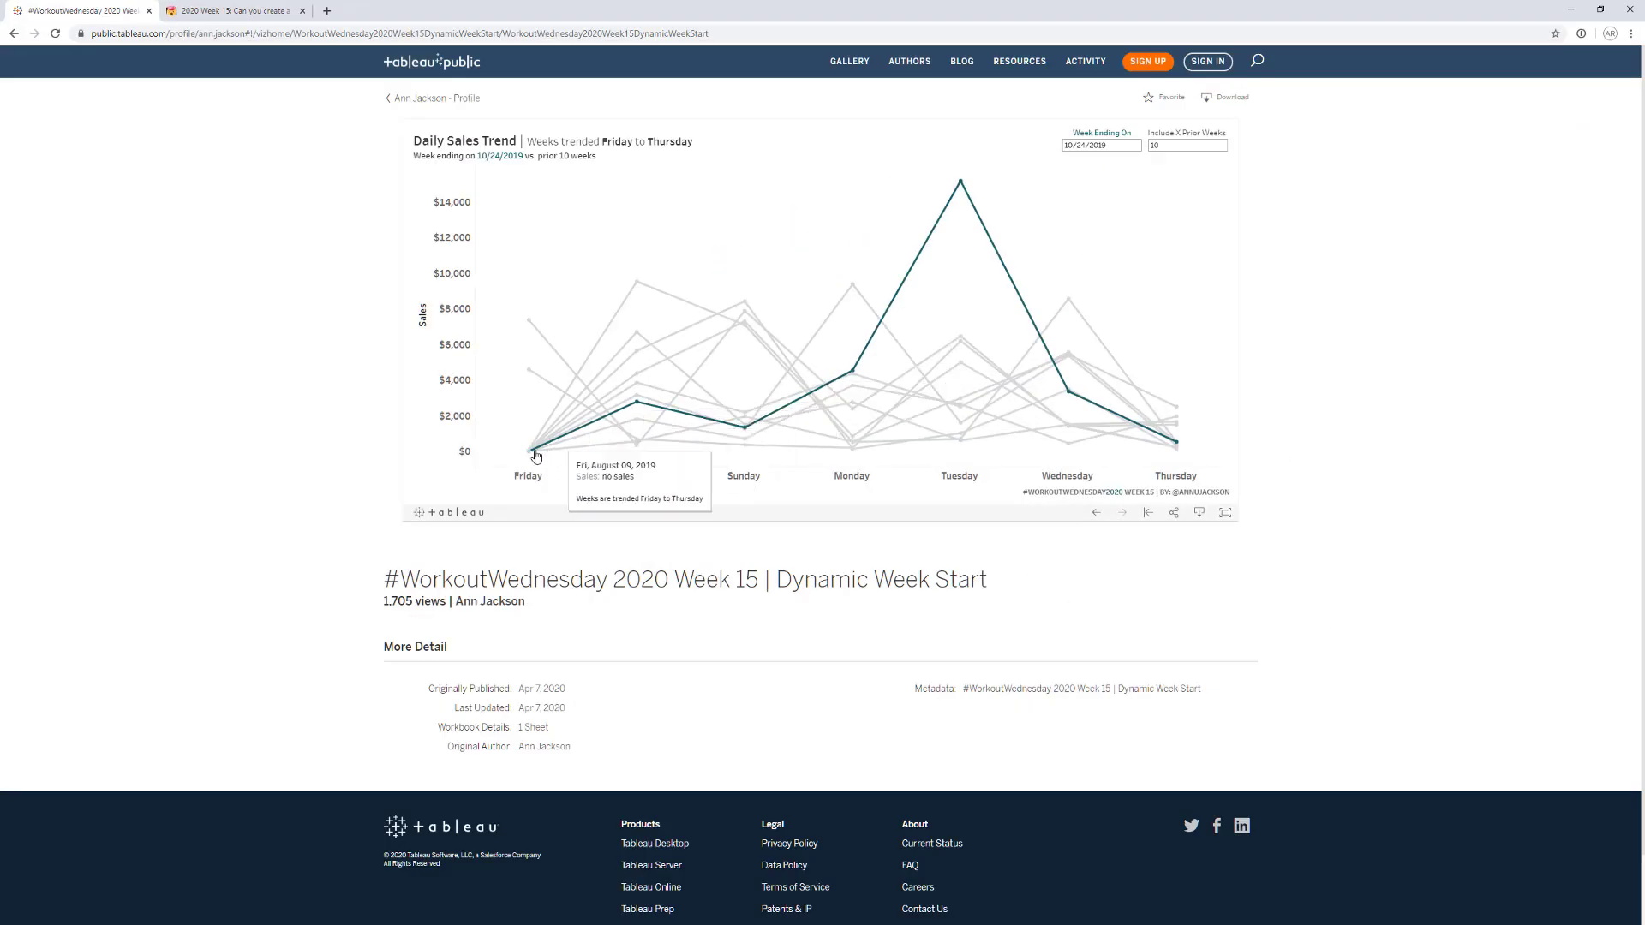
mouse_move(531, 456)
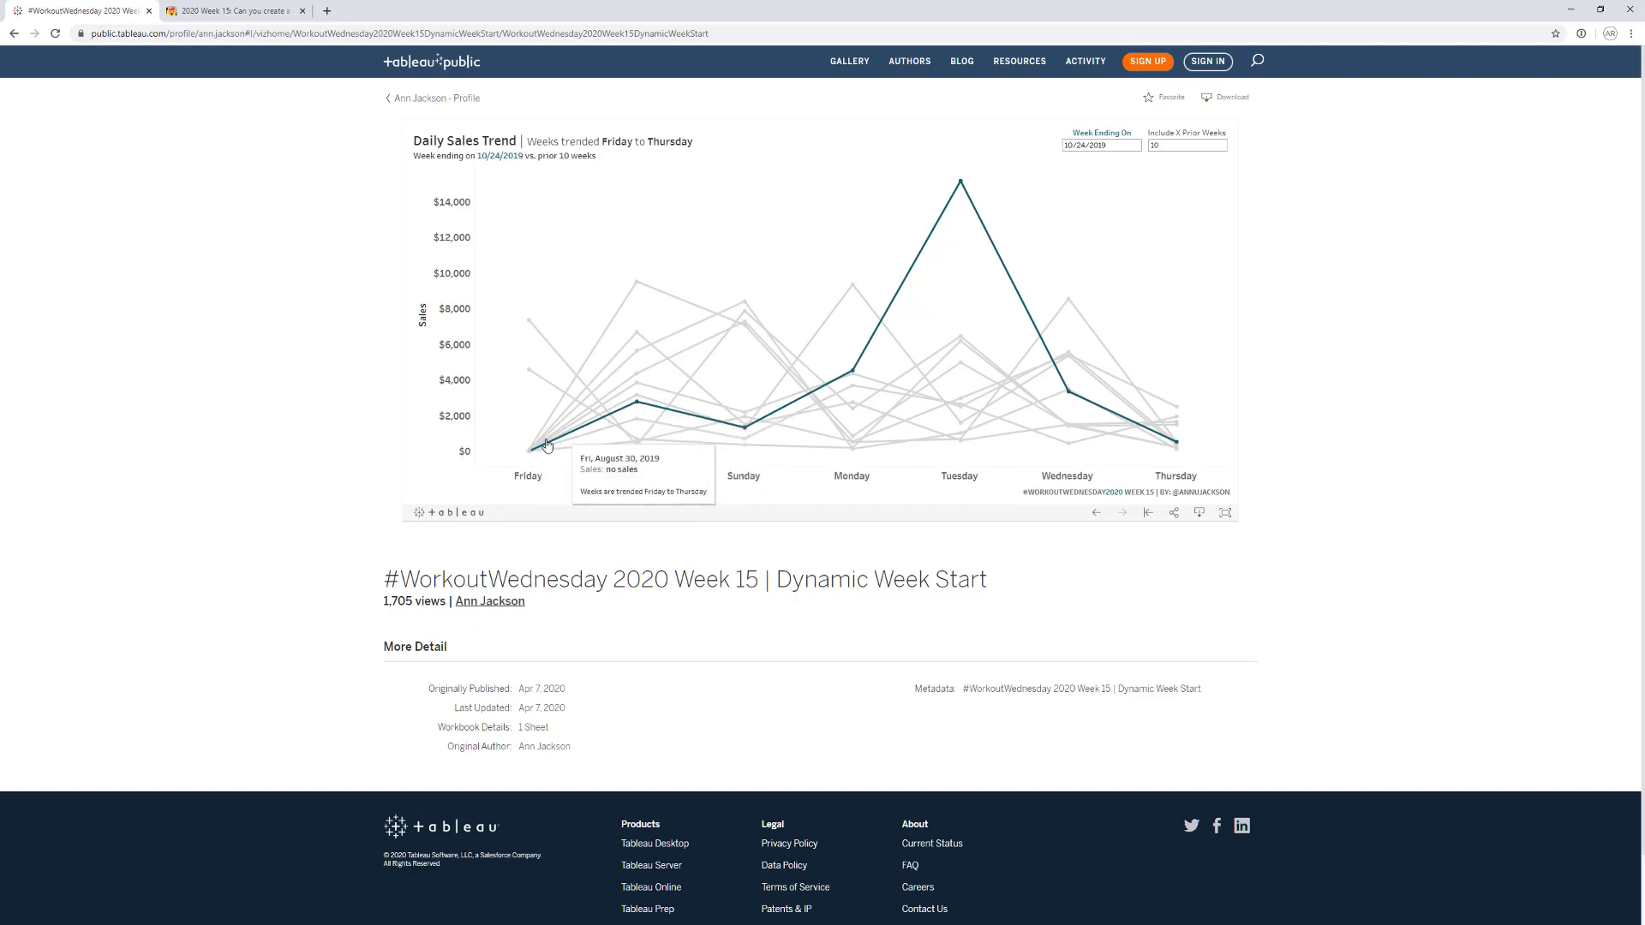
click(1570, 10)
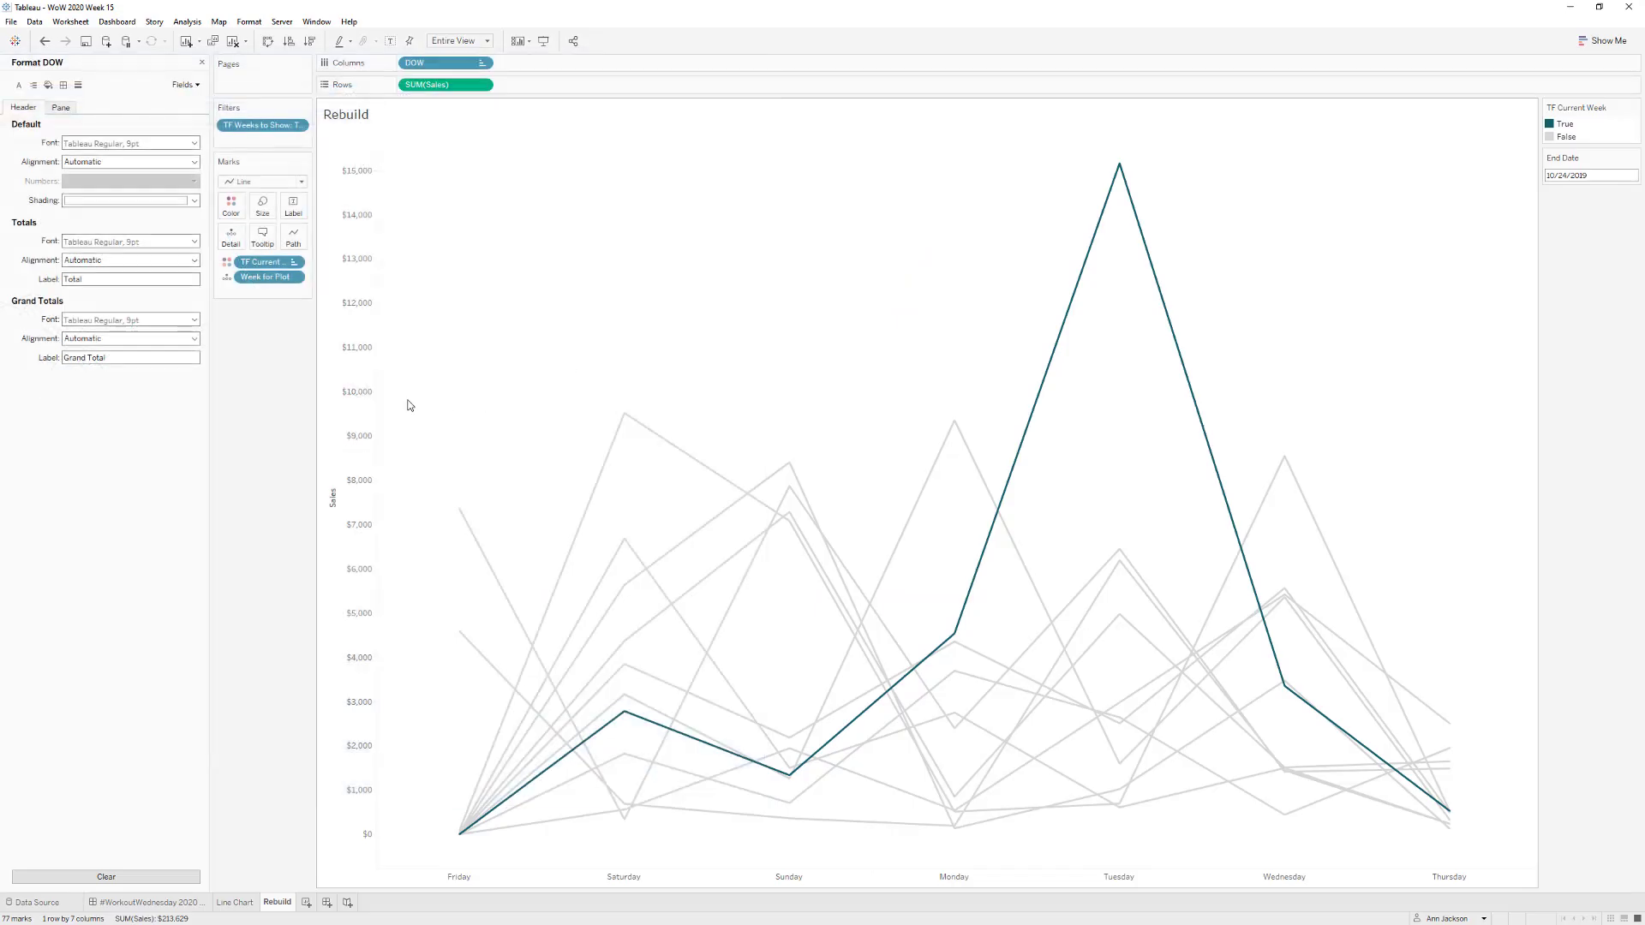
click(426, 85)
click(53, 113)
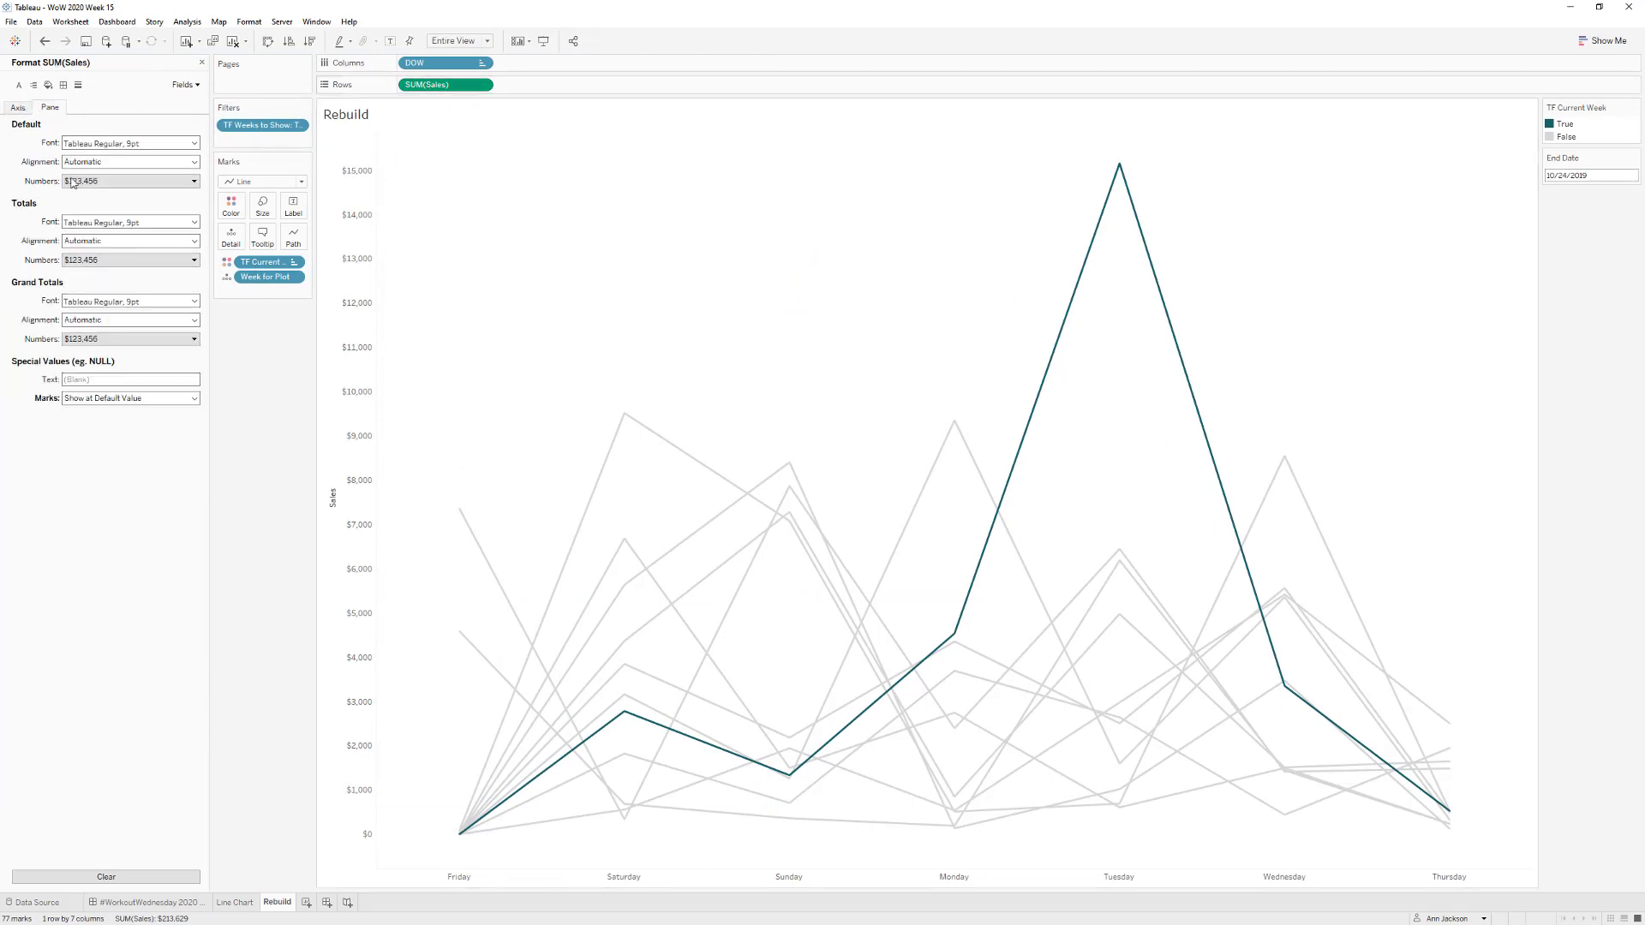
click(89, 379)
text(no sales)
key(Return)
click(202, 63)
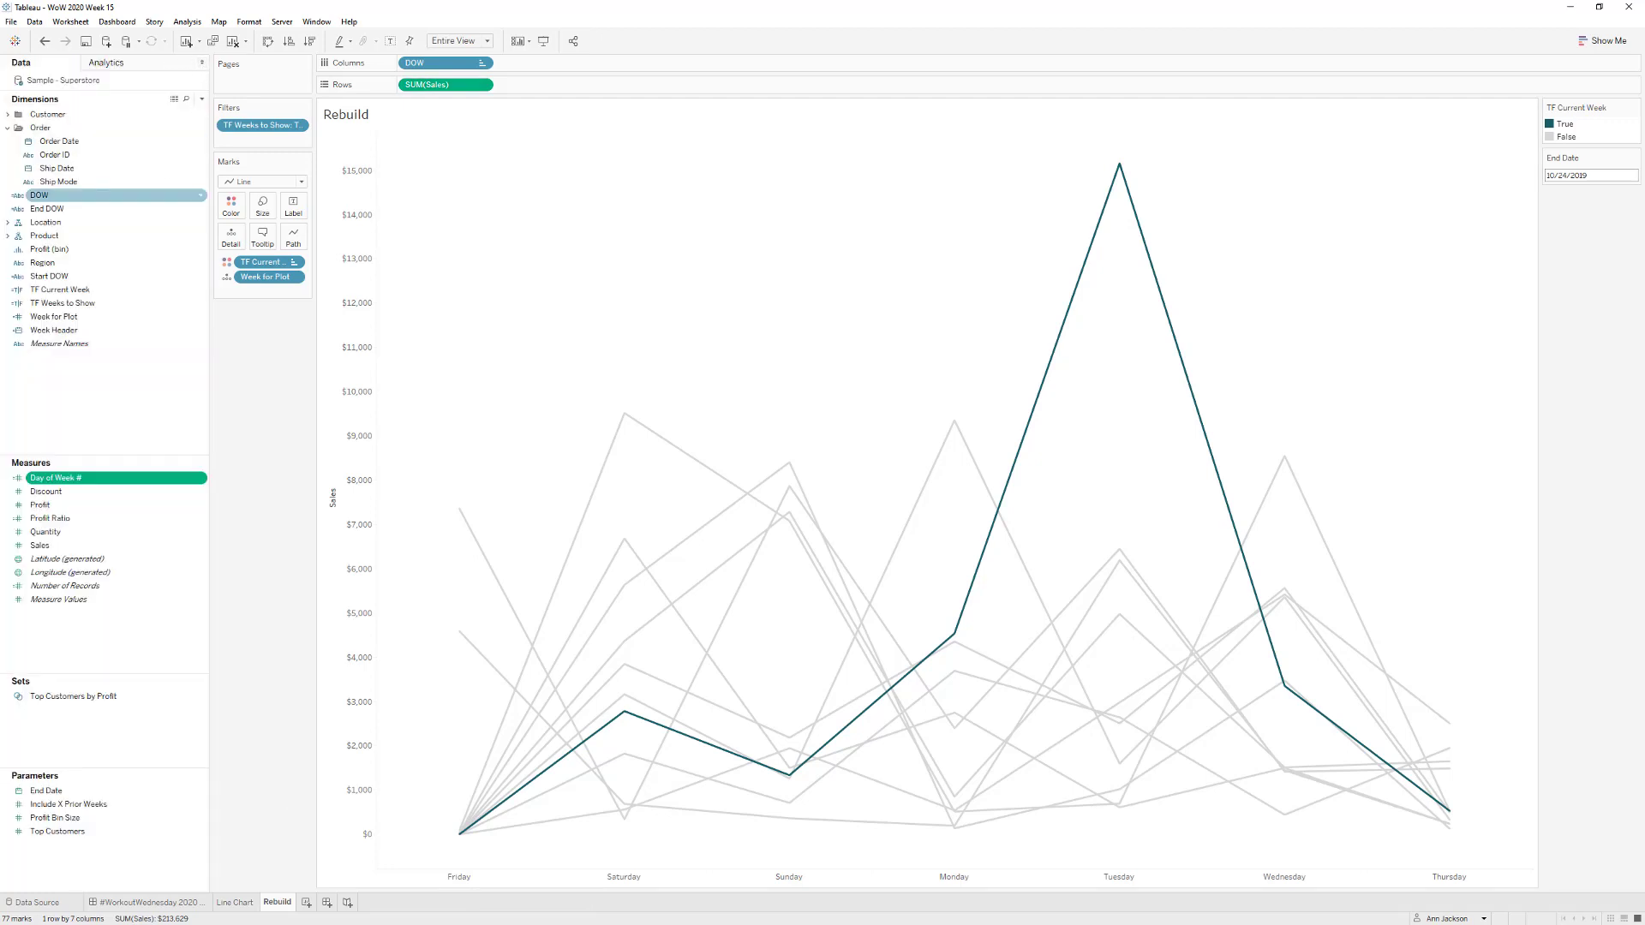
- Check the reference viz's tooltip in the browser and return to Tableau
key(alt+Tab)
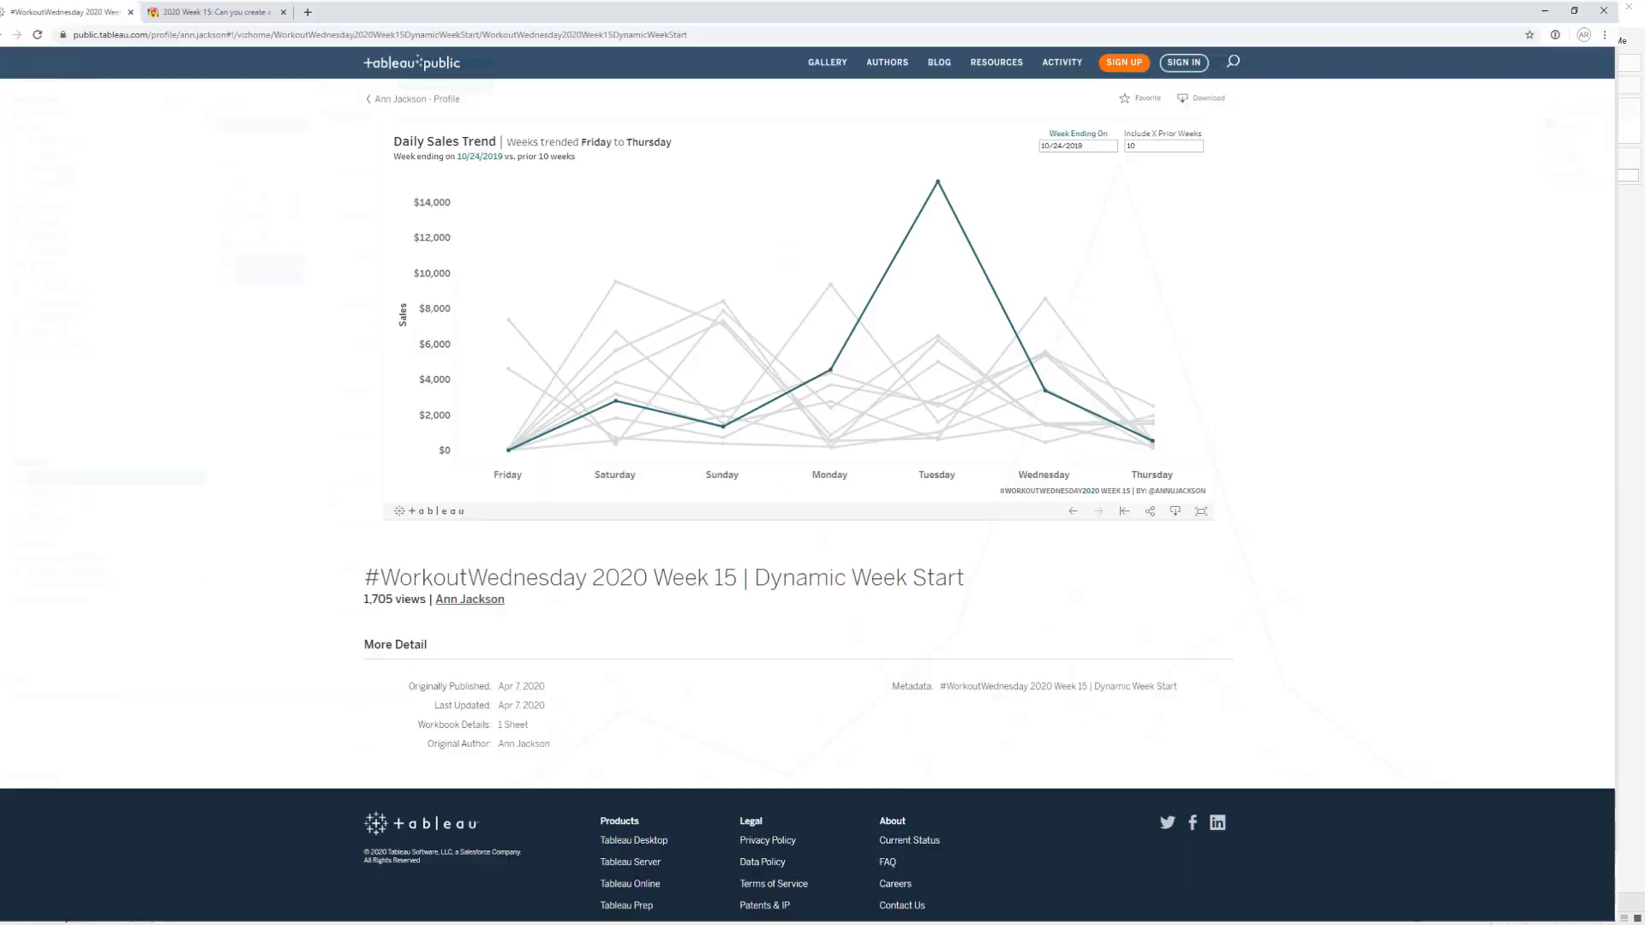
mouse_move(543, 326)
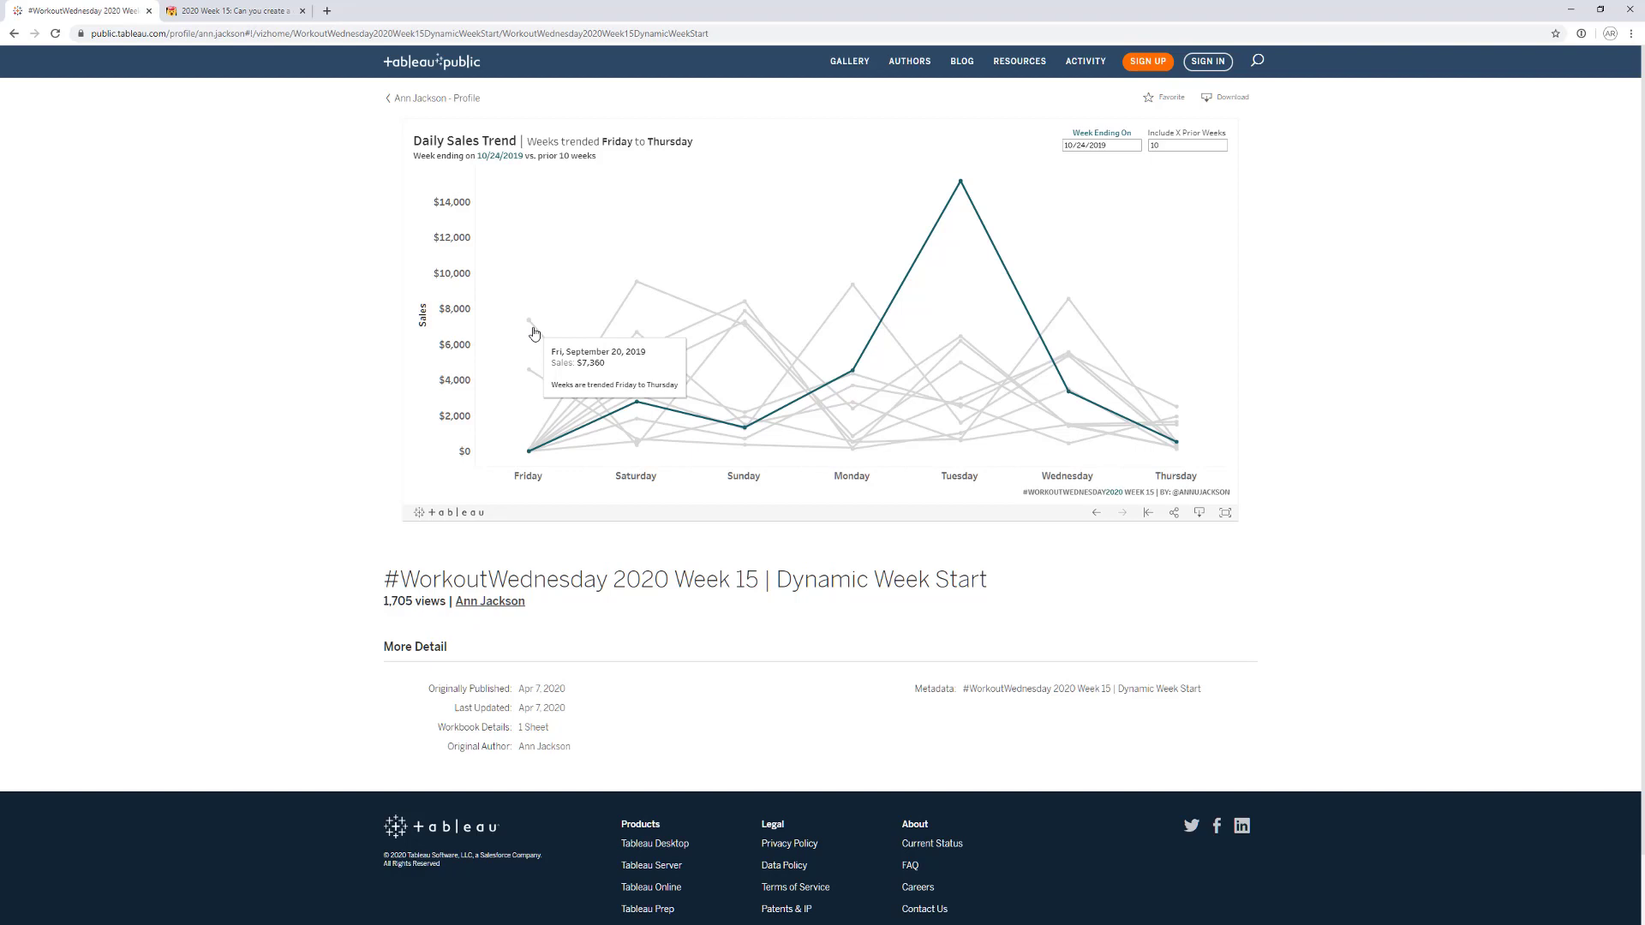
click(1579, 8)
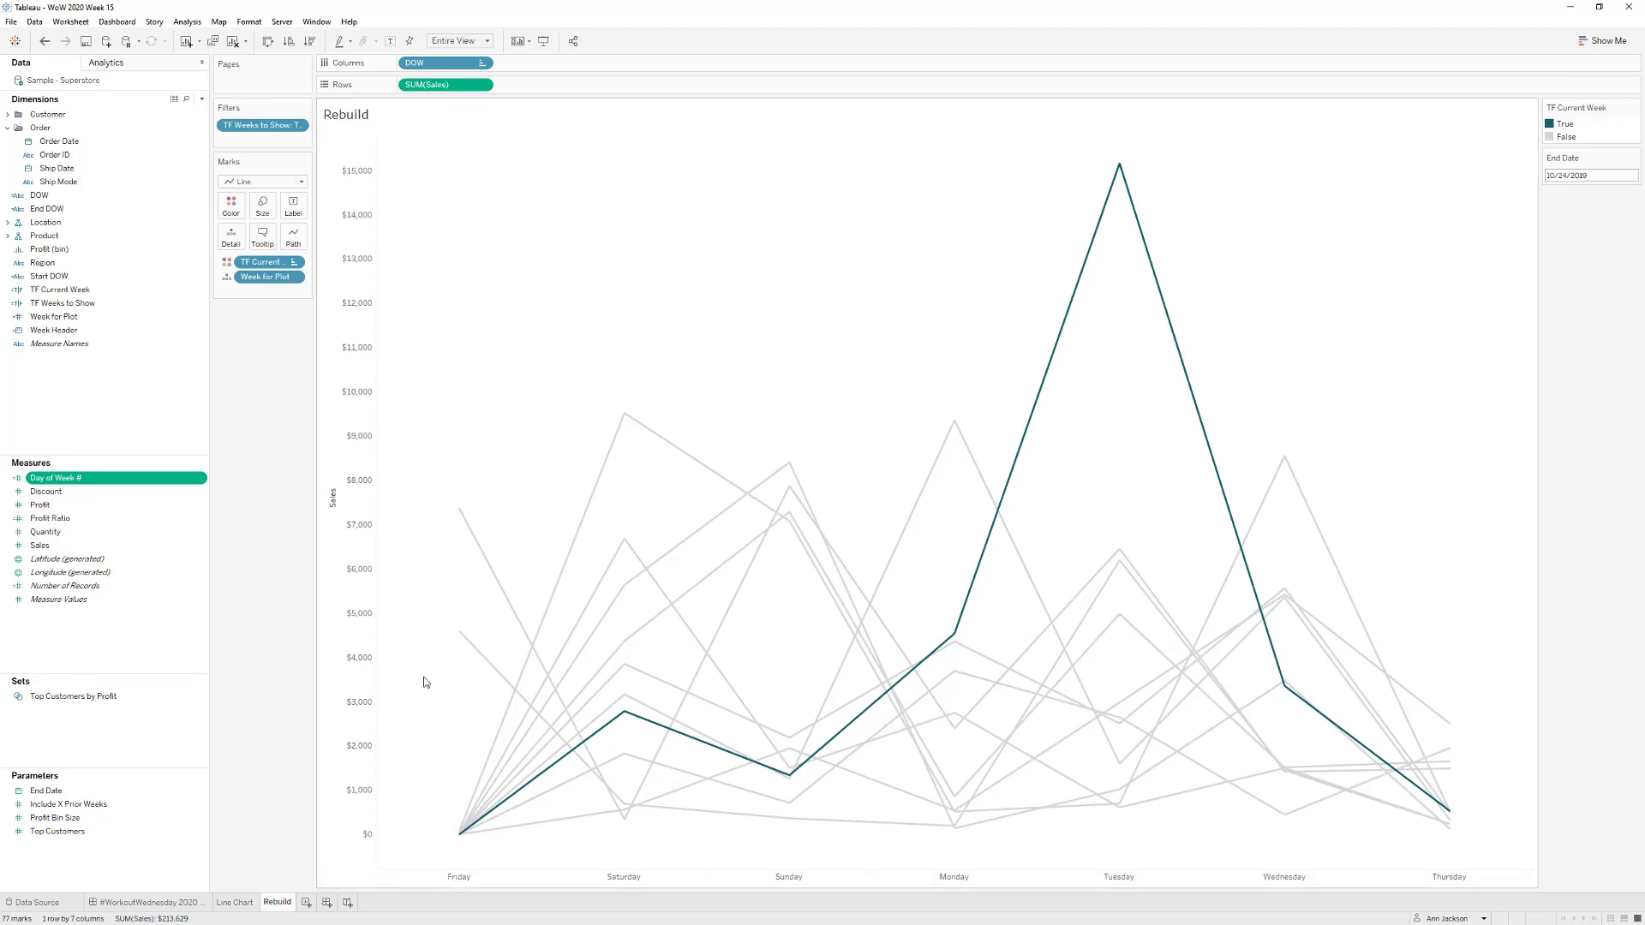
- Drop Order Date onto the Marks card as ATTR(Order Date)
mouse_move(459, 637)
drag(90, 144, 264, 257)
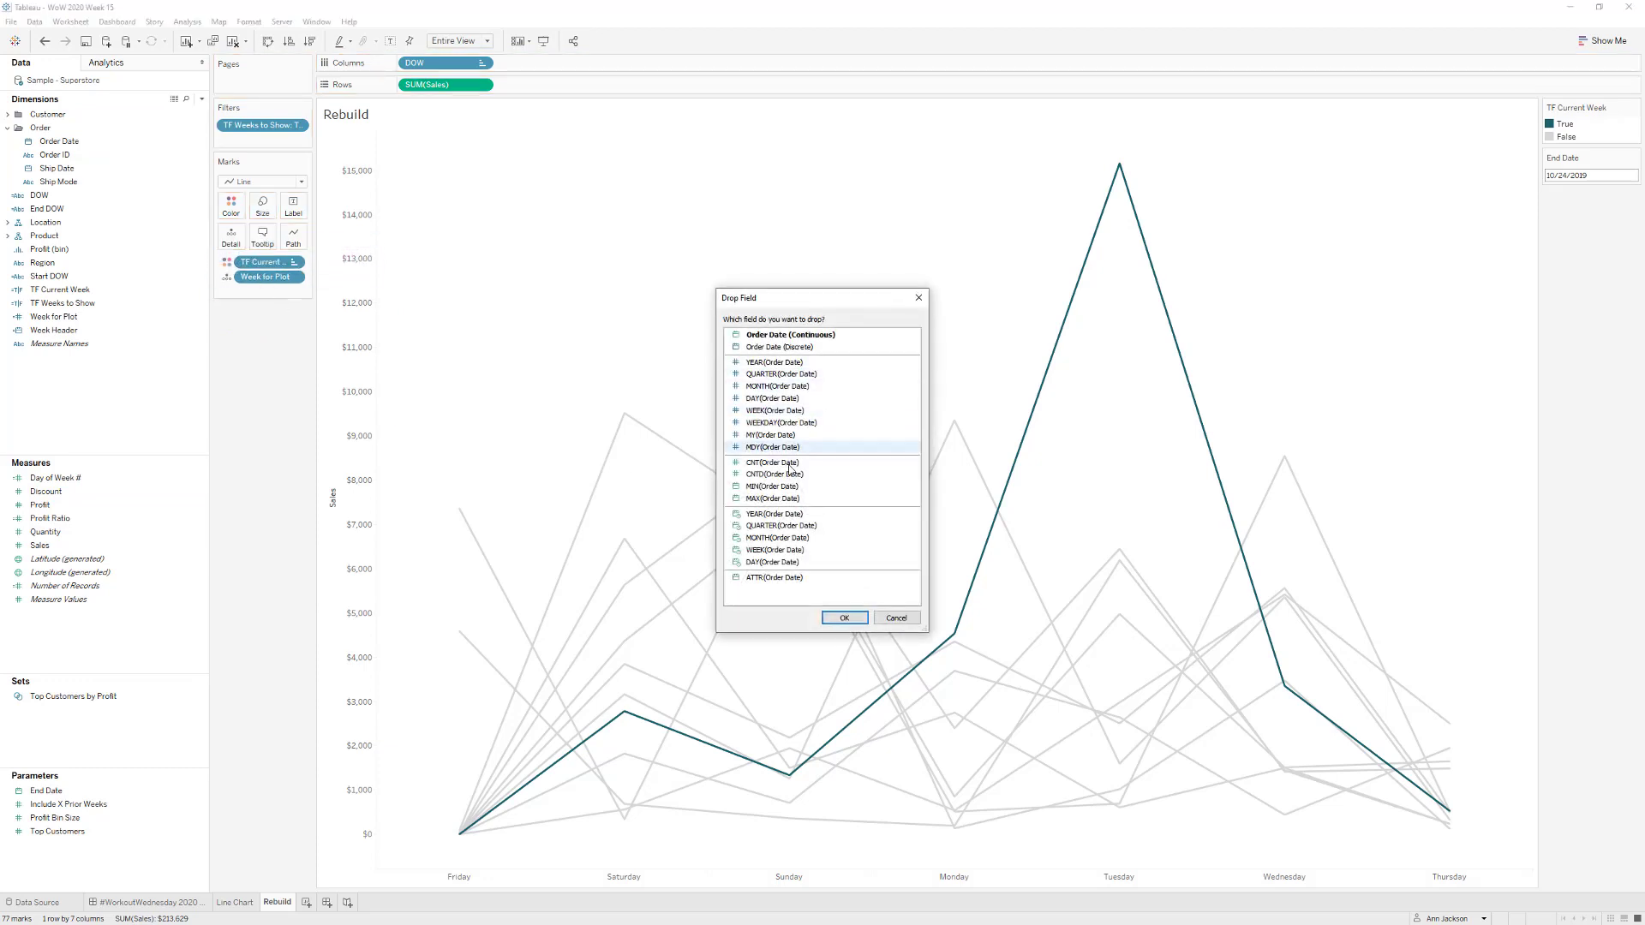
click(792, 579)
click(842, 618)
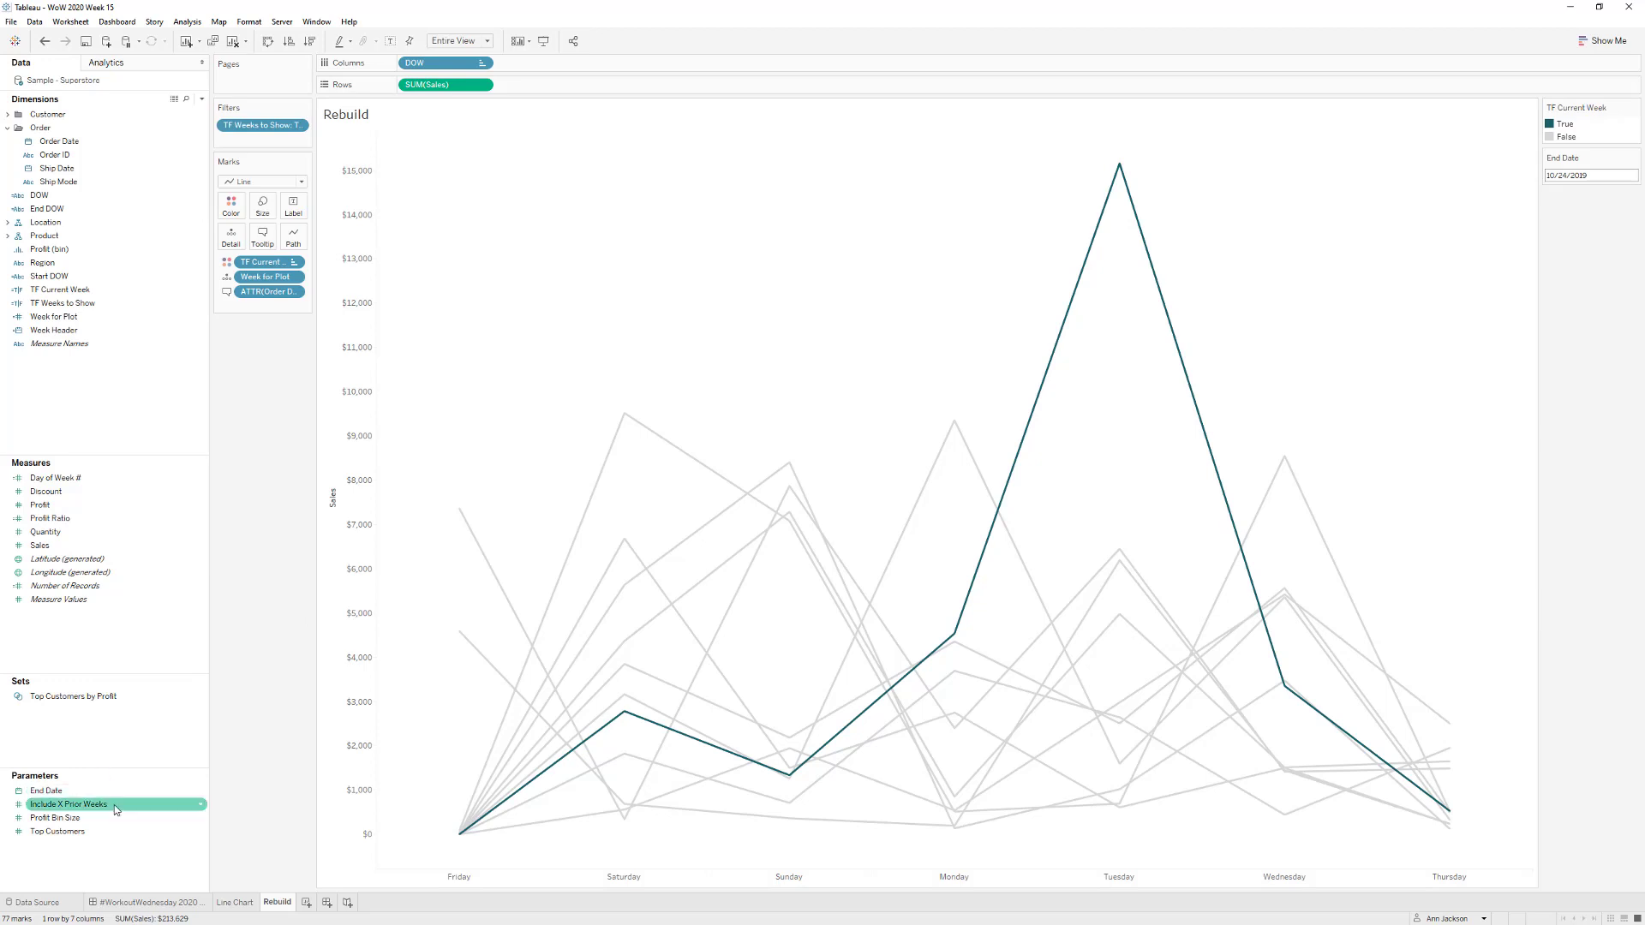
- Review the Start DOW calculation, then add Start DOW to the chart's marks
click(72, 212)
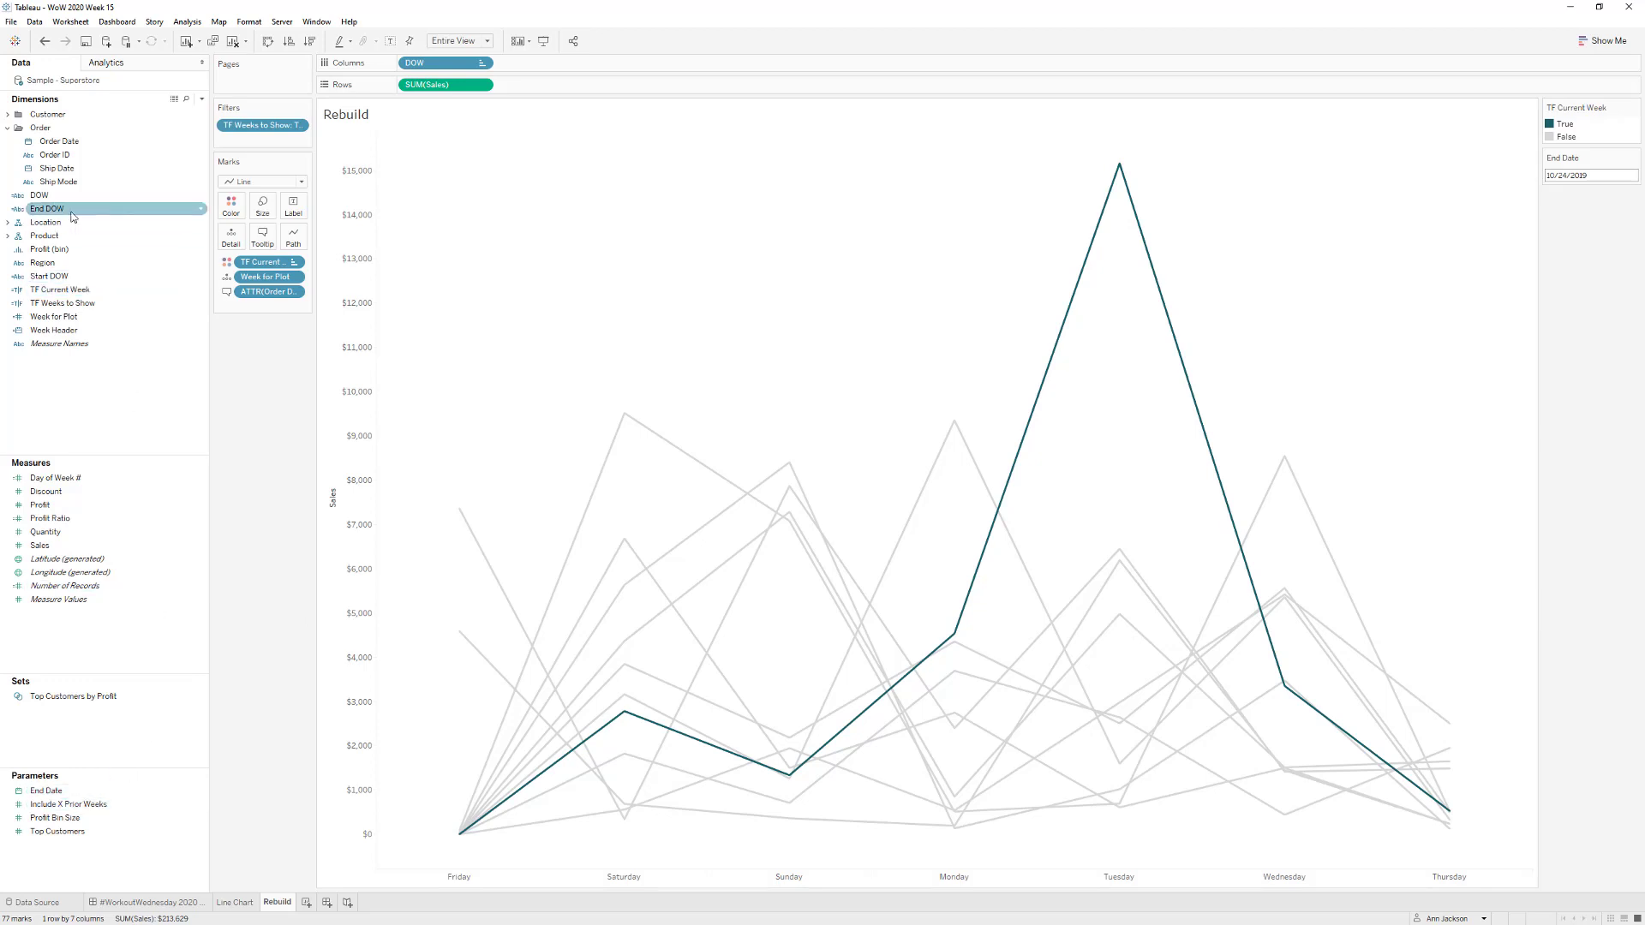
click(64, 276)
right_click(64, 274)
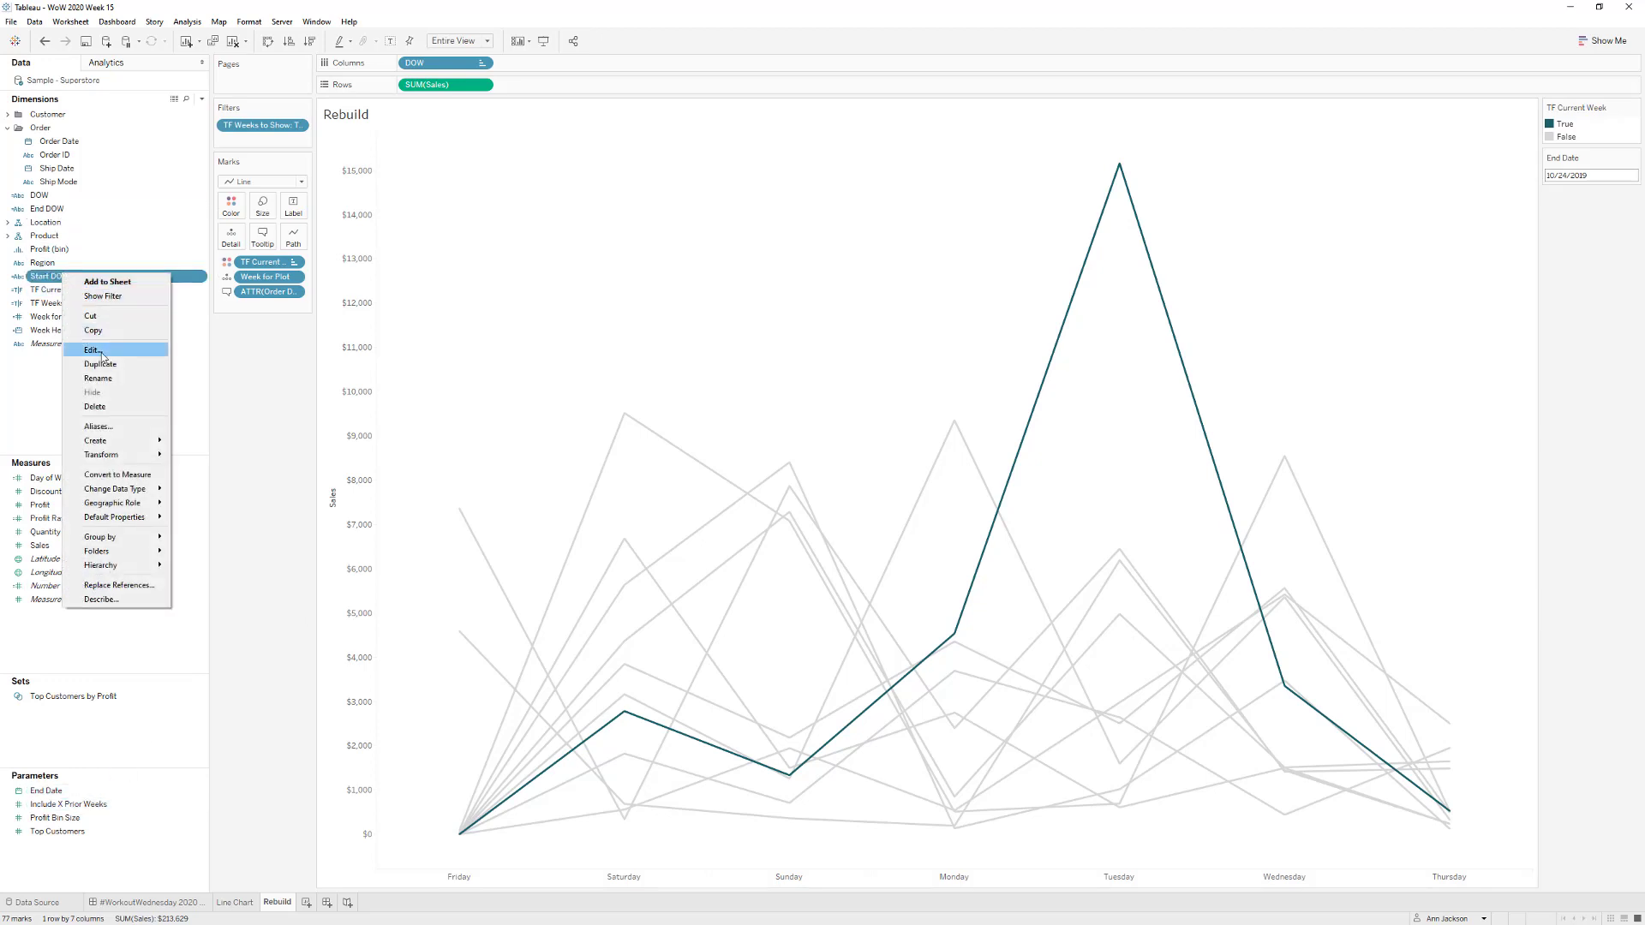
click(102, 355)
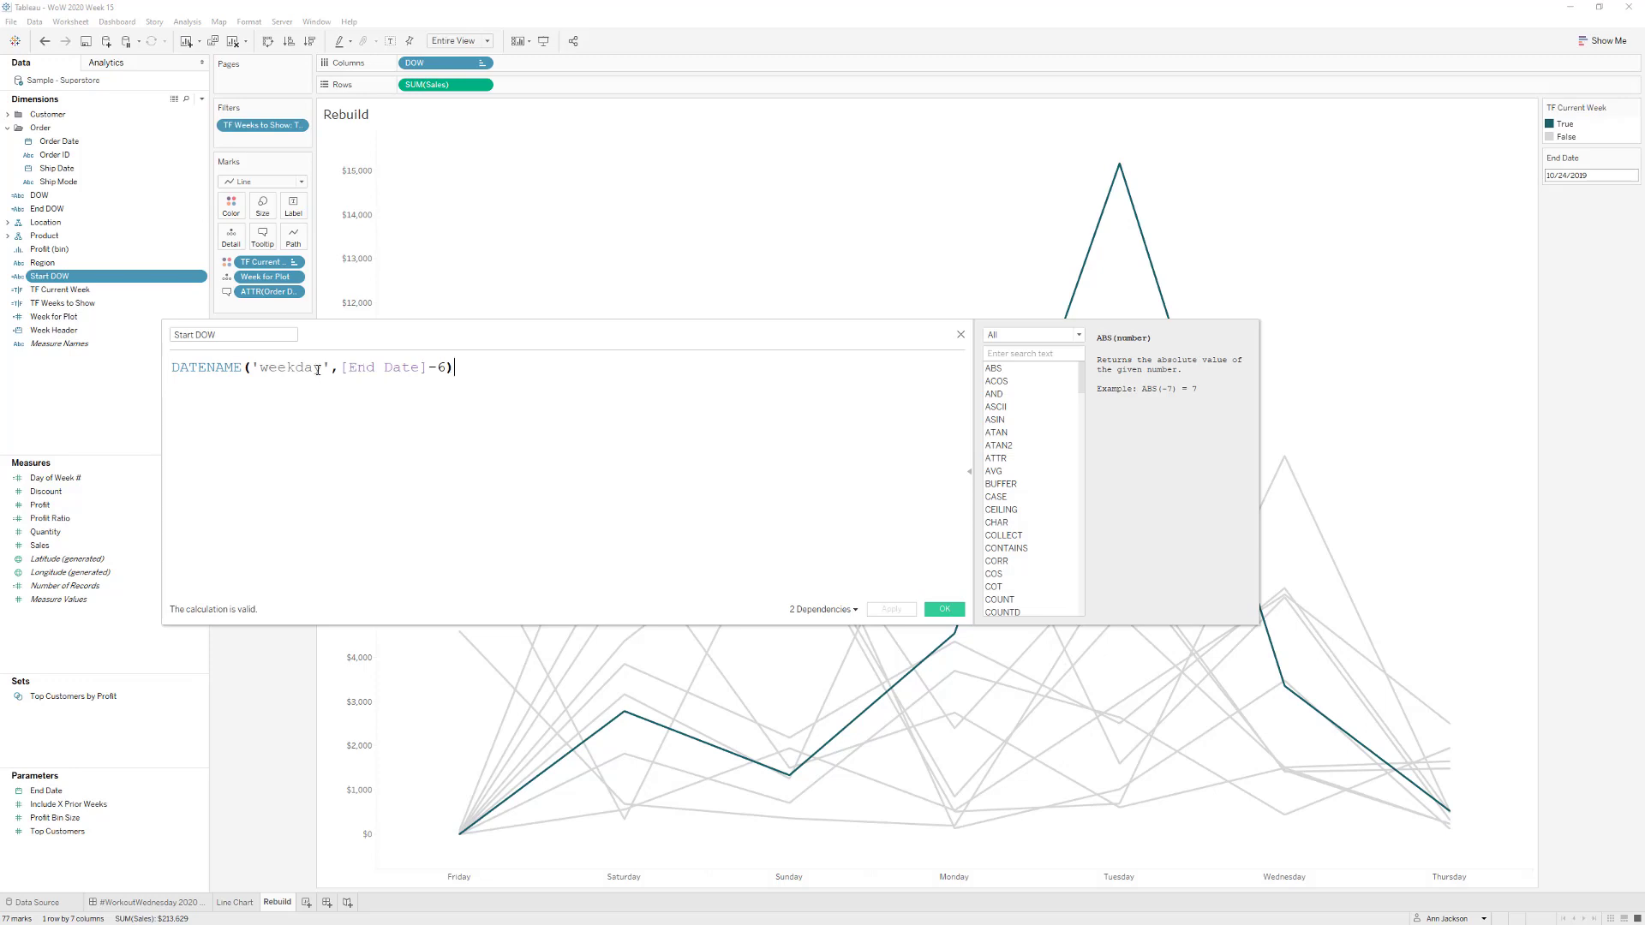
click(961, 334)
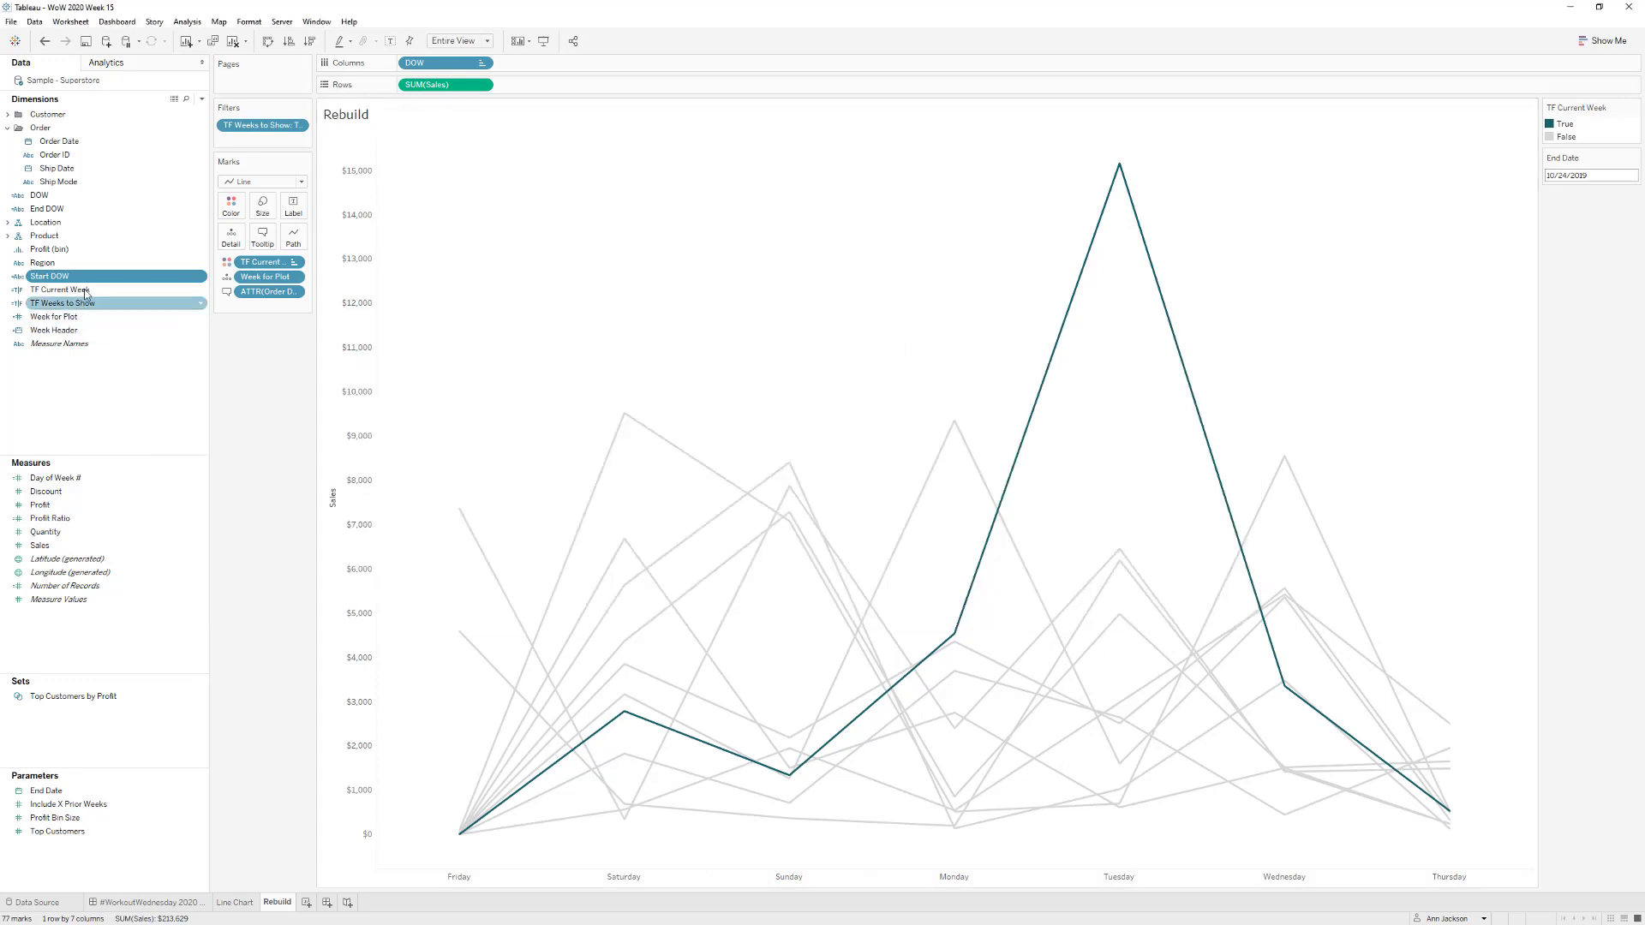
drag(84, 276, 248, 313)
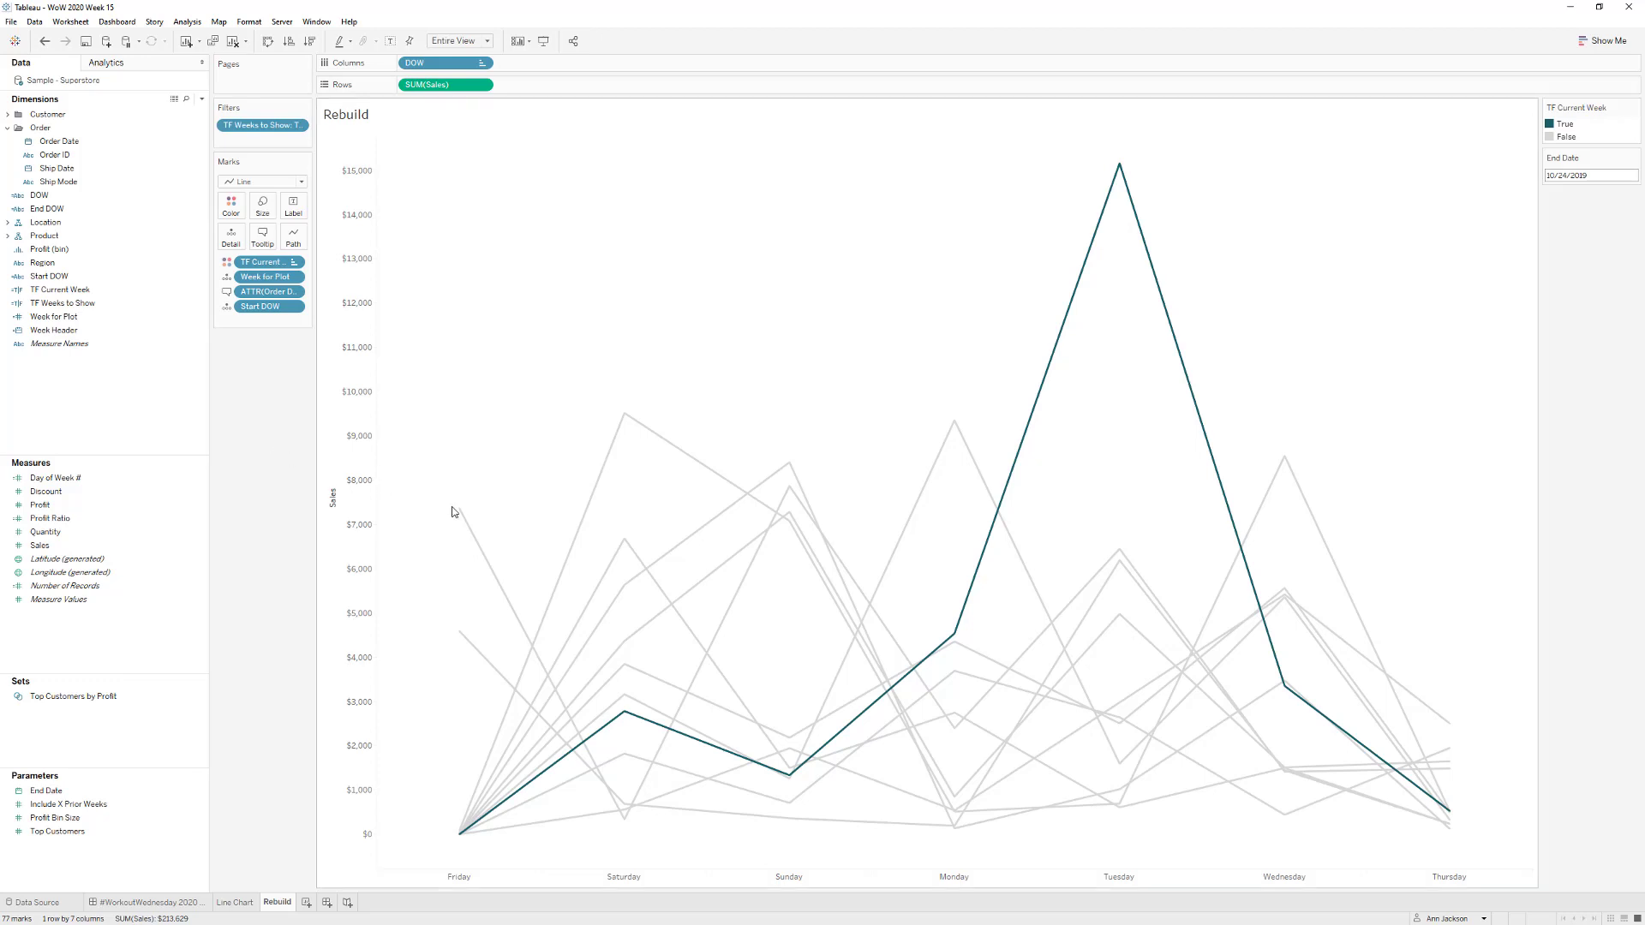
- Review the End DOW calculation, then add End DOW to the chart's marks
mouse_move(463, 513)
right_click(73, 209)
click(105, 291)
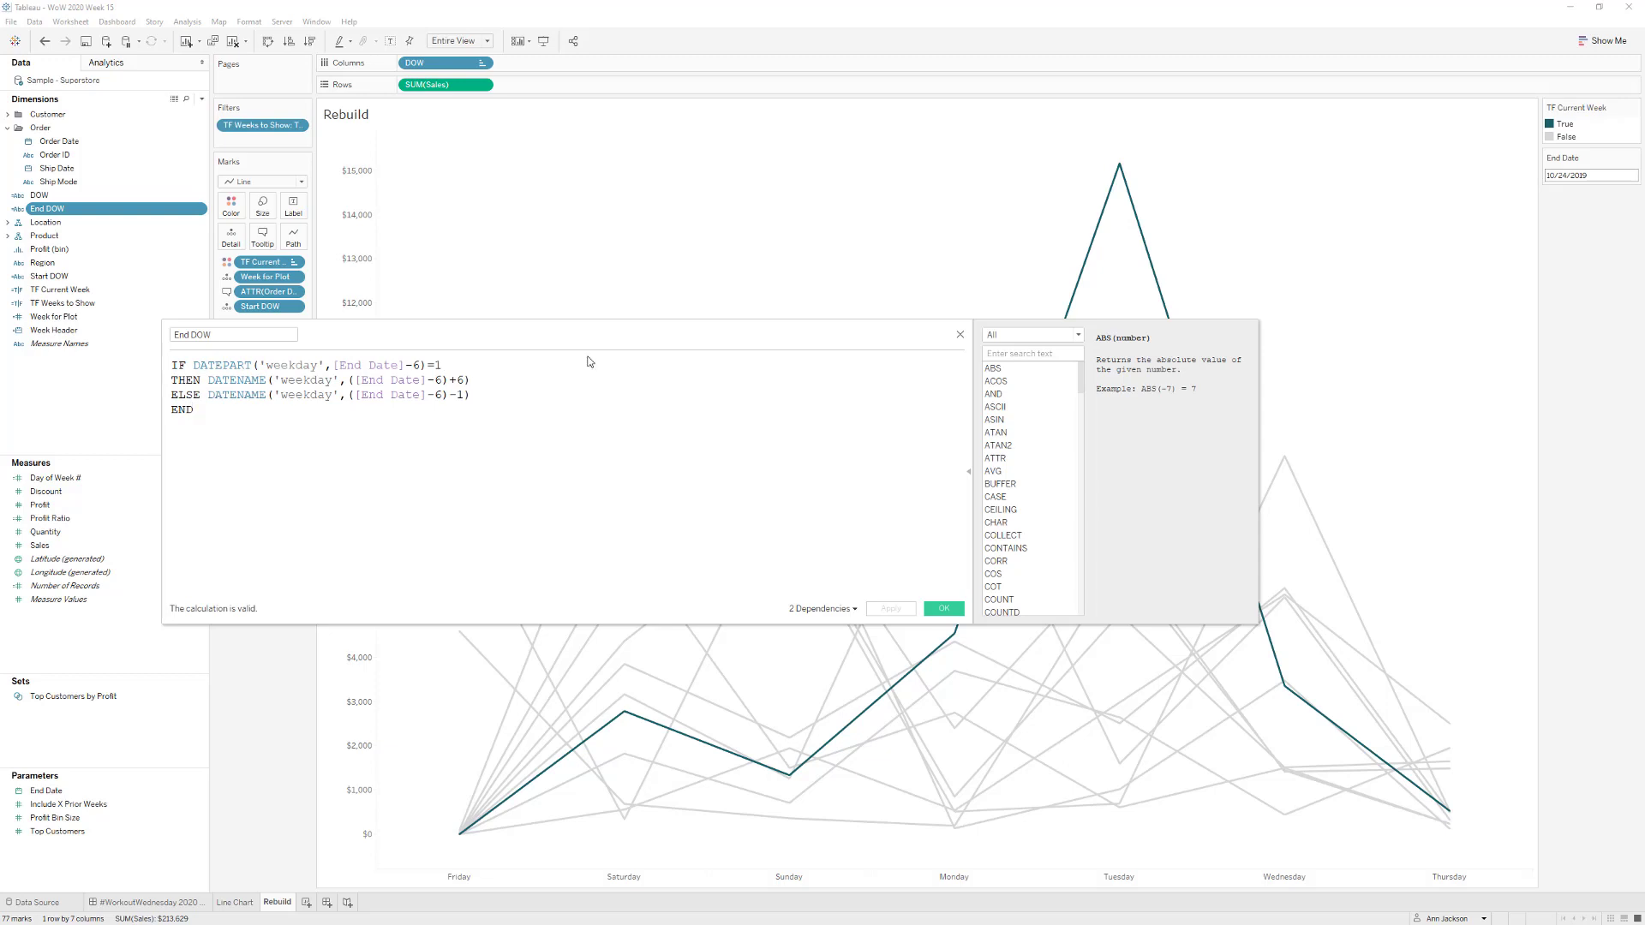
drag(574, 340, 582, 388)
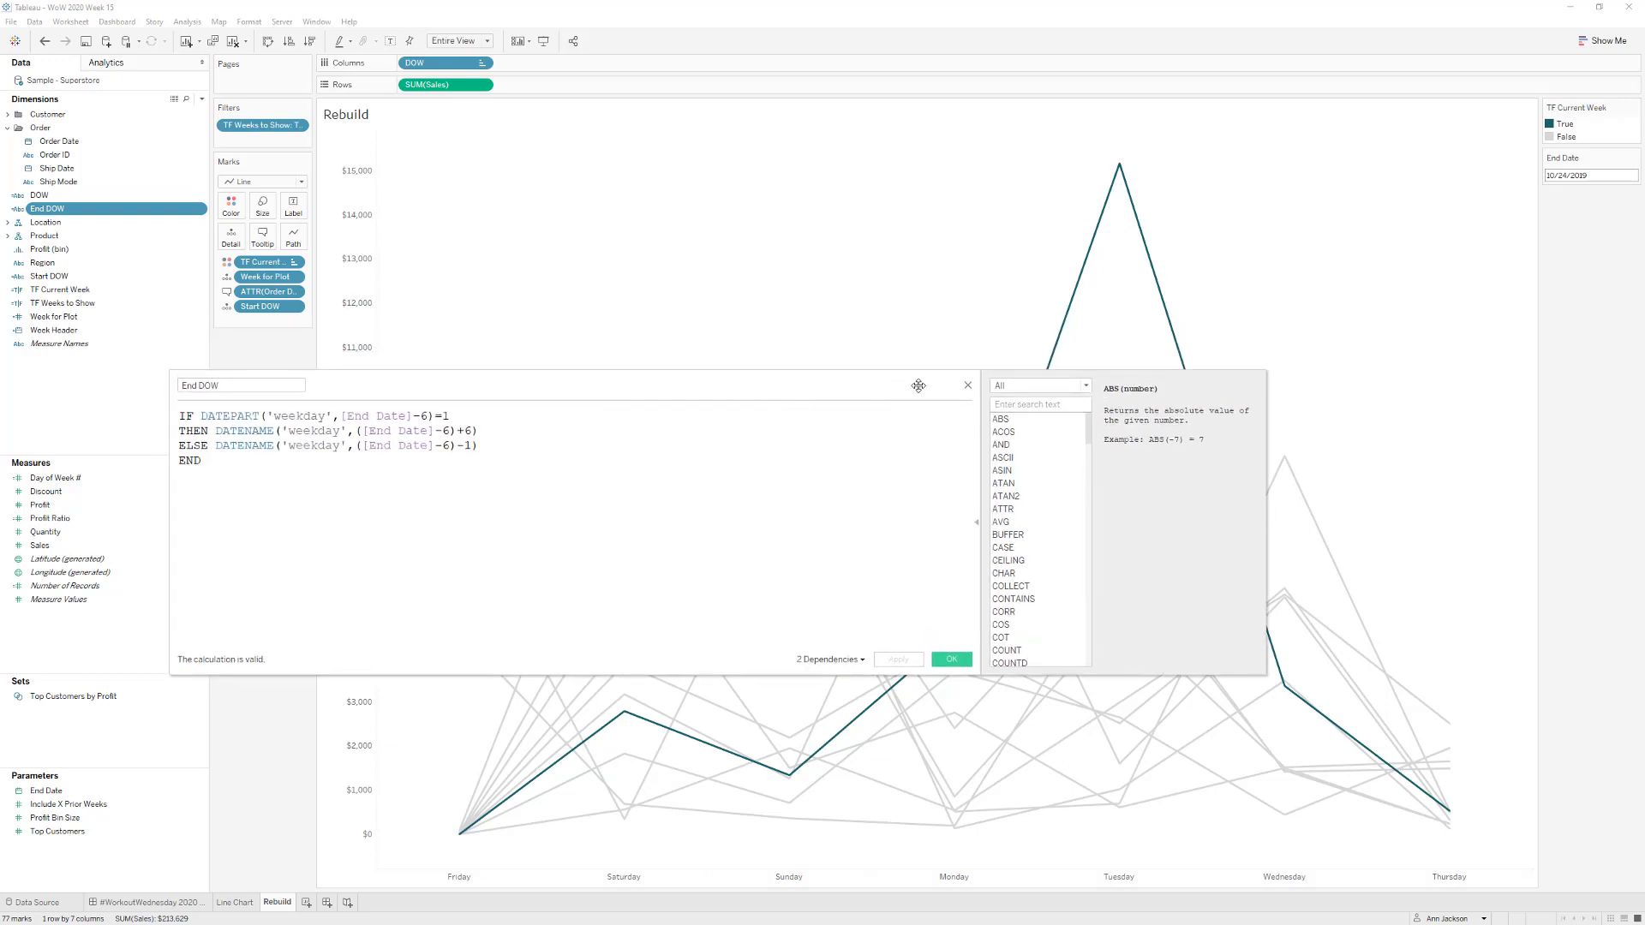
click(968, 387)
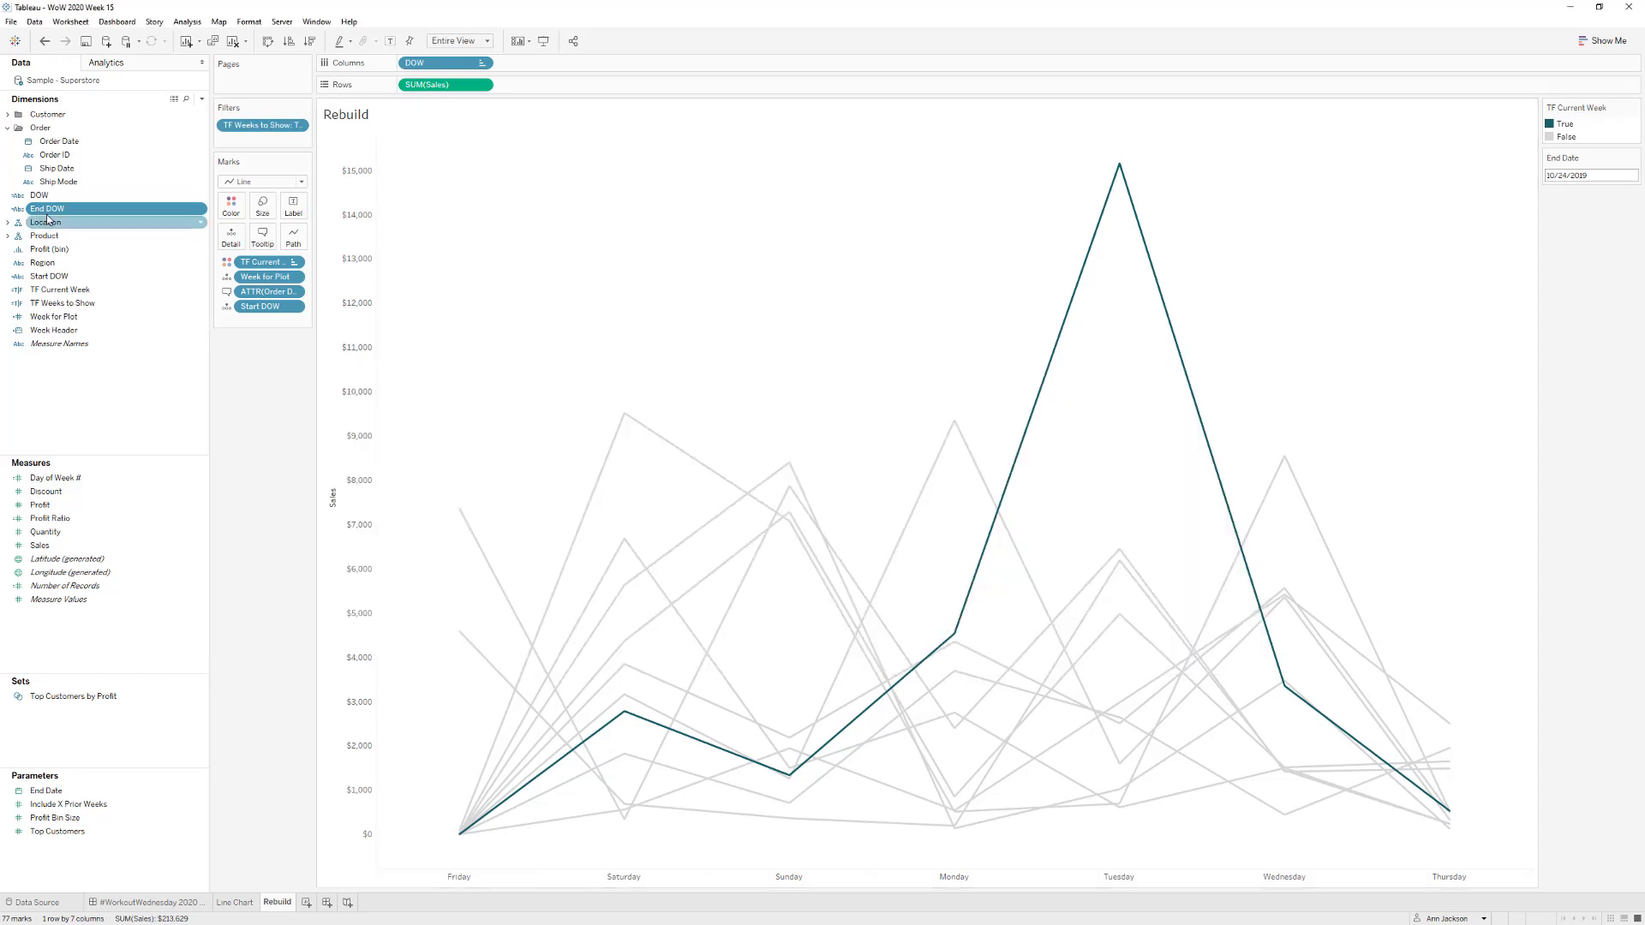
drag(47, 208, 250, 327)
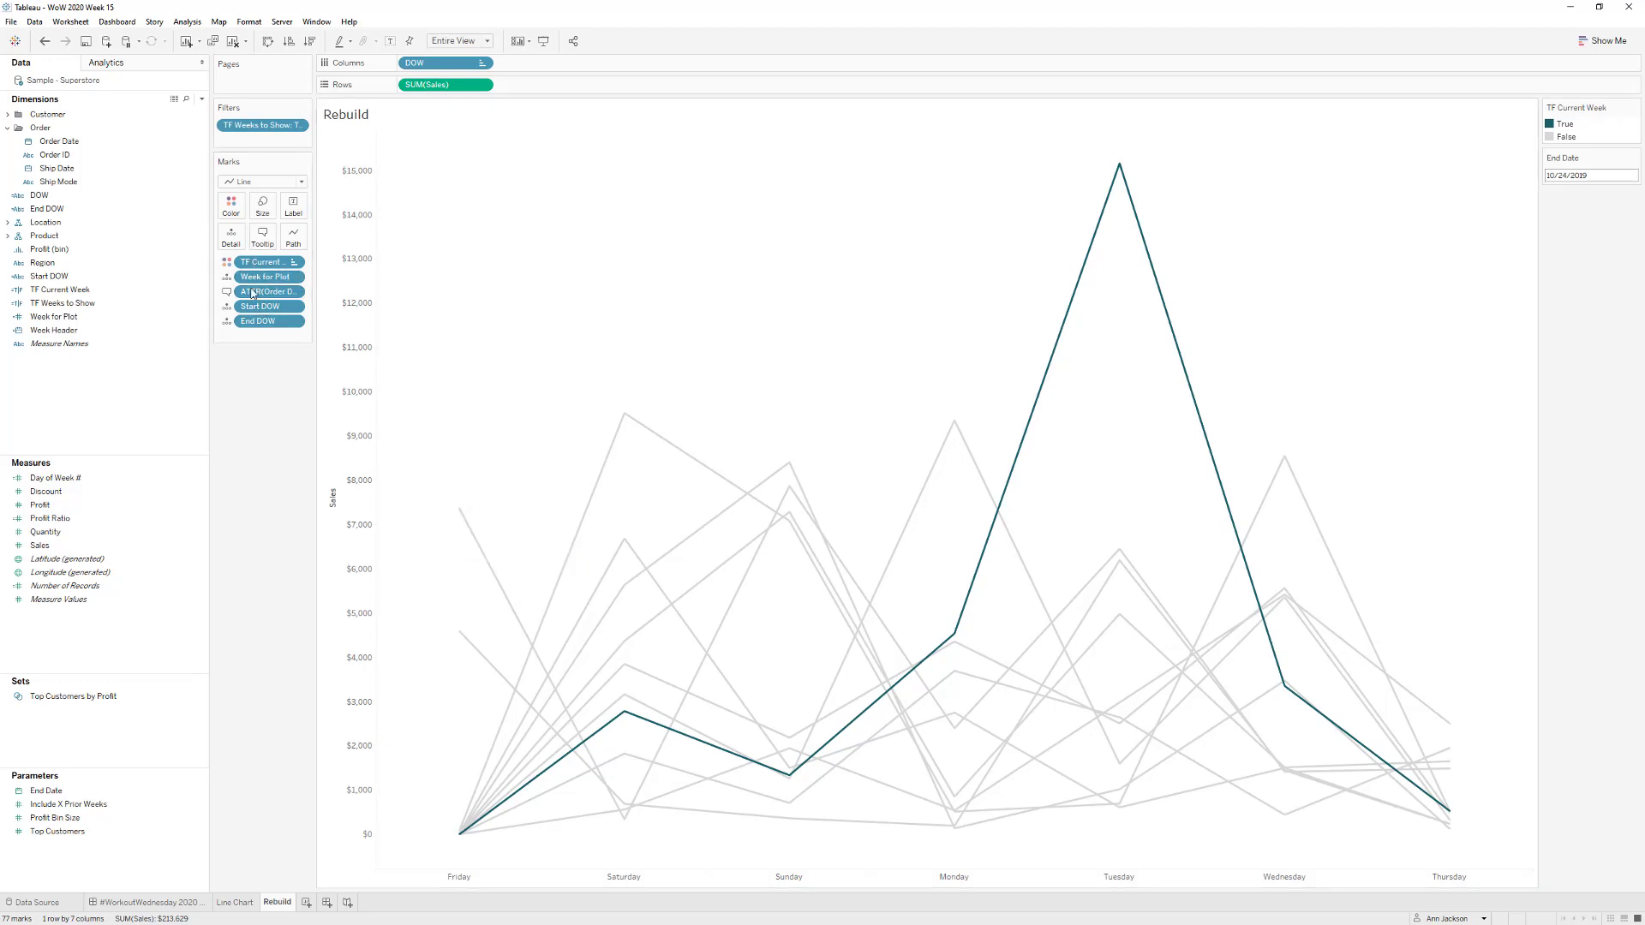
- Move the order date field to the first line of the tooltip
click(262, 243)
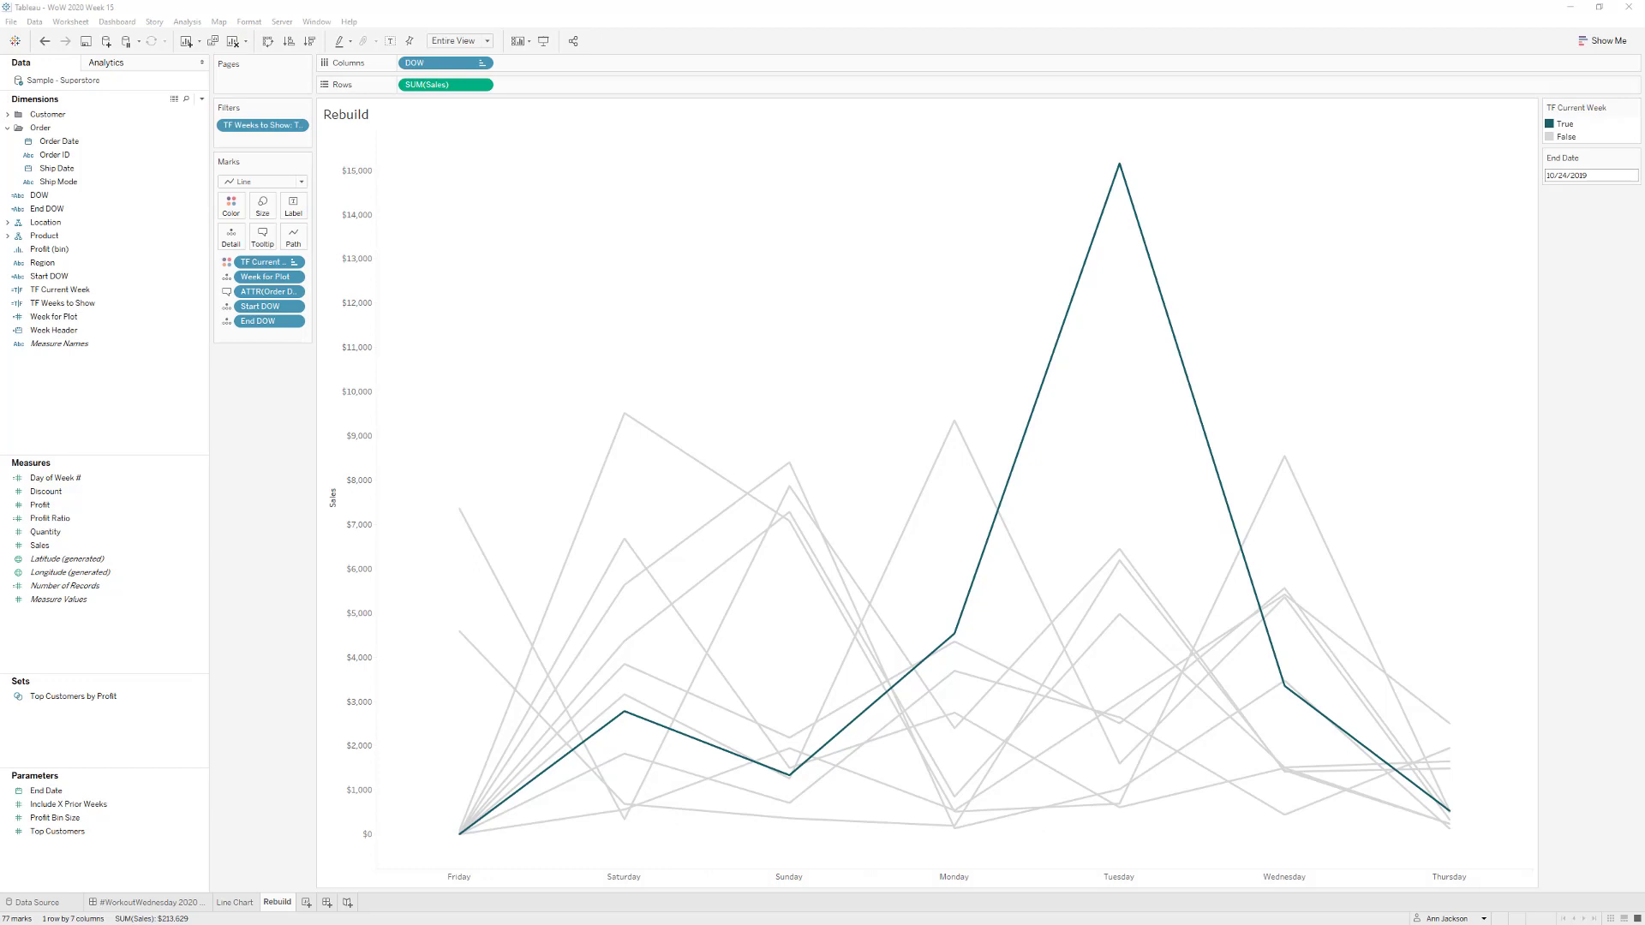
drag(589, 392, 505, 392)
key(ctrl+c)
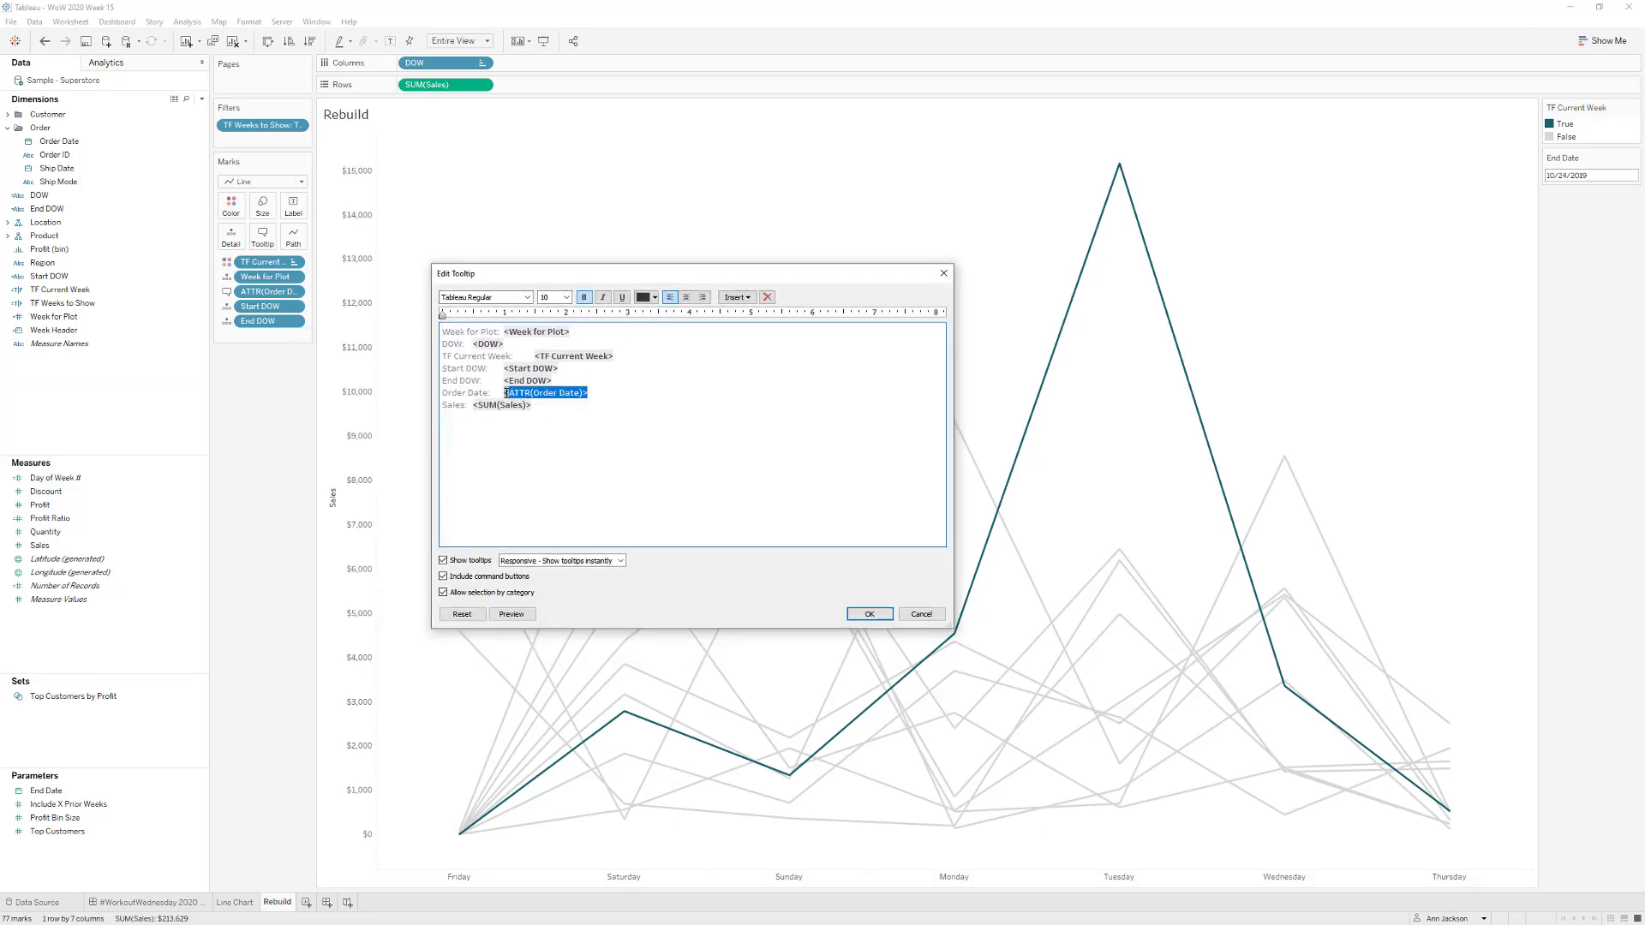
key(Delete)
key(ctrl+Home)
key(Return)
key(Return)
key(Up)
key(Up)
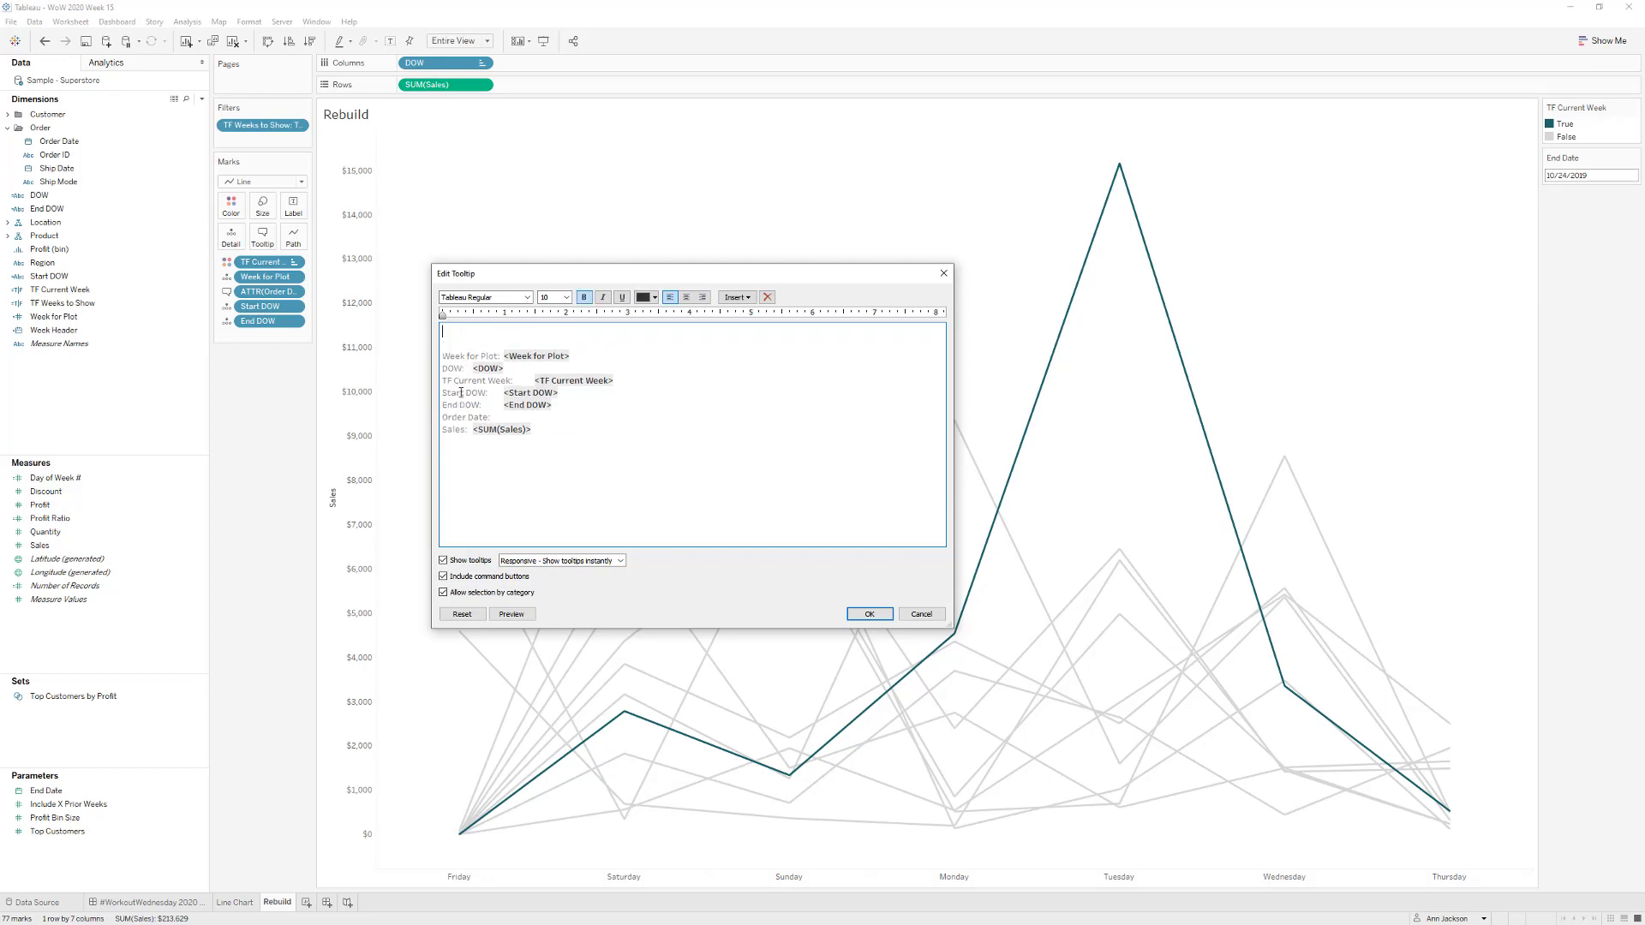
key(ctrl+v)
- Build the tooltip line 'Weeks are trended <Start DOW> to <End DOW>'
click(442, 392)
text(Weeks are trended)
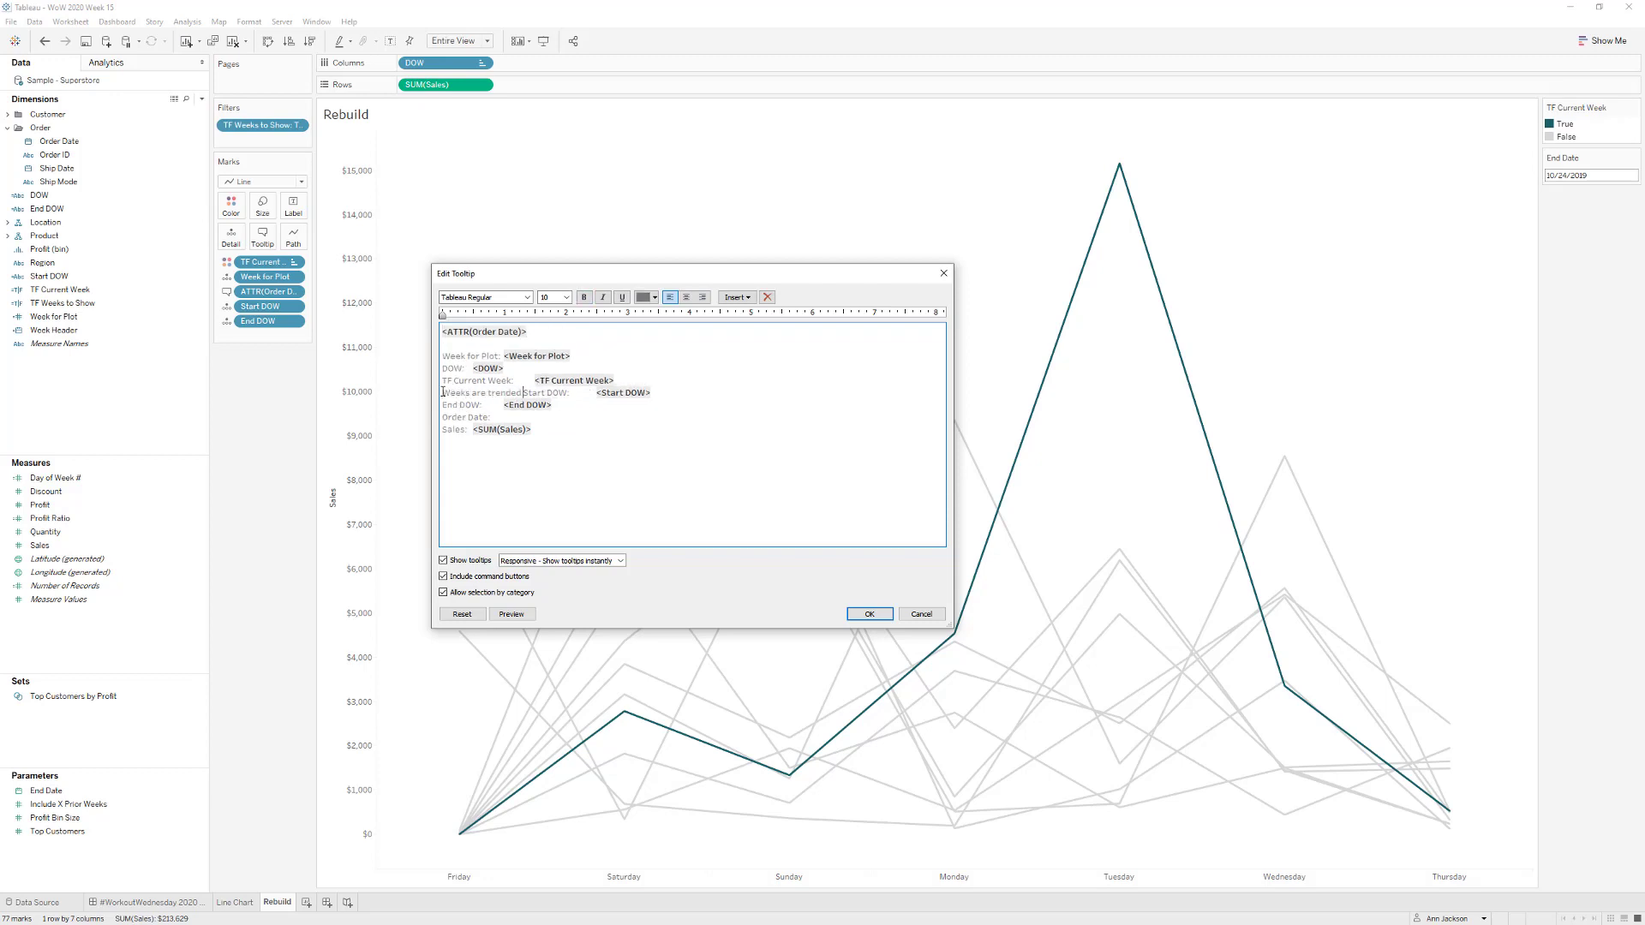
key(Delete)
key(Delete)
key(Delete)
key(Delete)
key(Delete)
key(Delete)
key(Delete)
key(Delete)
key(Delete)
key(Delete)
key(Down)
key(shift+Left)
key(shift+Left)
key(shift+Left)
key(shift+Left)
key(shift+Left)
key(shift+Left)
key(shift+Left)
key(shift+Left)
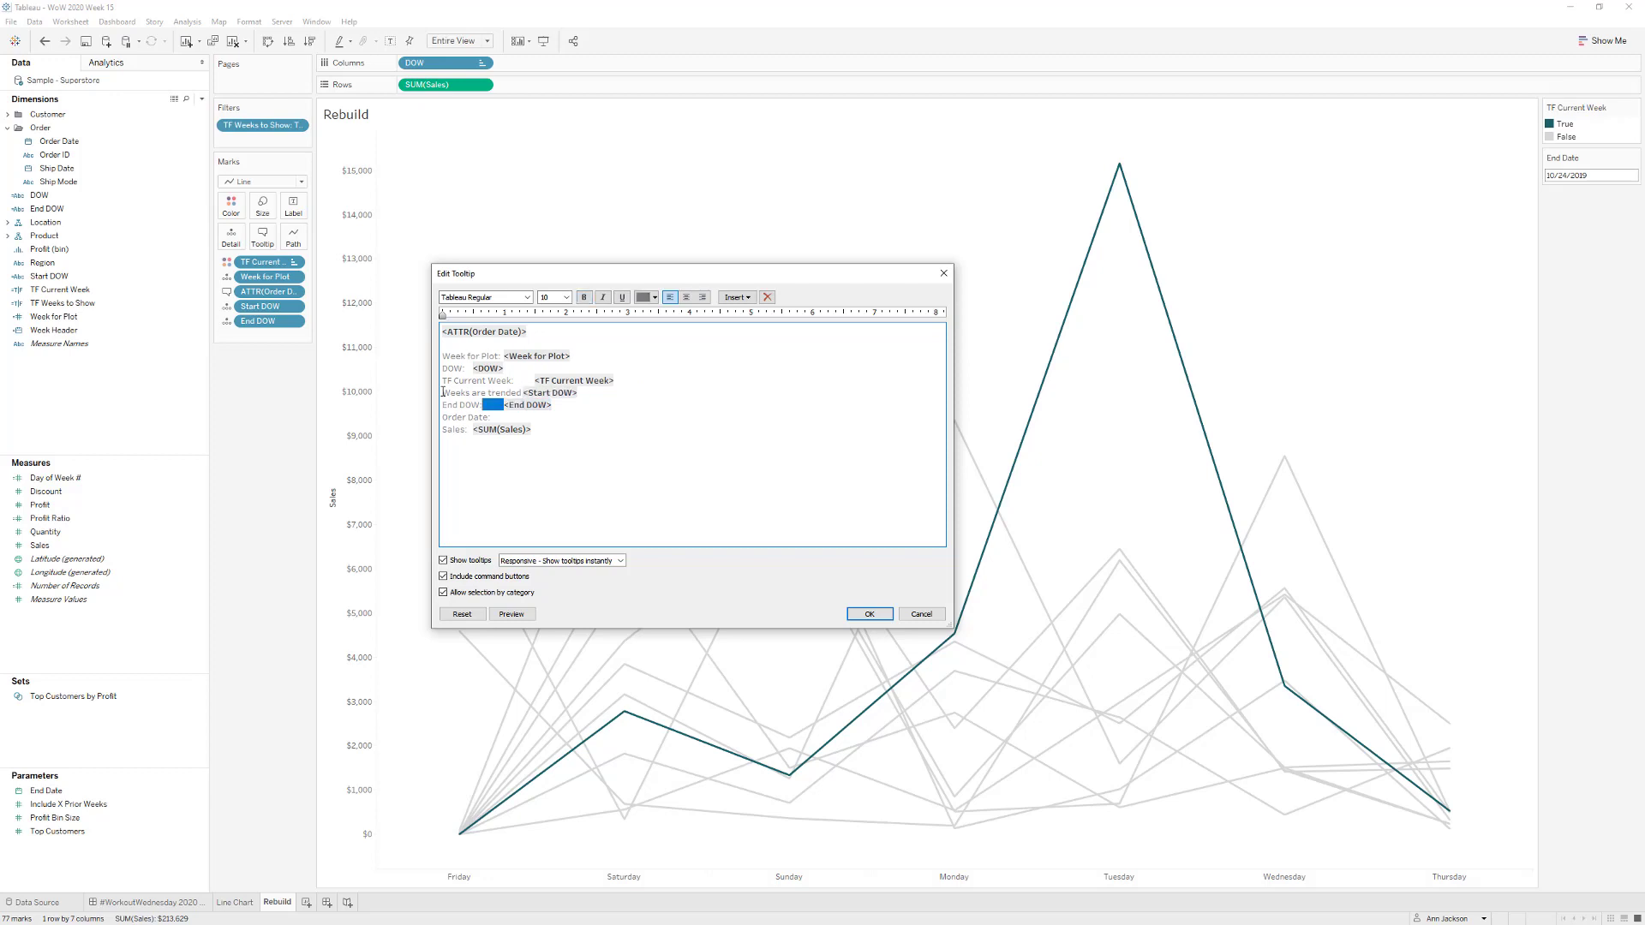
key(shift+Left)
text(to)
key(BackSpace)
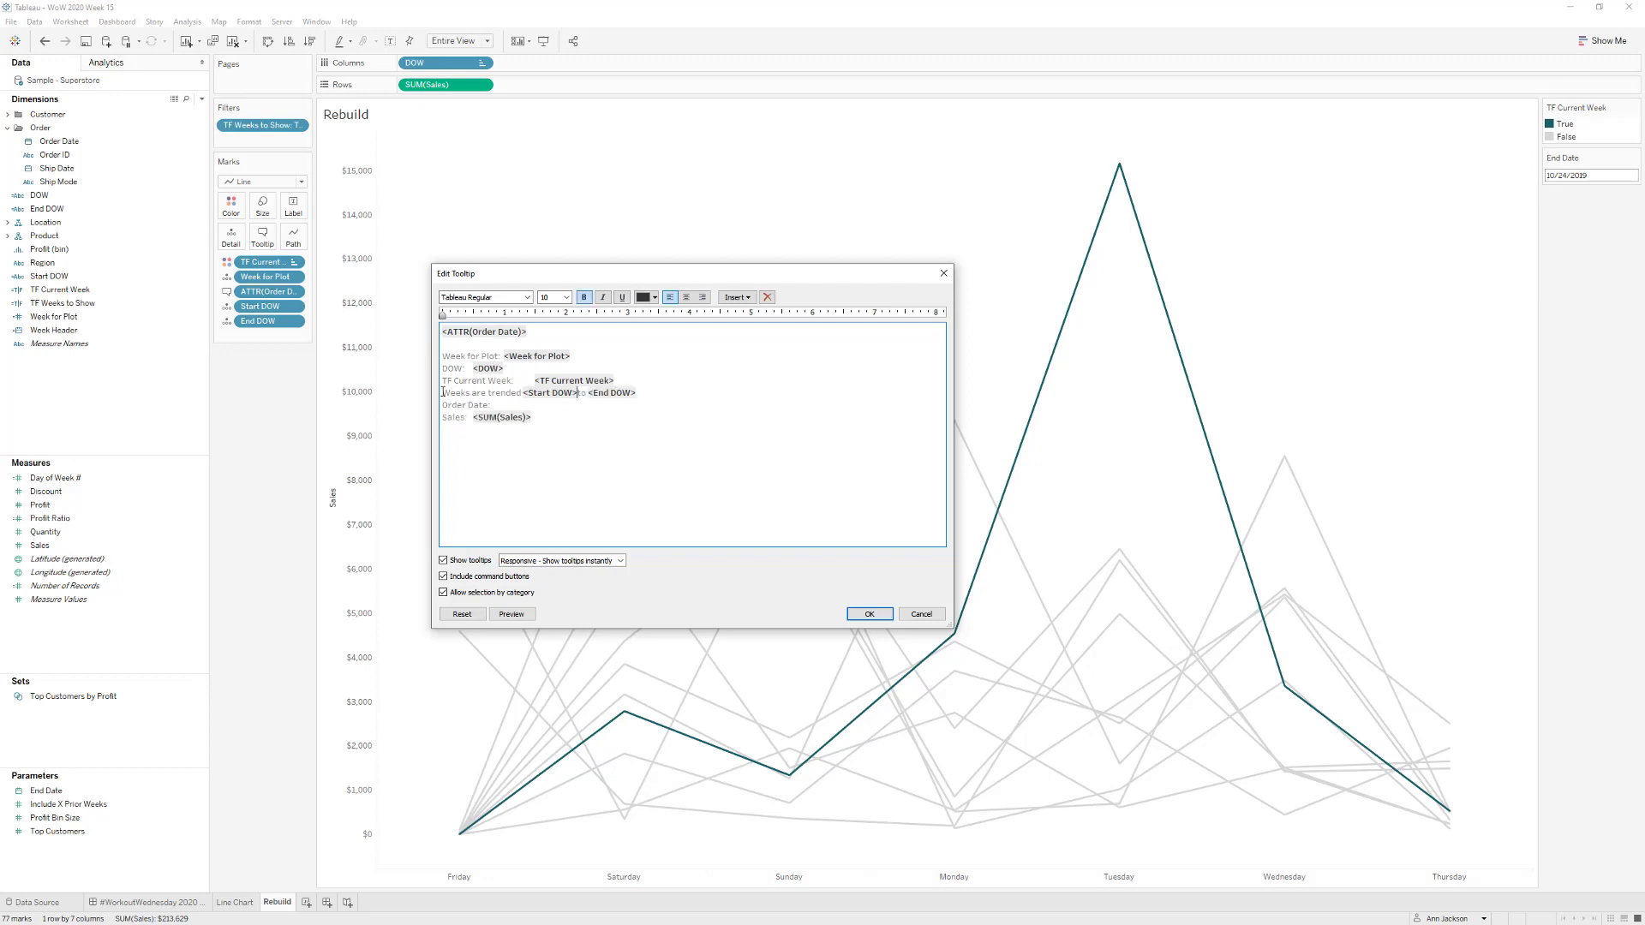
- Move the Sales line directly under the order date in the tooltip
drag(539, 419, 441, 421)
key(ctrl+c)
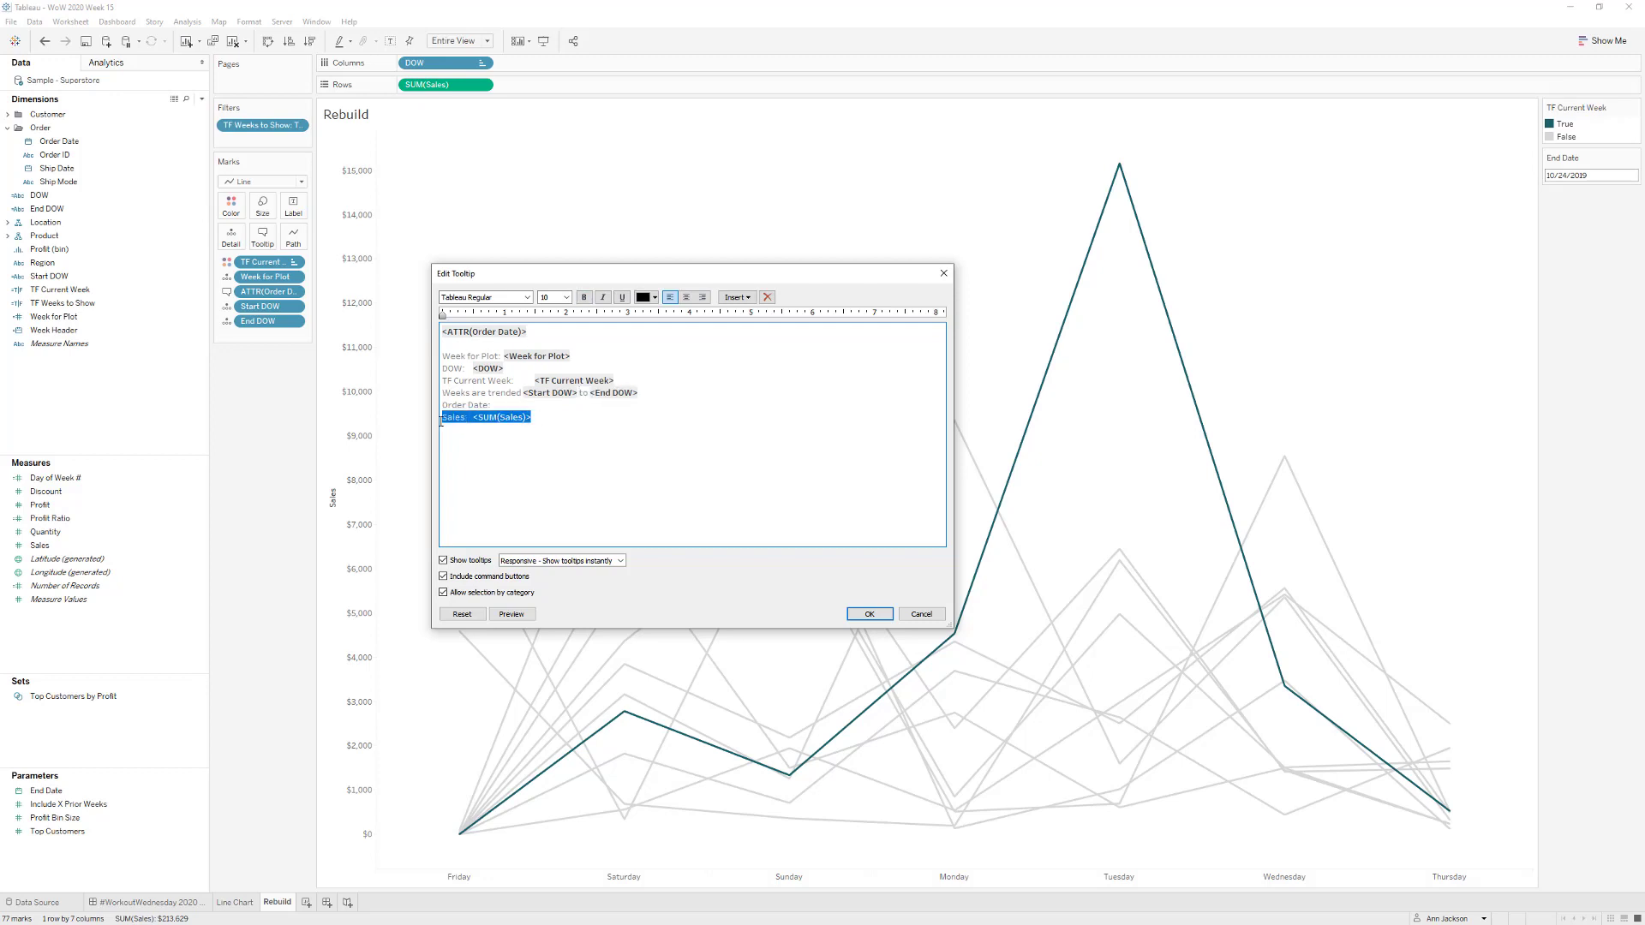
key(BackSpace)
click(443, 345)
key(ctrl+v)
- Delete the Week for Plot, DOW, TF Current Week and Order Date label lines, then apply
drag(442, 355, 628, 377)
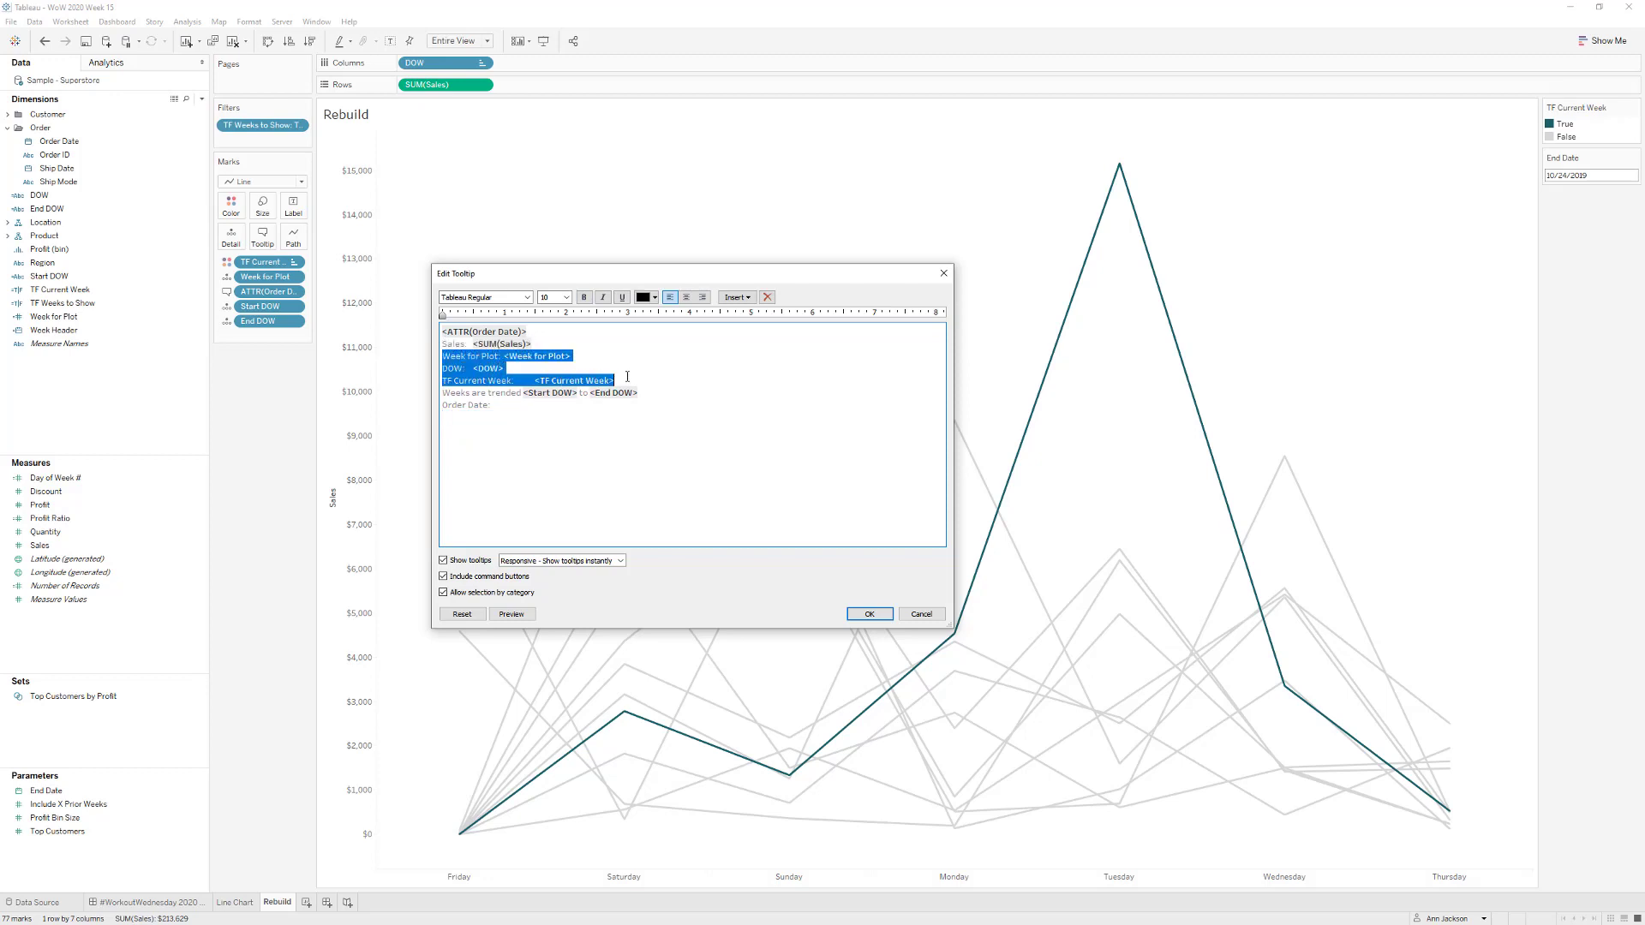
key(BackSpace)
key(Delete)
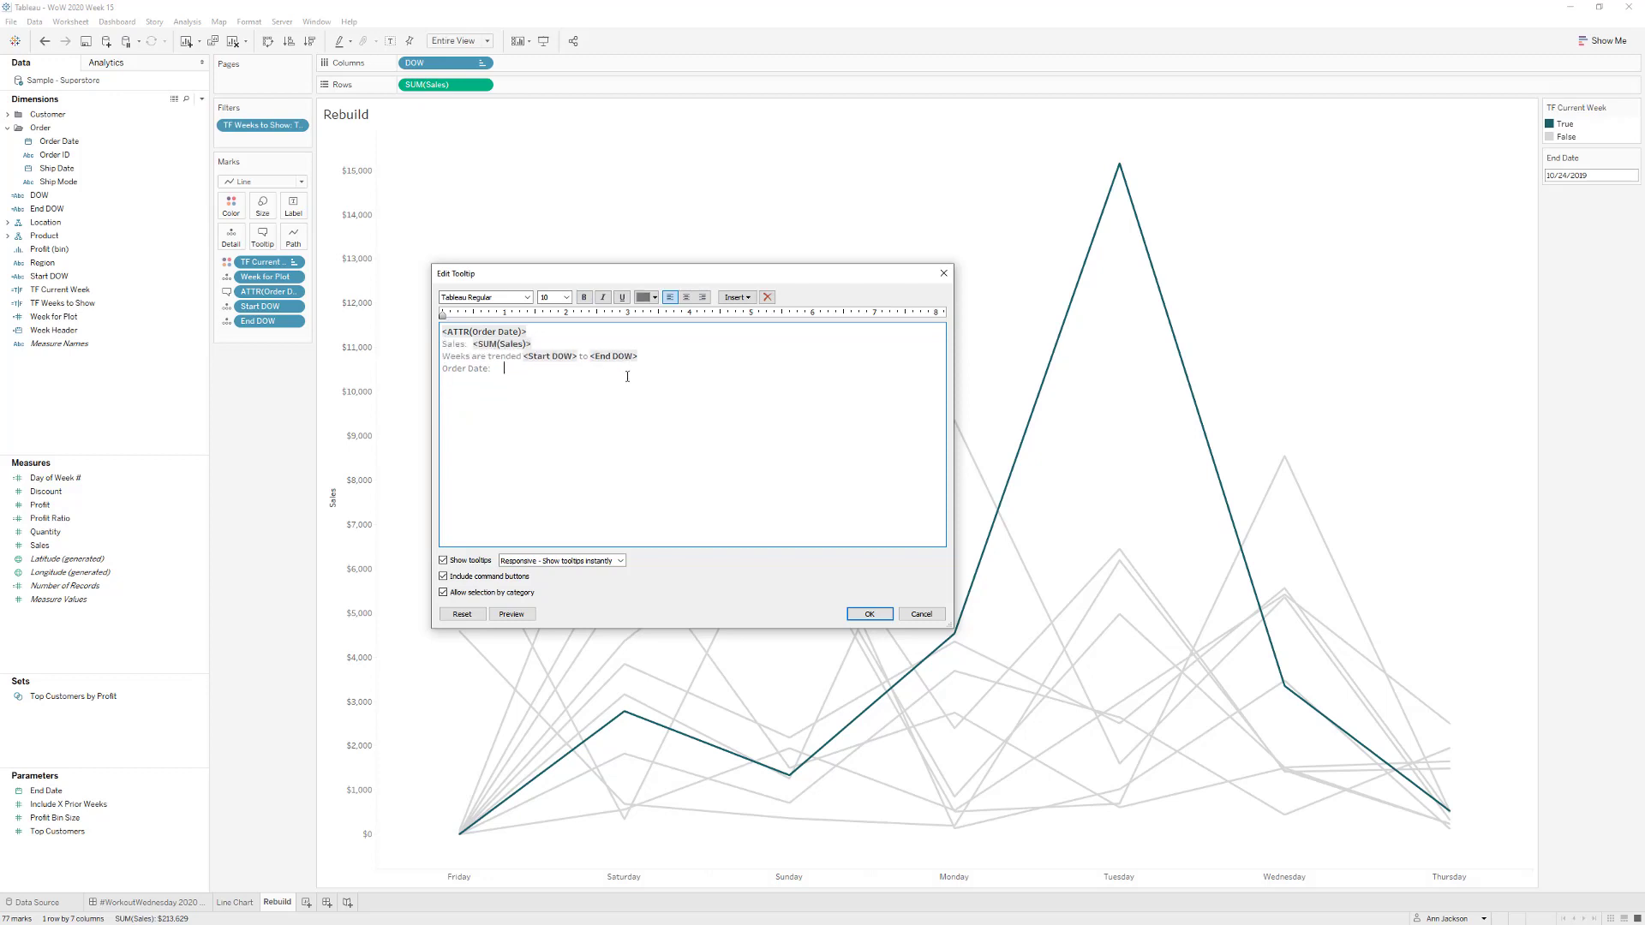
key(BackSpace)
key(BackSpace)
key(BackSpace)
key(BackSpace)
key(BackSpace)
key(BackSpace)
key(BackSpace)
key(BackSpace)
key(BackSpace)
key(BackSpace)
key(BackSpace)
key(BackSpace)
key(Home)
key(Return)
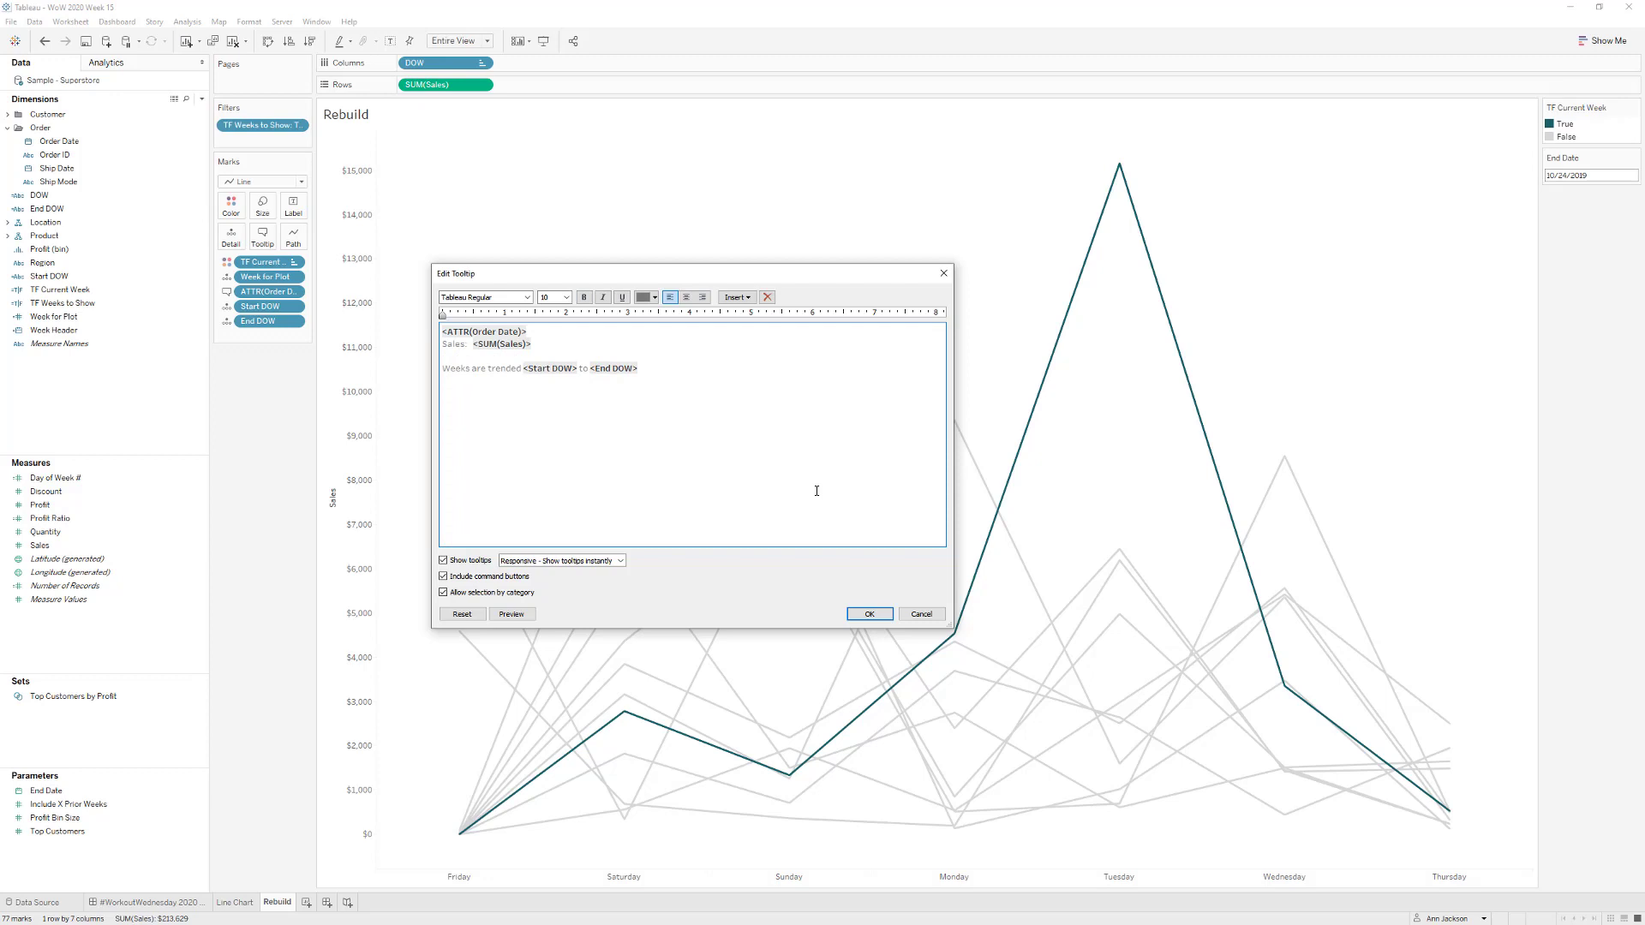
click(869, 614)
mouse_move(636, 712)
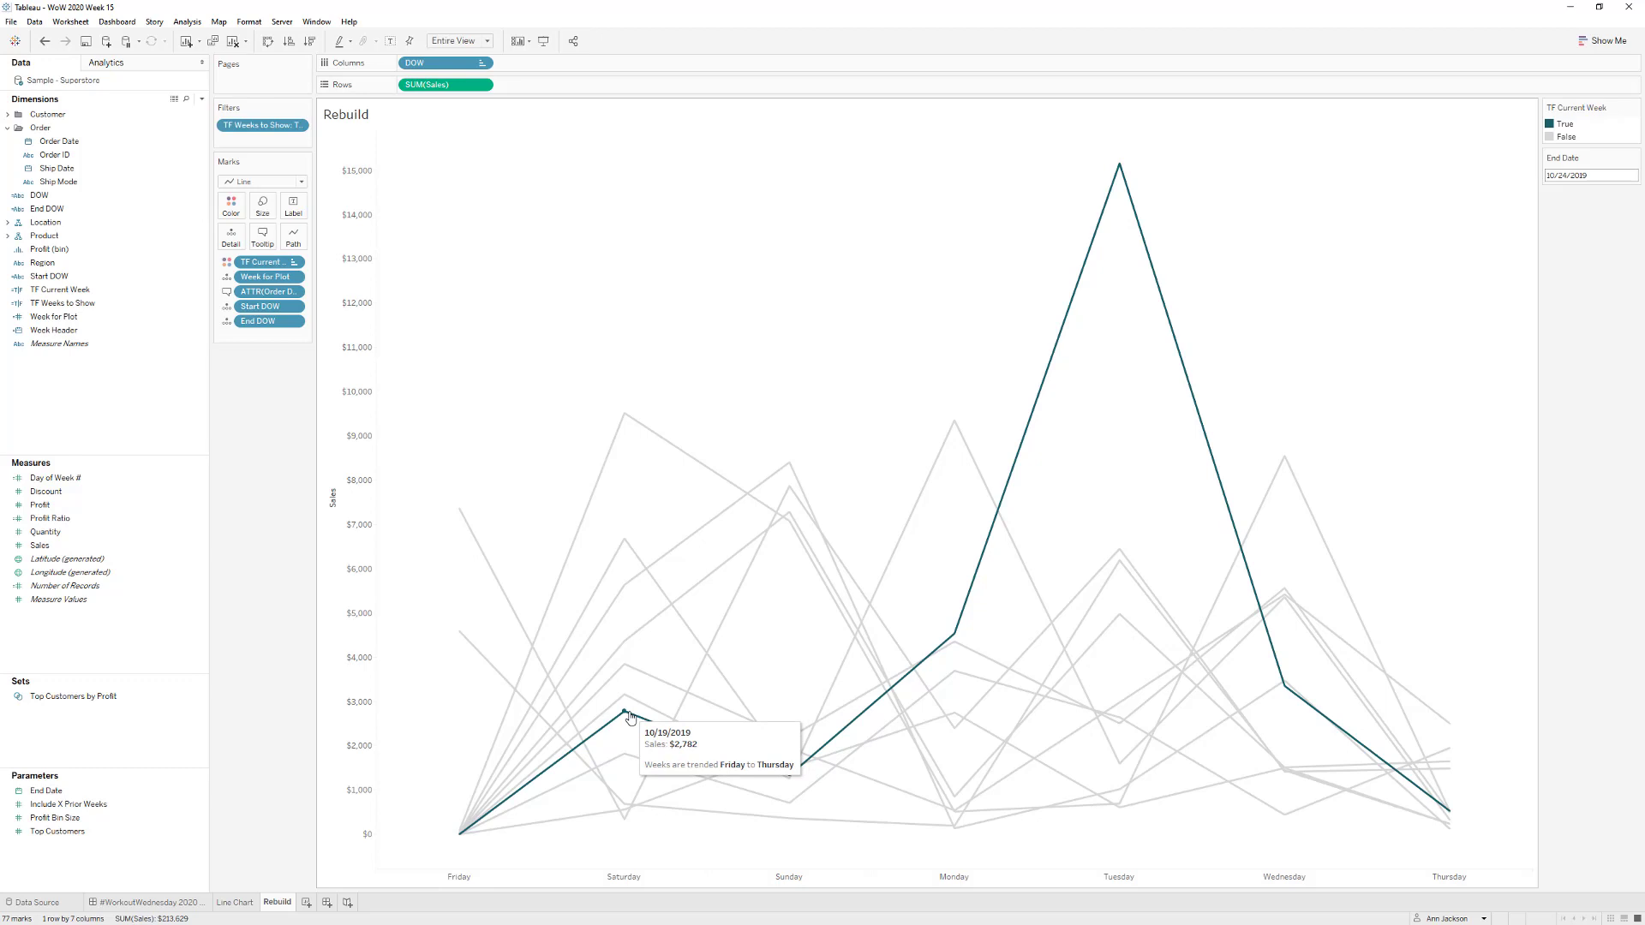
mouse_move(486, 833)
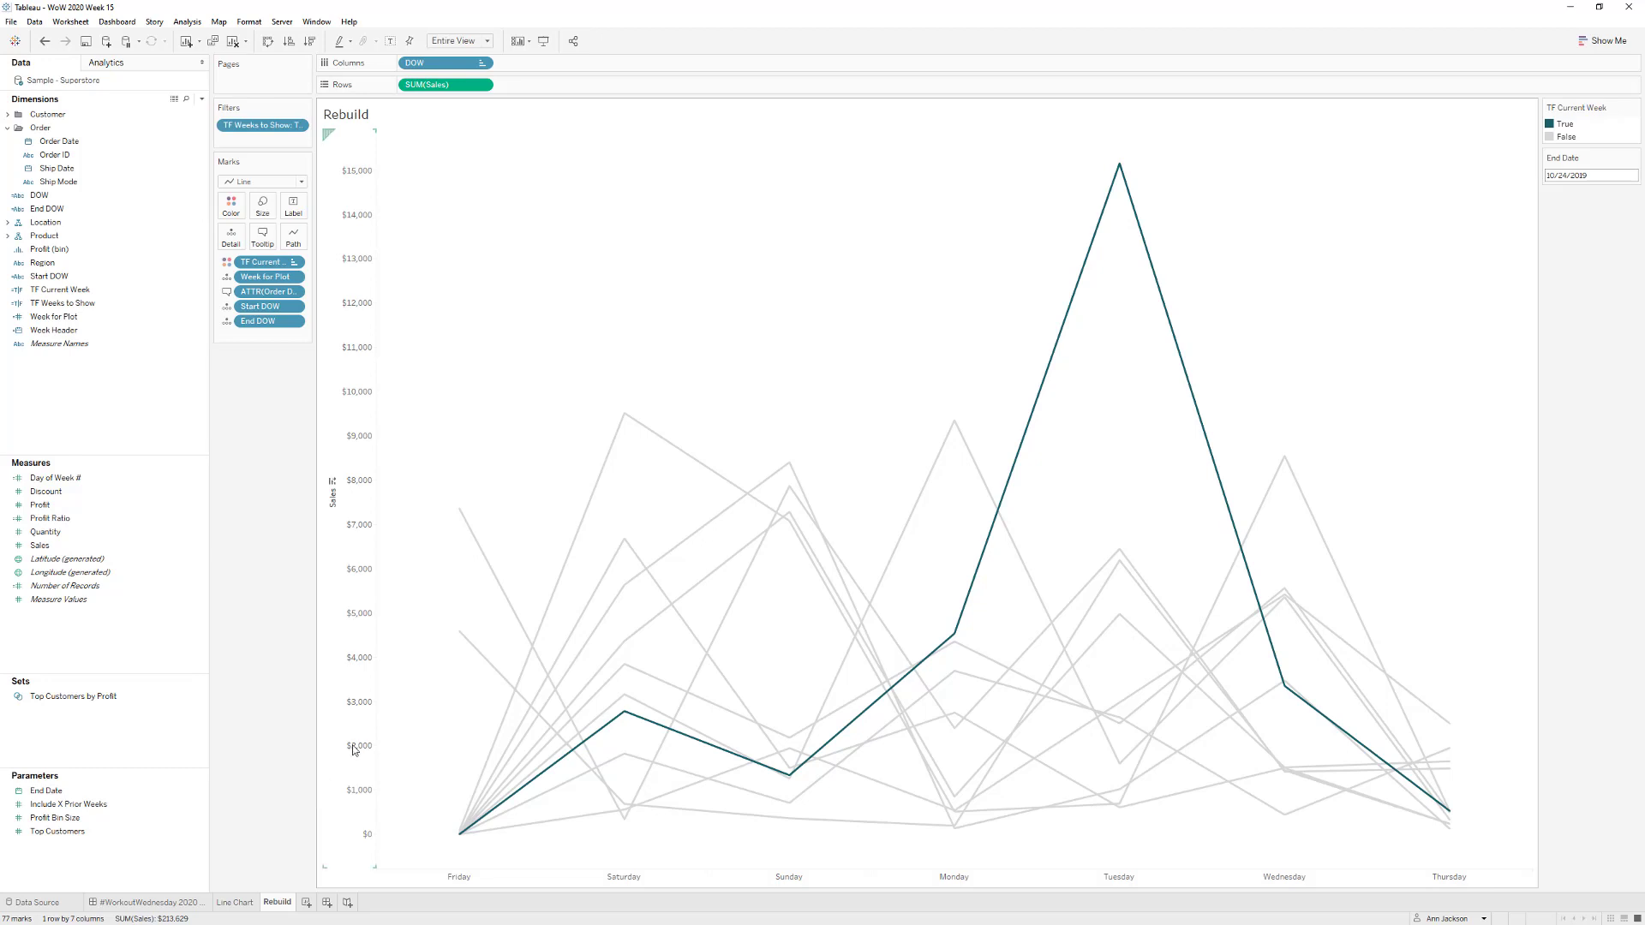
click(246, 904)
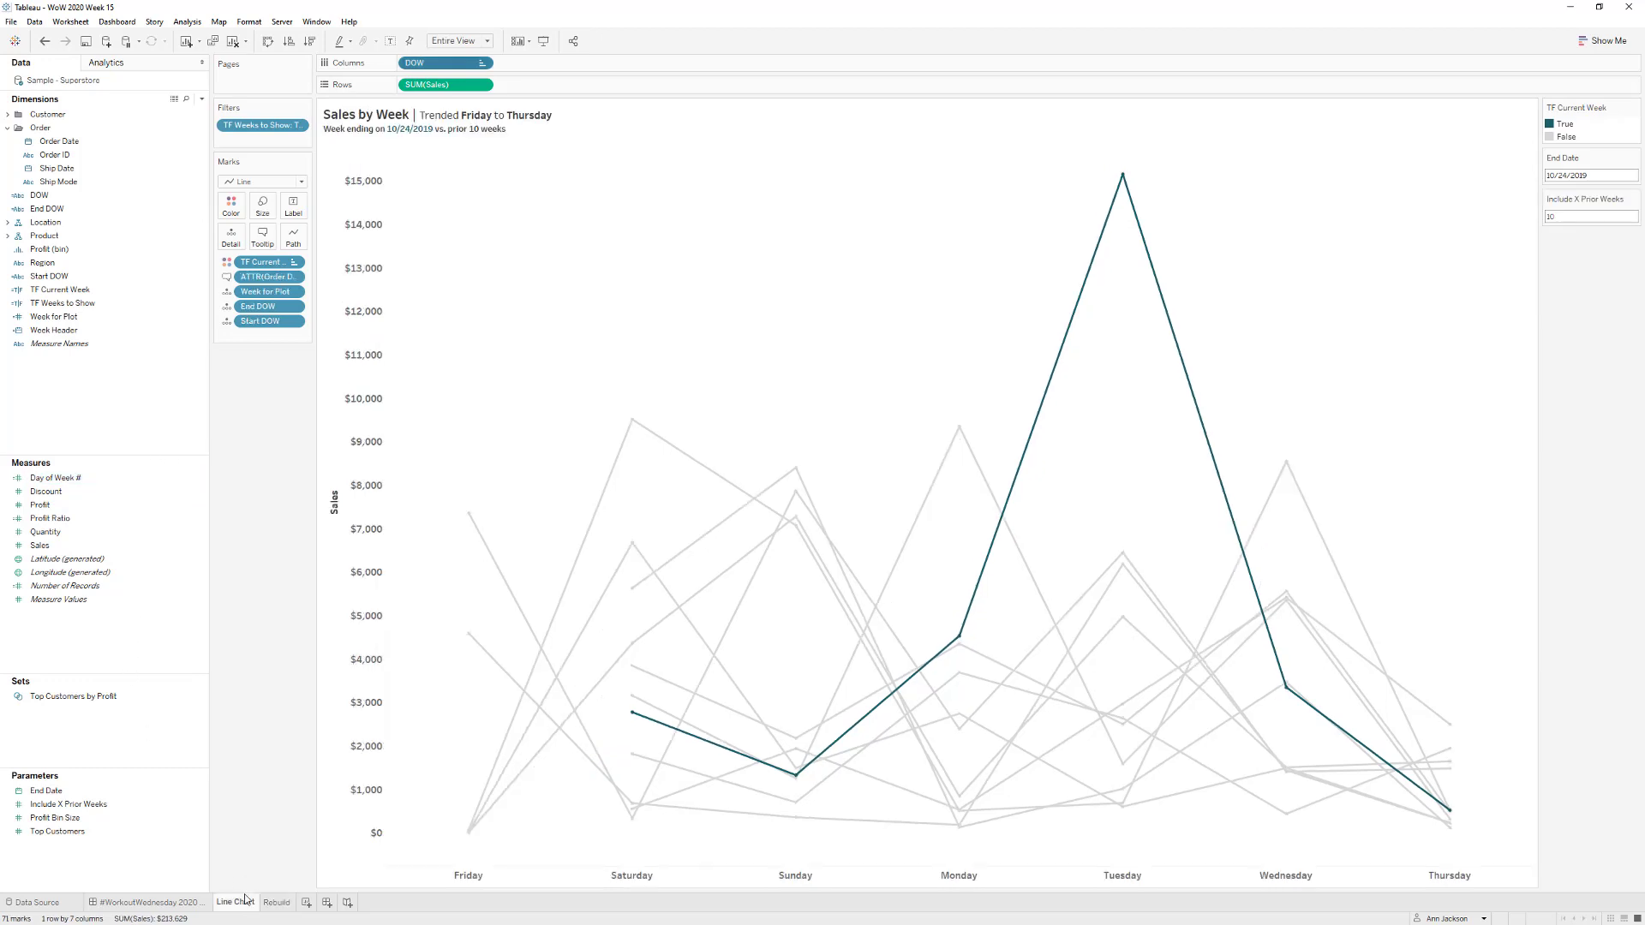
click(263, 235)
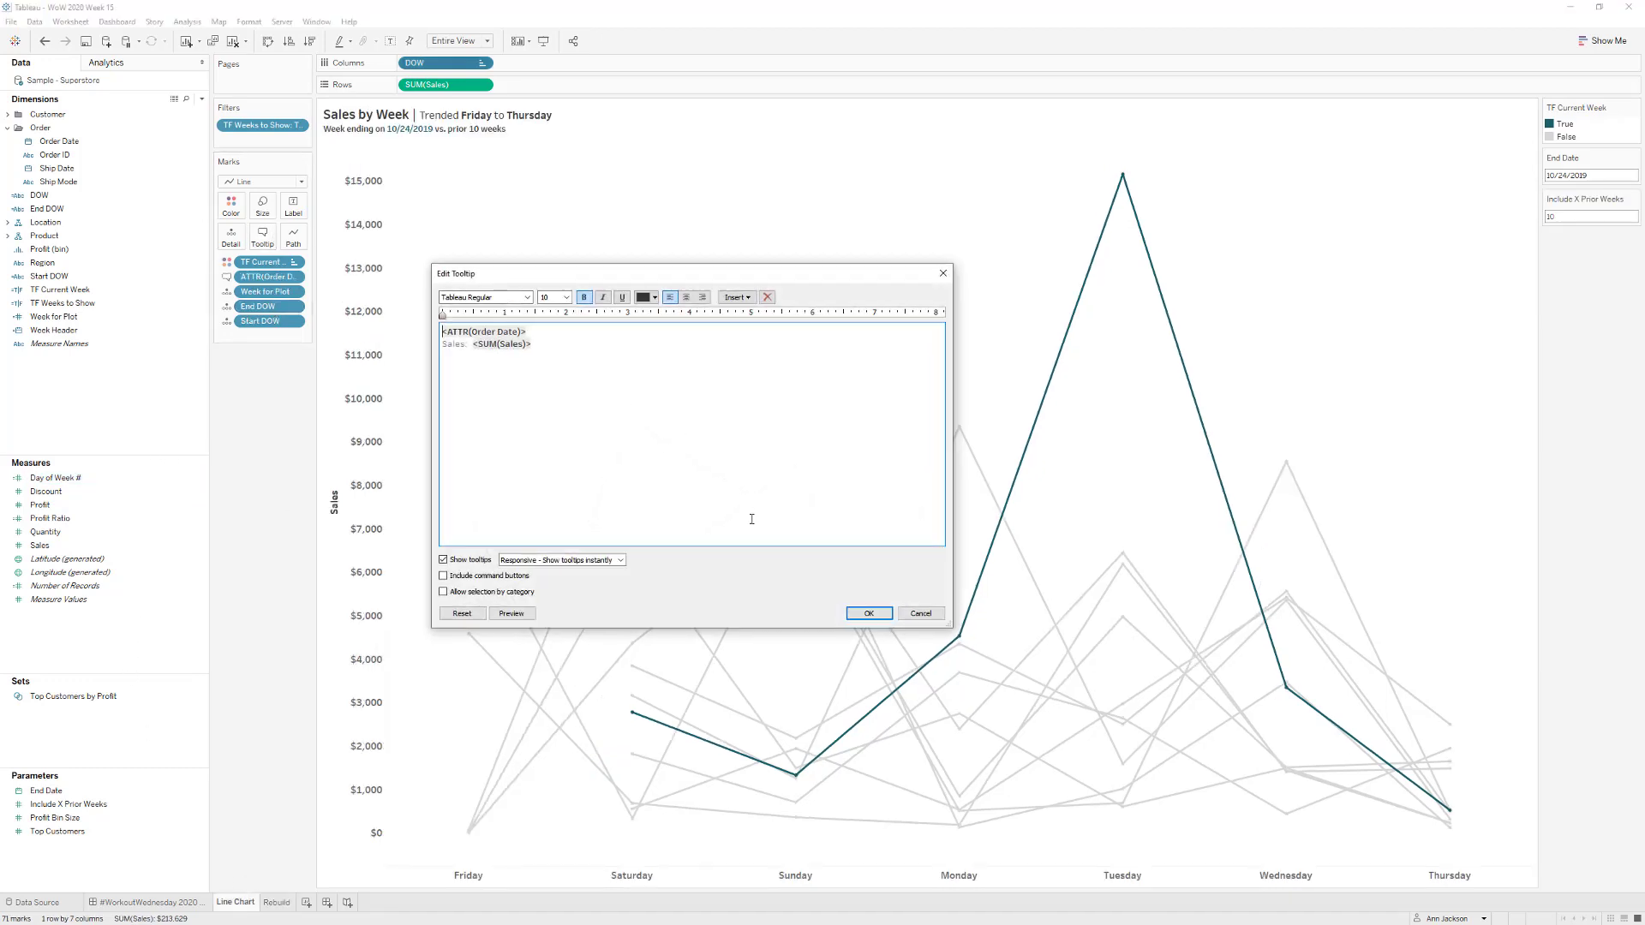
click(921, 613)
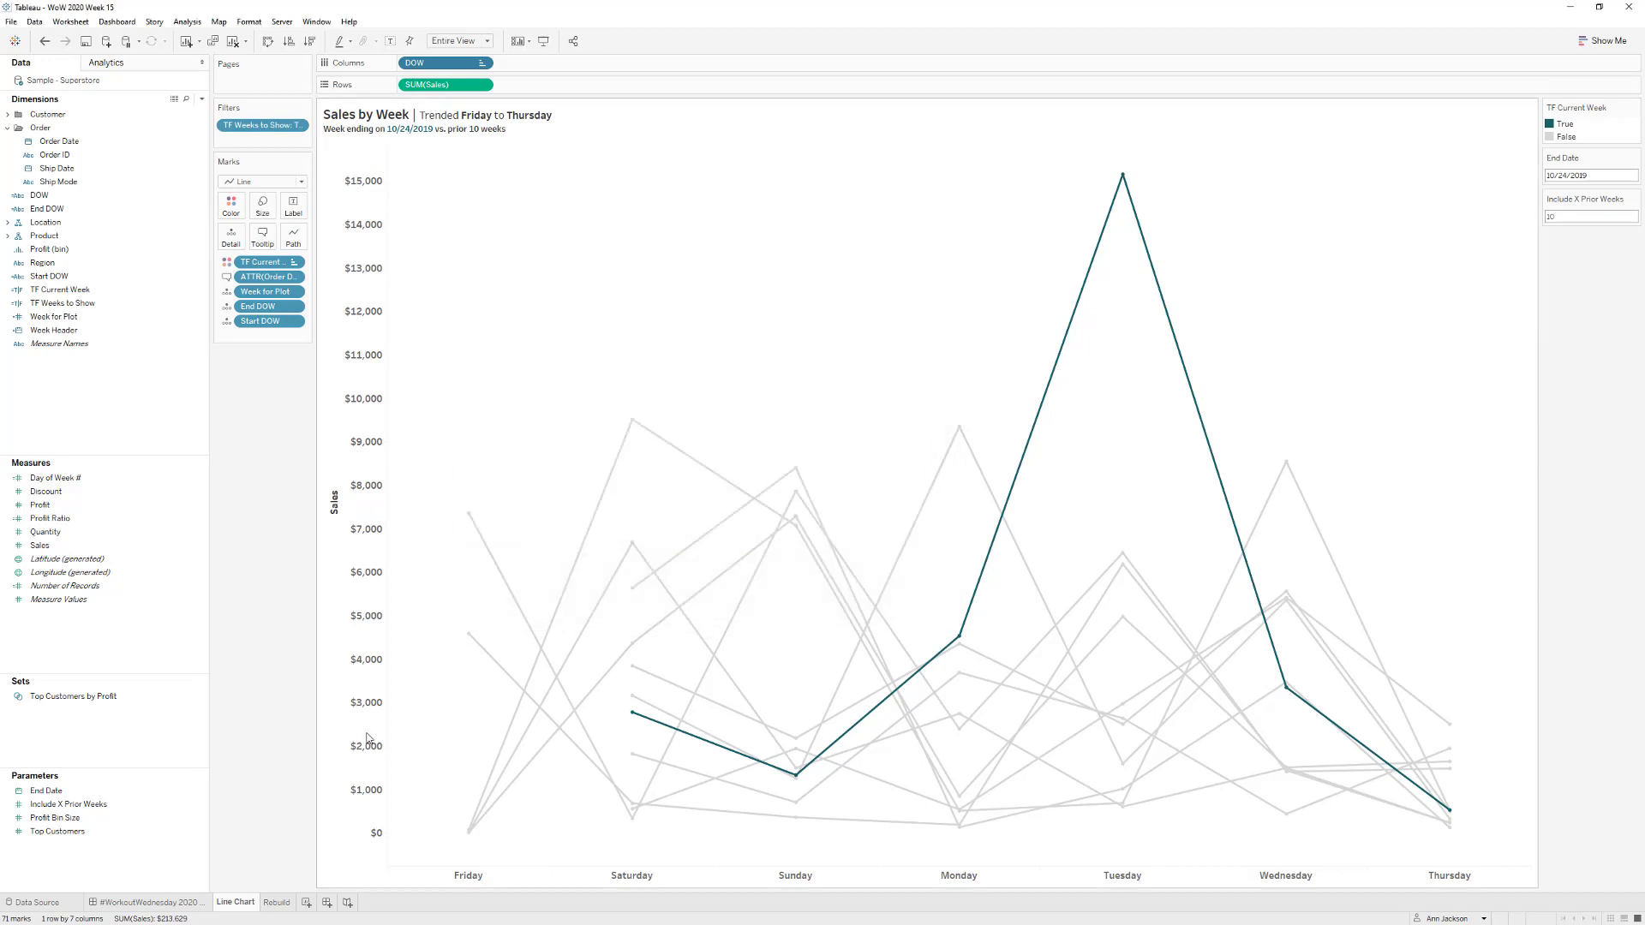
click(284, 905)
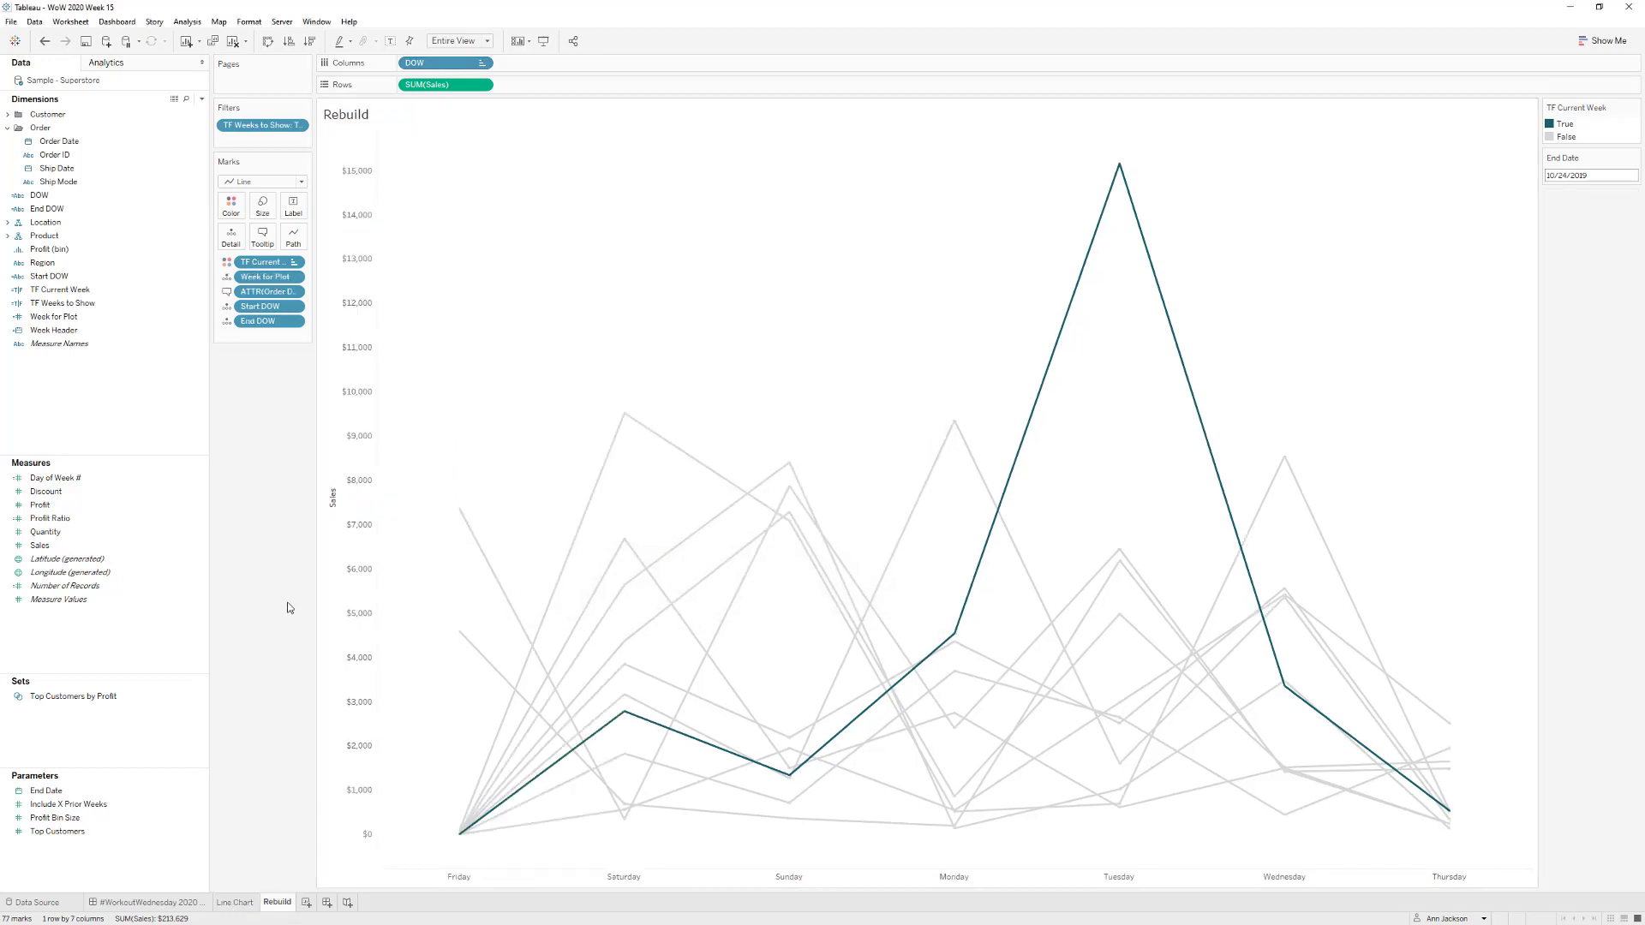
click(116, 291)
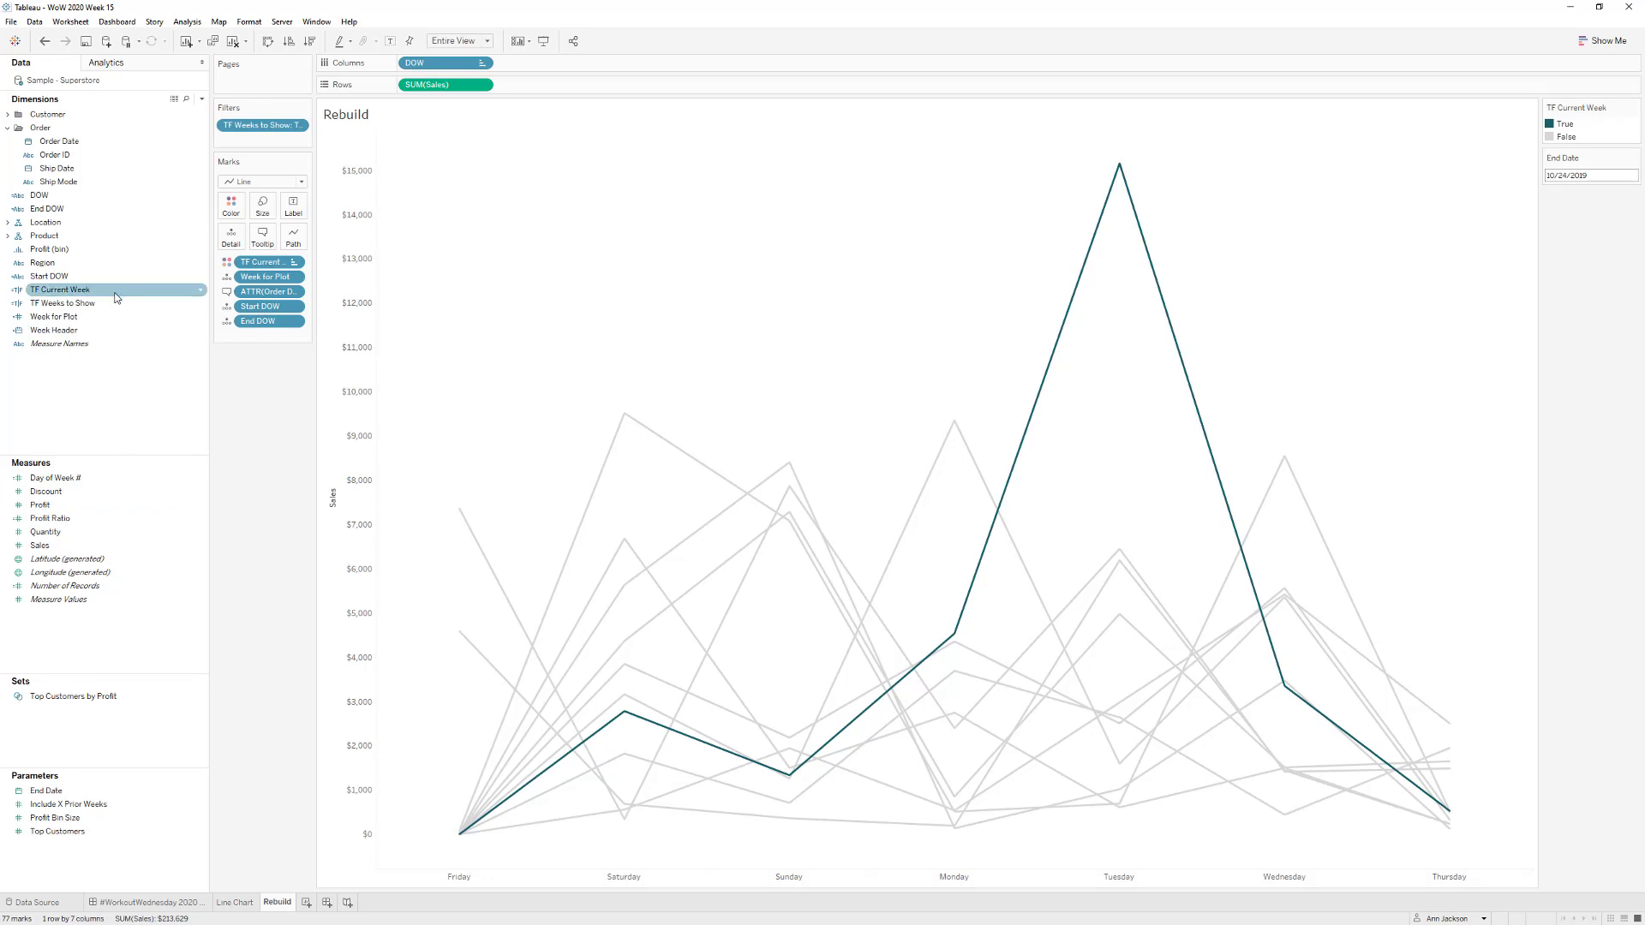
right_click(99, 330)
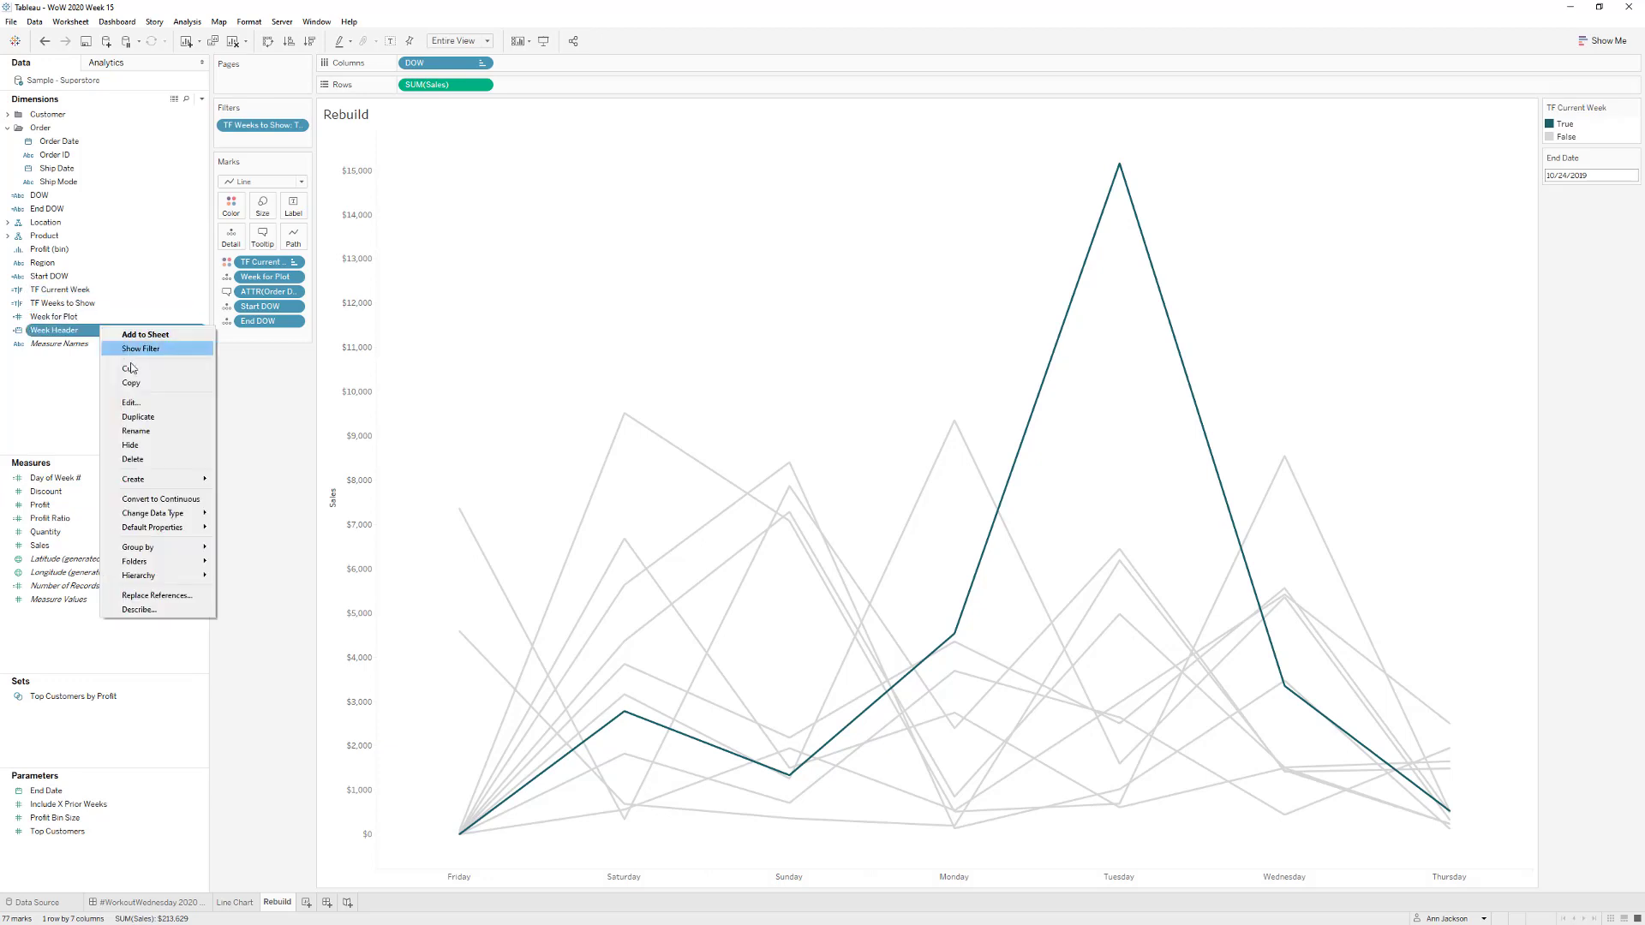
click(141, 407)
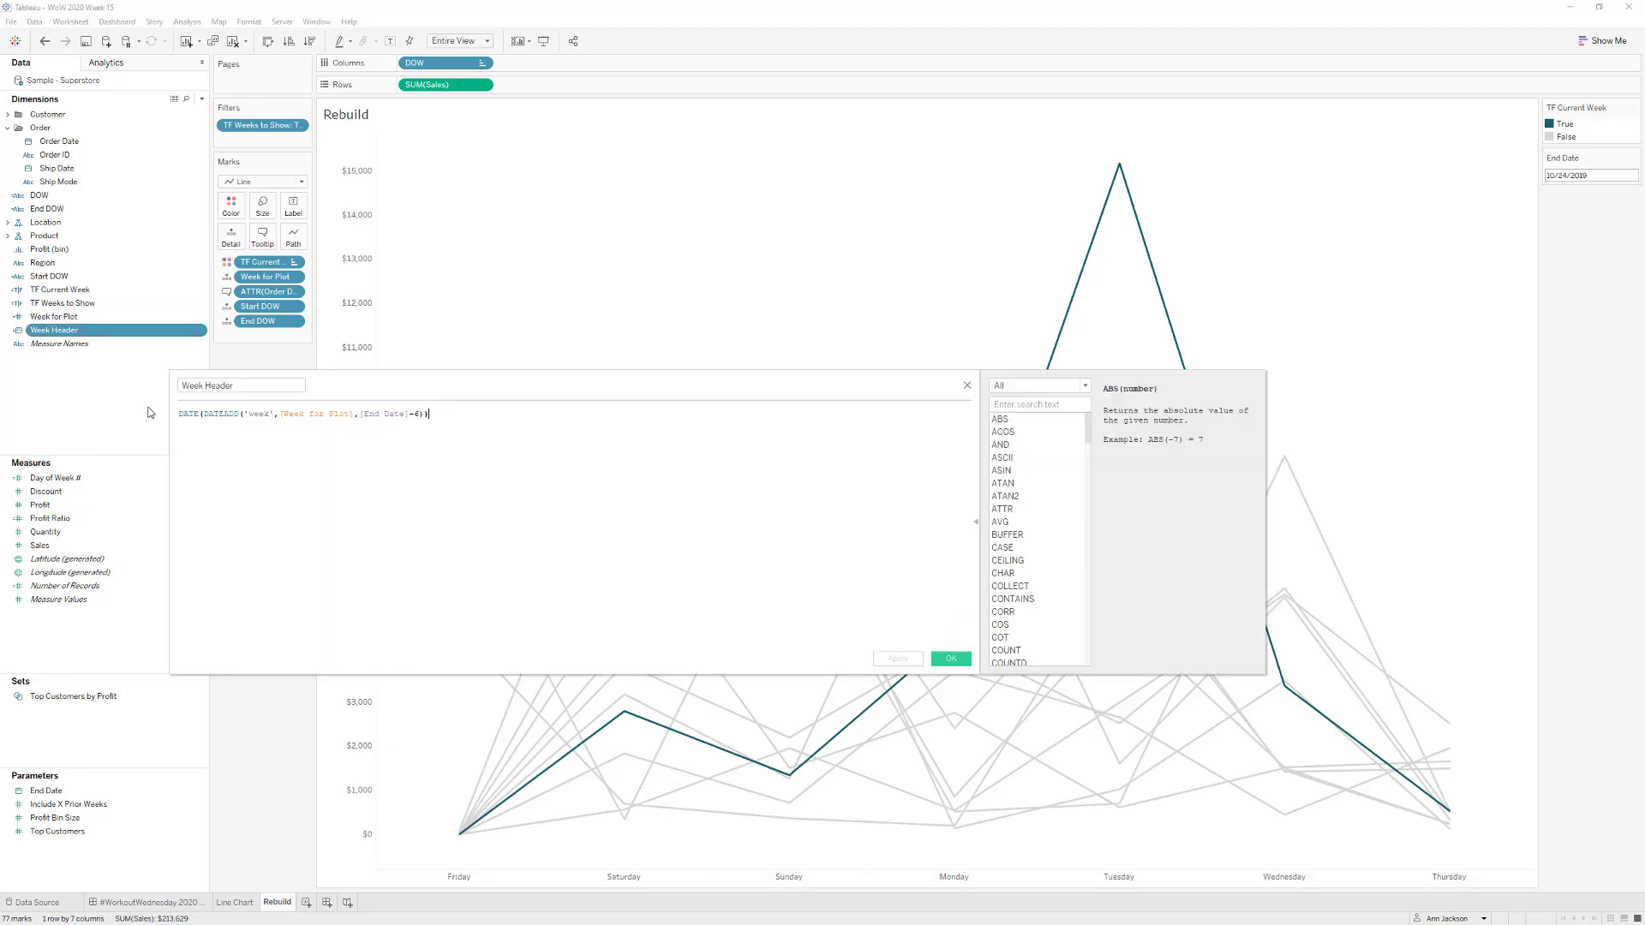
click(967, 386)
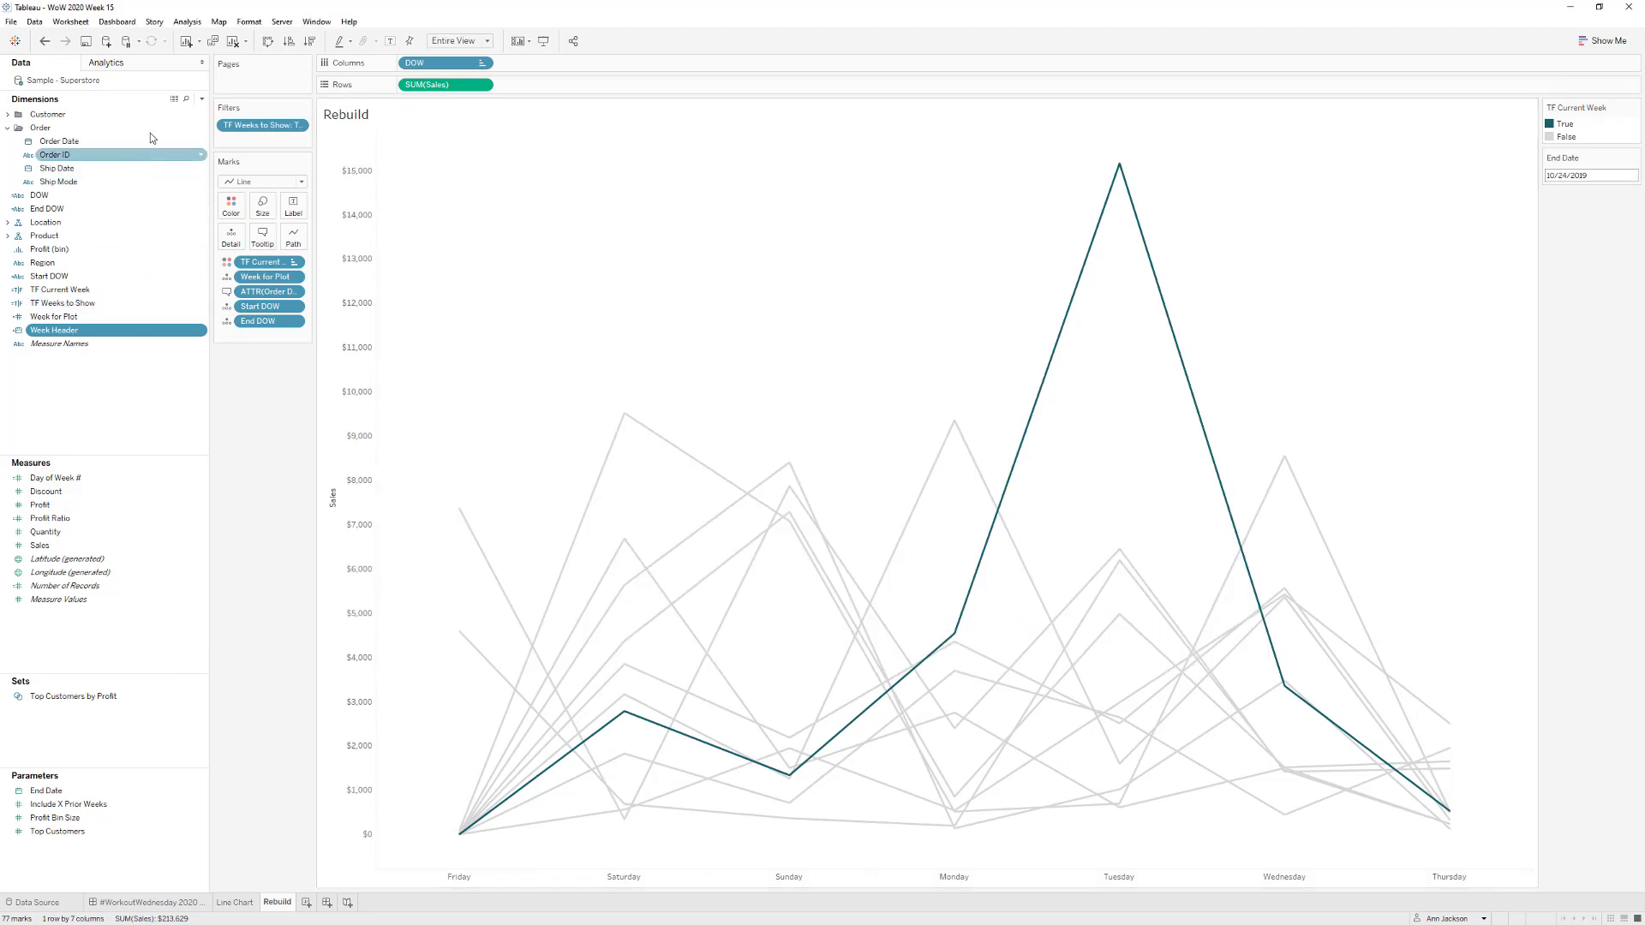
- Create a calculated field named 'Pretty Order Date' with formula ATTR([Order Date])
click(202, 99)
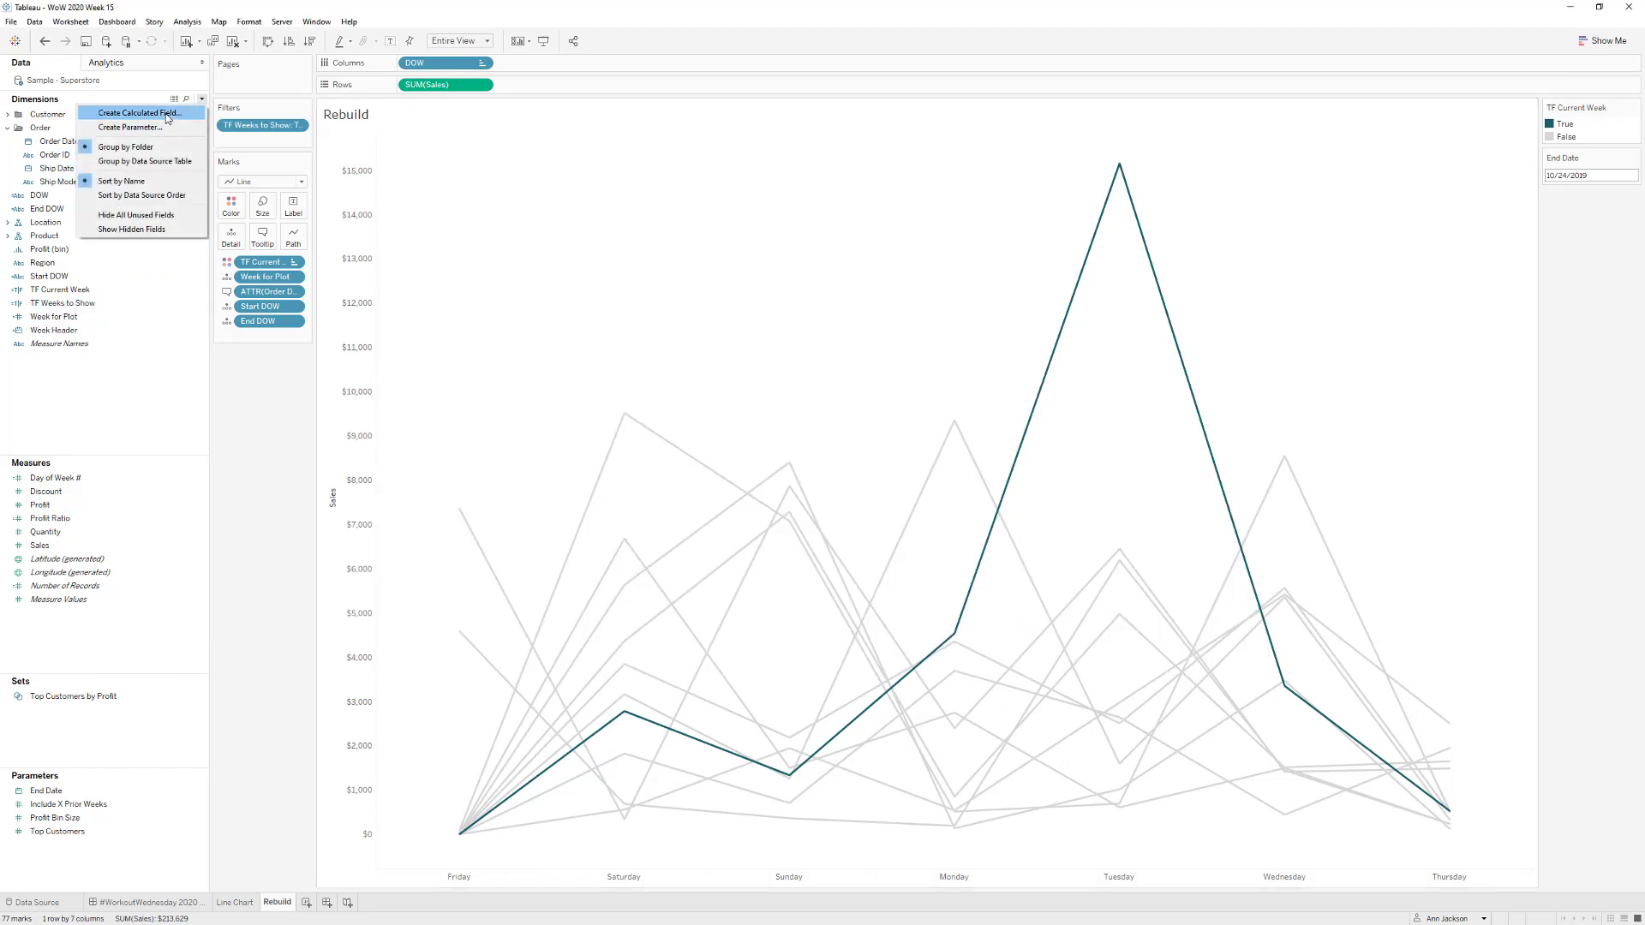
click(170, 116)
drag(359, 383, 424, 469)
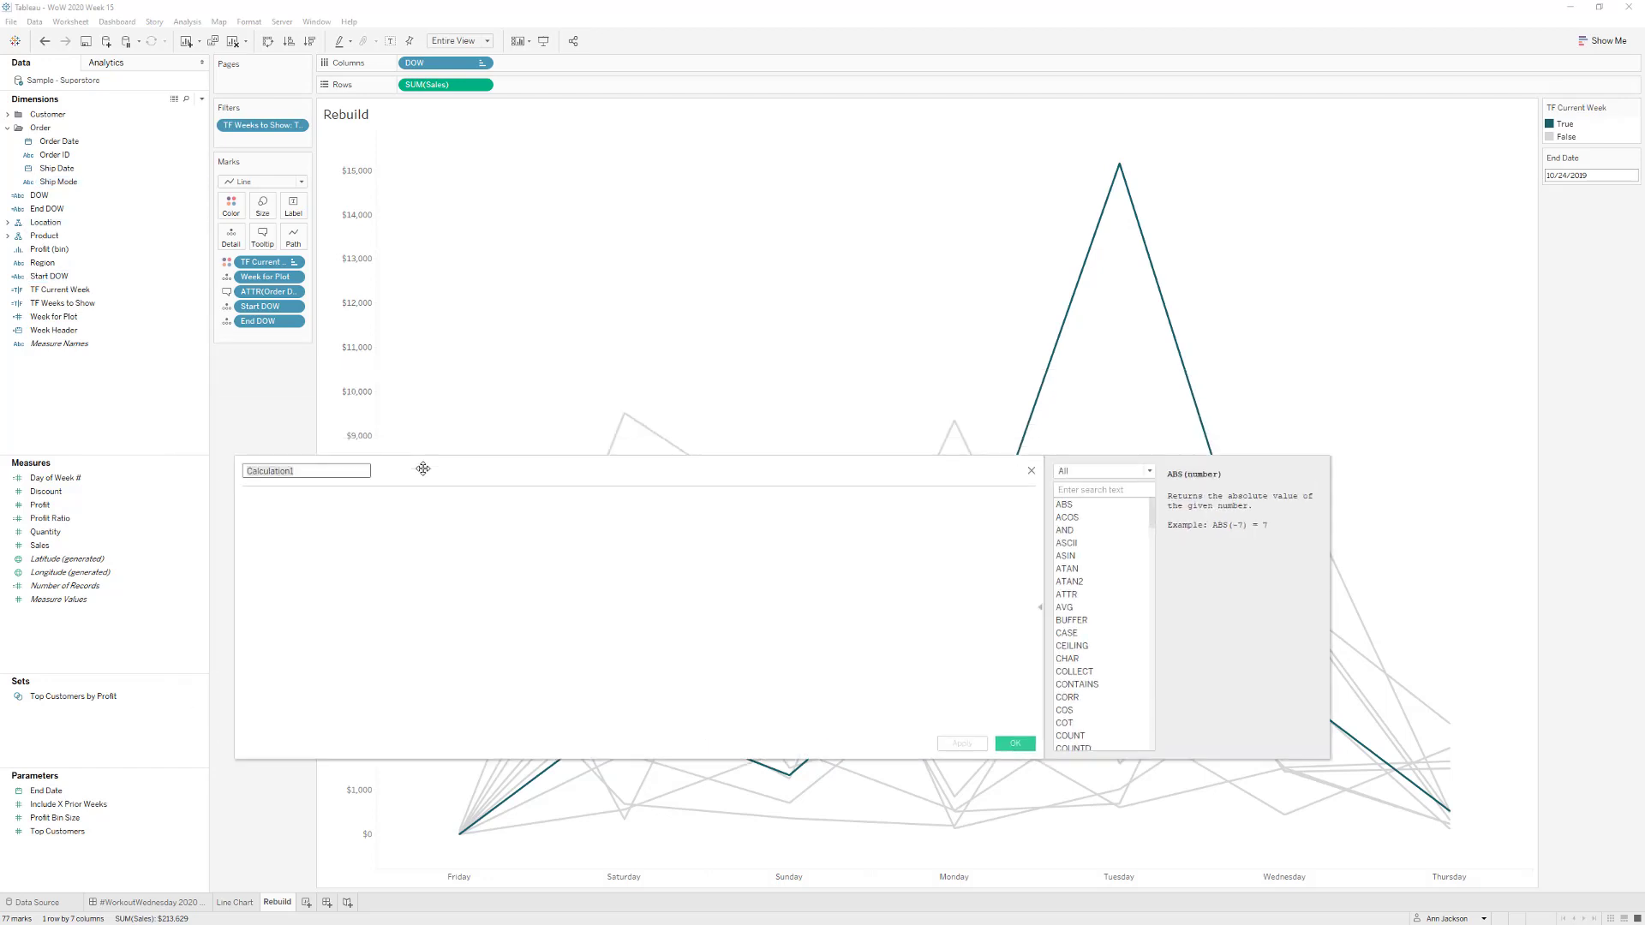
text(Pretty Order Date)
click(353, 518)
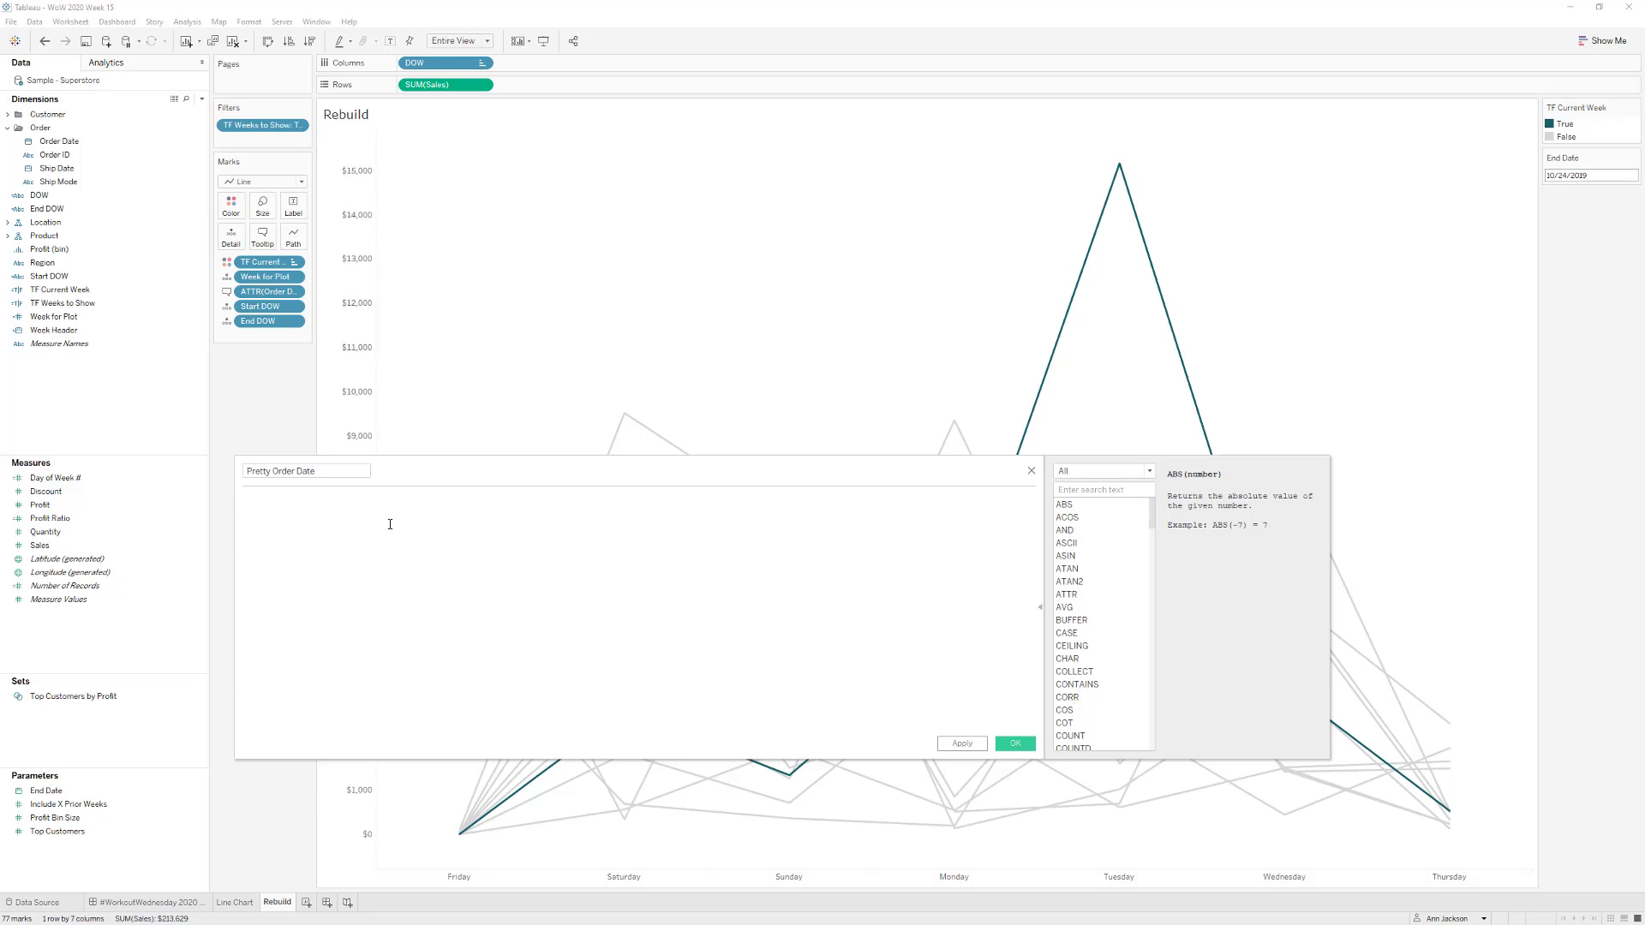
text(ATTR([Order Date])
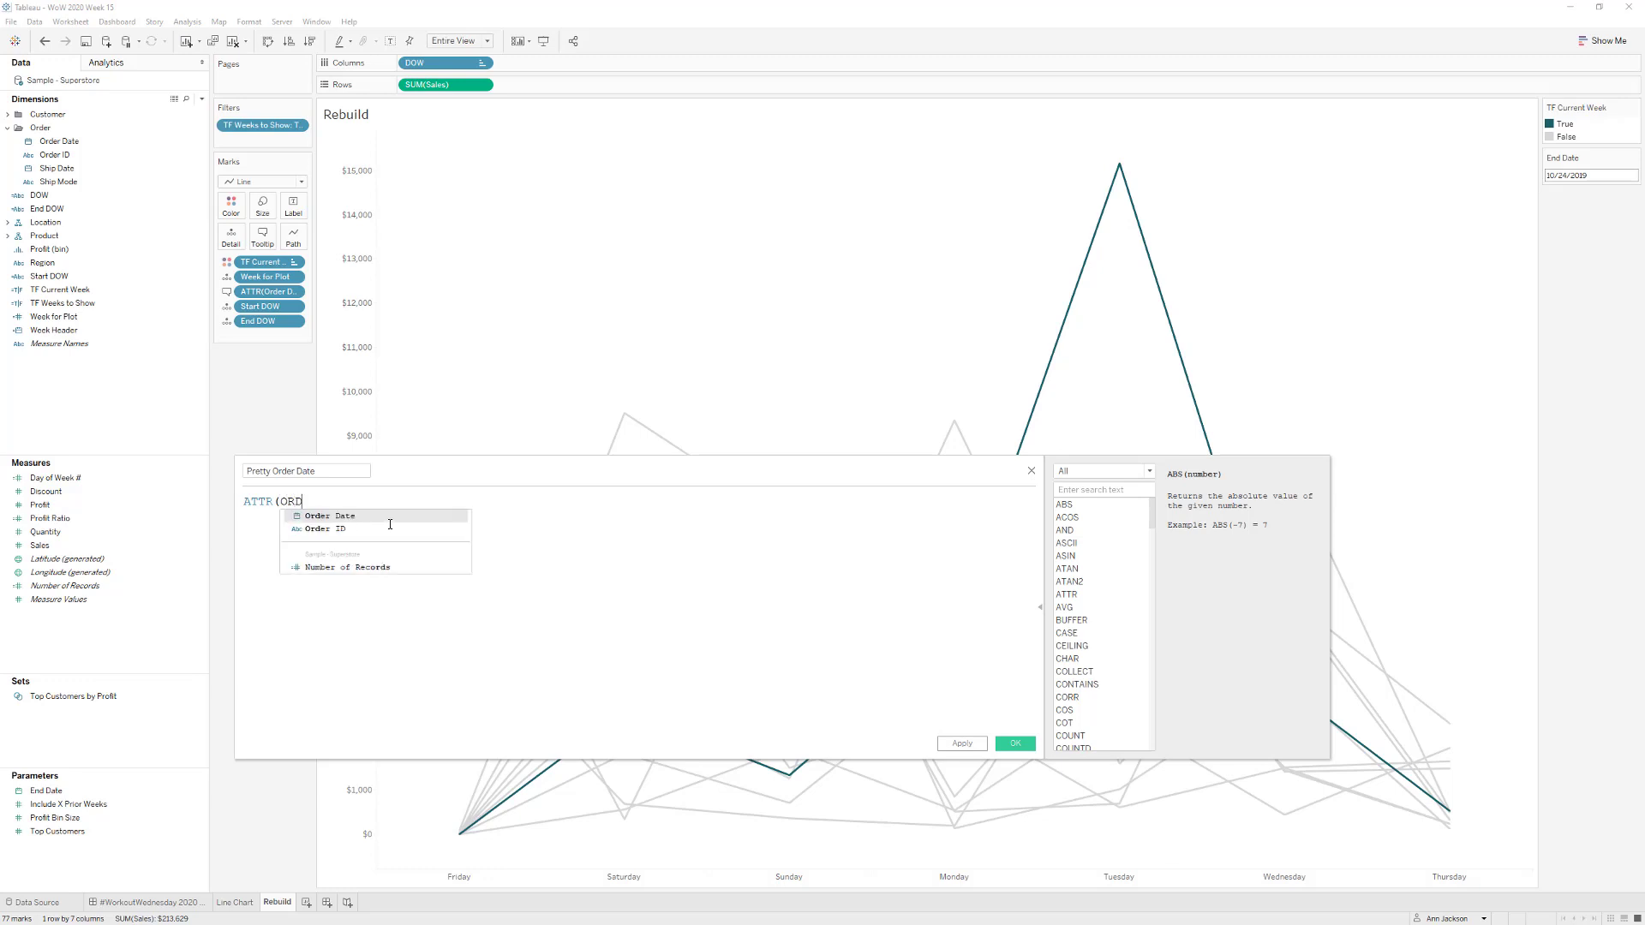
text())
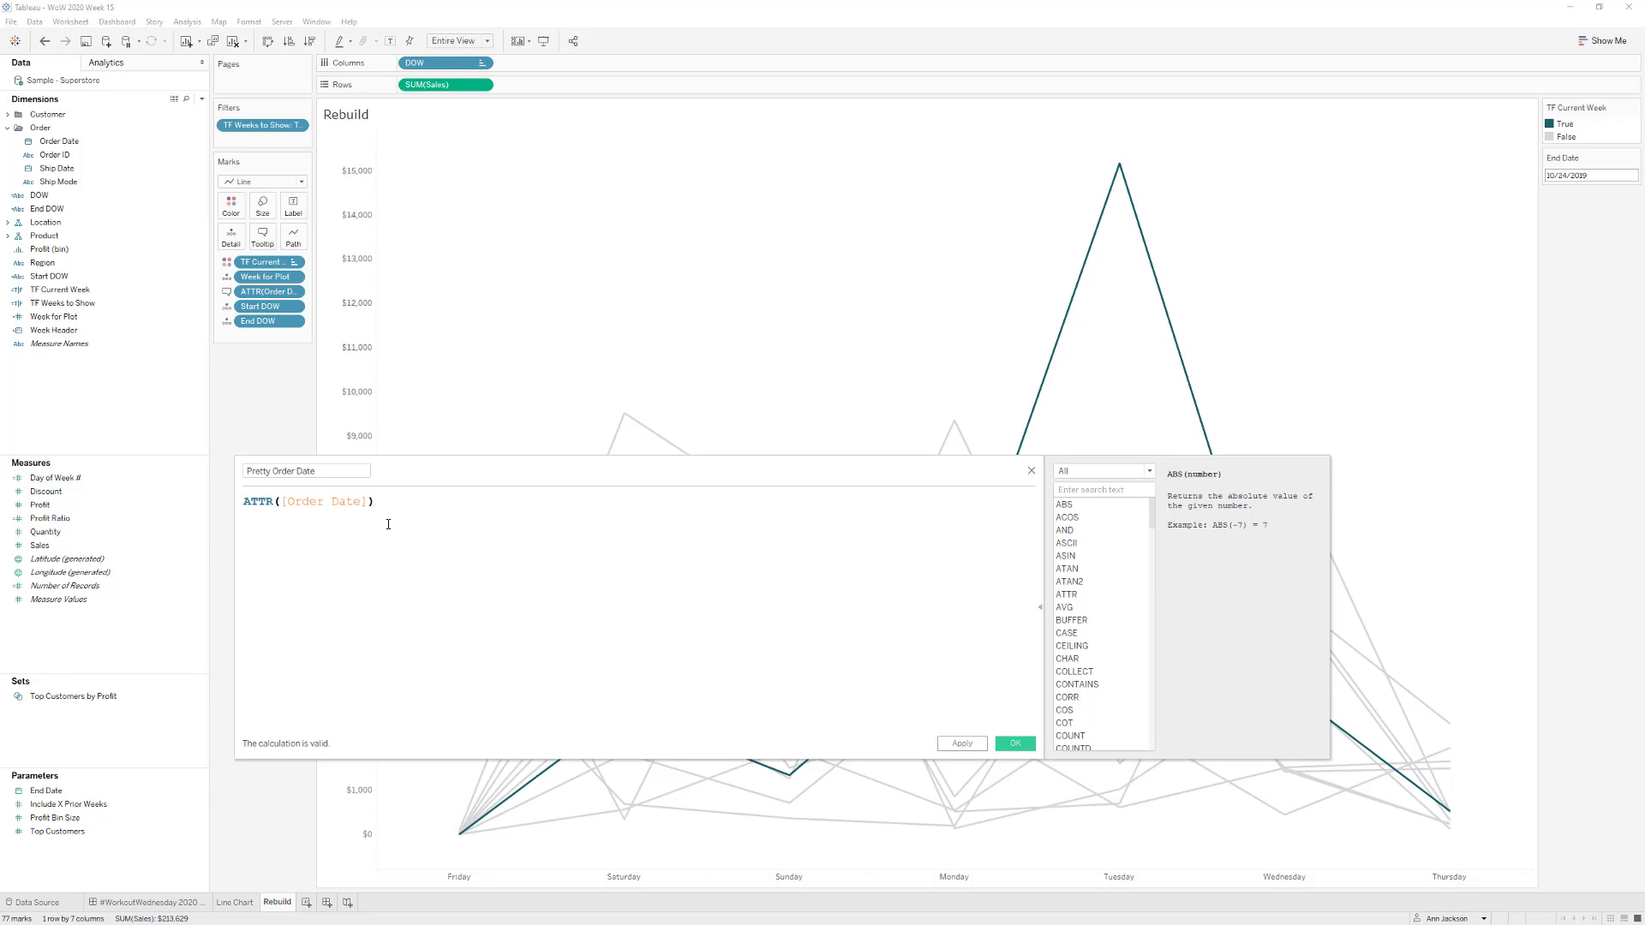
key(Home)
- Wrap the formula as IFNULL(ATTR([Order Date]), LOOKUP(ATTR([Order Date]),-1))
text(LOOKUP()
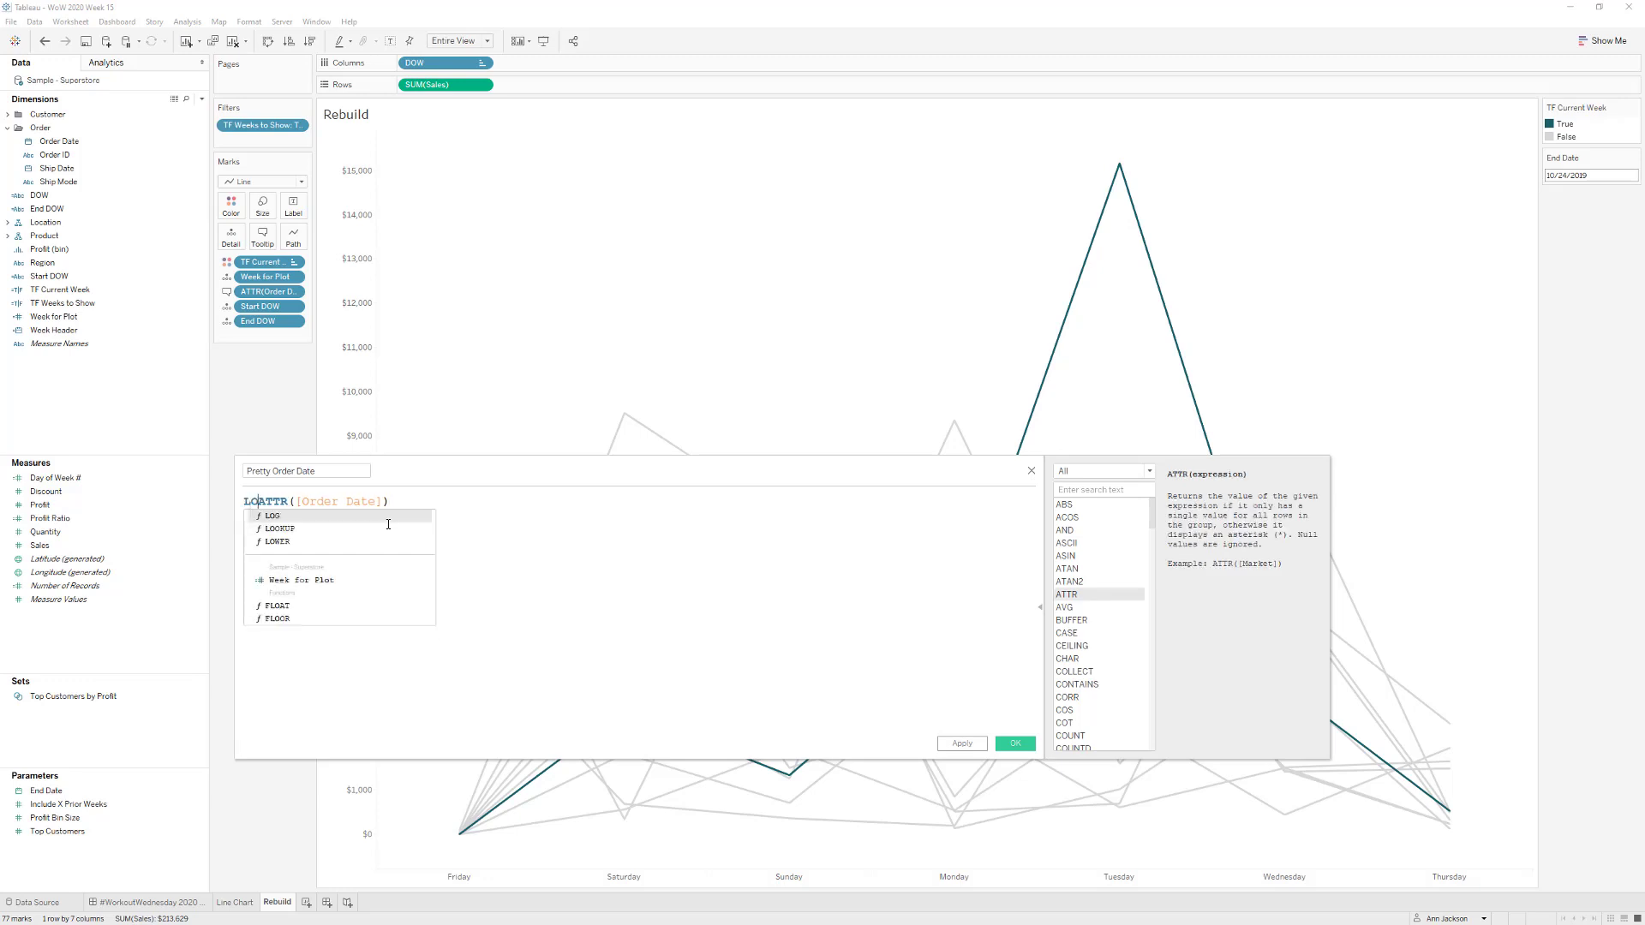
key(End)
text(,)
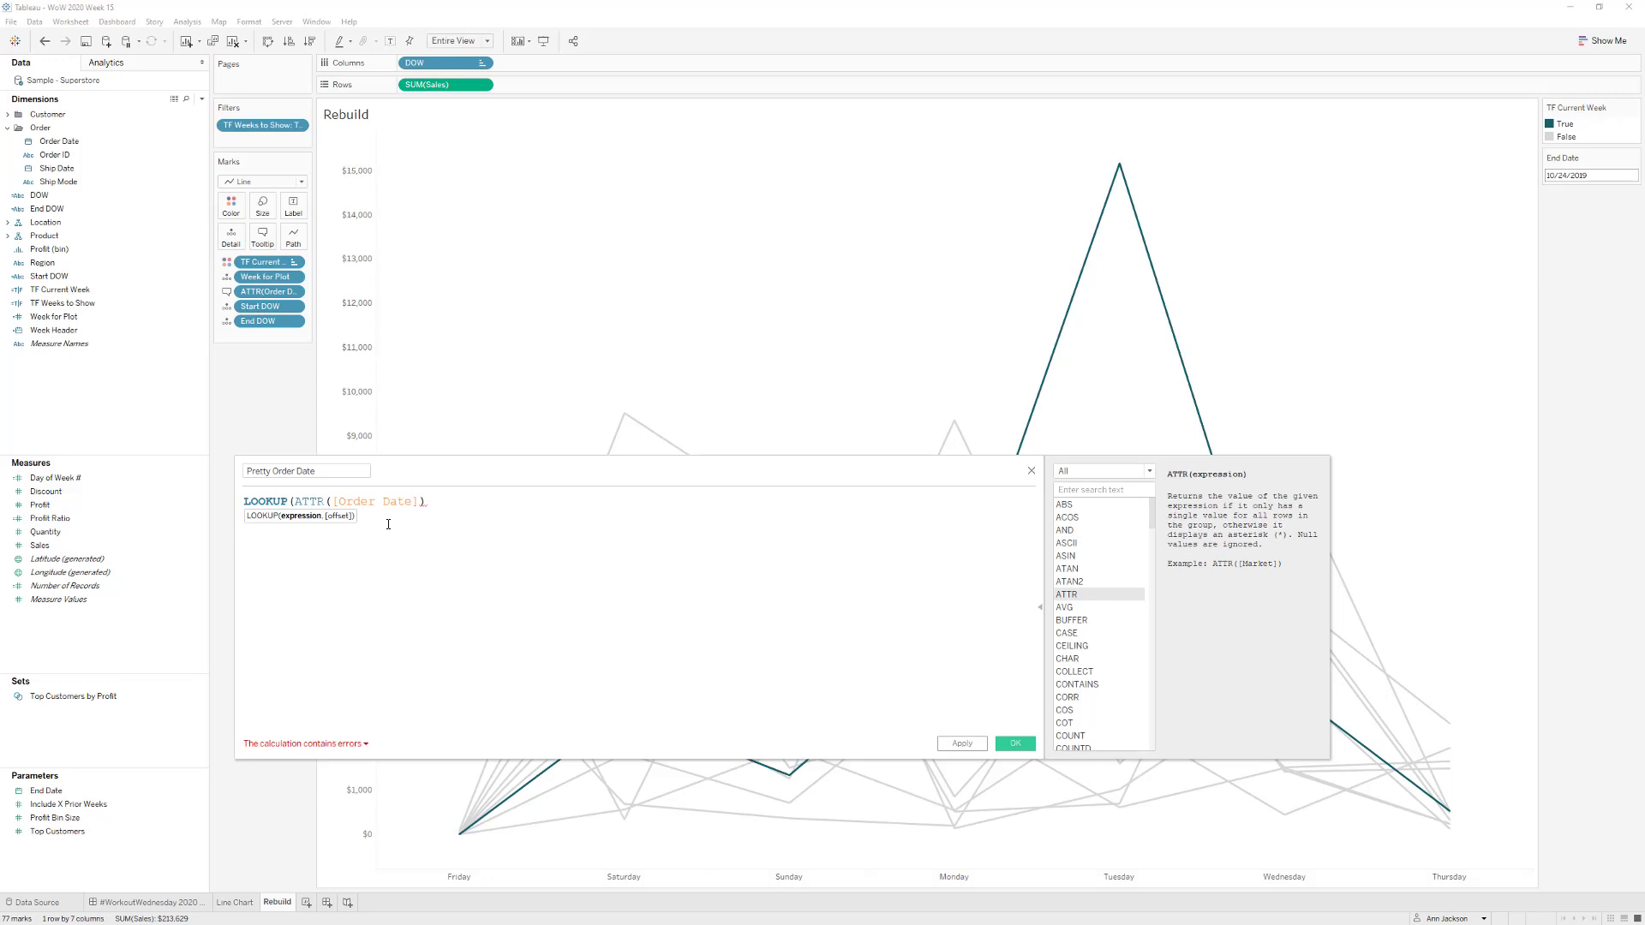
text(,-1))
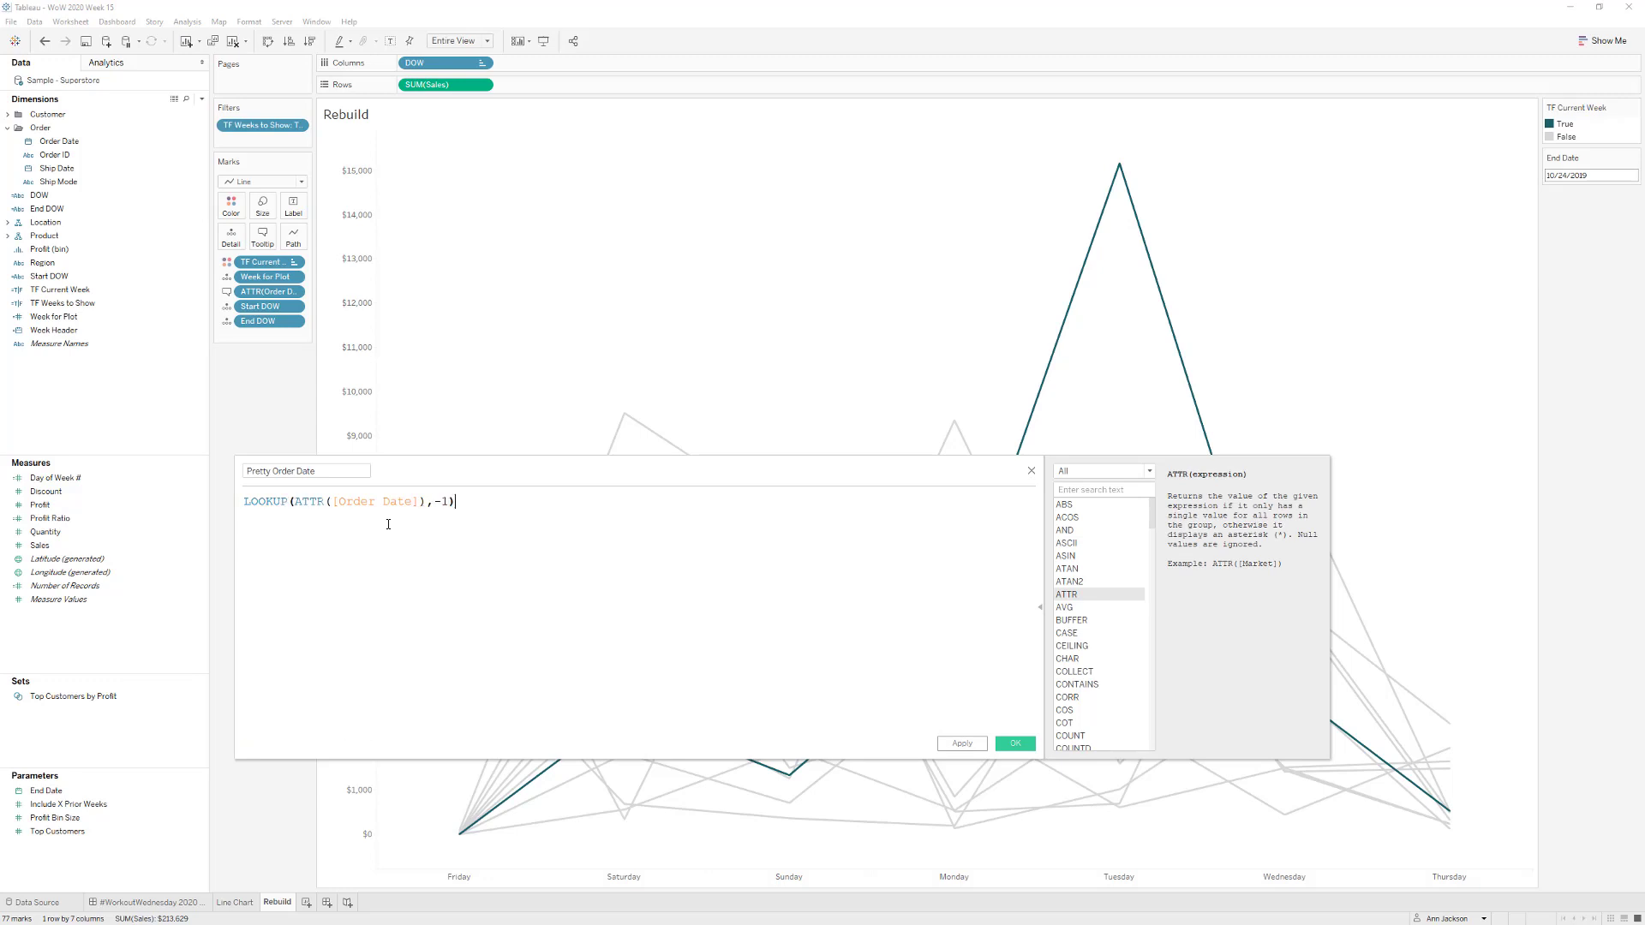
click(245, 502)
key(Return)
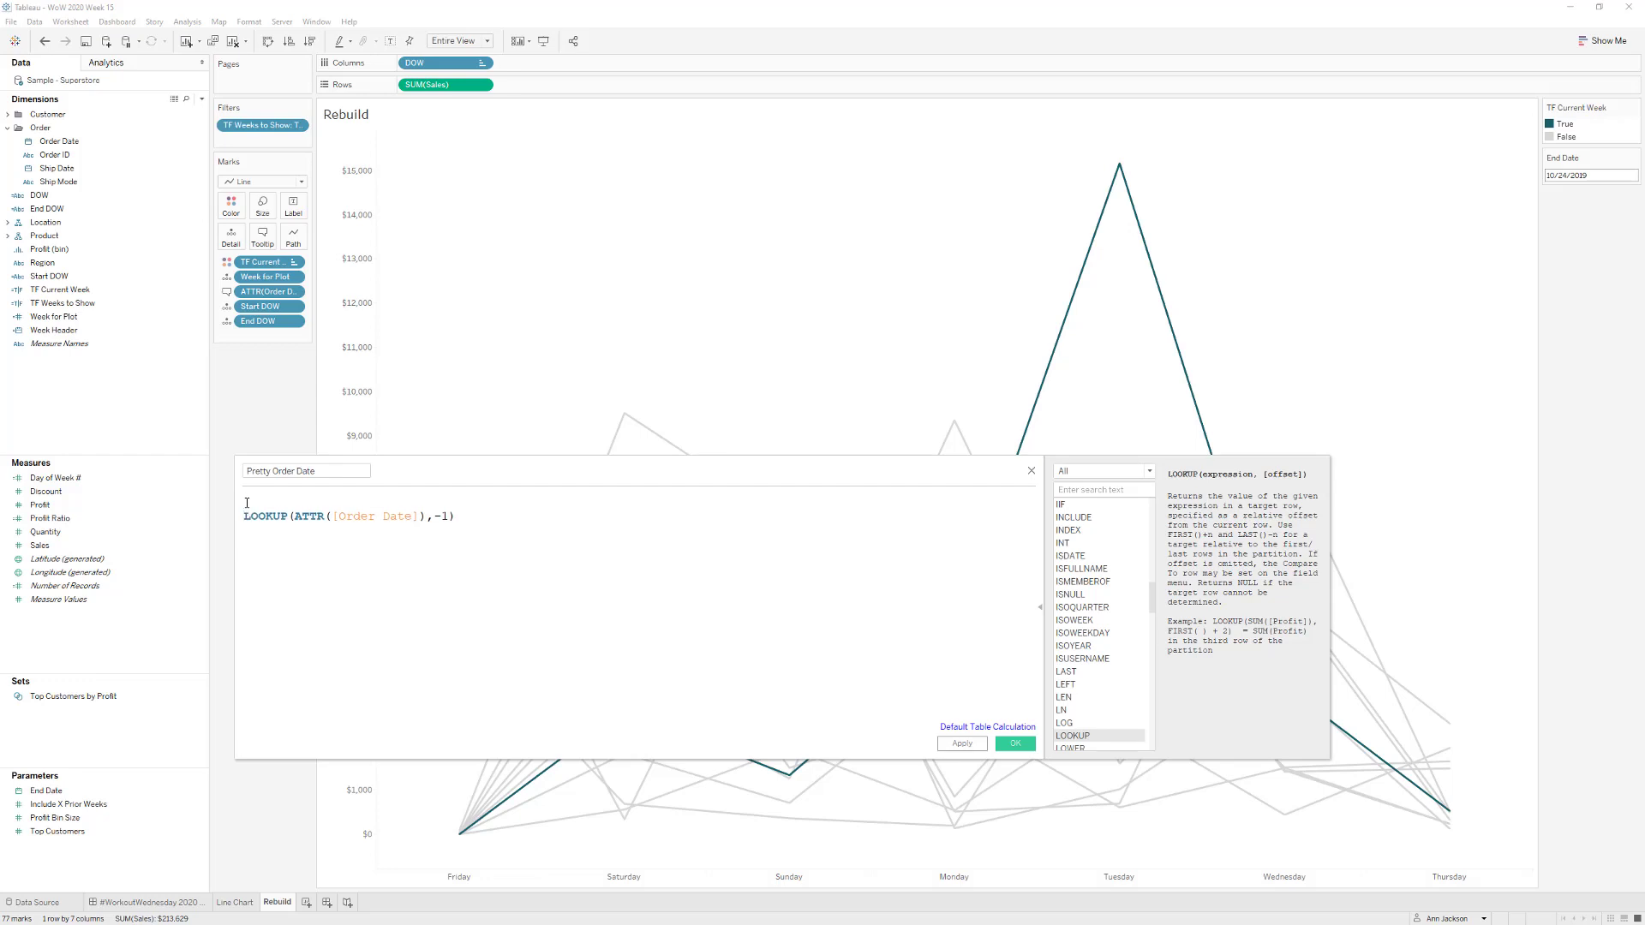
text(IFNULL(ATTR()
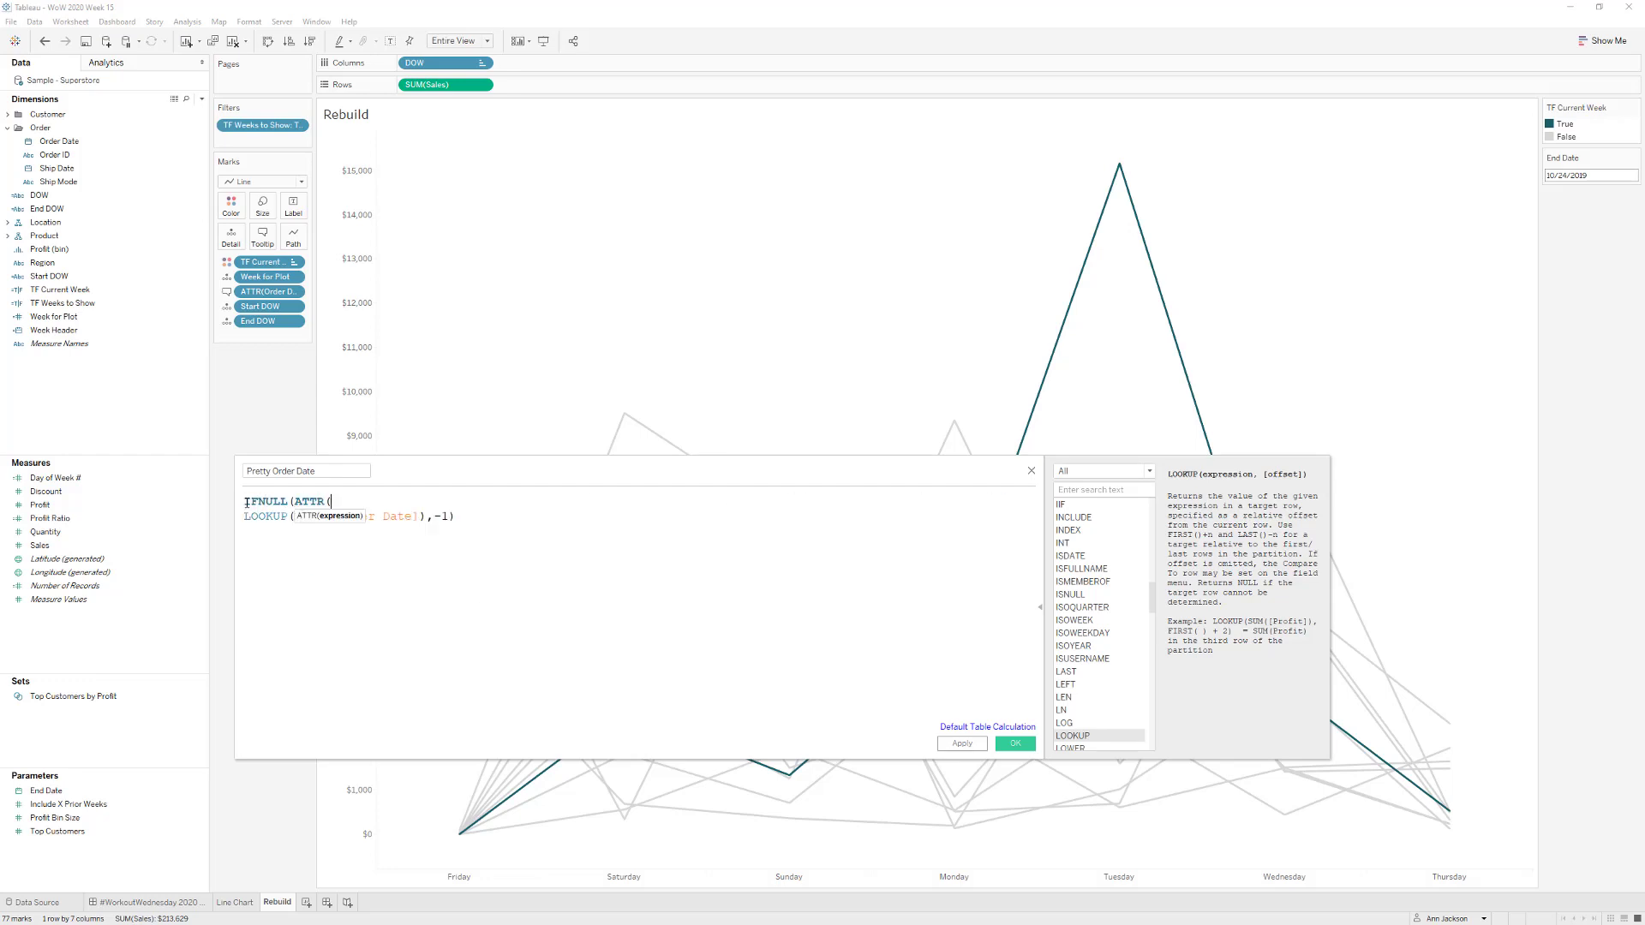
text([Order Date]),)
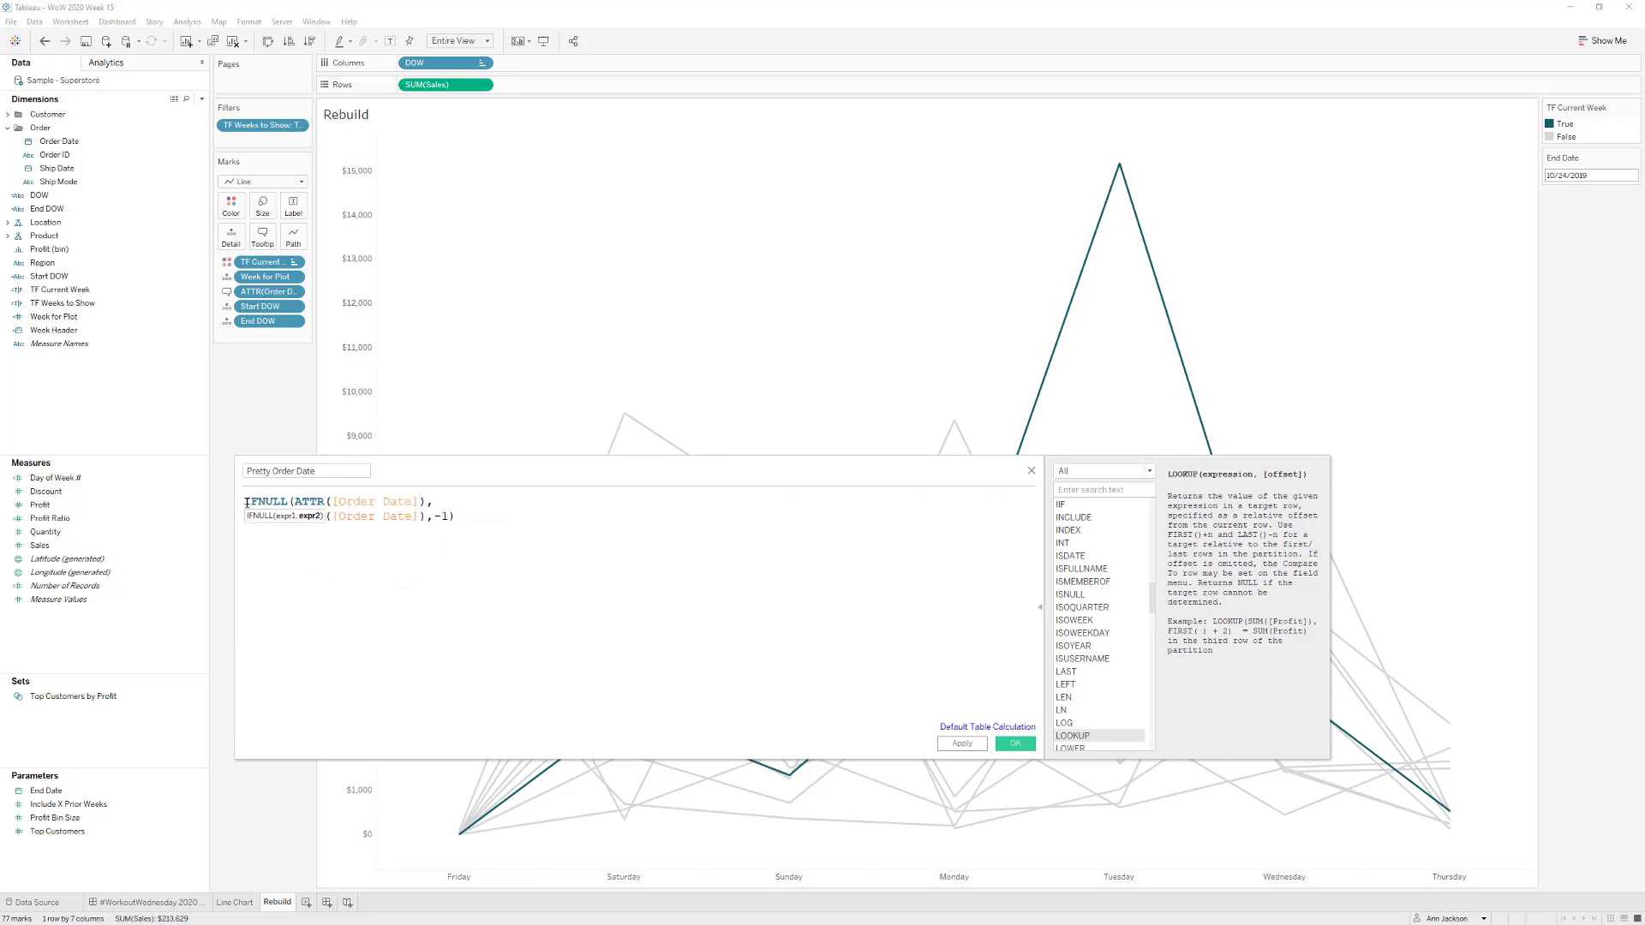
key(Delete)
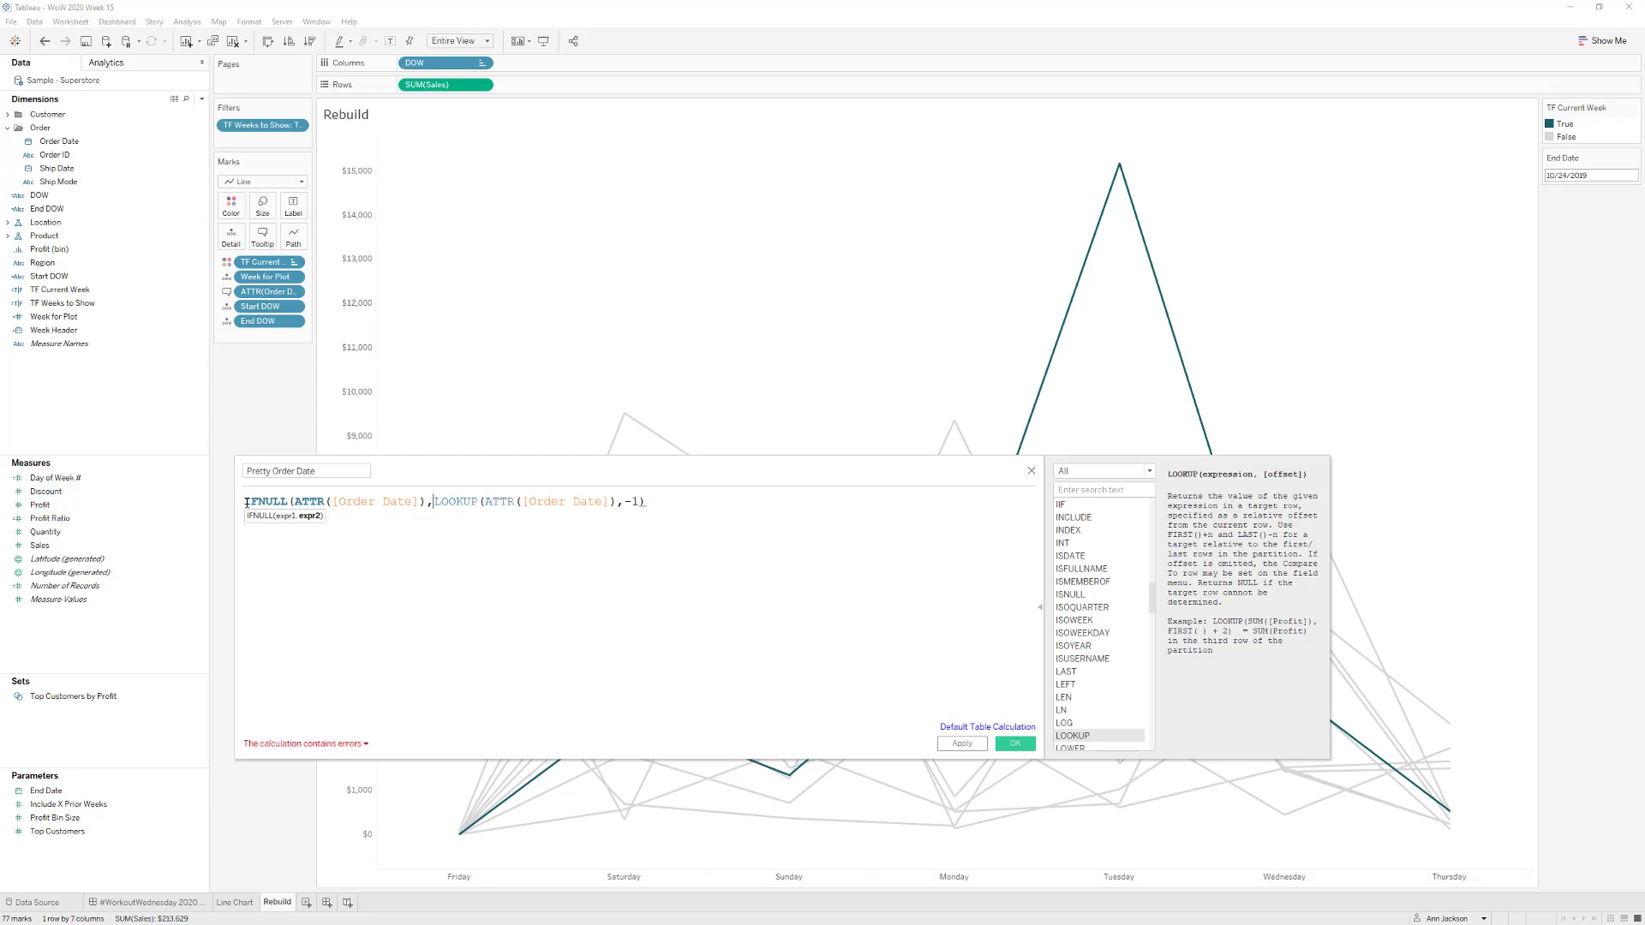
key(End)
text())
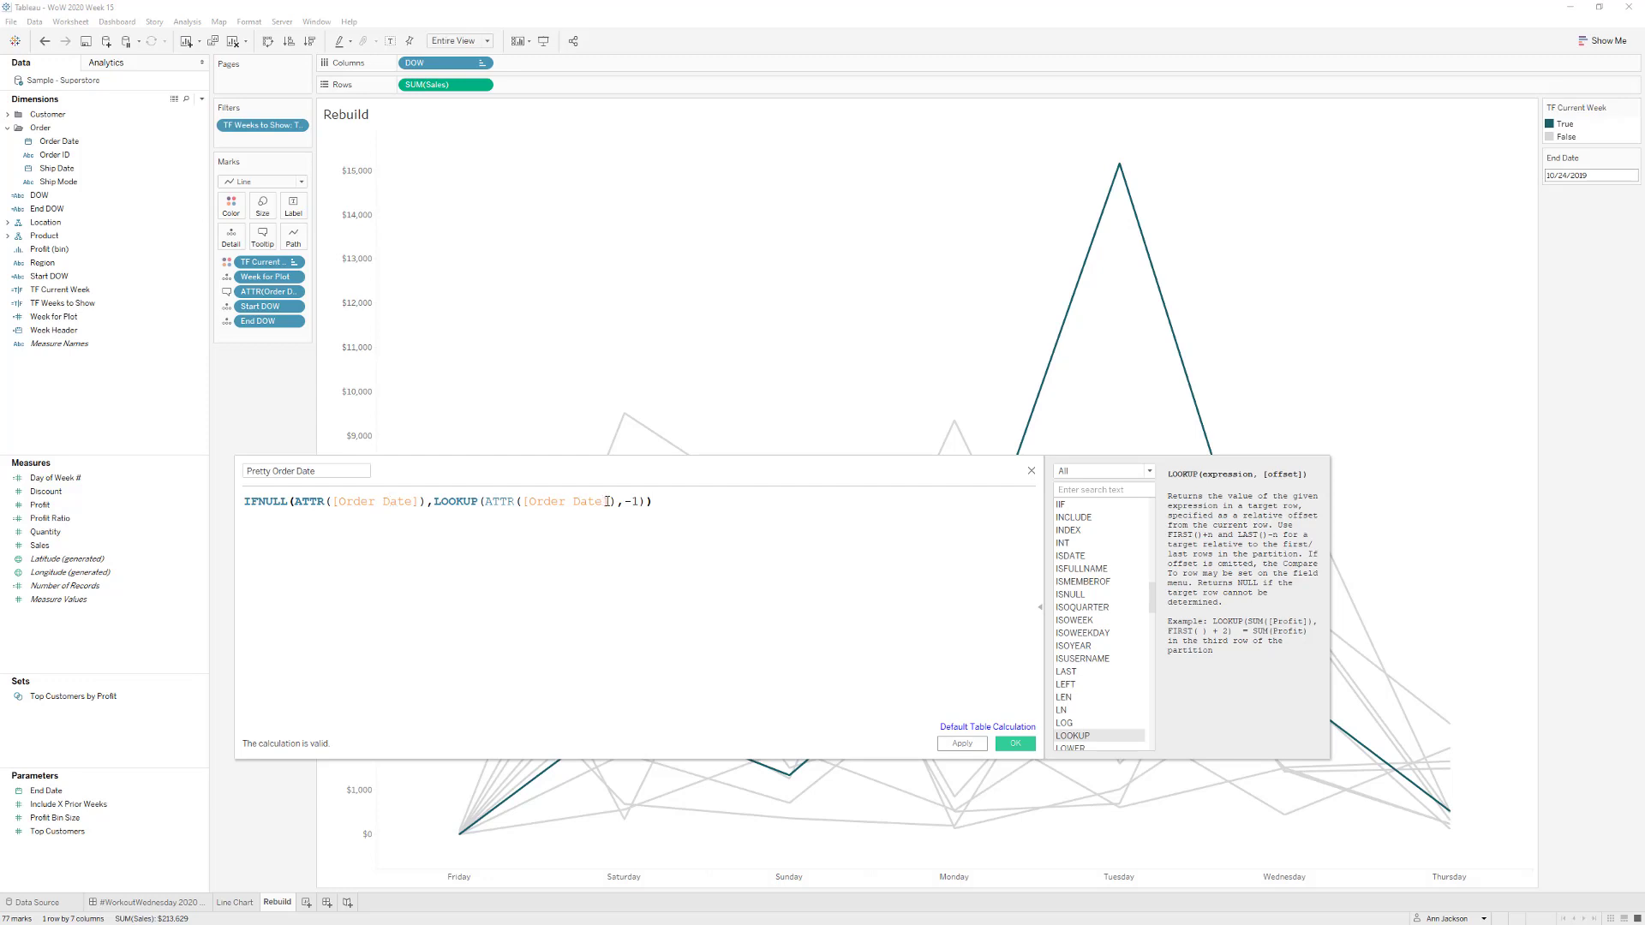
- Shift the lookup fallback one day with DATEADD('day',1,...) and apply the calculation
click(436, 501)
text(DATEADD()
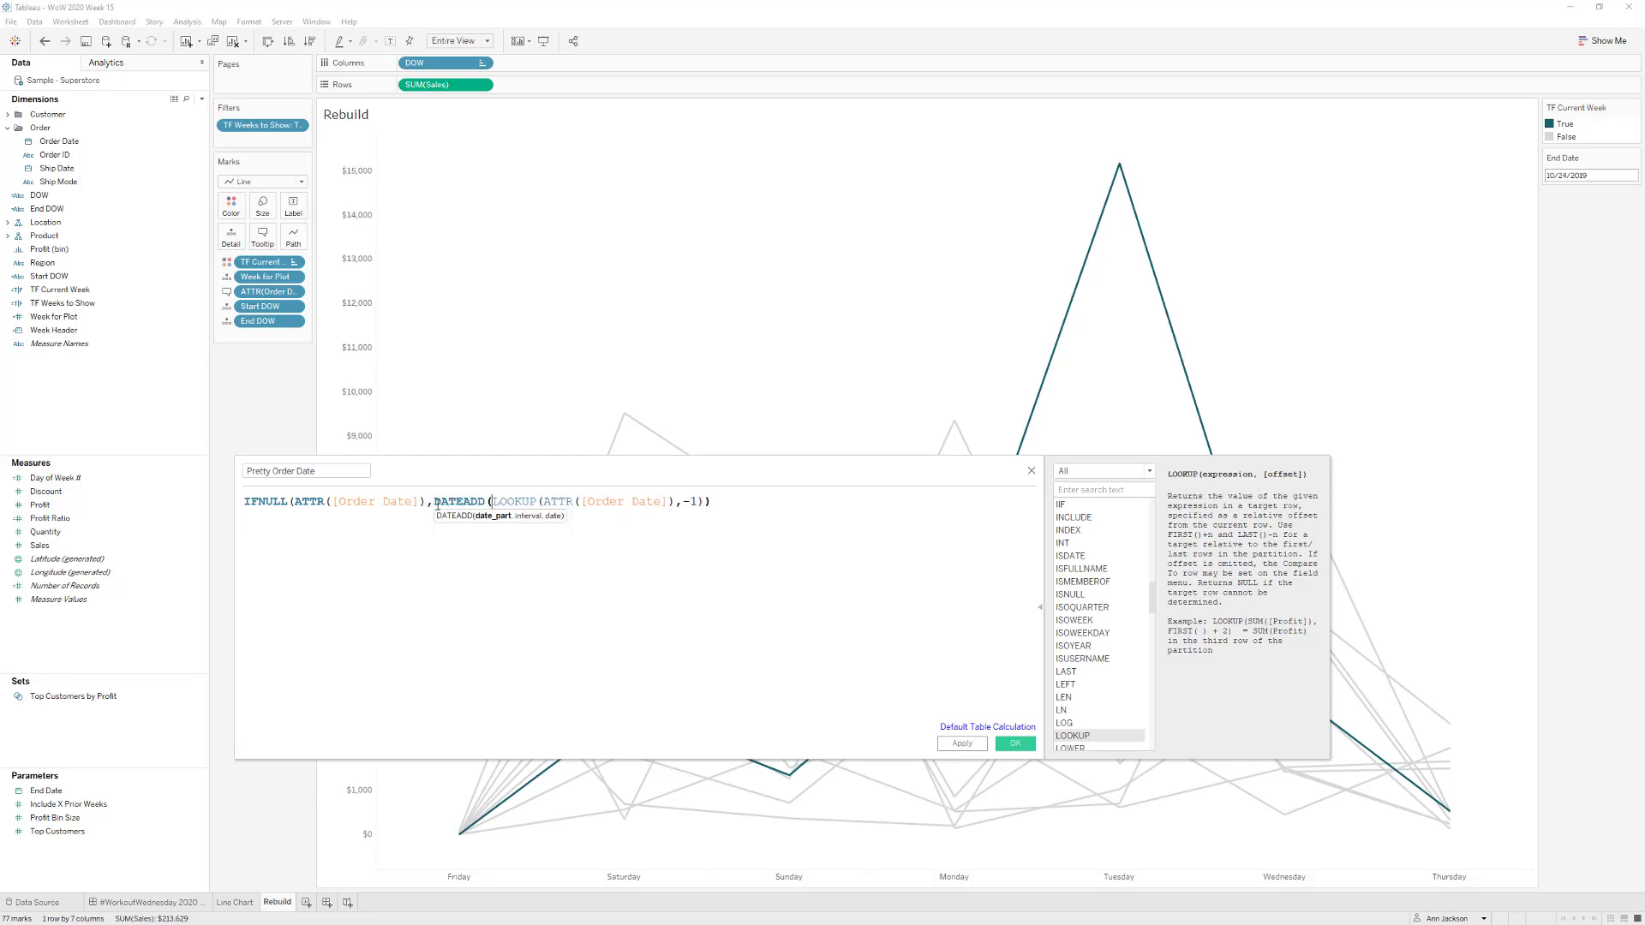
text('day',)
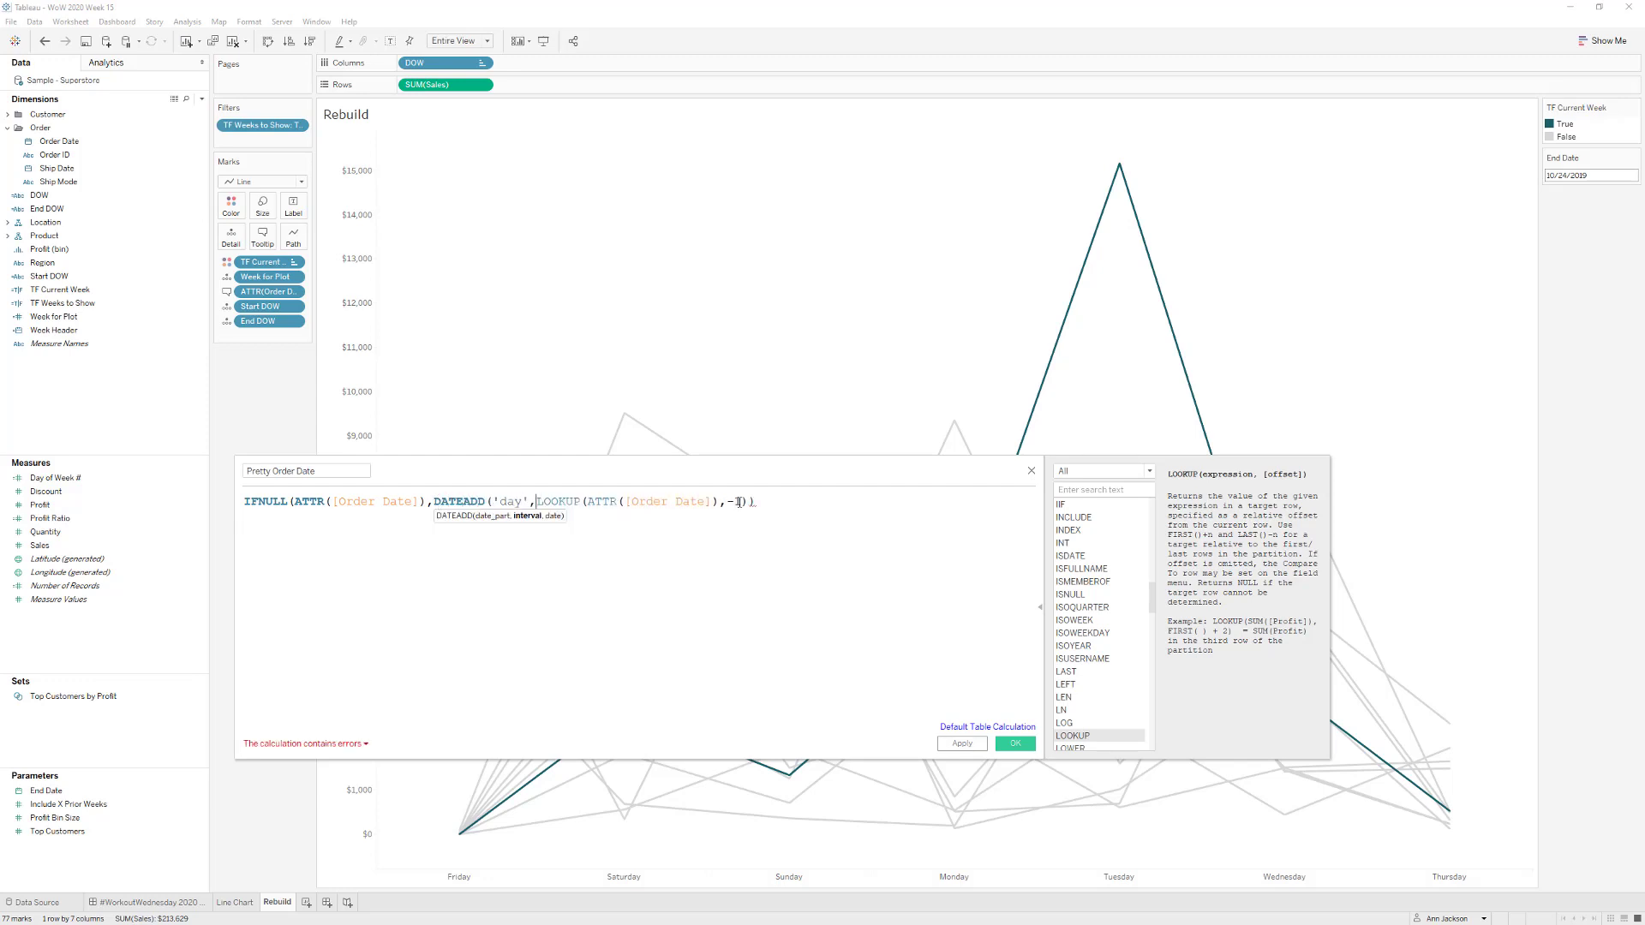
text(1,)
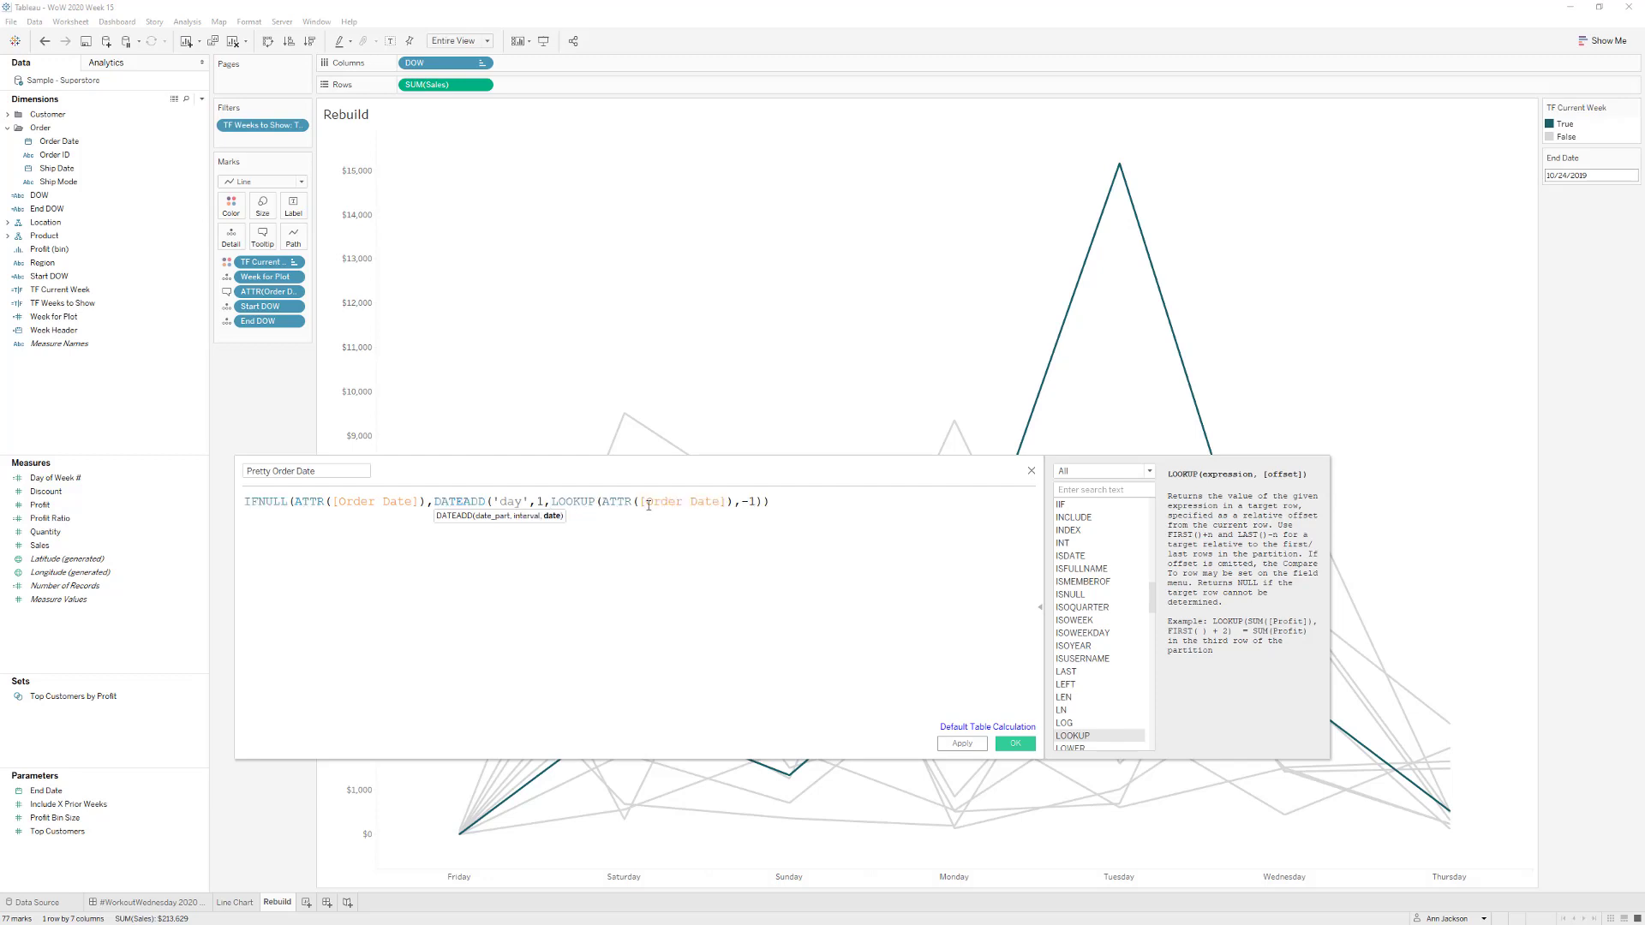
click(800, 503)
text())
scroll(813, 504, up, 1)
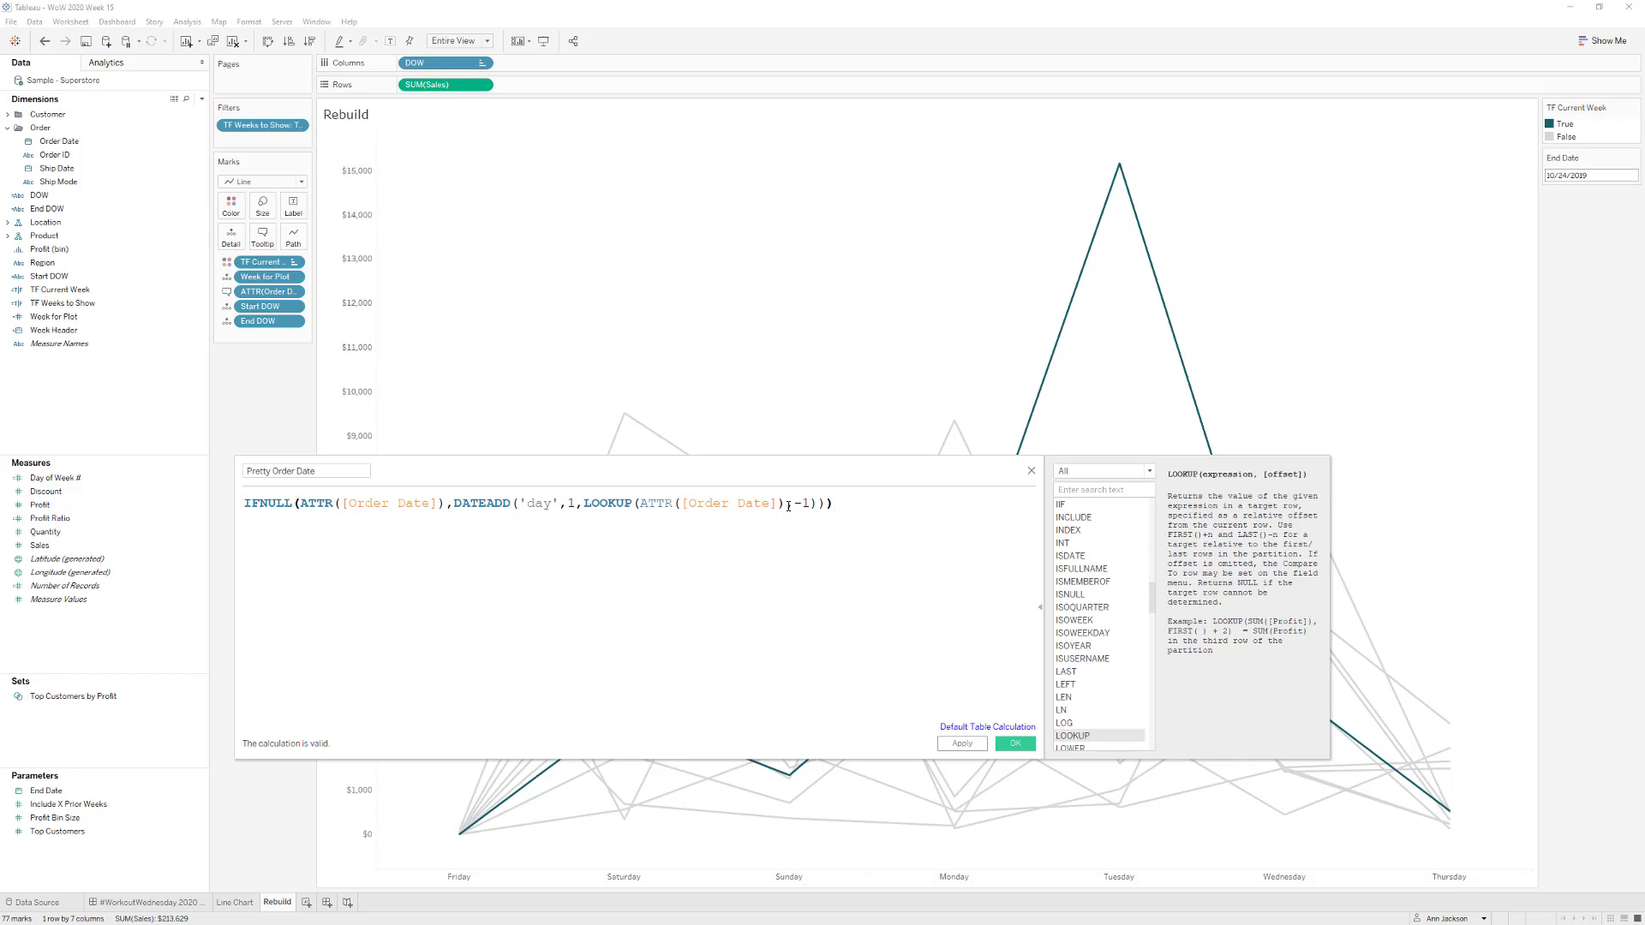
click(962, 744)
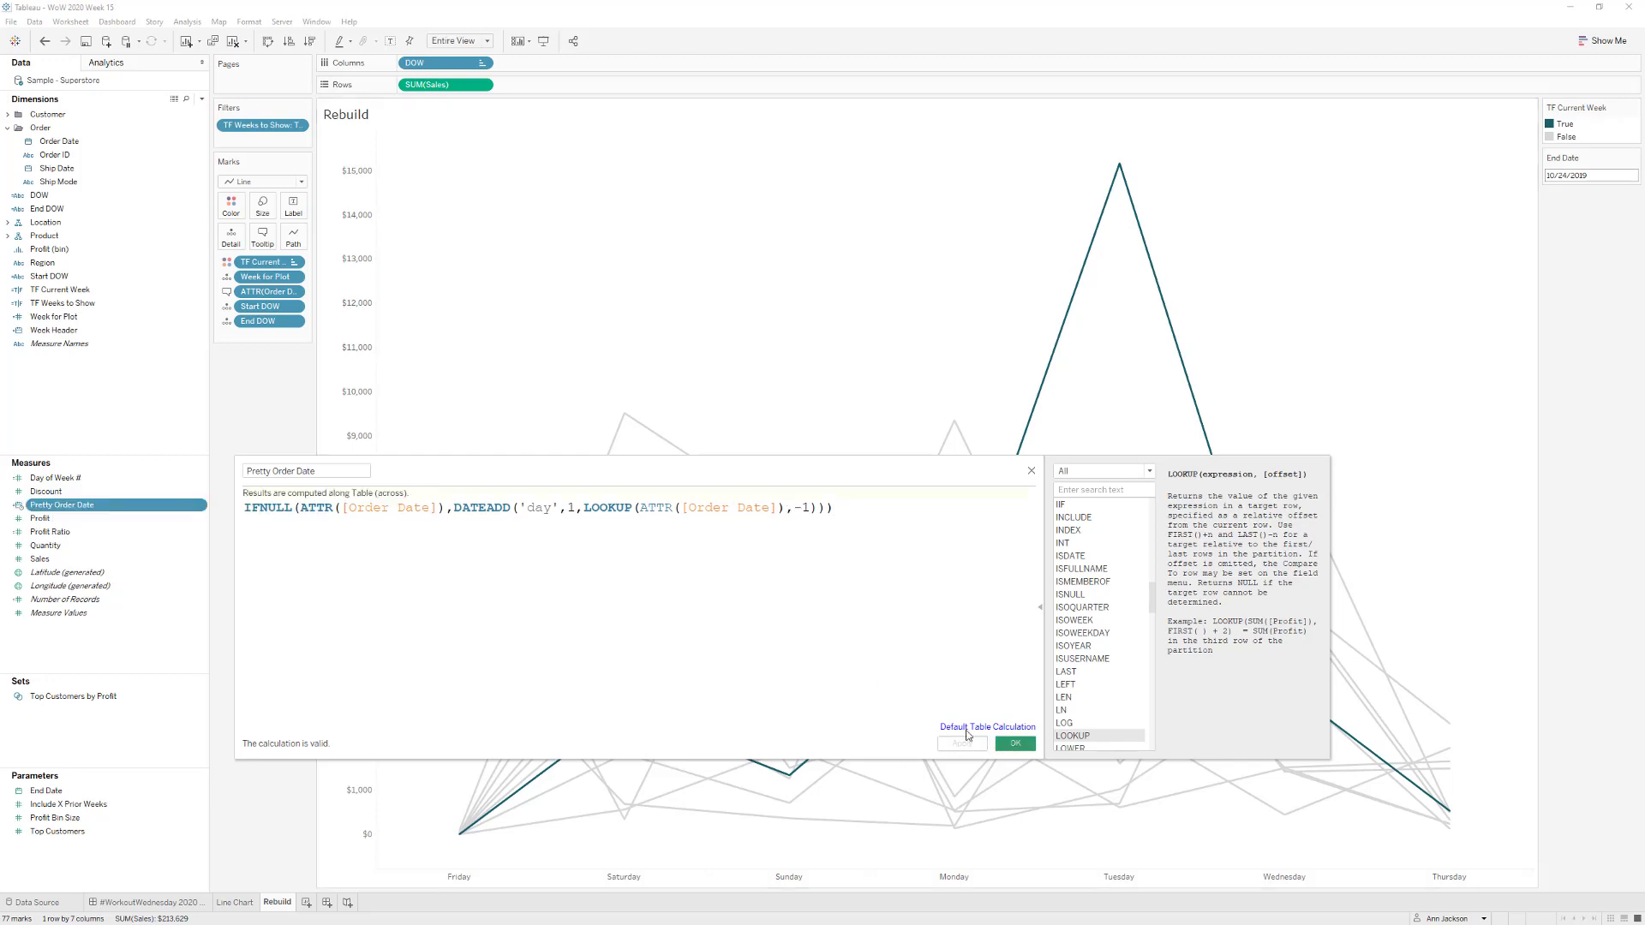
- Save Pretty Order Date and insert it into the tooltip on a line below the order date
click(1015, 744)
drag(50, 505, 262, 239)
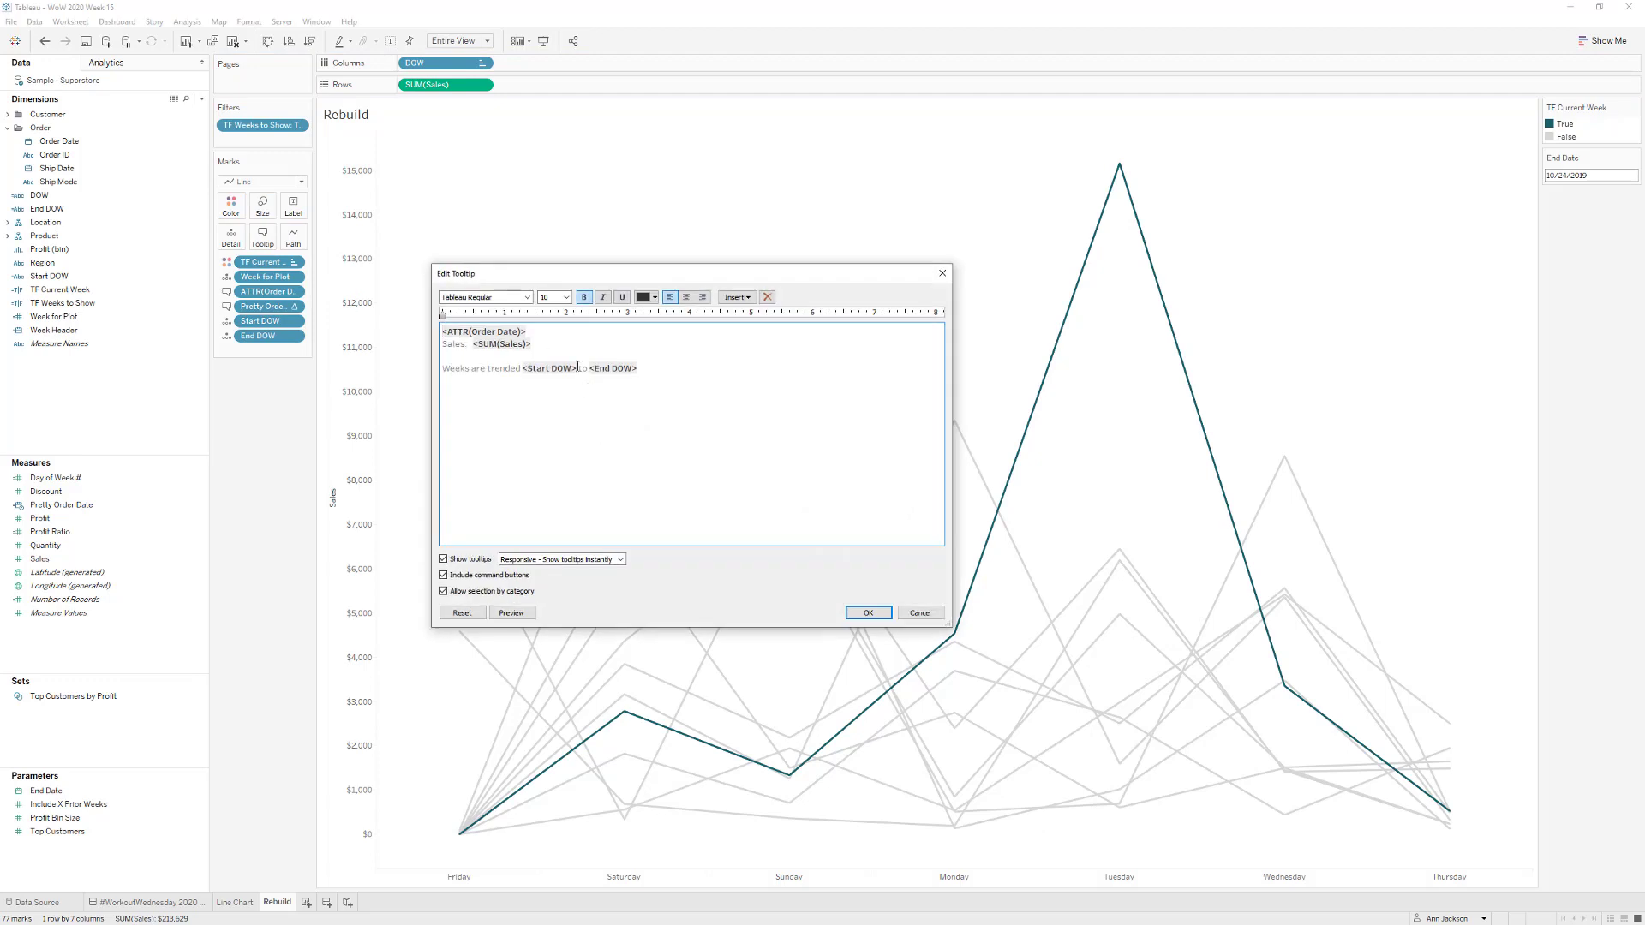
click(551, 331)
key(Return)
key(Return)
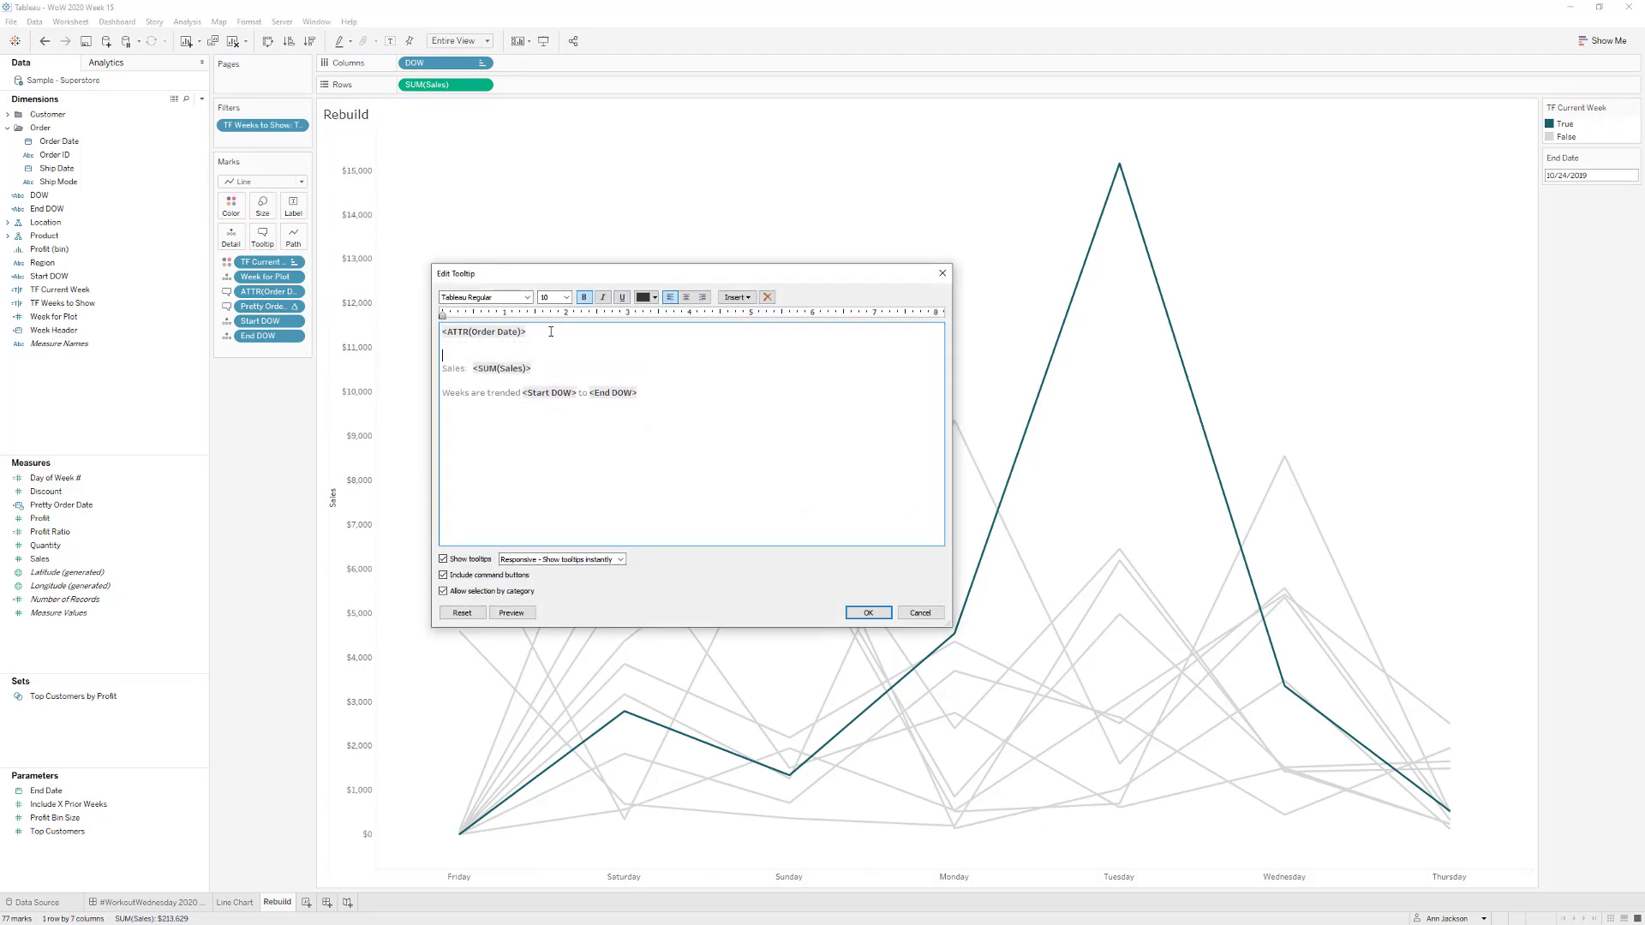
click(747, 299)
click(797, 574)
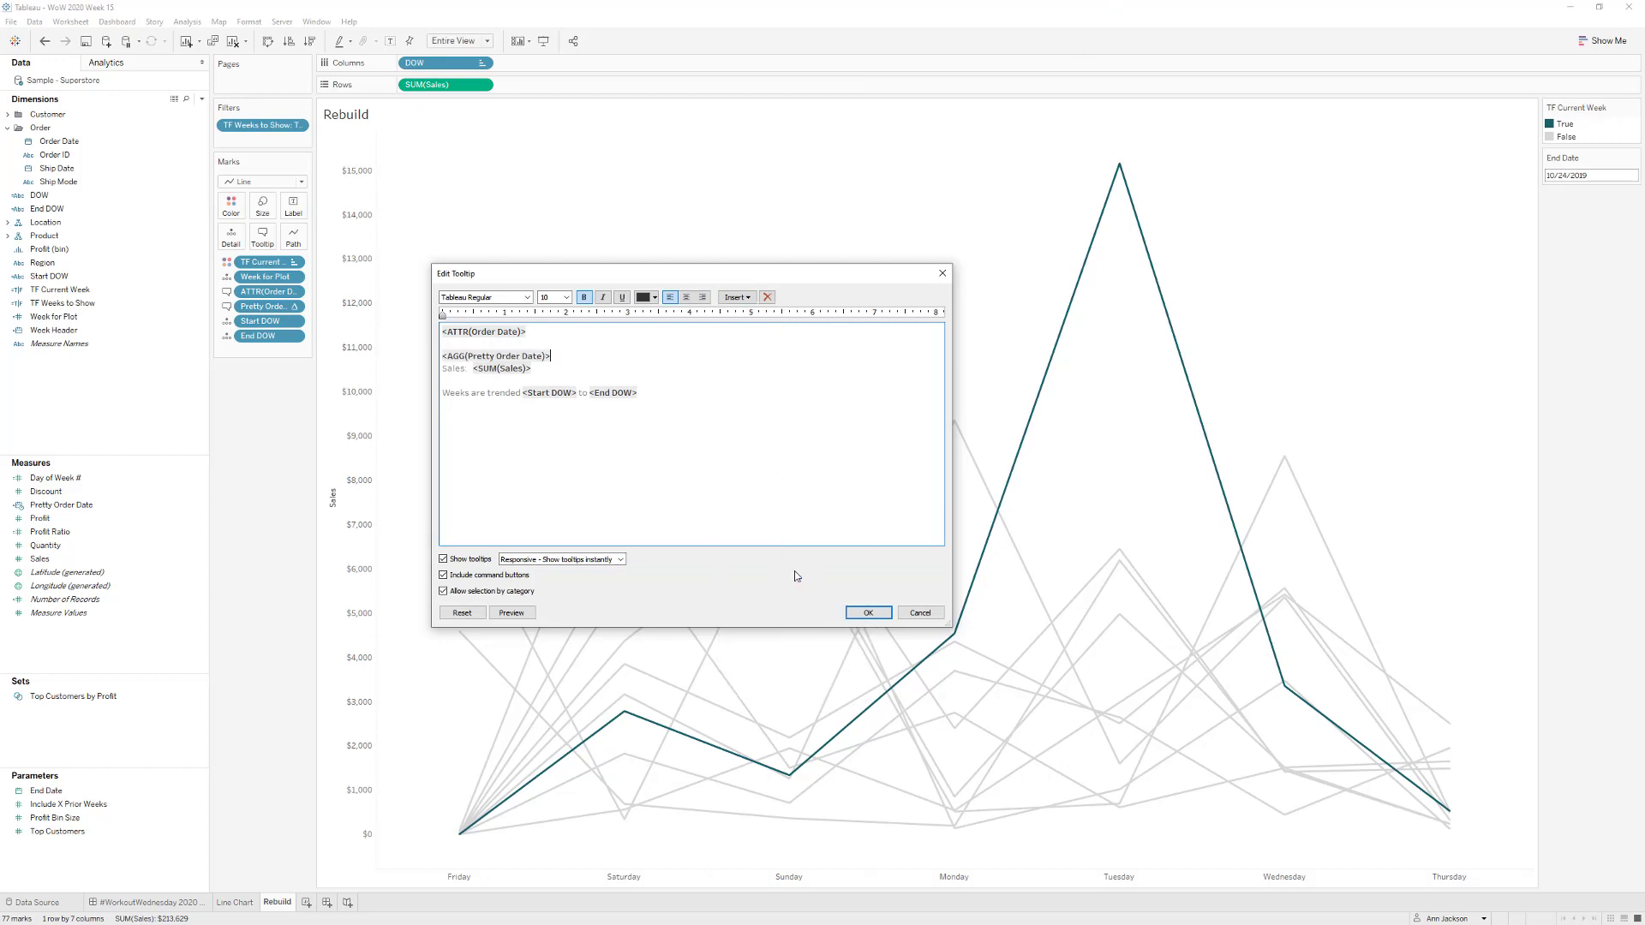
click(868, 612)
mouse_move(636, 718)
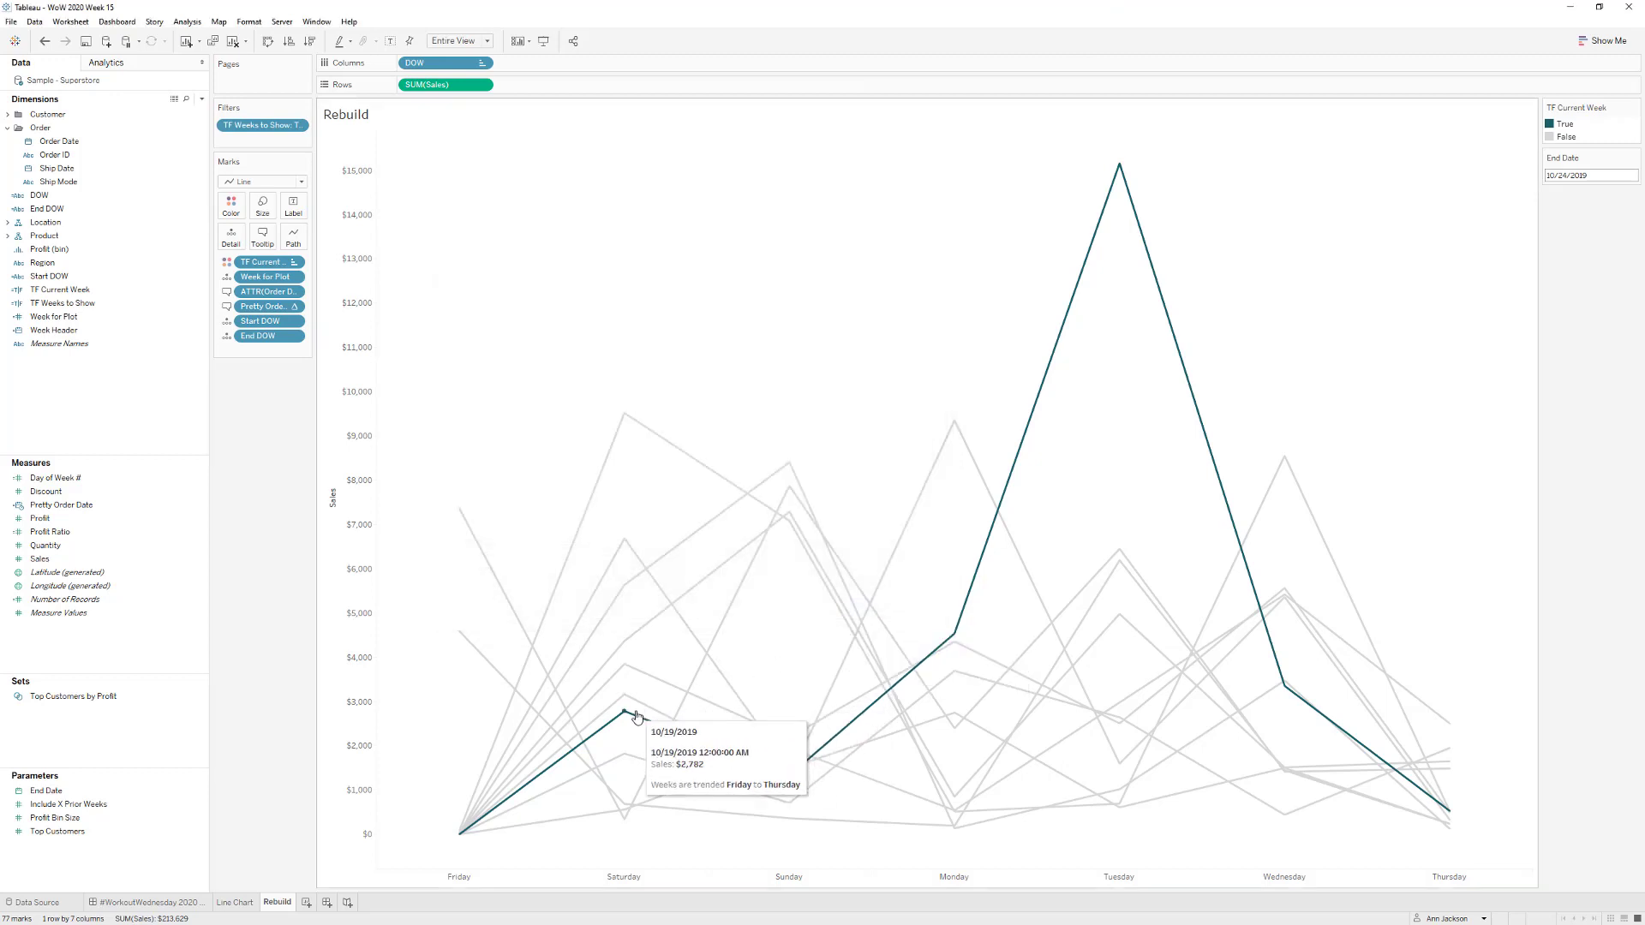
mouse_move(508, 805)
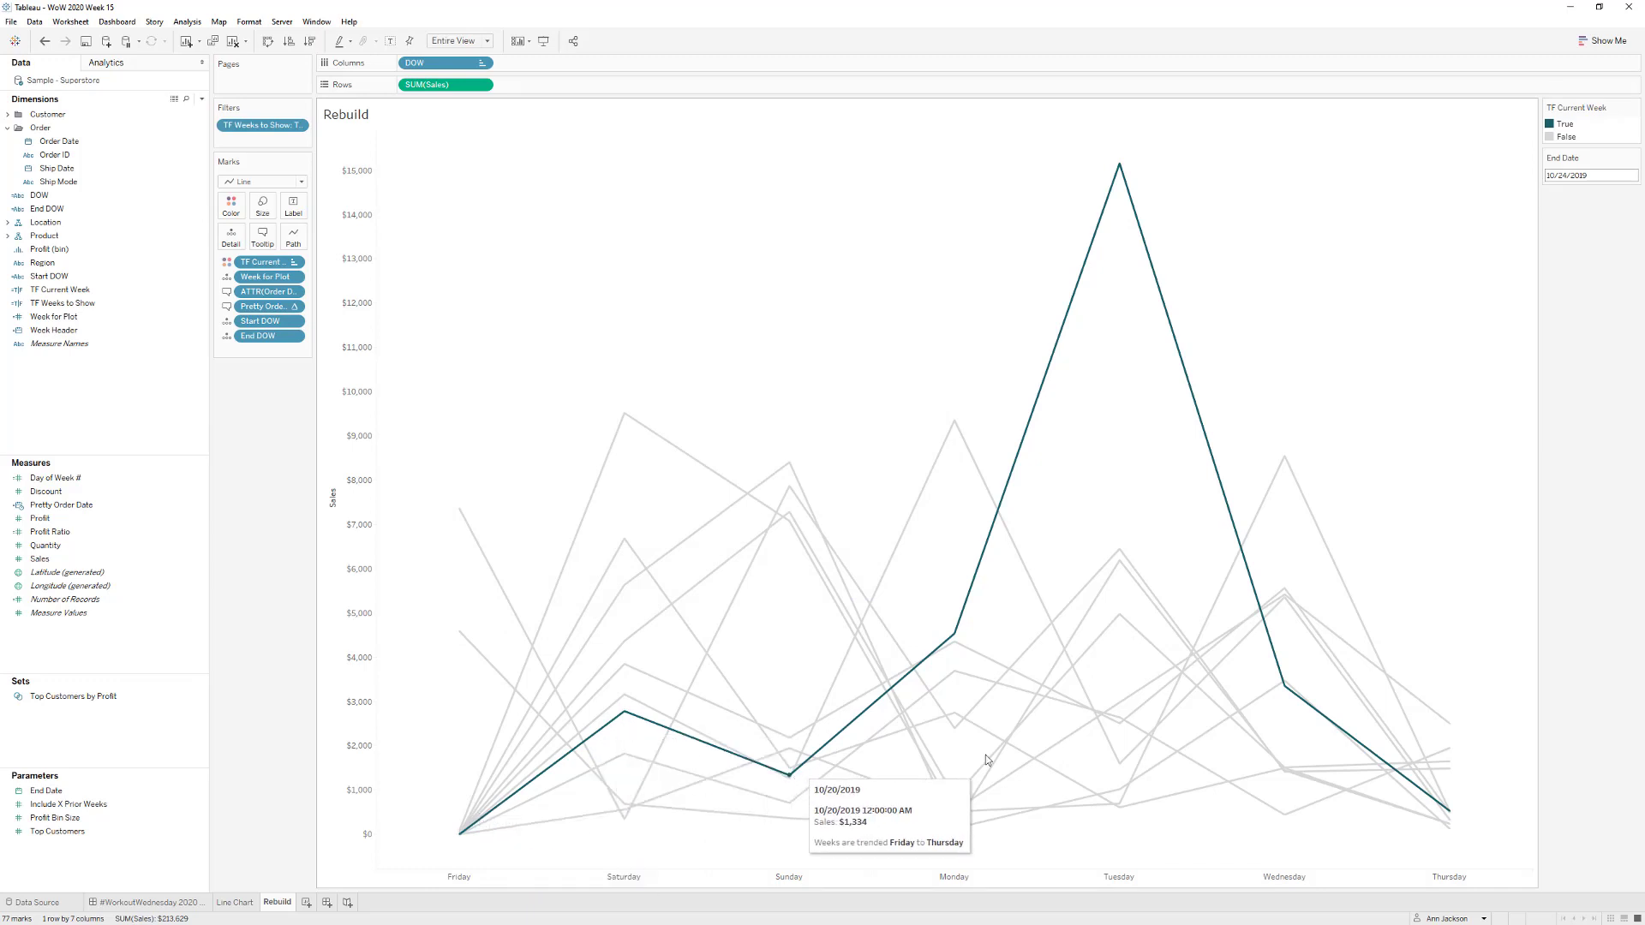
mouse_move(1451, 812)
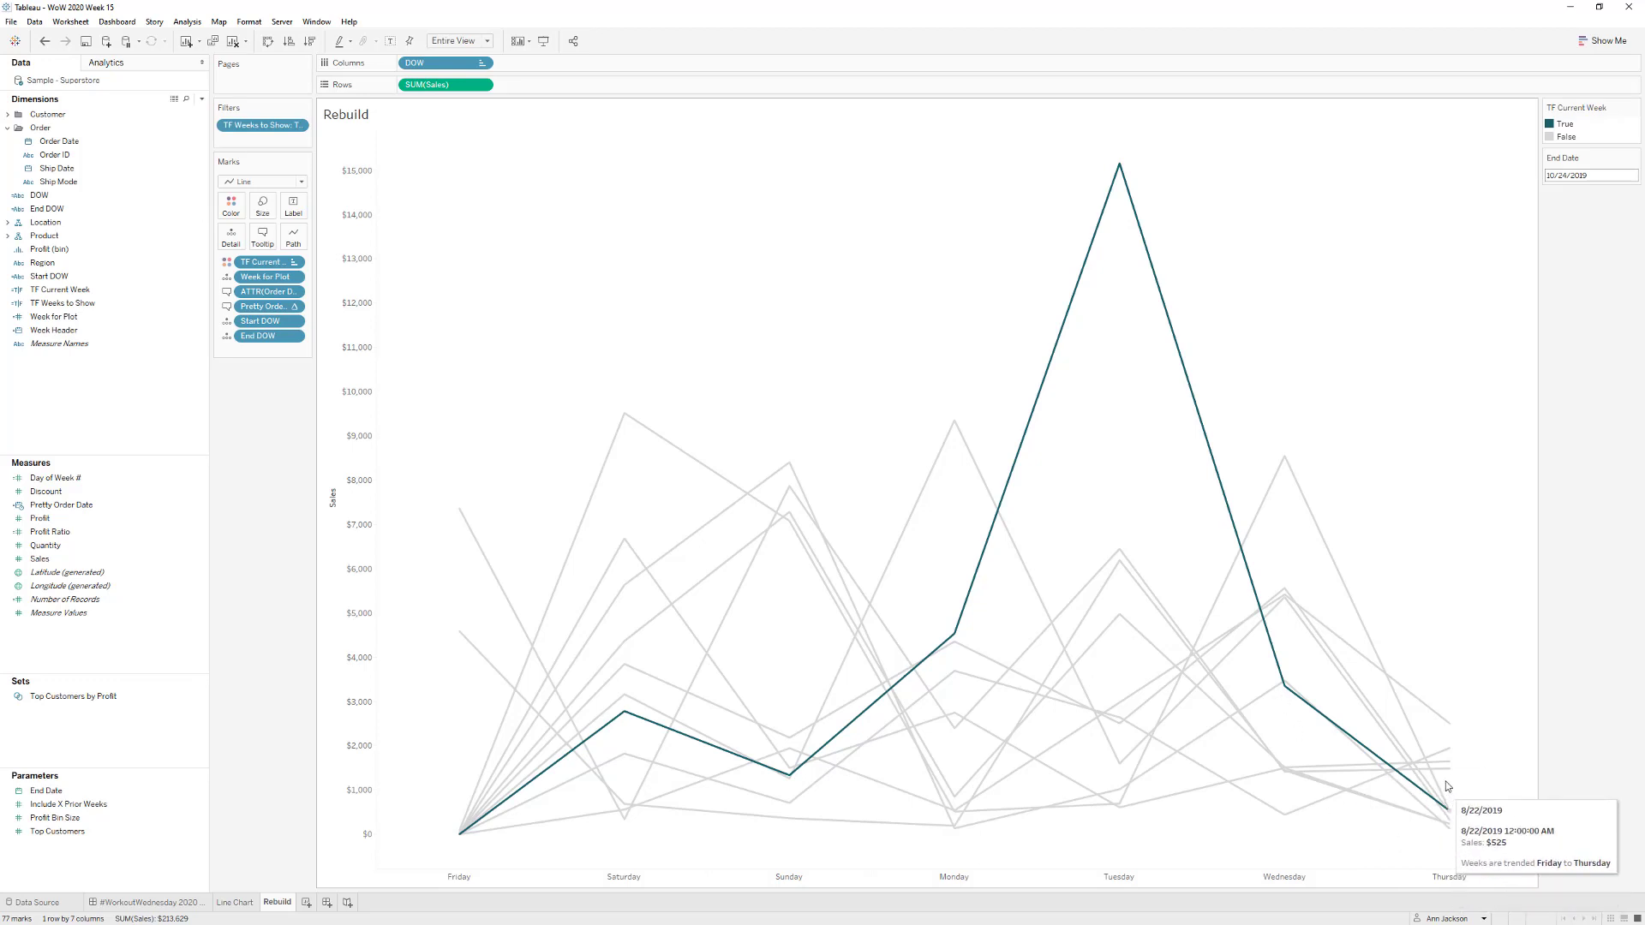
mouse_move(1295, 625)
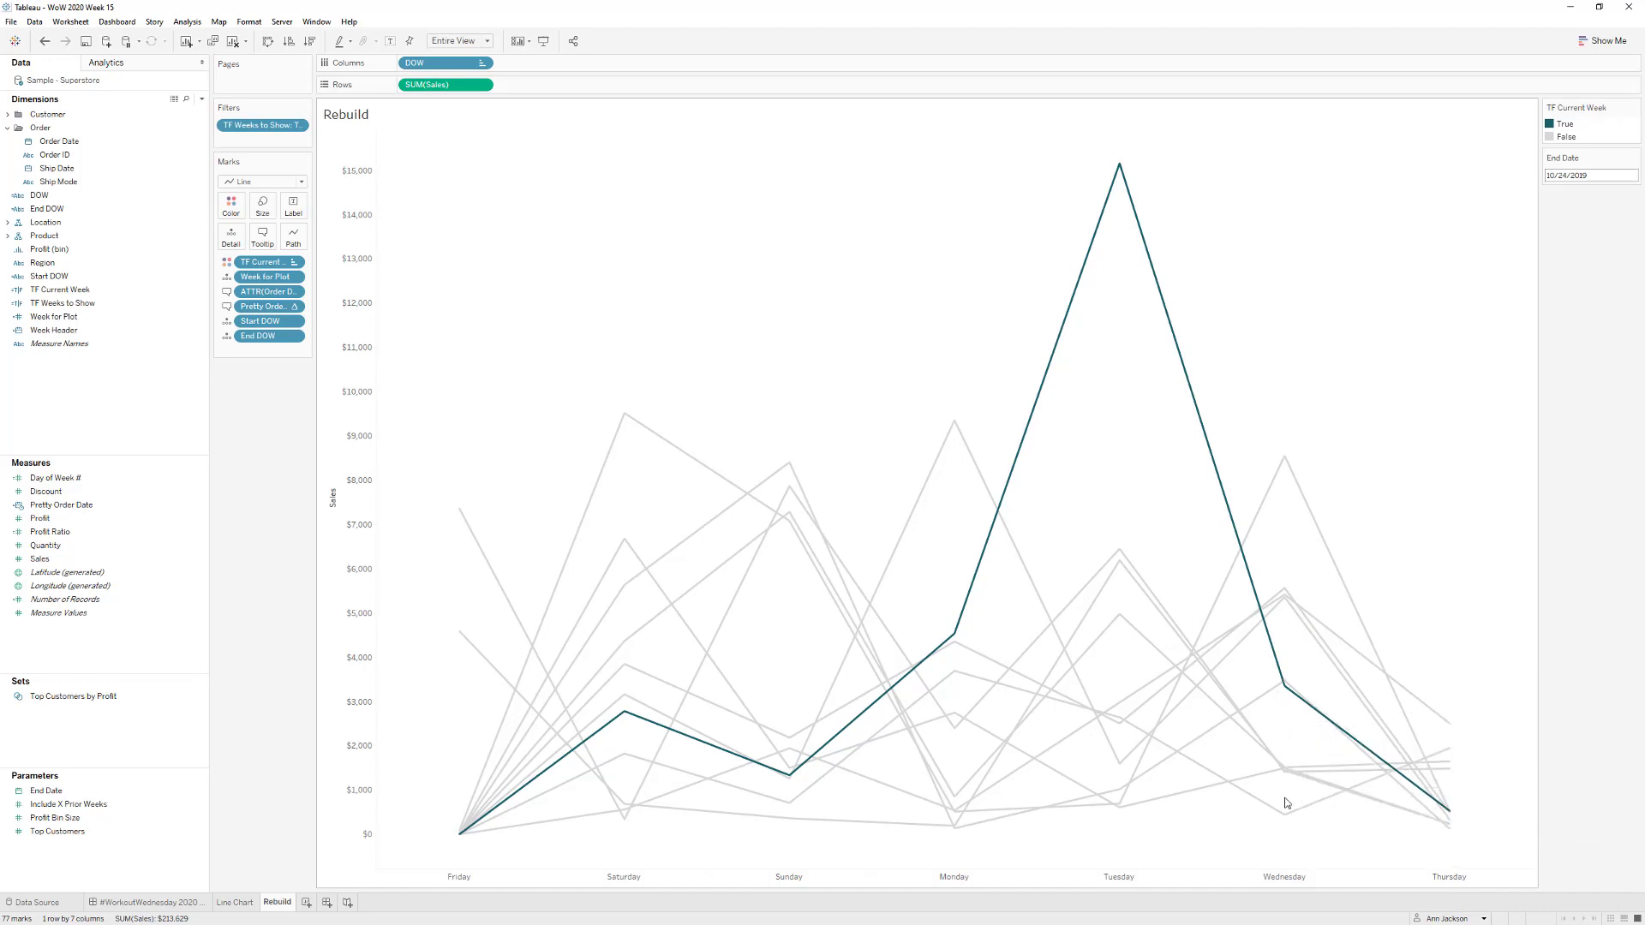
- Set the End Date parameter to 10/26/2019
click(1562, 176)
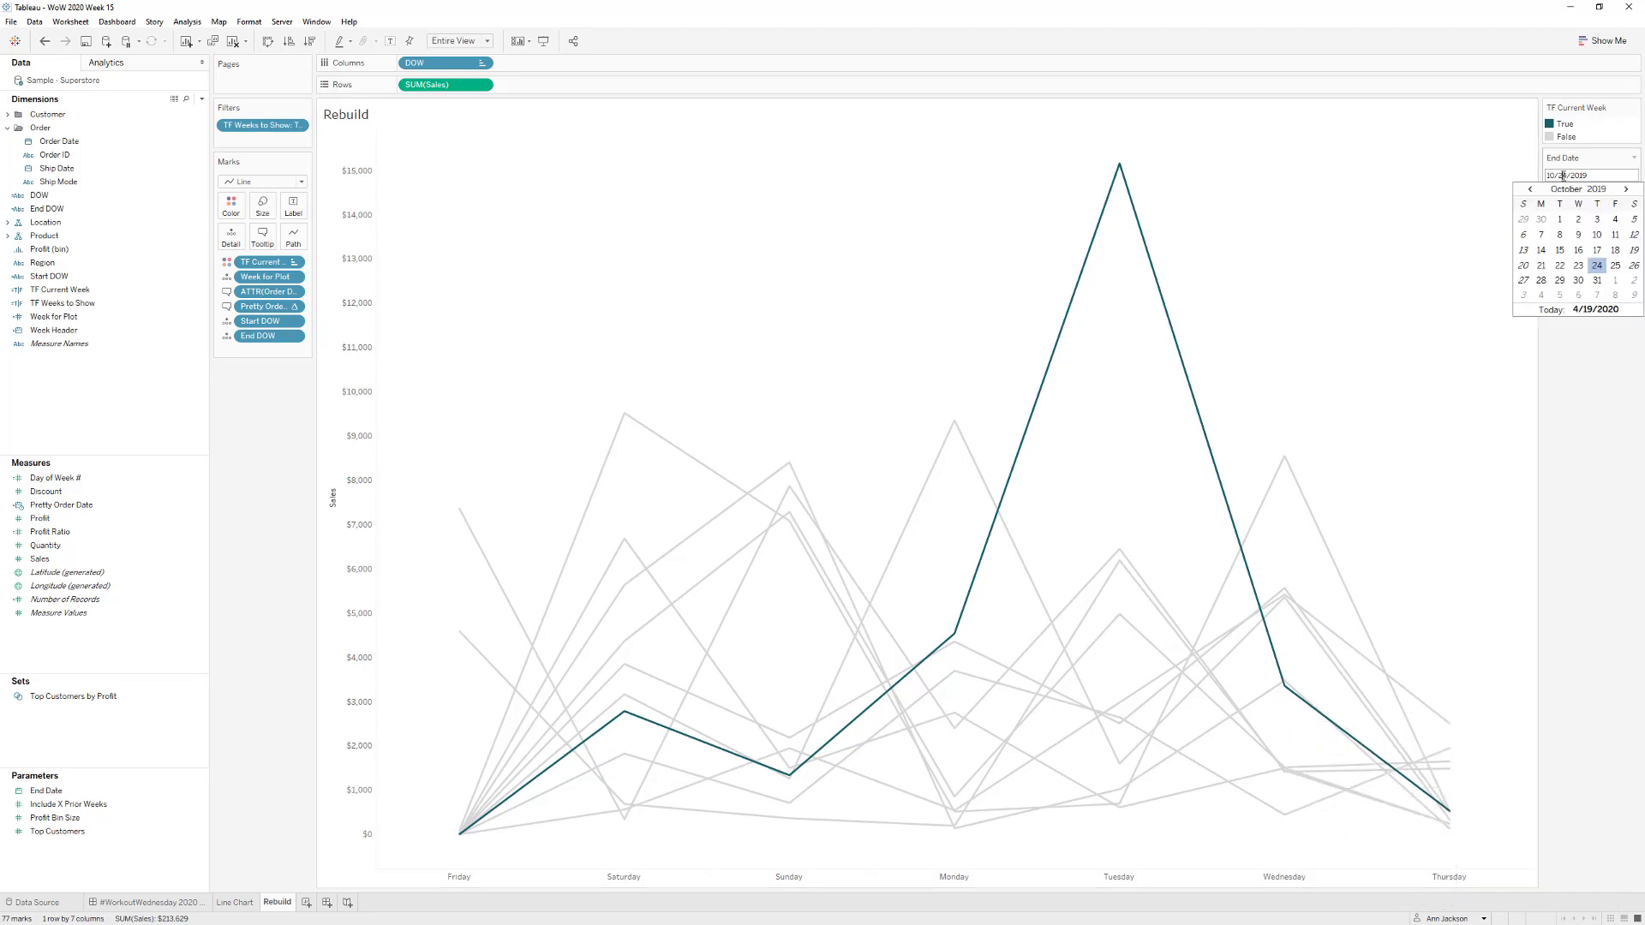
click(1633, 266)
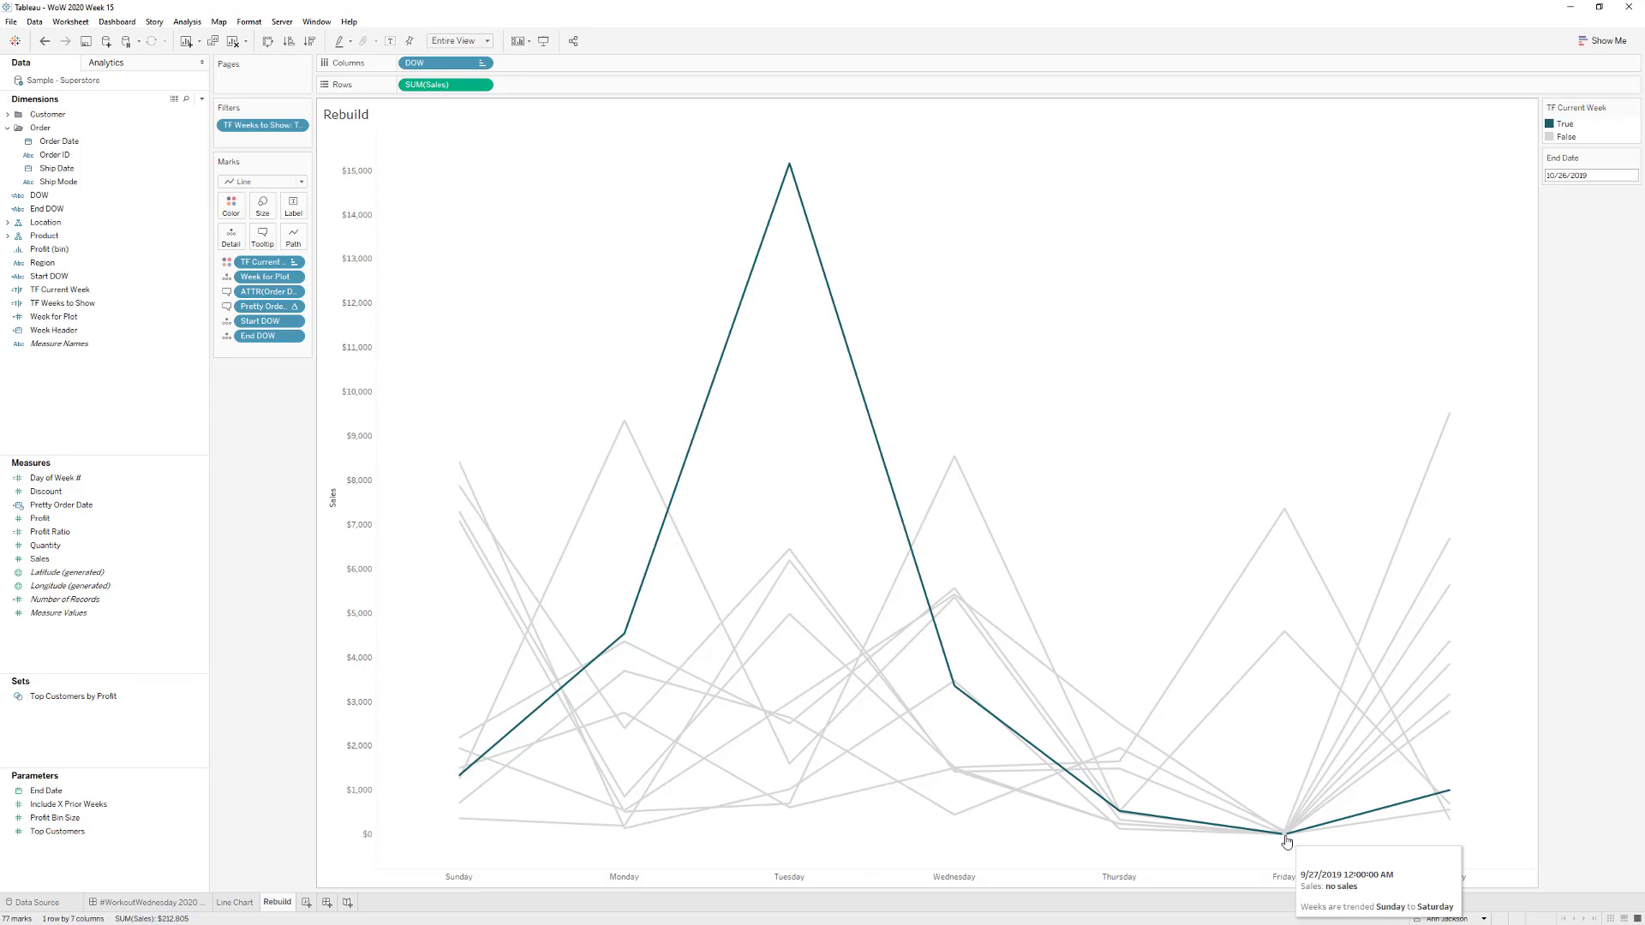
- Edit Pretty Order Date and wrap its existing formula inside a new outer IFNULL
right_click(74, 506)
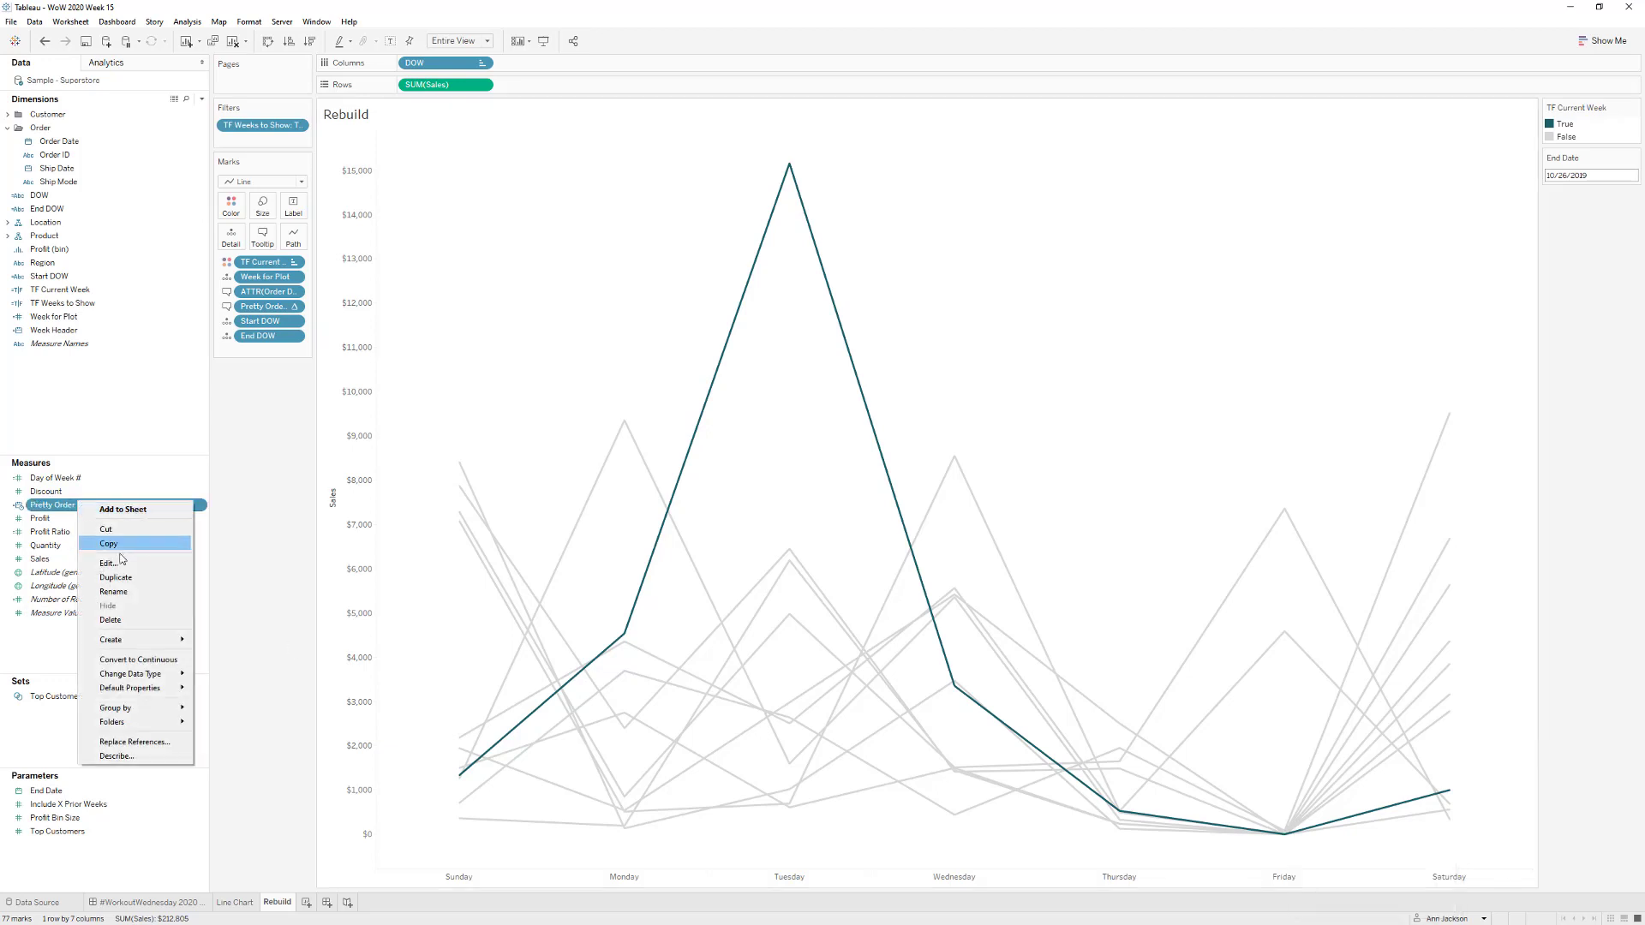
click(108, 563)
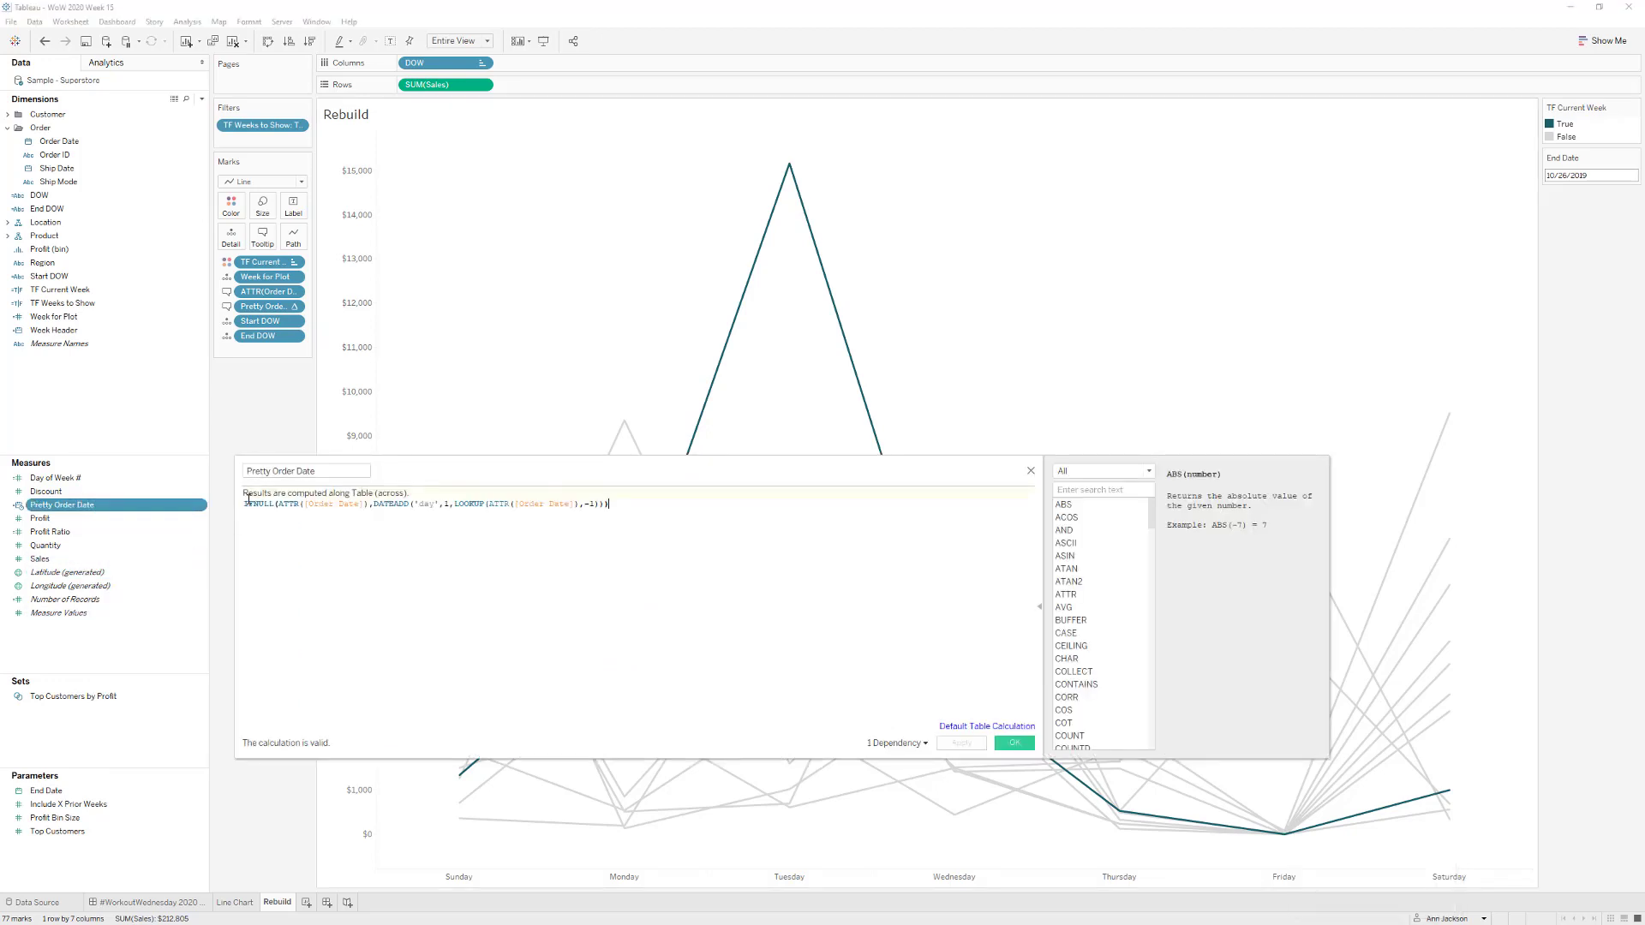
click(246, 505)
key(Return)
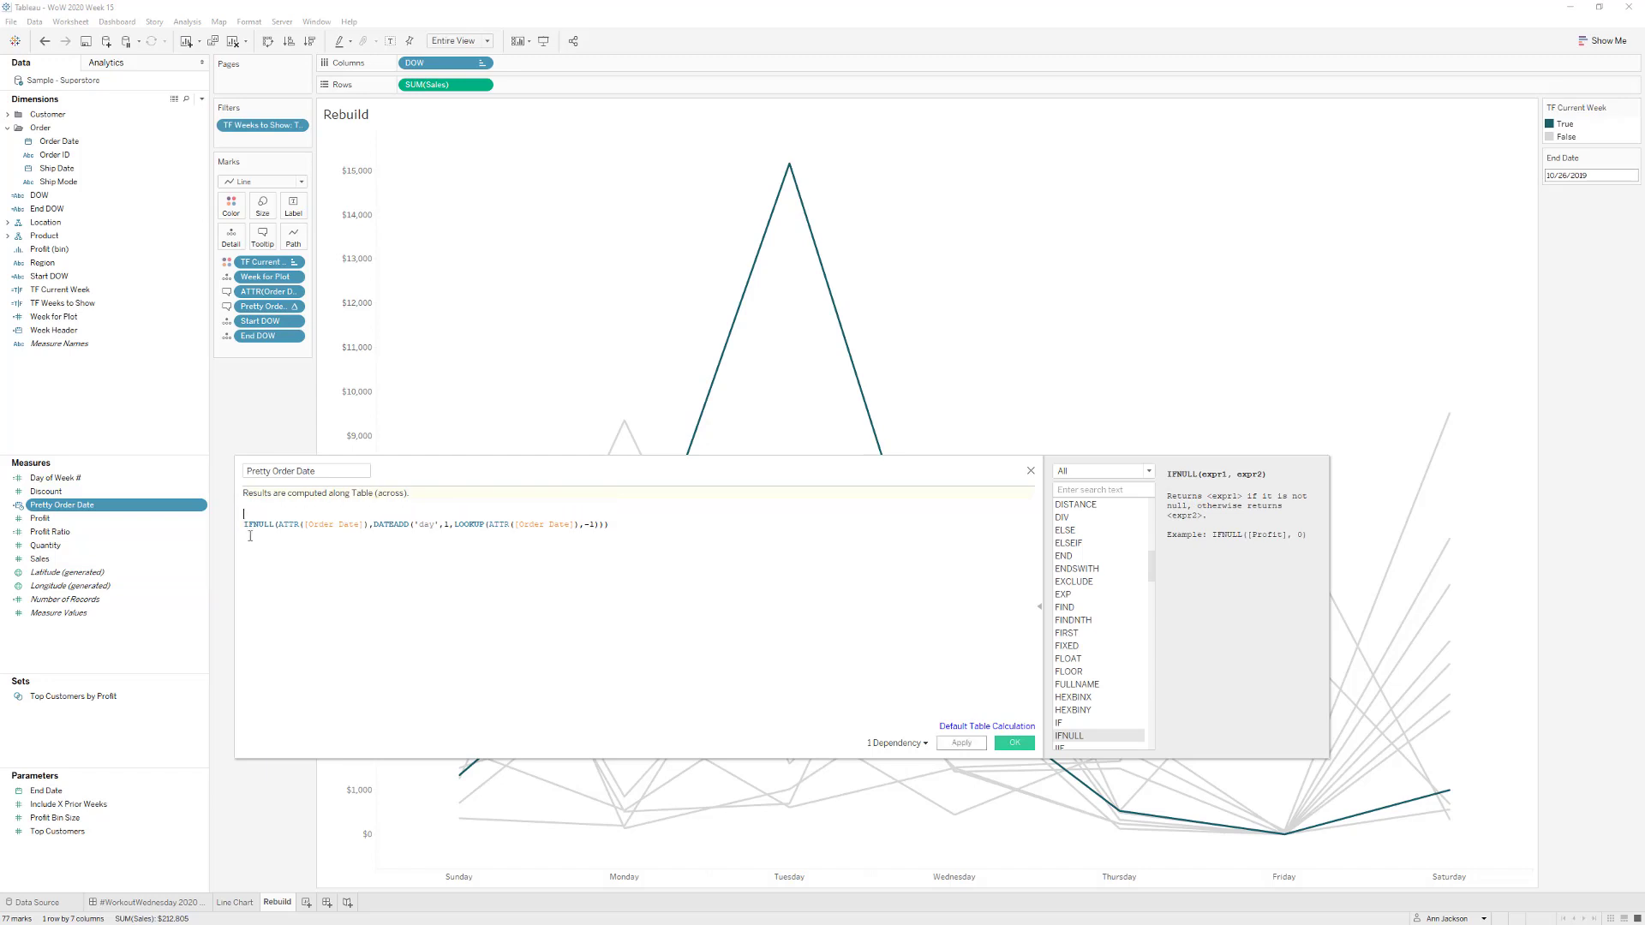
text(IFNULL()
click(250, 535)
scroll(356, 597, up, 2)
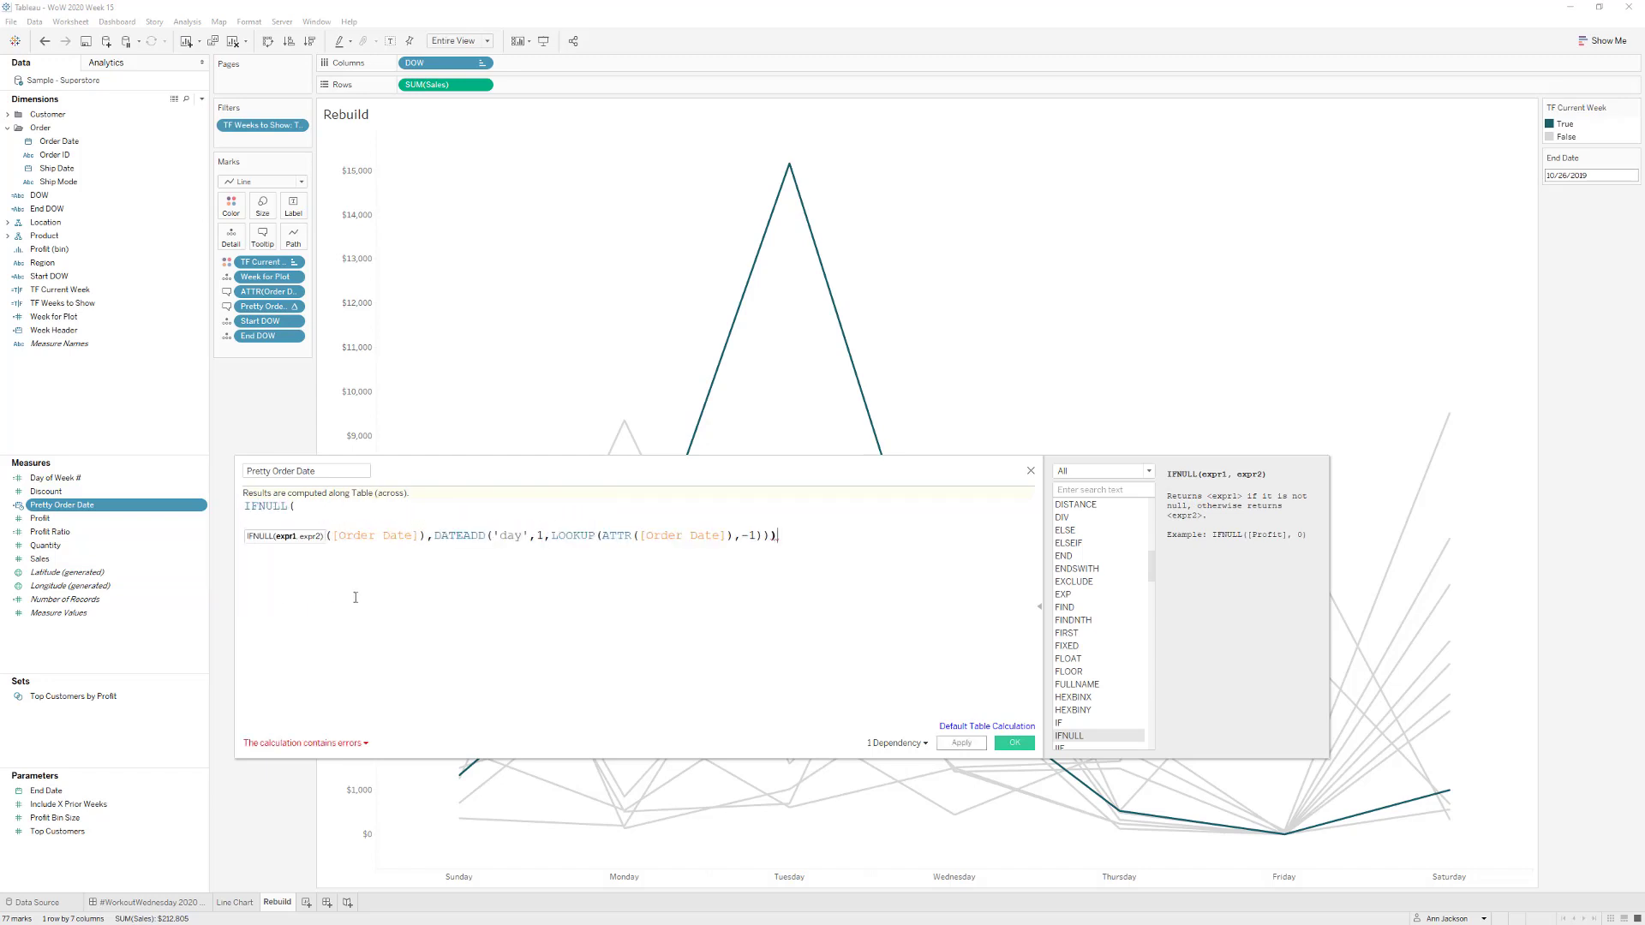
triple_click(694, 549)
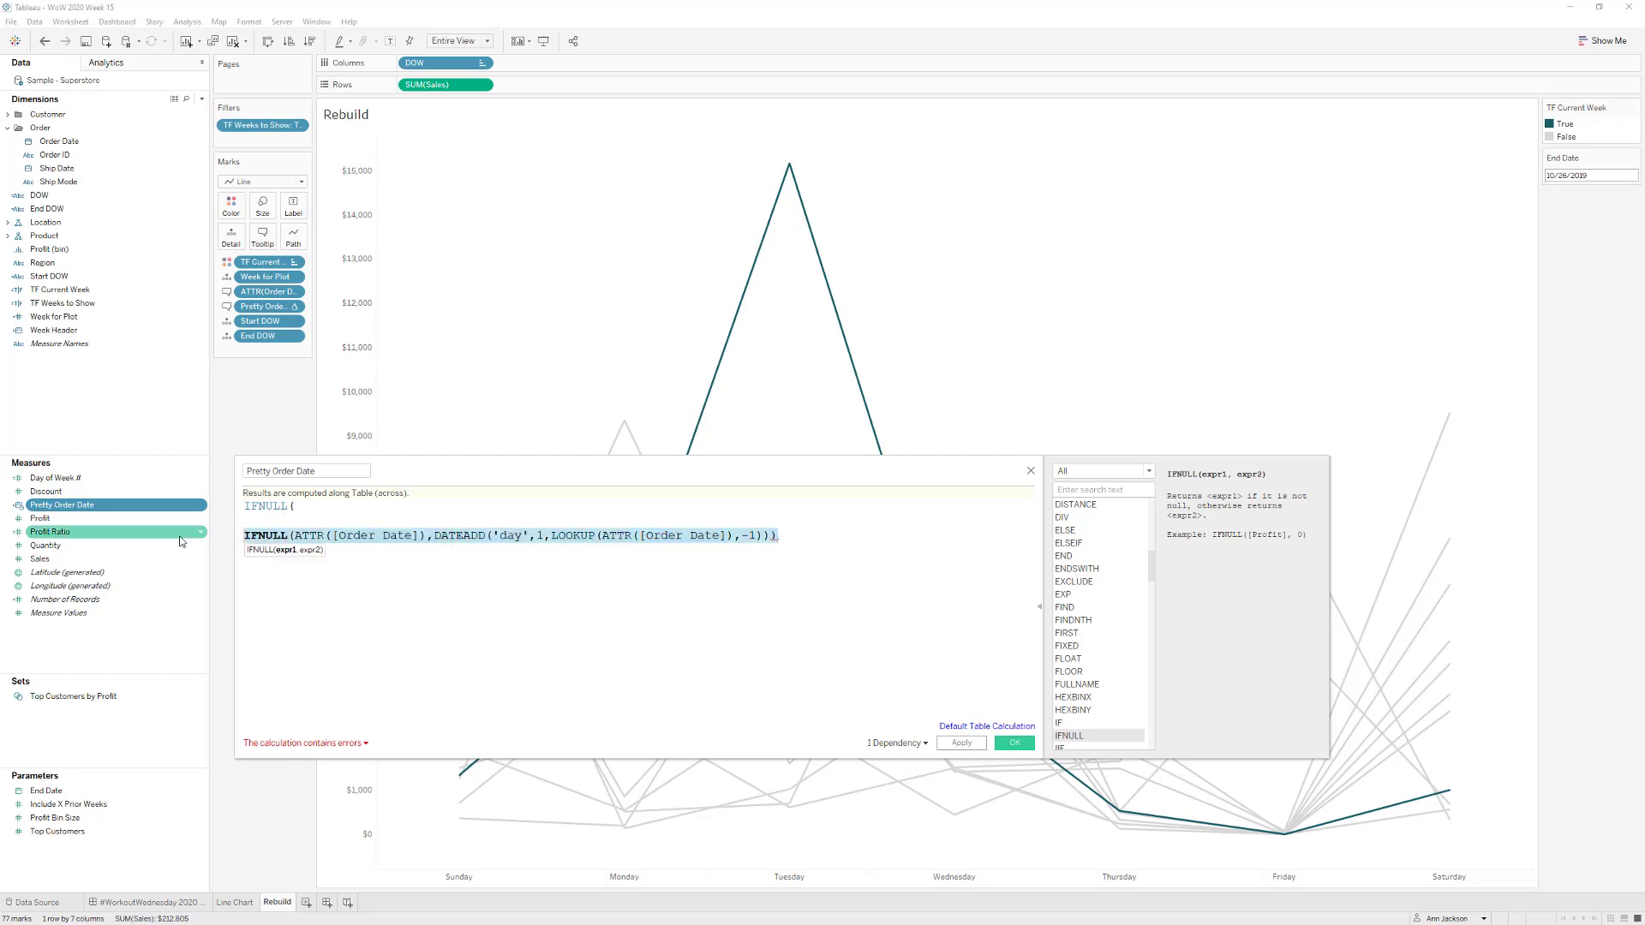
key(ctrl+c)
click(332, 506)
key(ctrl+v)
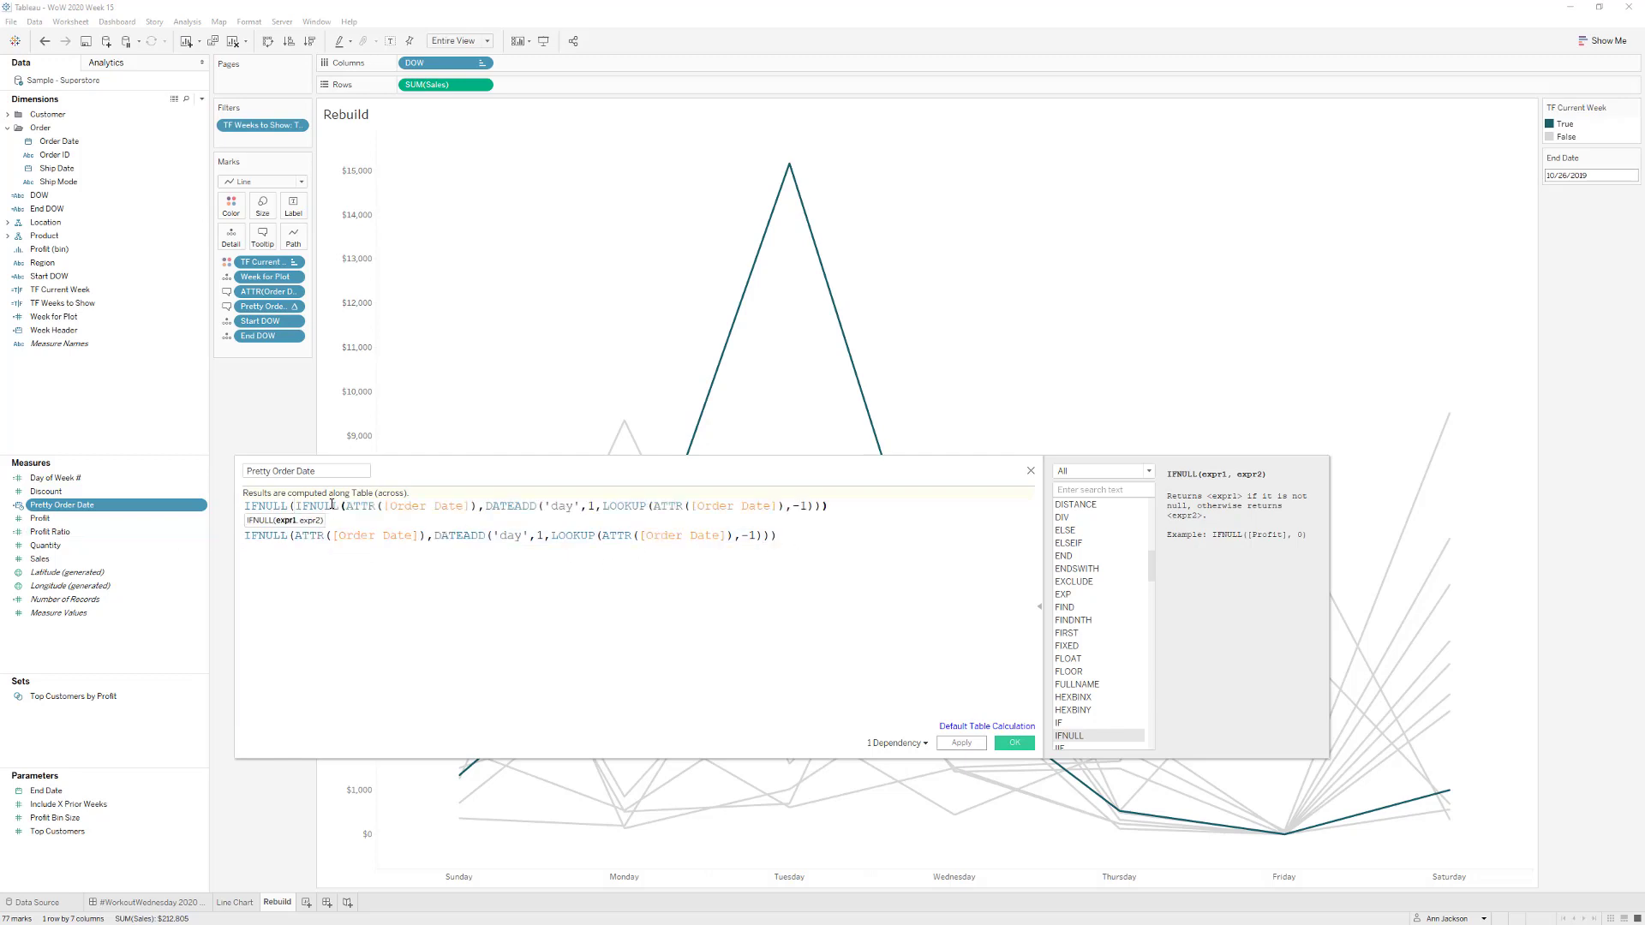
text(,)
- Make a DATEADD with -1 day the outer IFNULL's fallback and remove leftover lines
drag(435, 535, 774, 533)
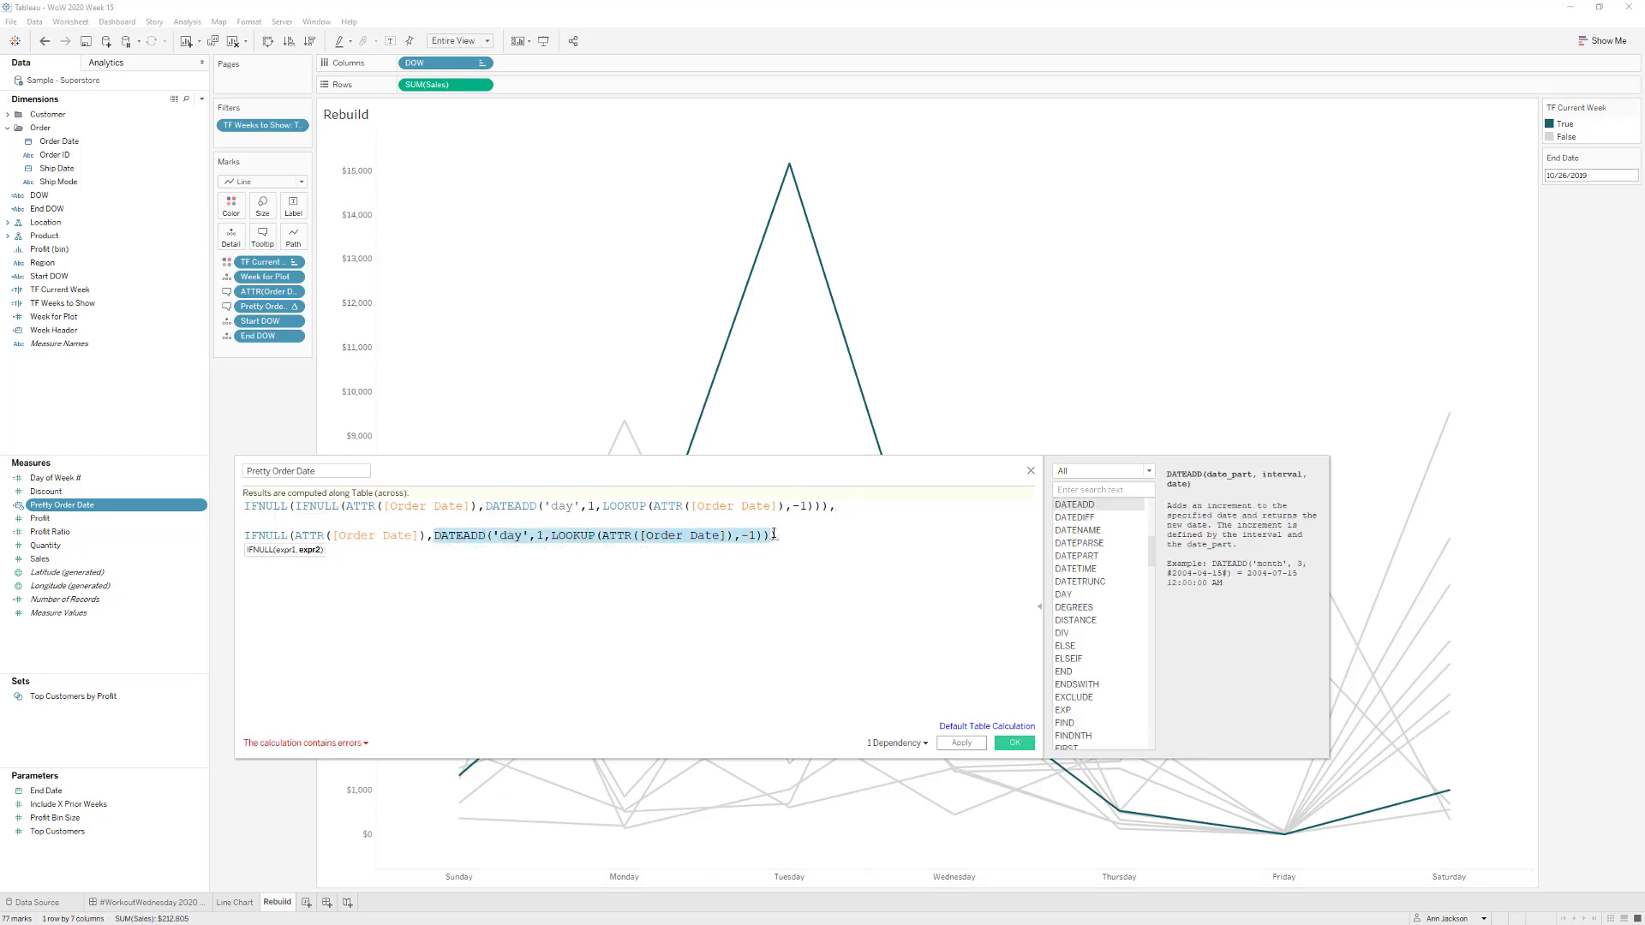
key(ctrl+x)
click(923, 505)
key(ctrl+v)
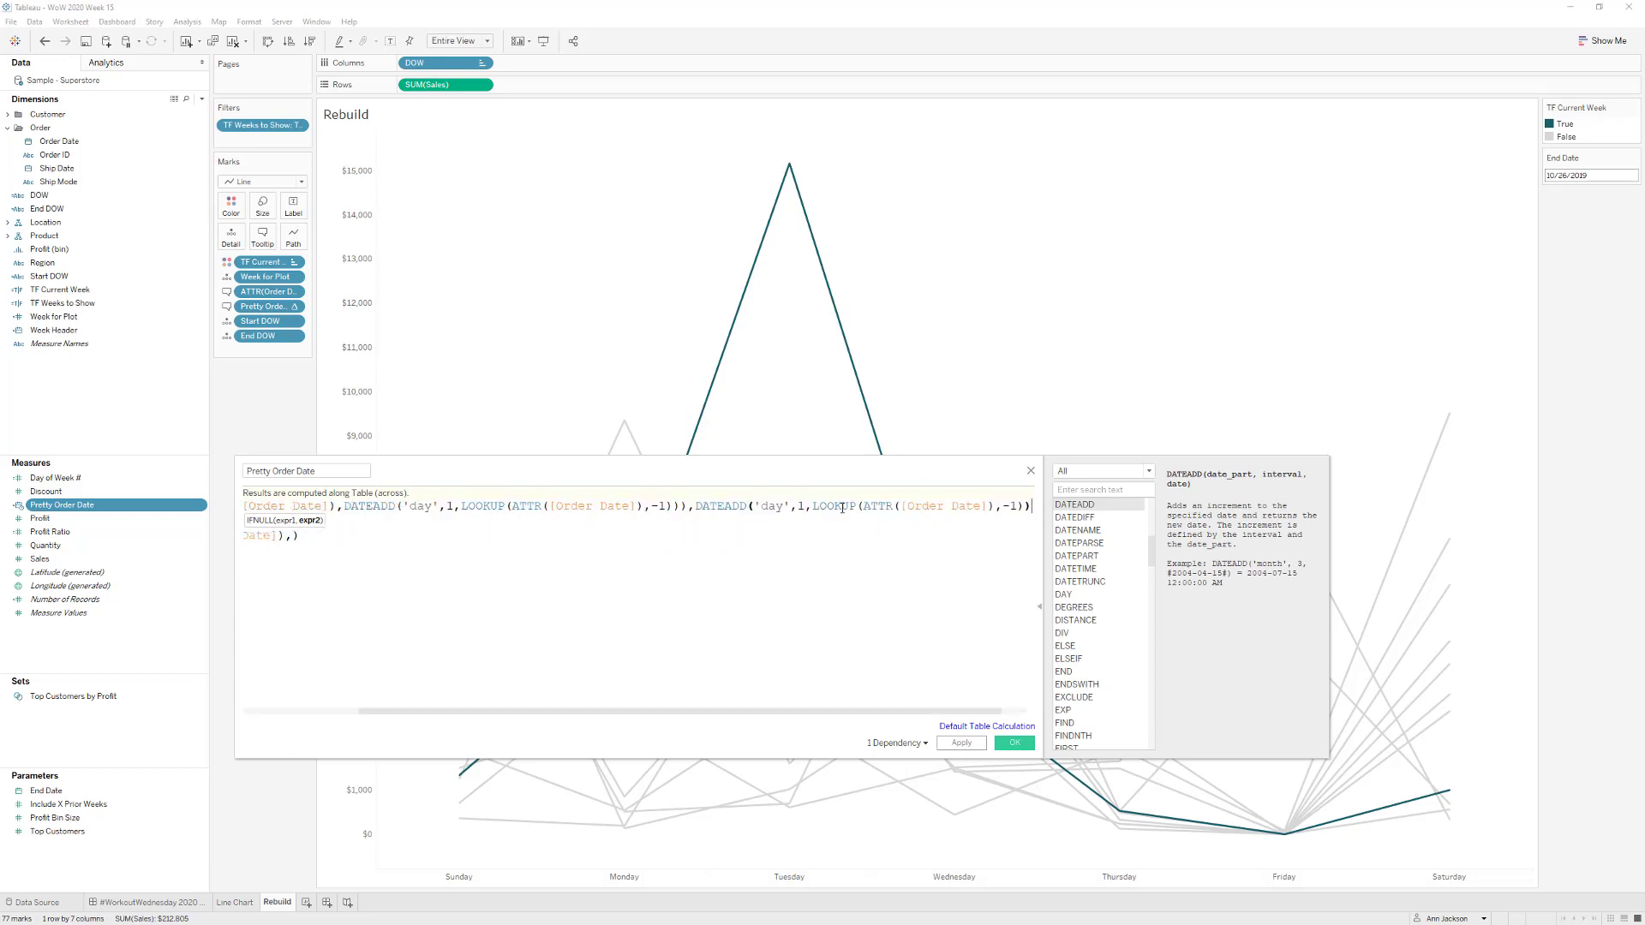
click(803, 507)
text(-)
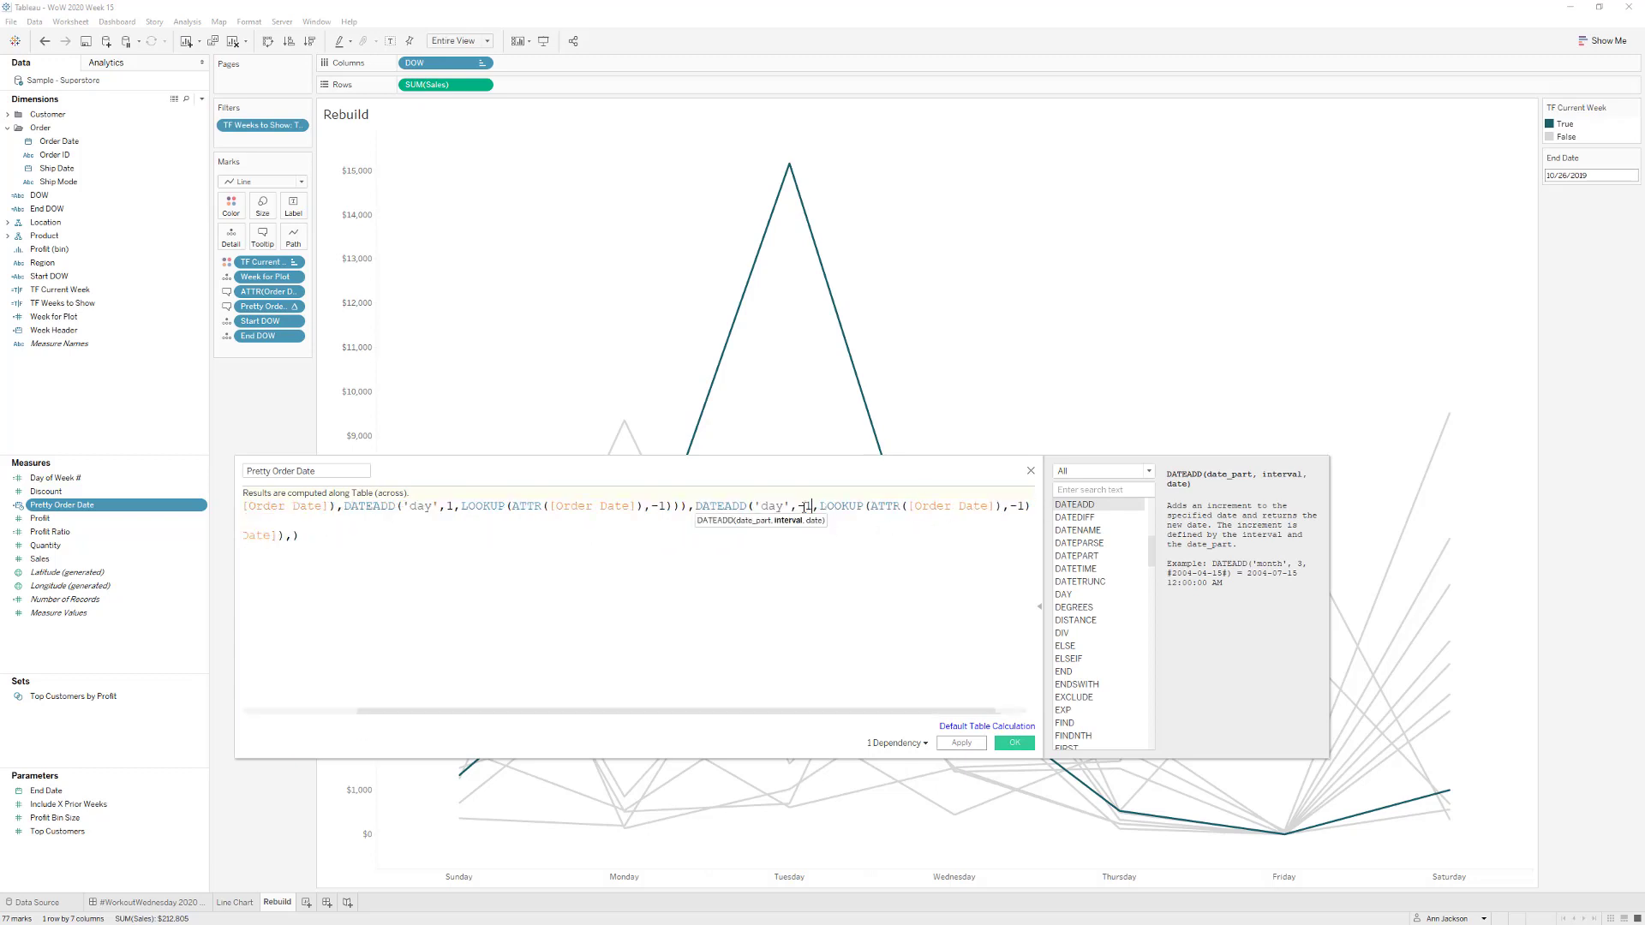
key(Right)
key(Right)
key(Right)
key(Right)
key(Right)
key(Right)
key(Right)
key(Right)
key(Right)
key(Right)
key(Right)
key(Right)
key(Right)
key(Right)
key(Right)
key(Right)
key(Right)
key(Right)
key(Right)
key(Right)
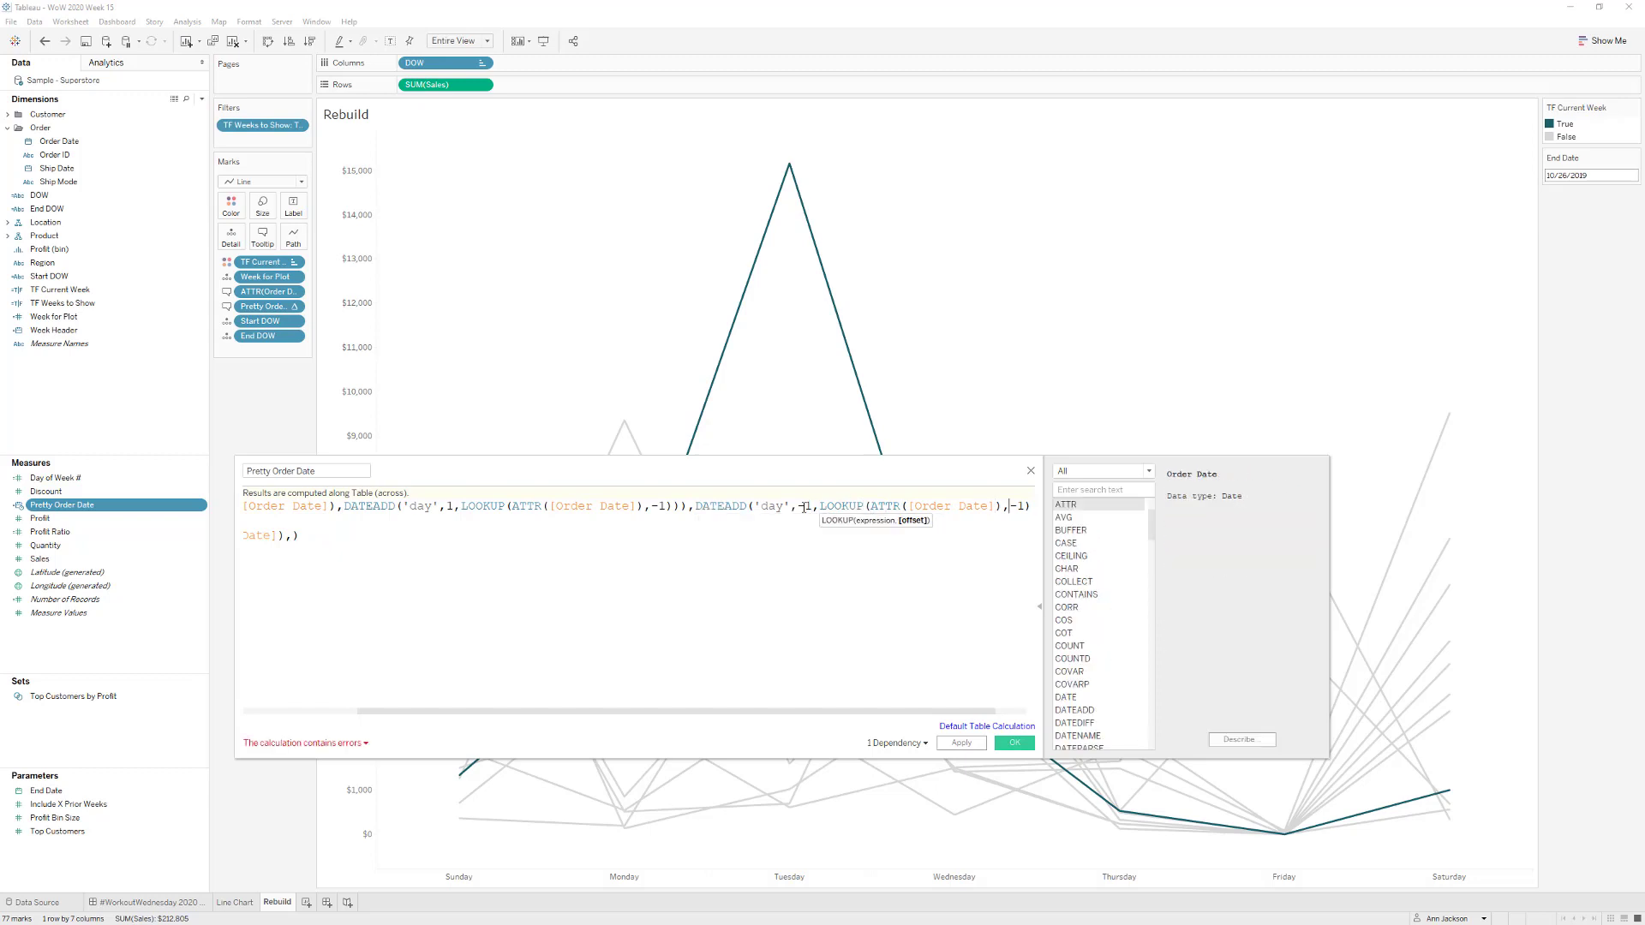
key(shift+Down)
key(shift+Down)
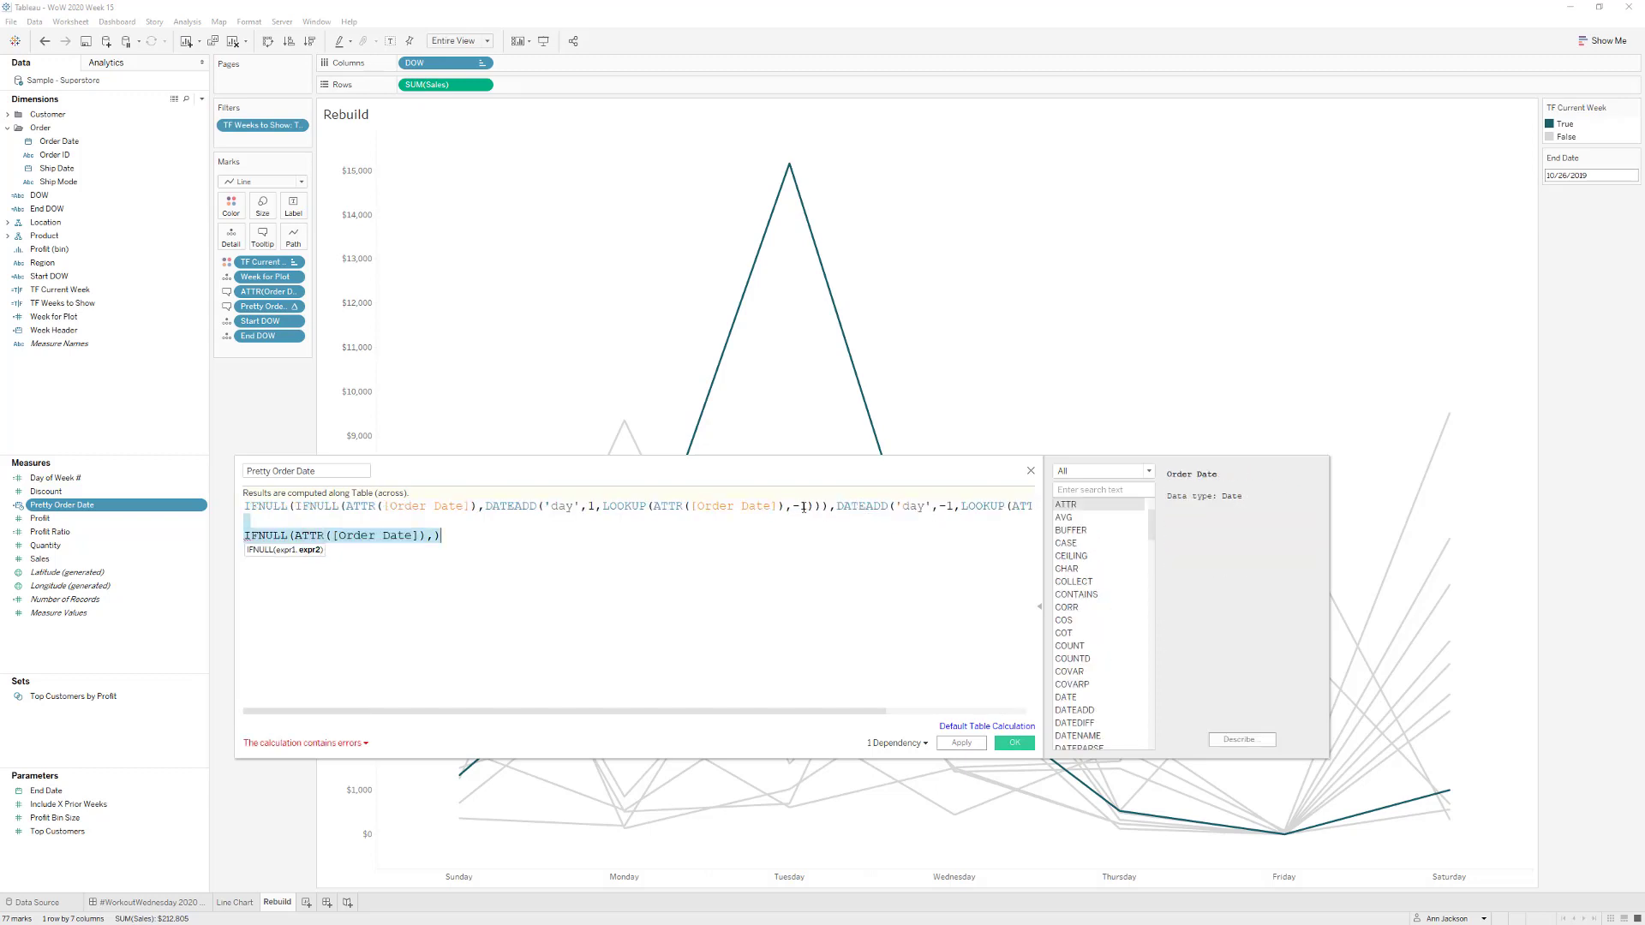
key(Delete)
- Close the outer IFNULL parenthesis and save the revised Pretty Order Date calculation
drag(455, 460, 448, 348)
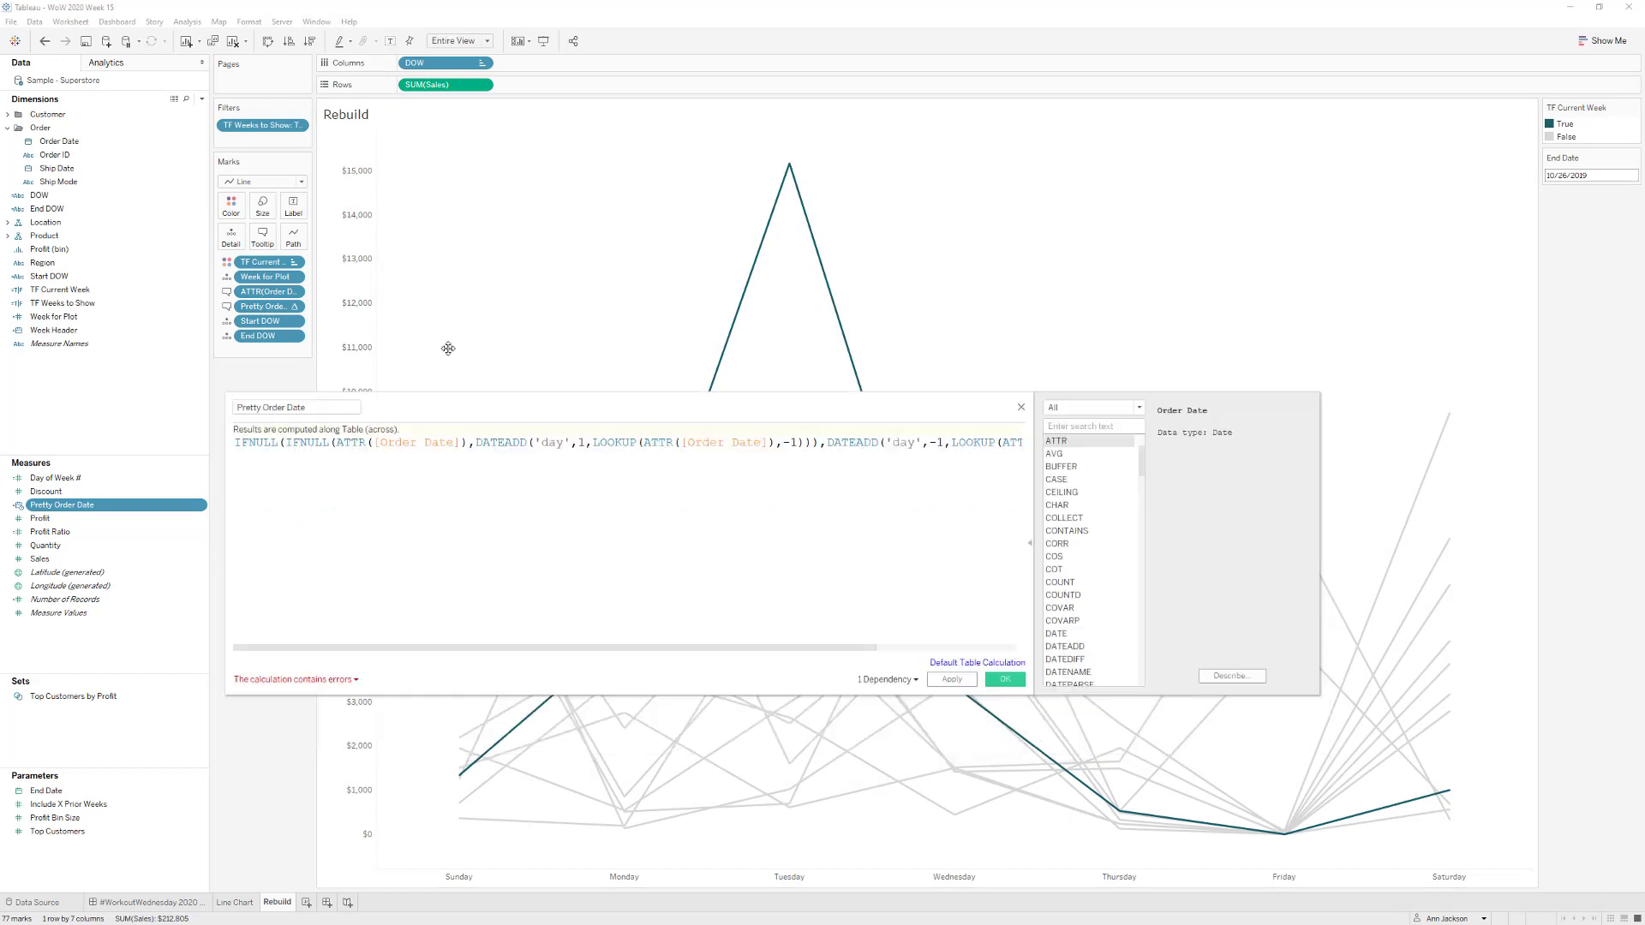
drag(220, 623, 81, 760)
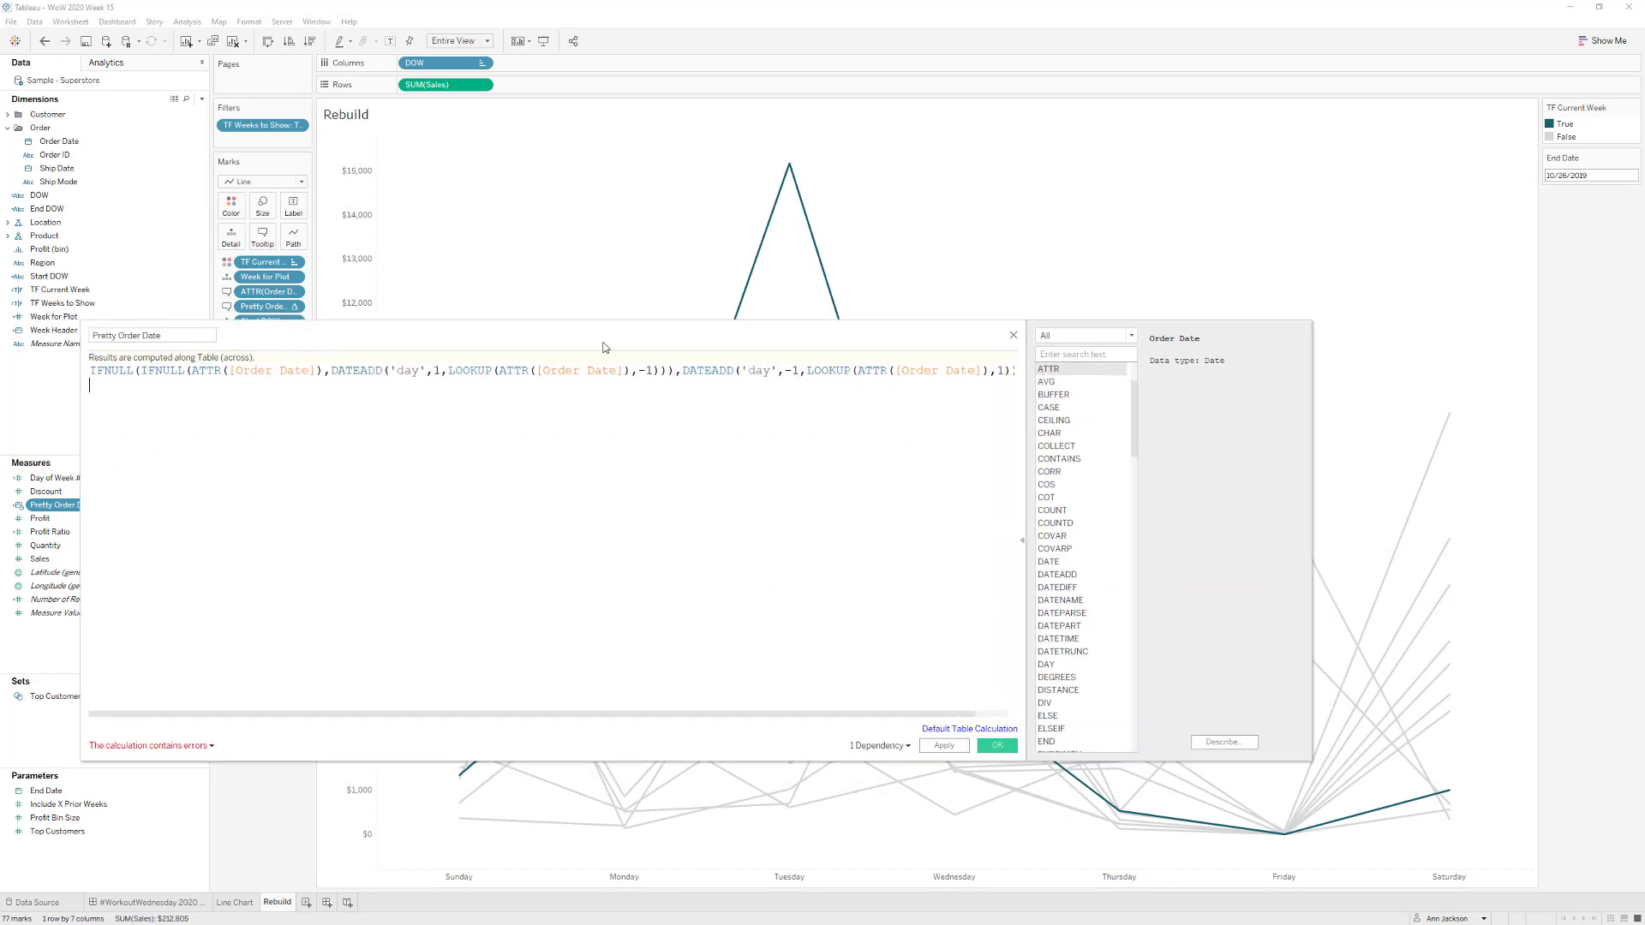
click(1024, 542)
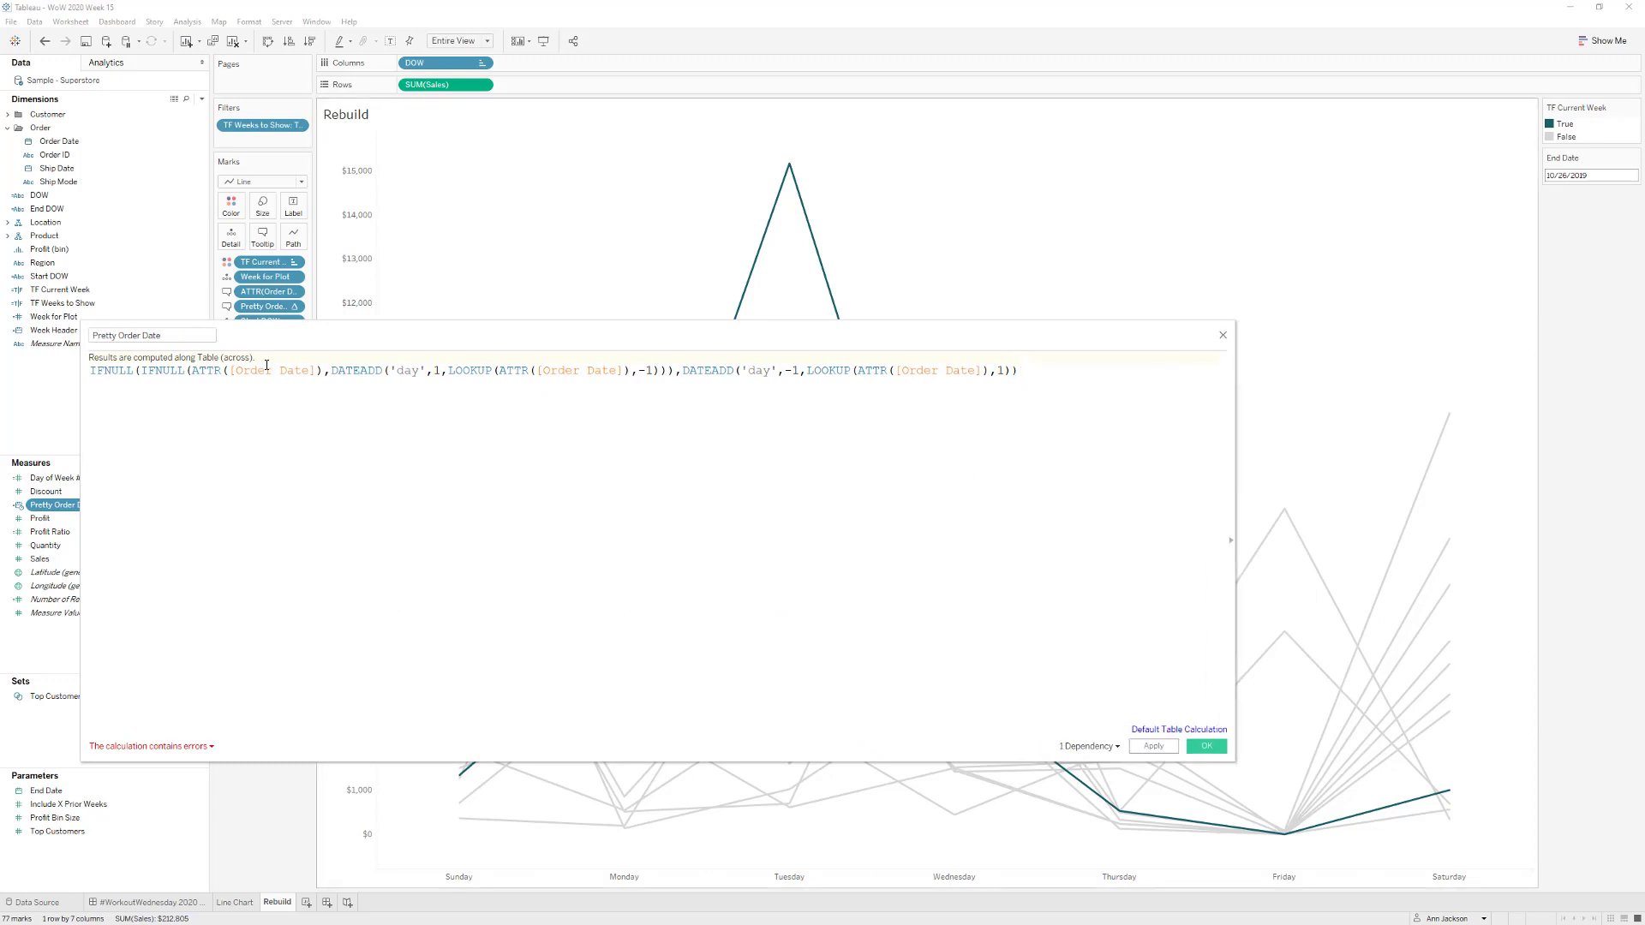
click(873, 370)
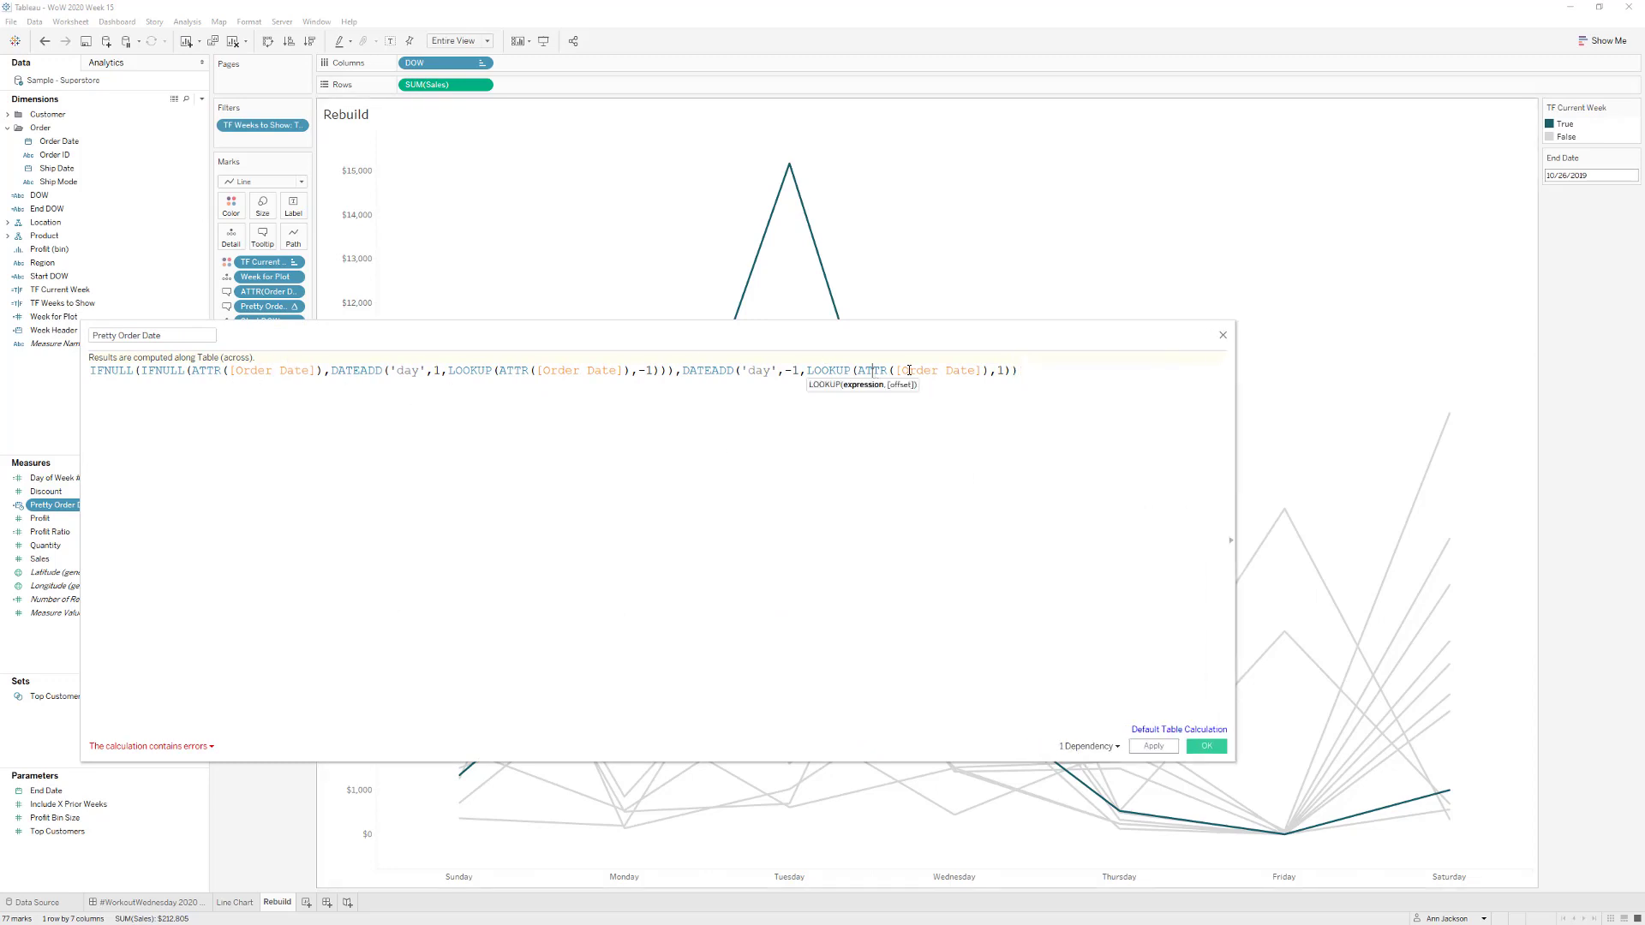
click(828, 370)
click(1037, 370)
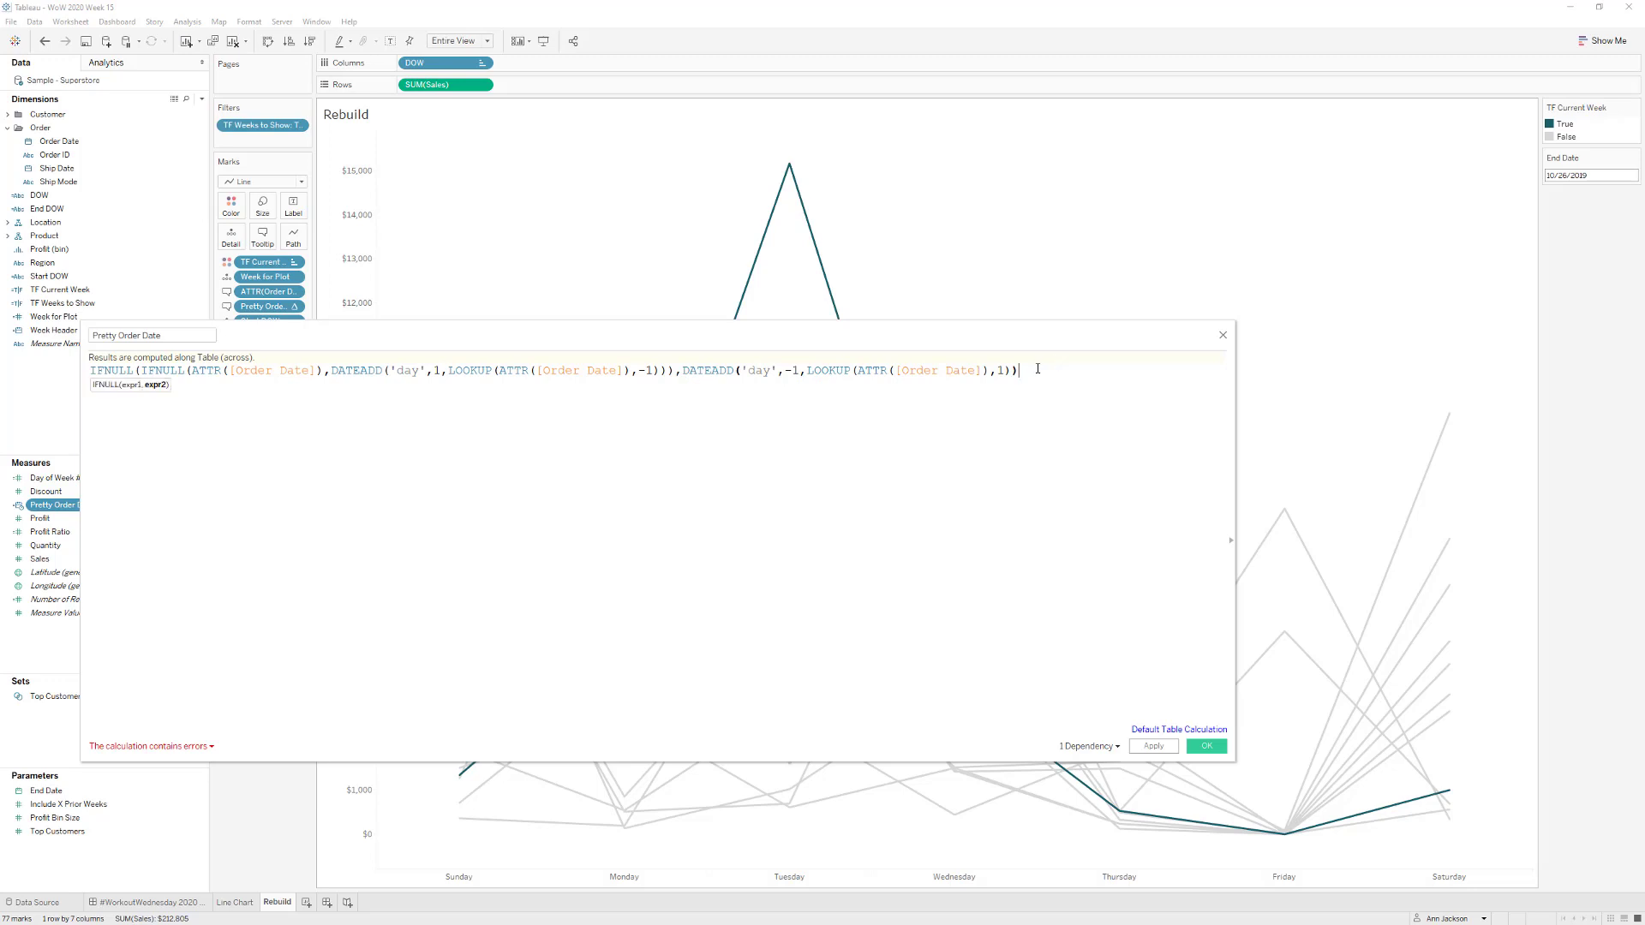
text())
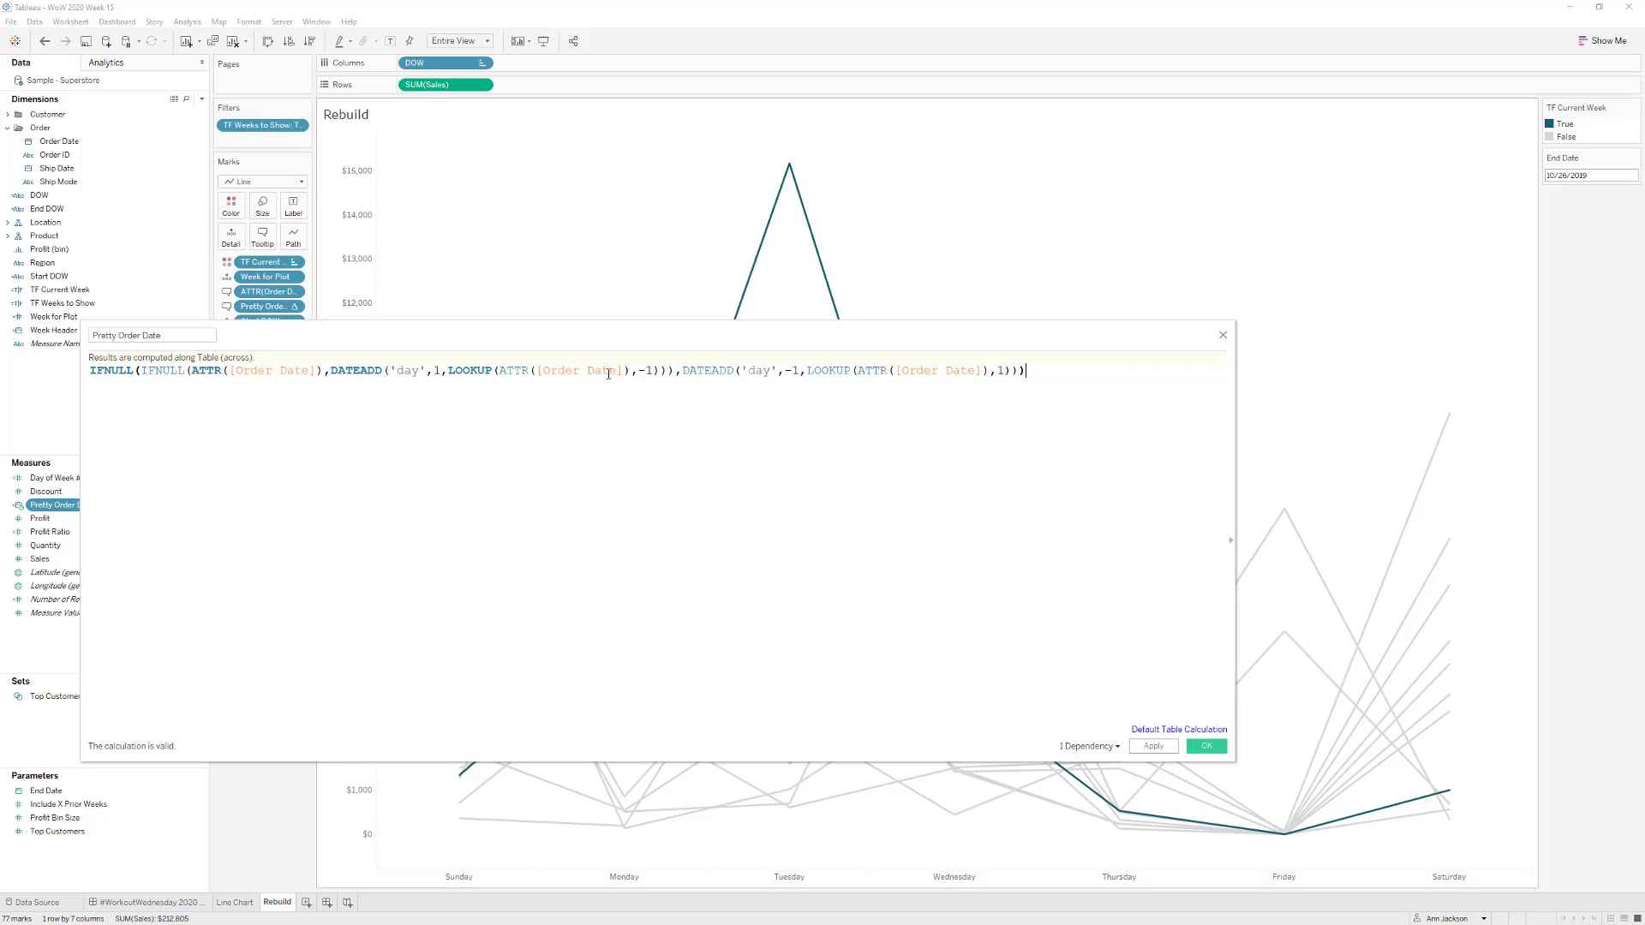
click(1195, 746)
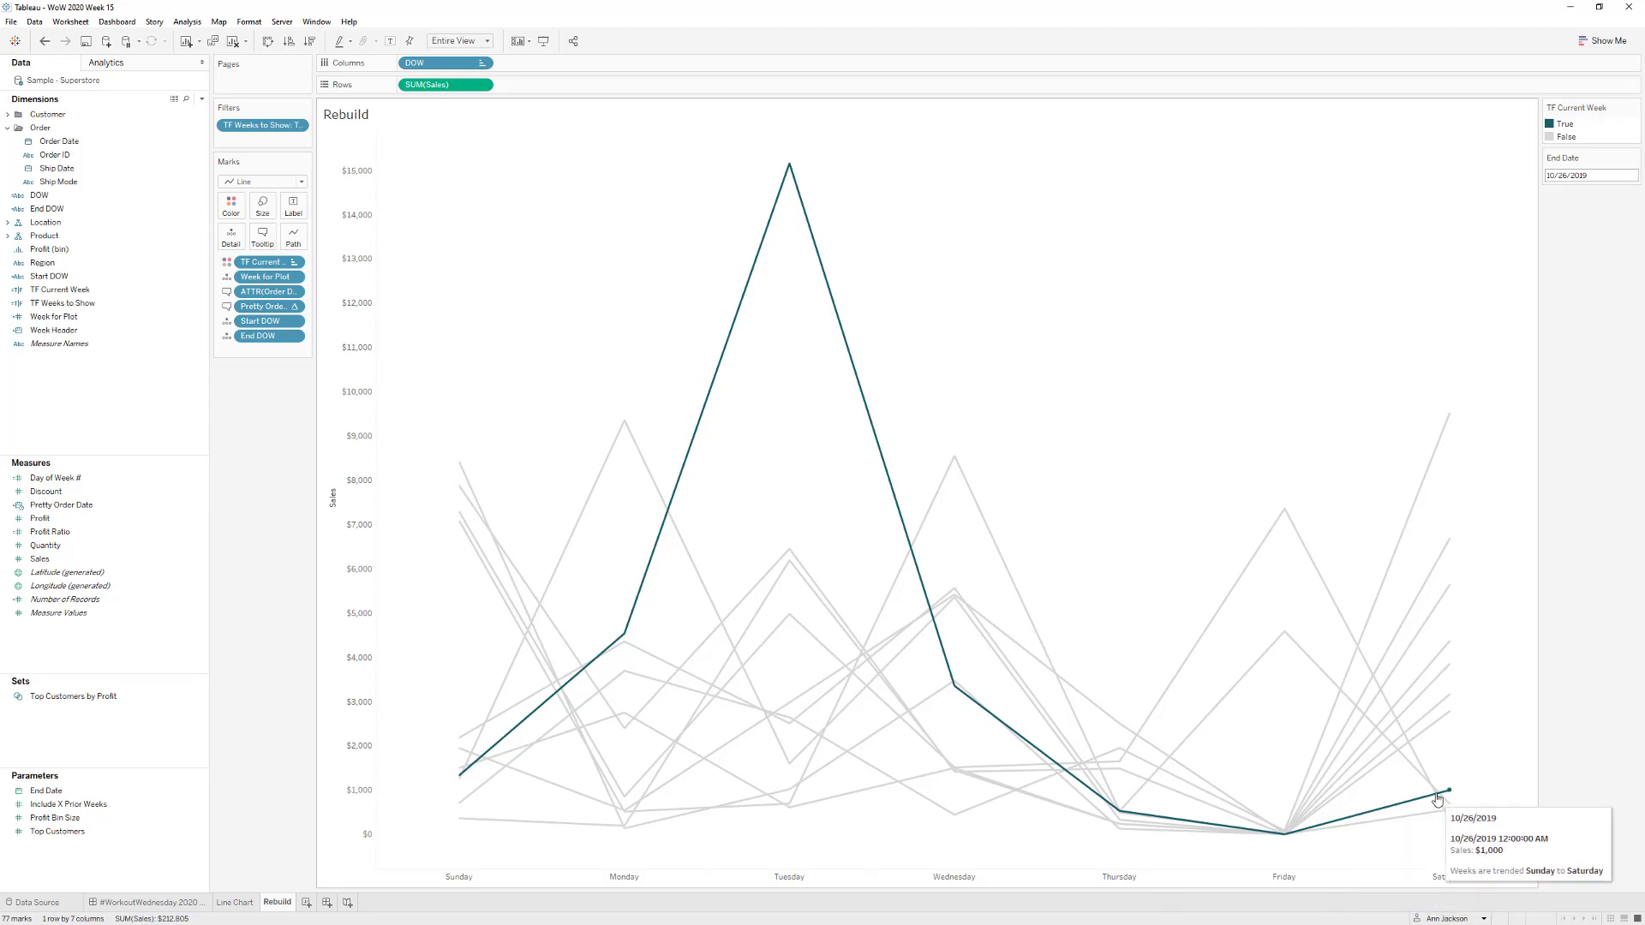
- Set the End Date parameter back to 10/24/2019
click(1557, 176)
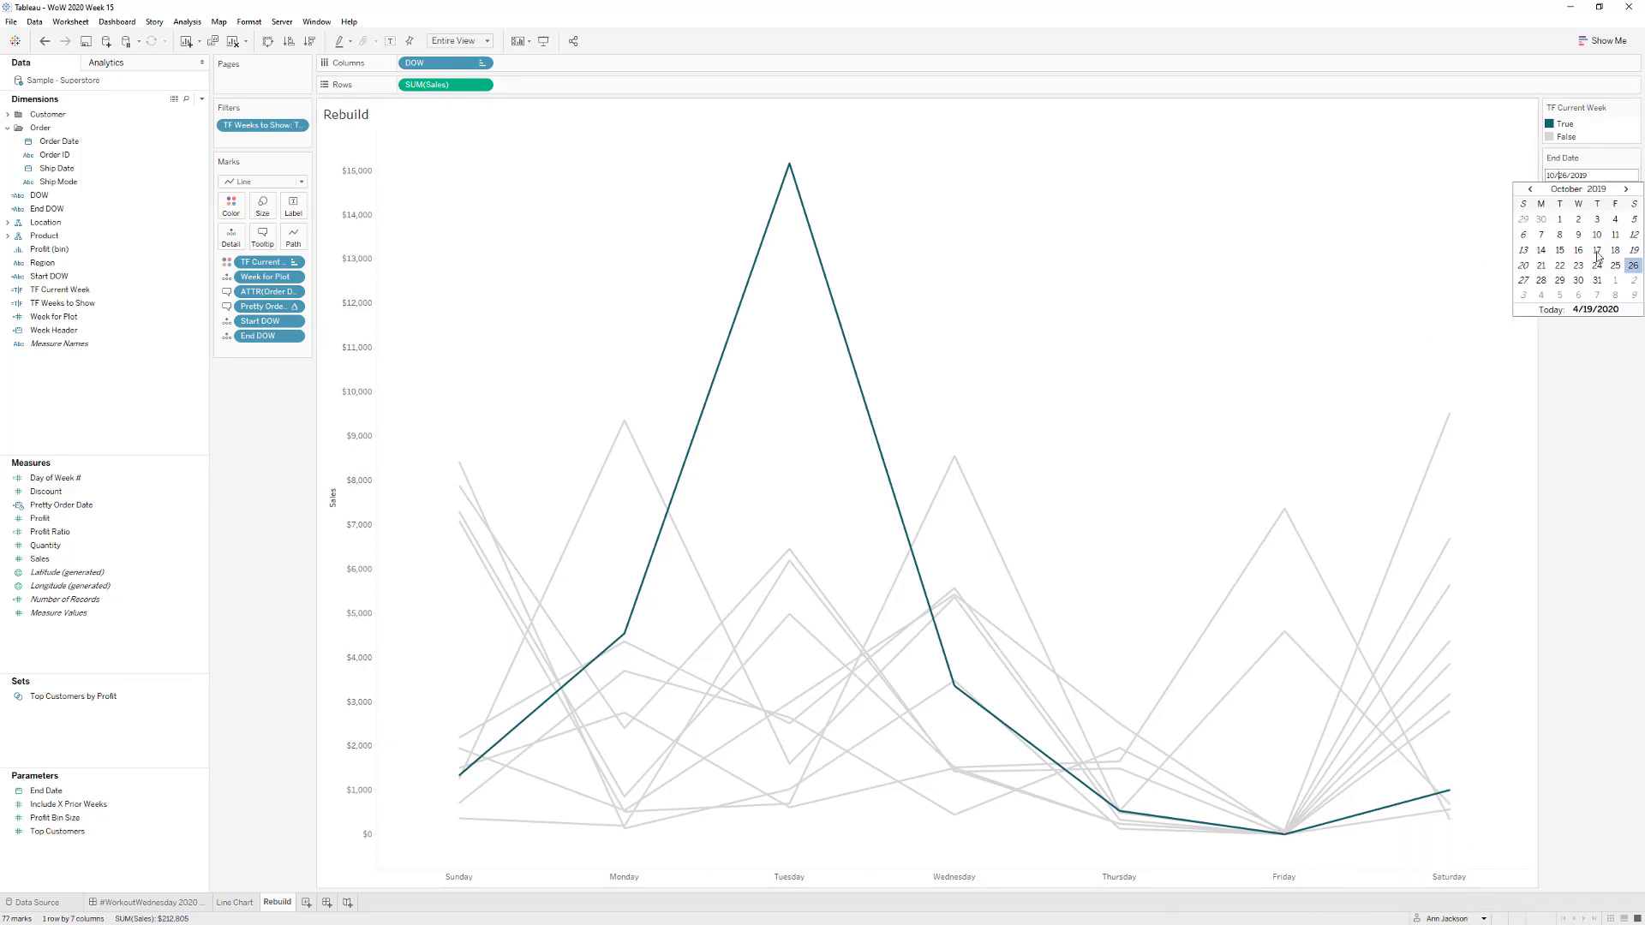
click(1603, 276)
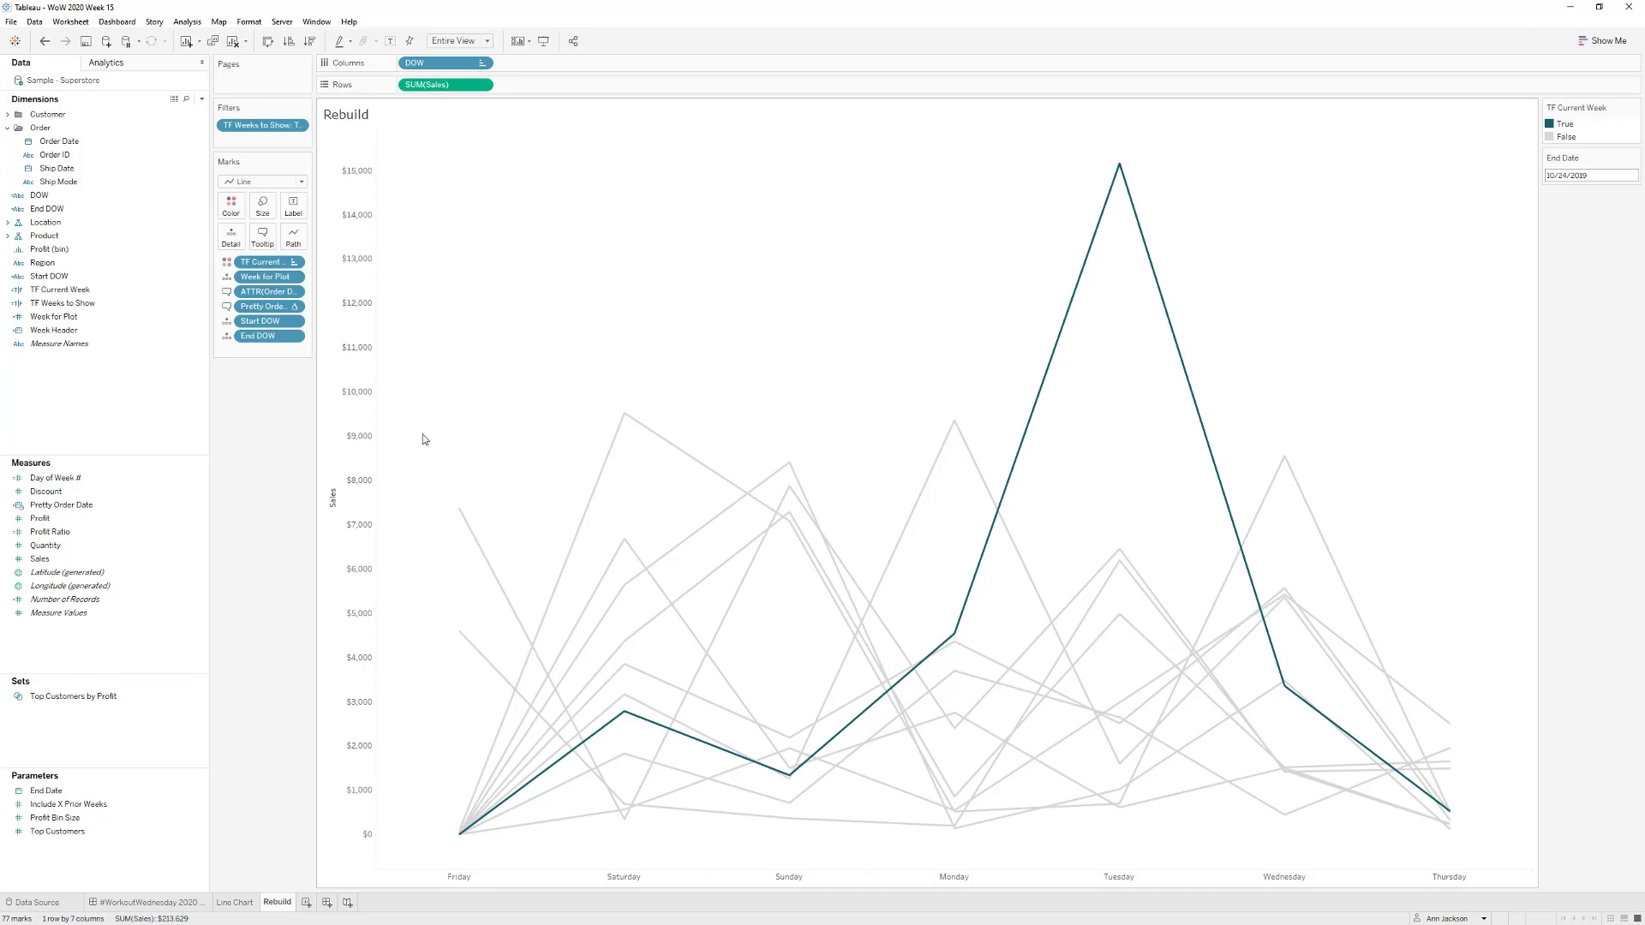
- Set Pretty Order Date's default date format to Standard Short Date
right_click(106, 507)
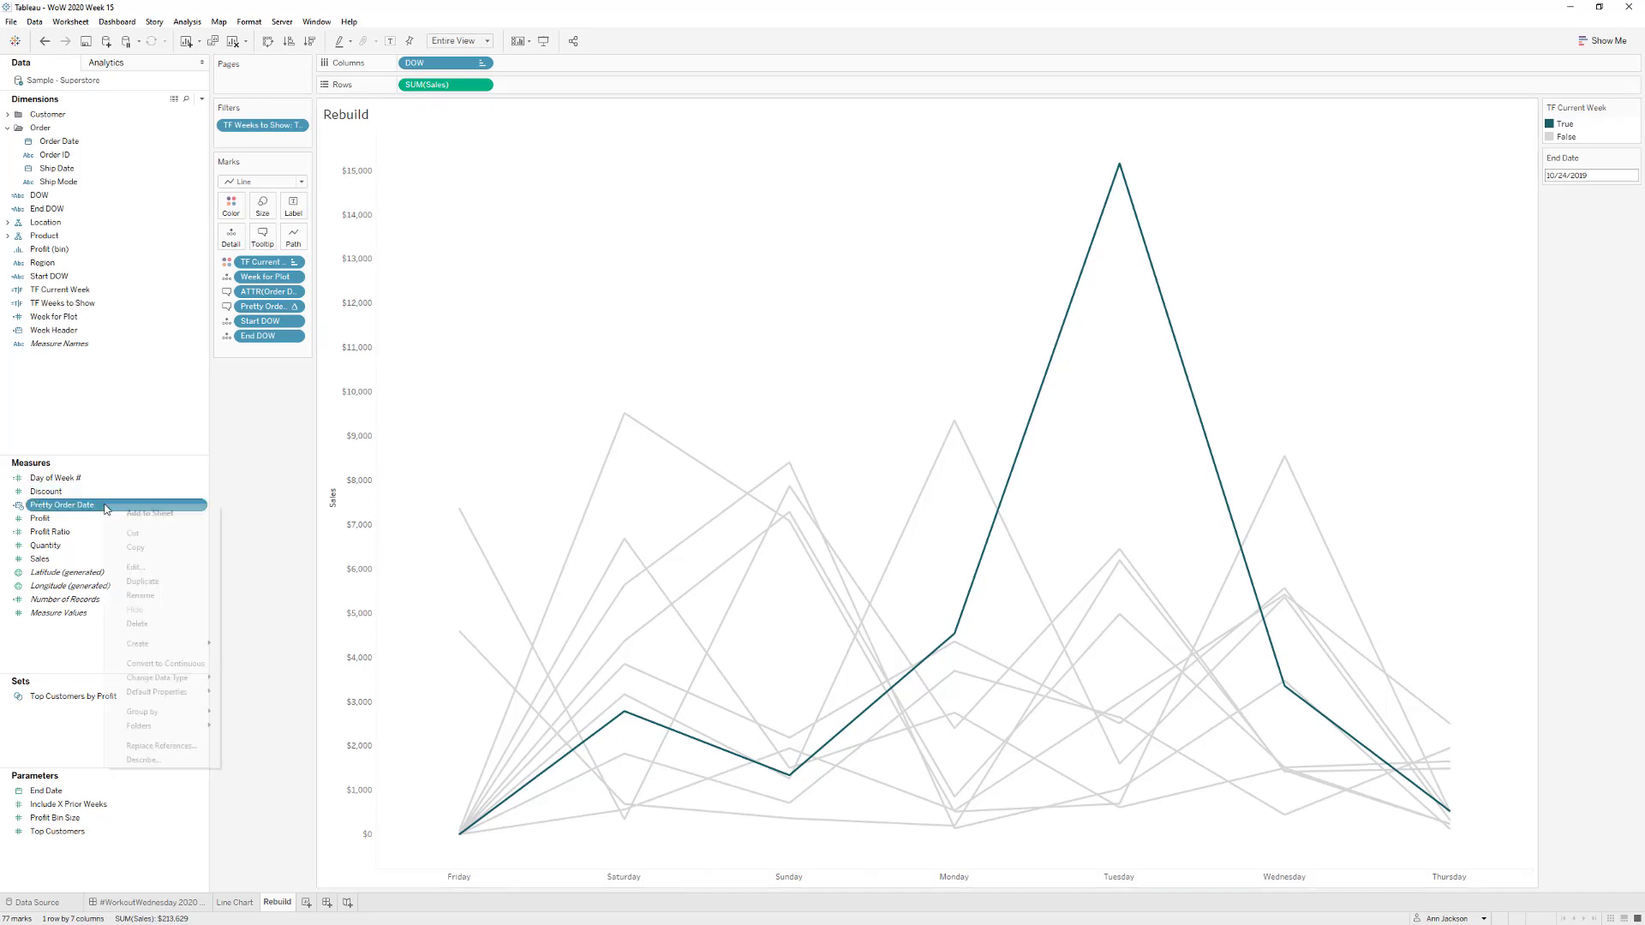
mouse_move(166, 692)
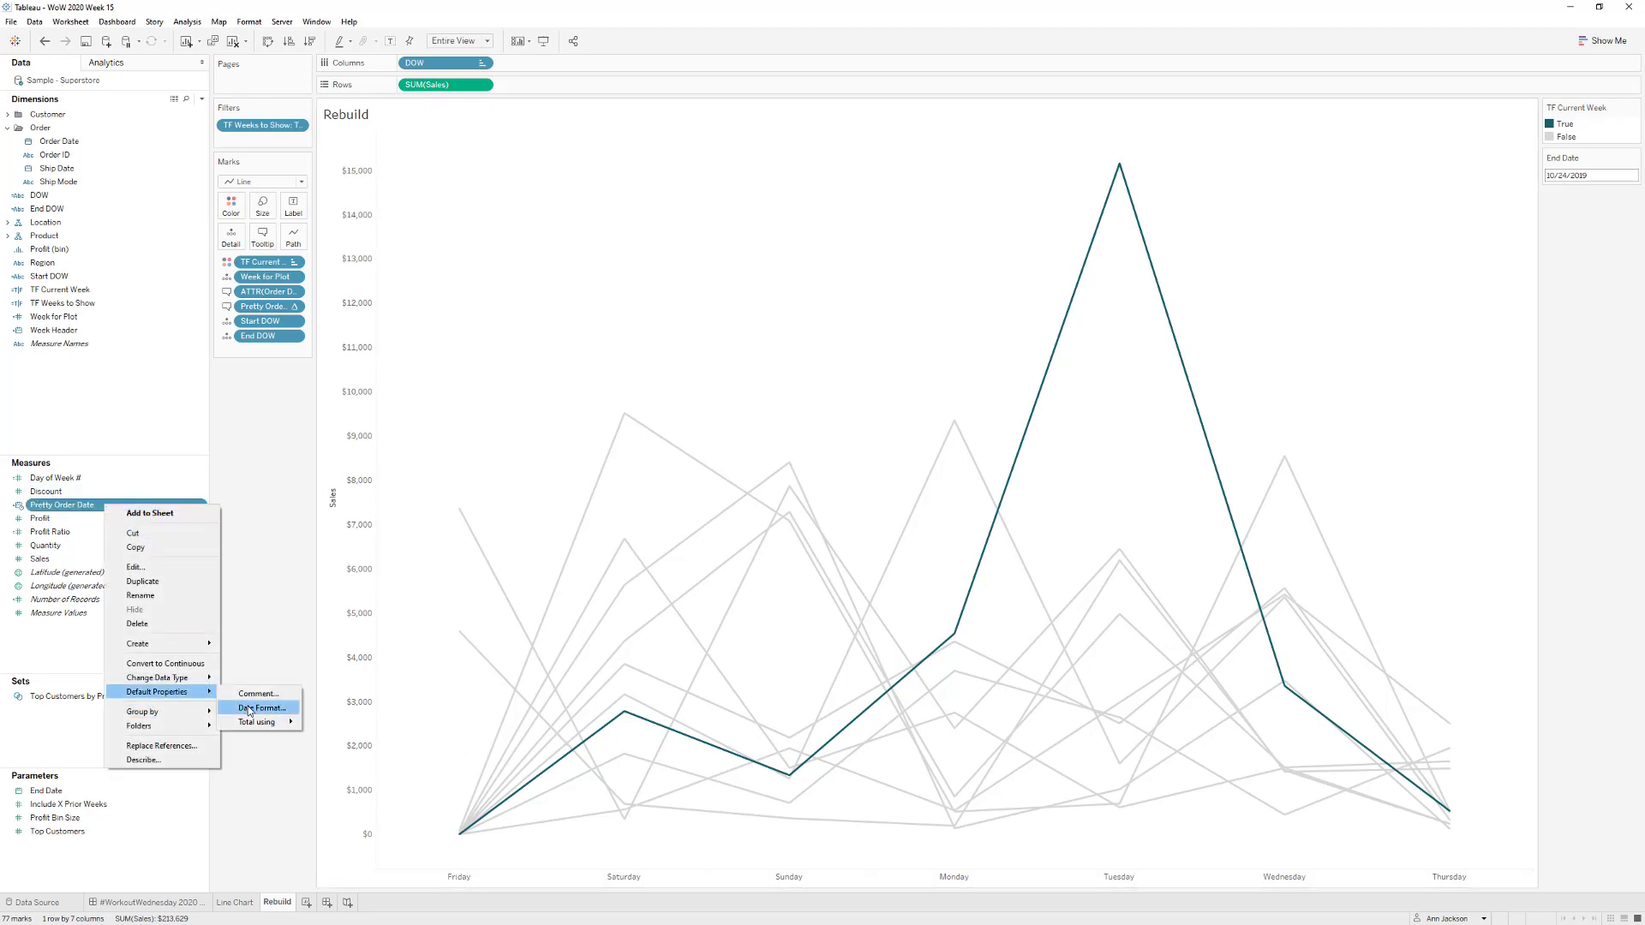
click(250, 708)
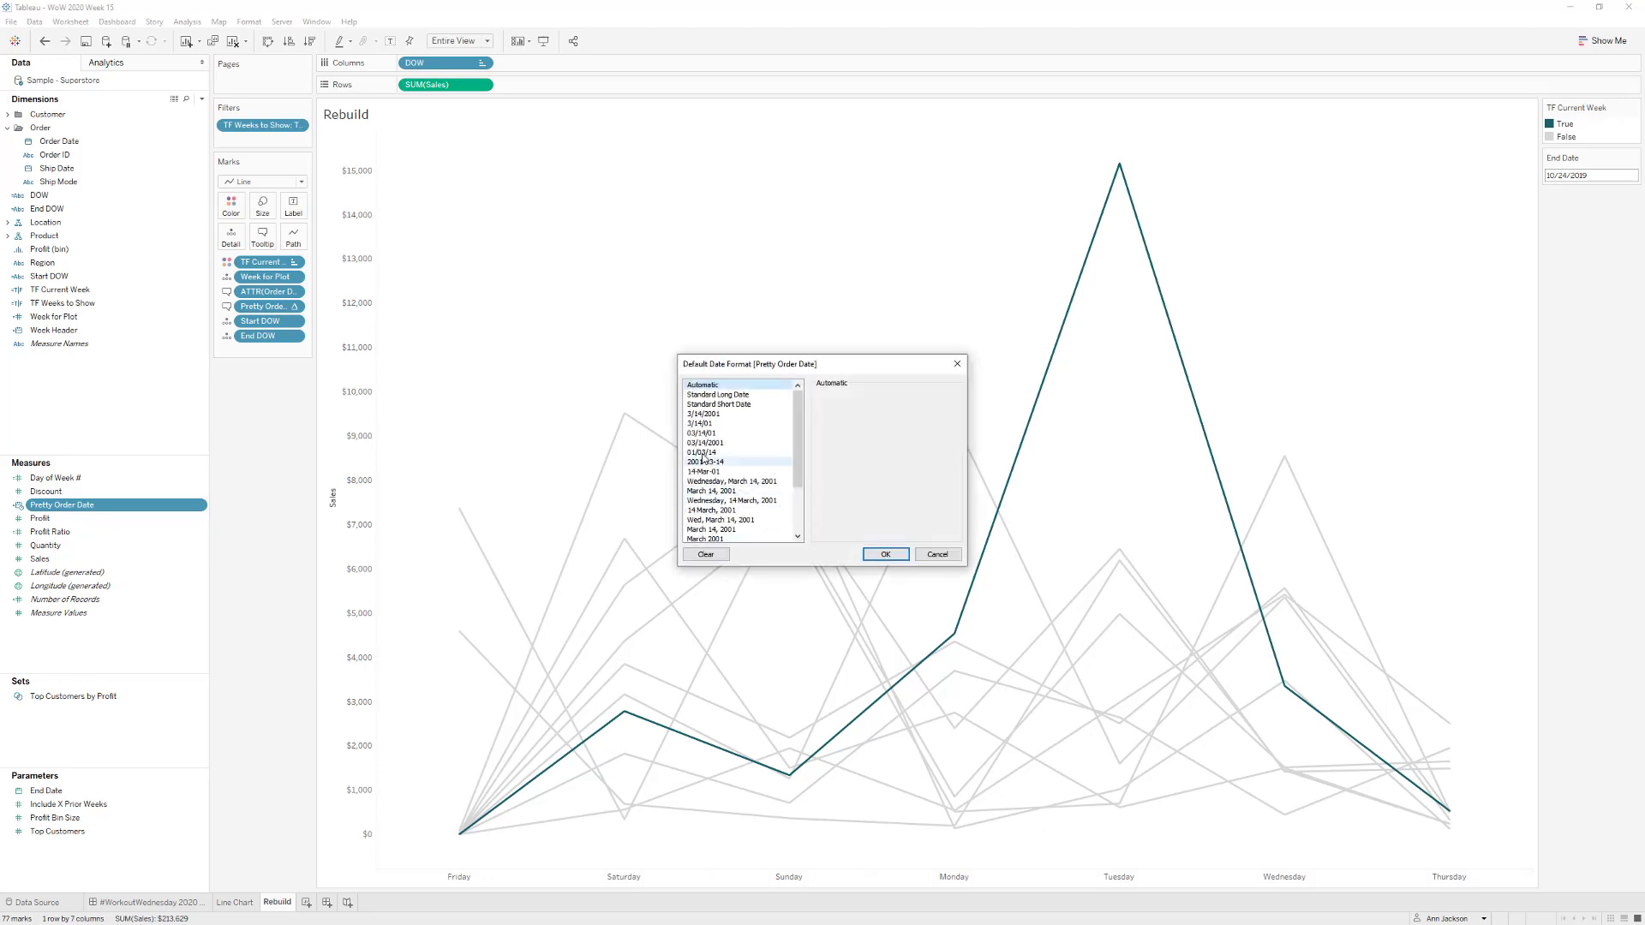
click(718, 404)
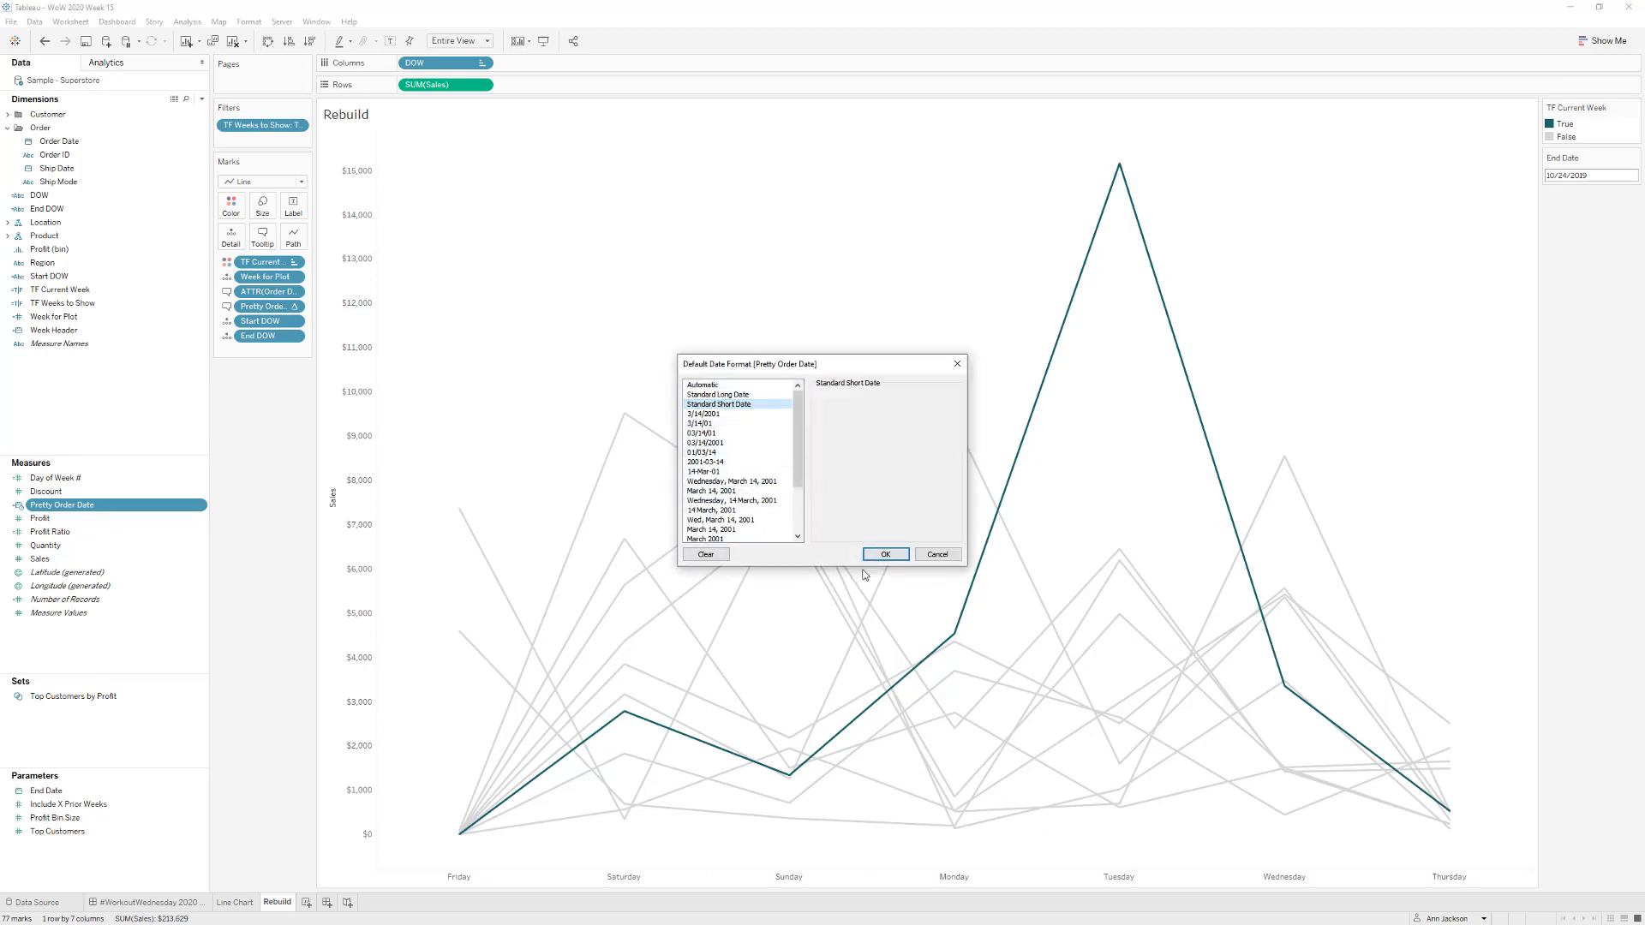
click(882, 551)
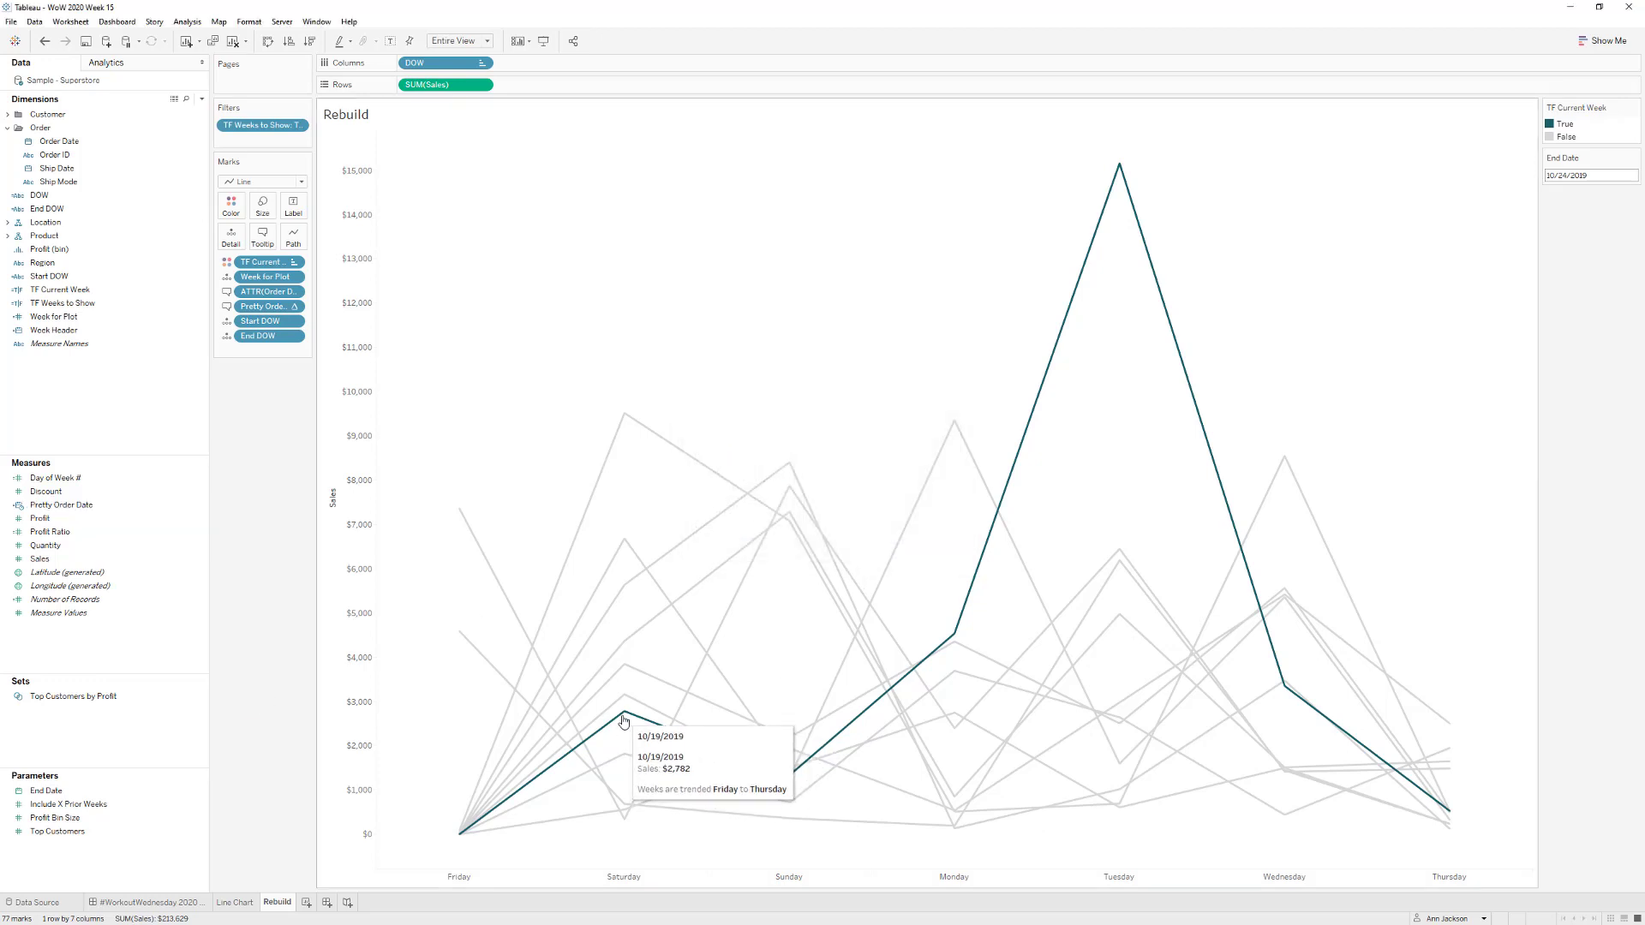
- Remove the raw <ATTR(Order Date)> line from the tooltip
click(262, 236)
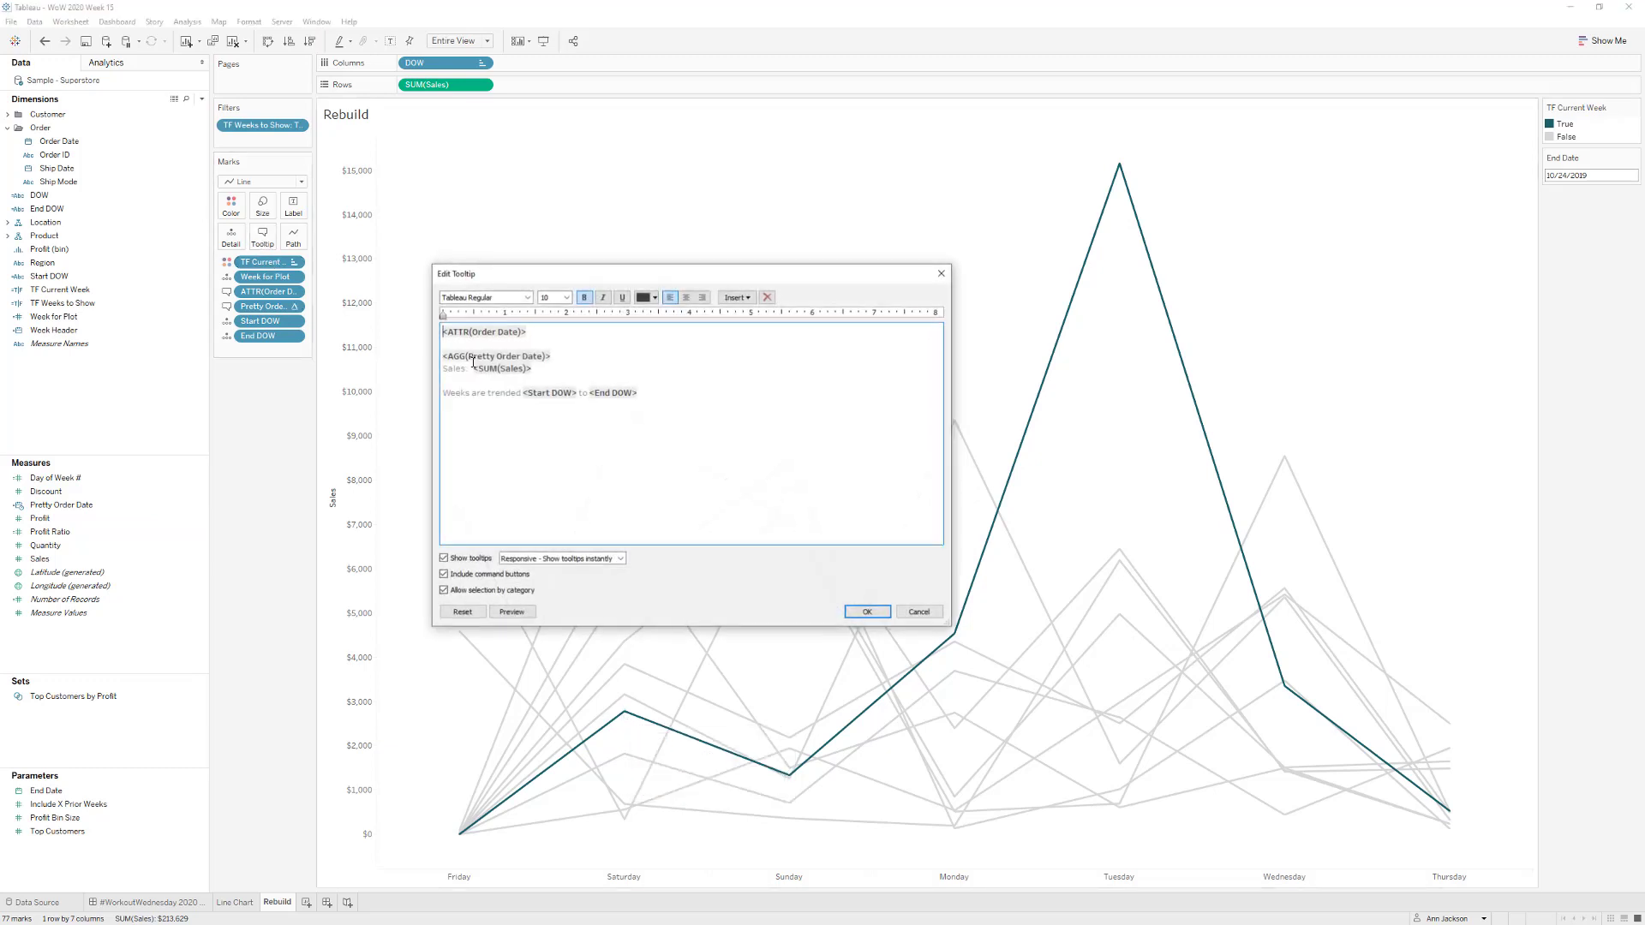
drag(454, 344, 425, 336)
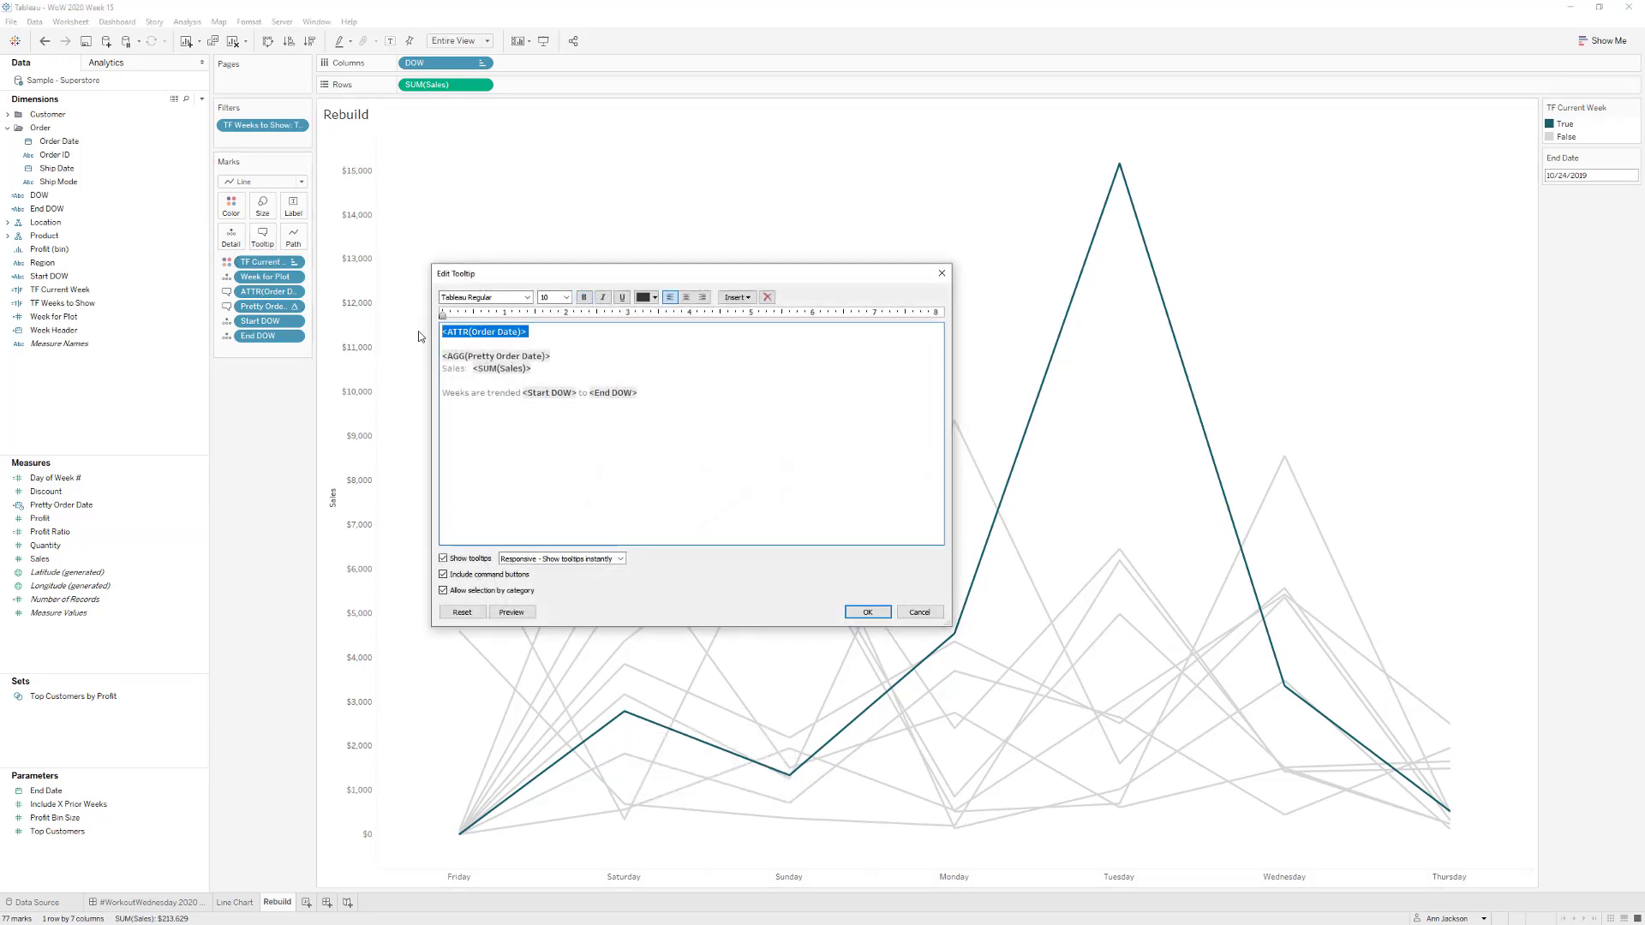
key(Delete)
key(Delete)
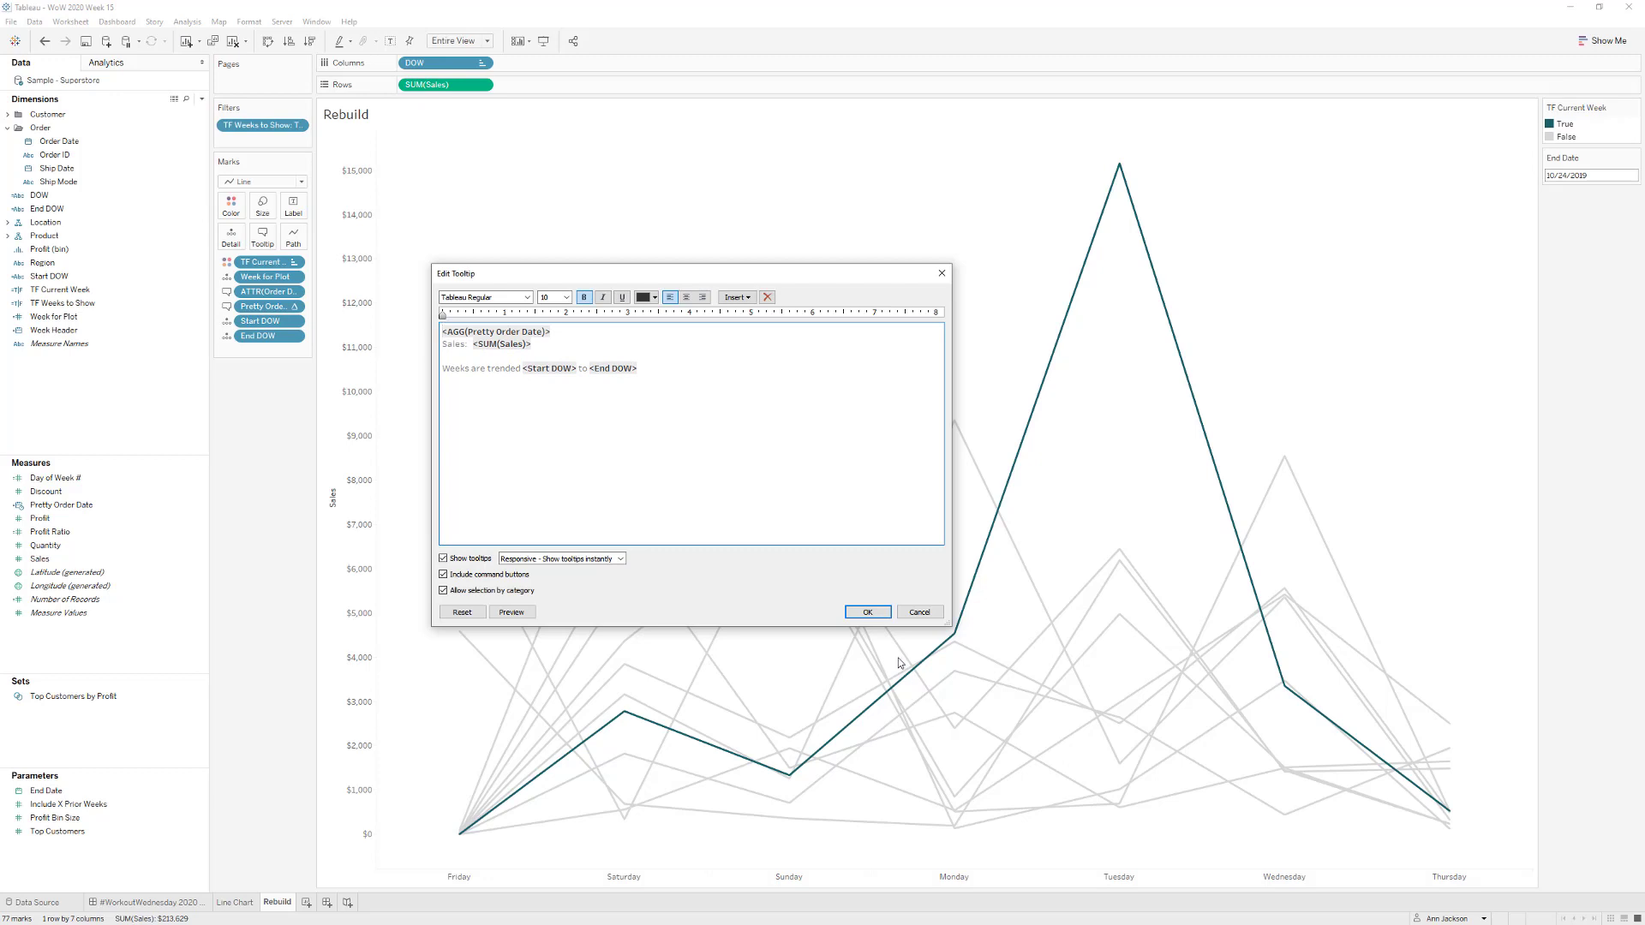
click(867, 611)
mouse_move(631, 725)
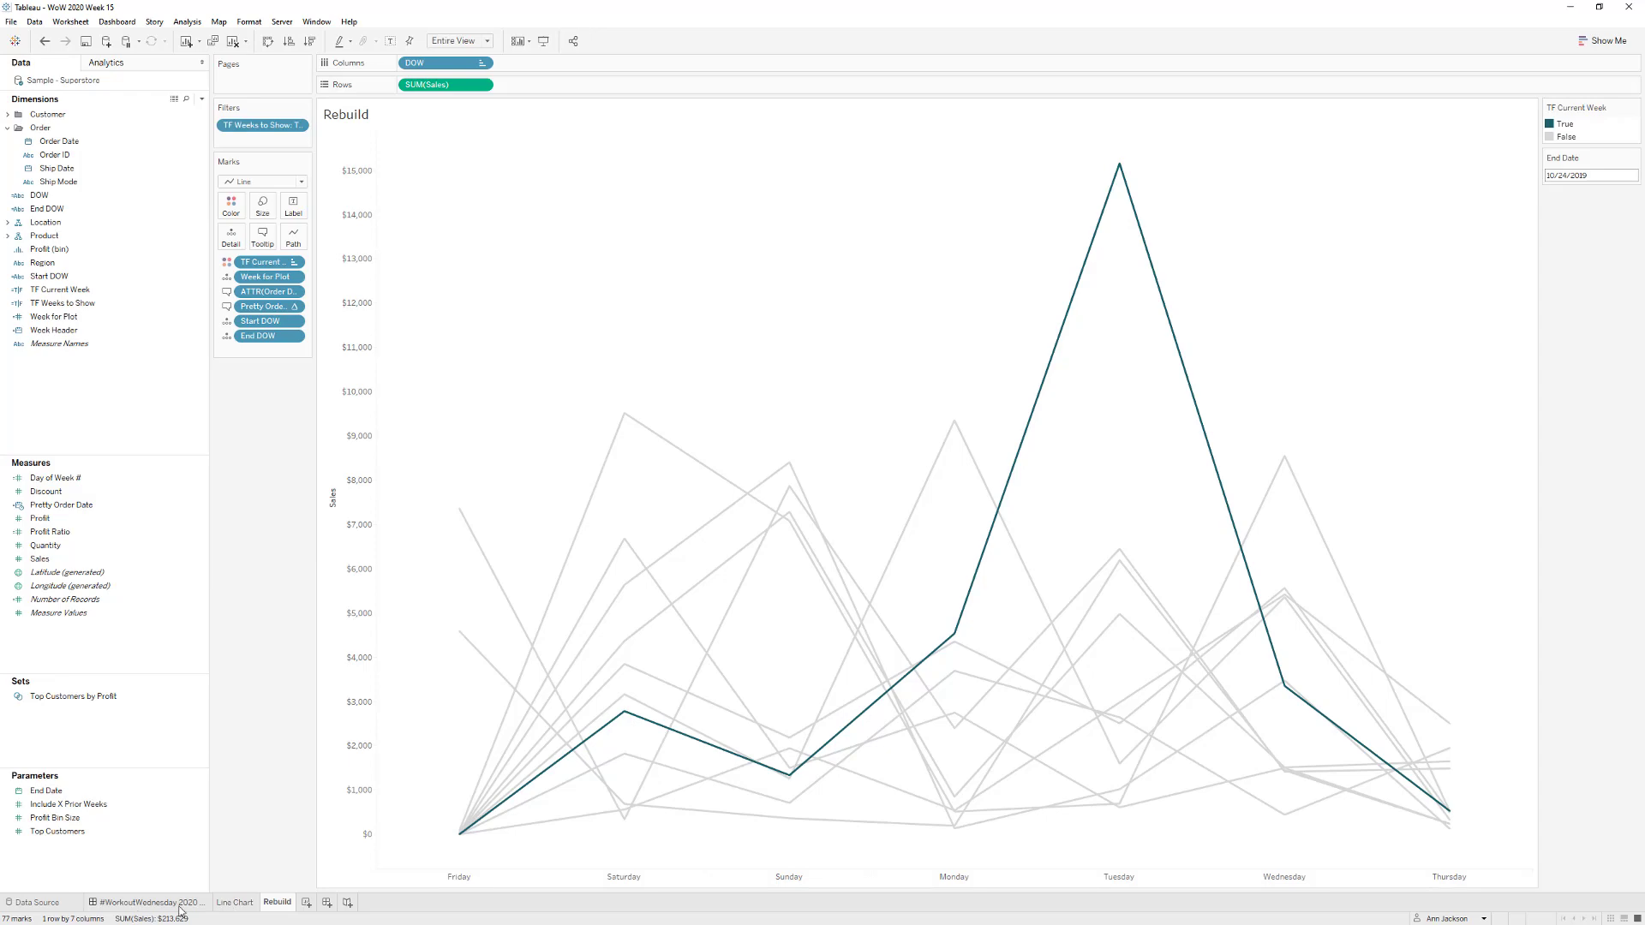
- Switch to the browser showing the published Daily Sales Trend viz on Tableau Public
key(alt+Tab)
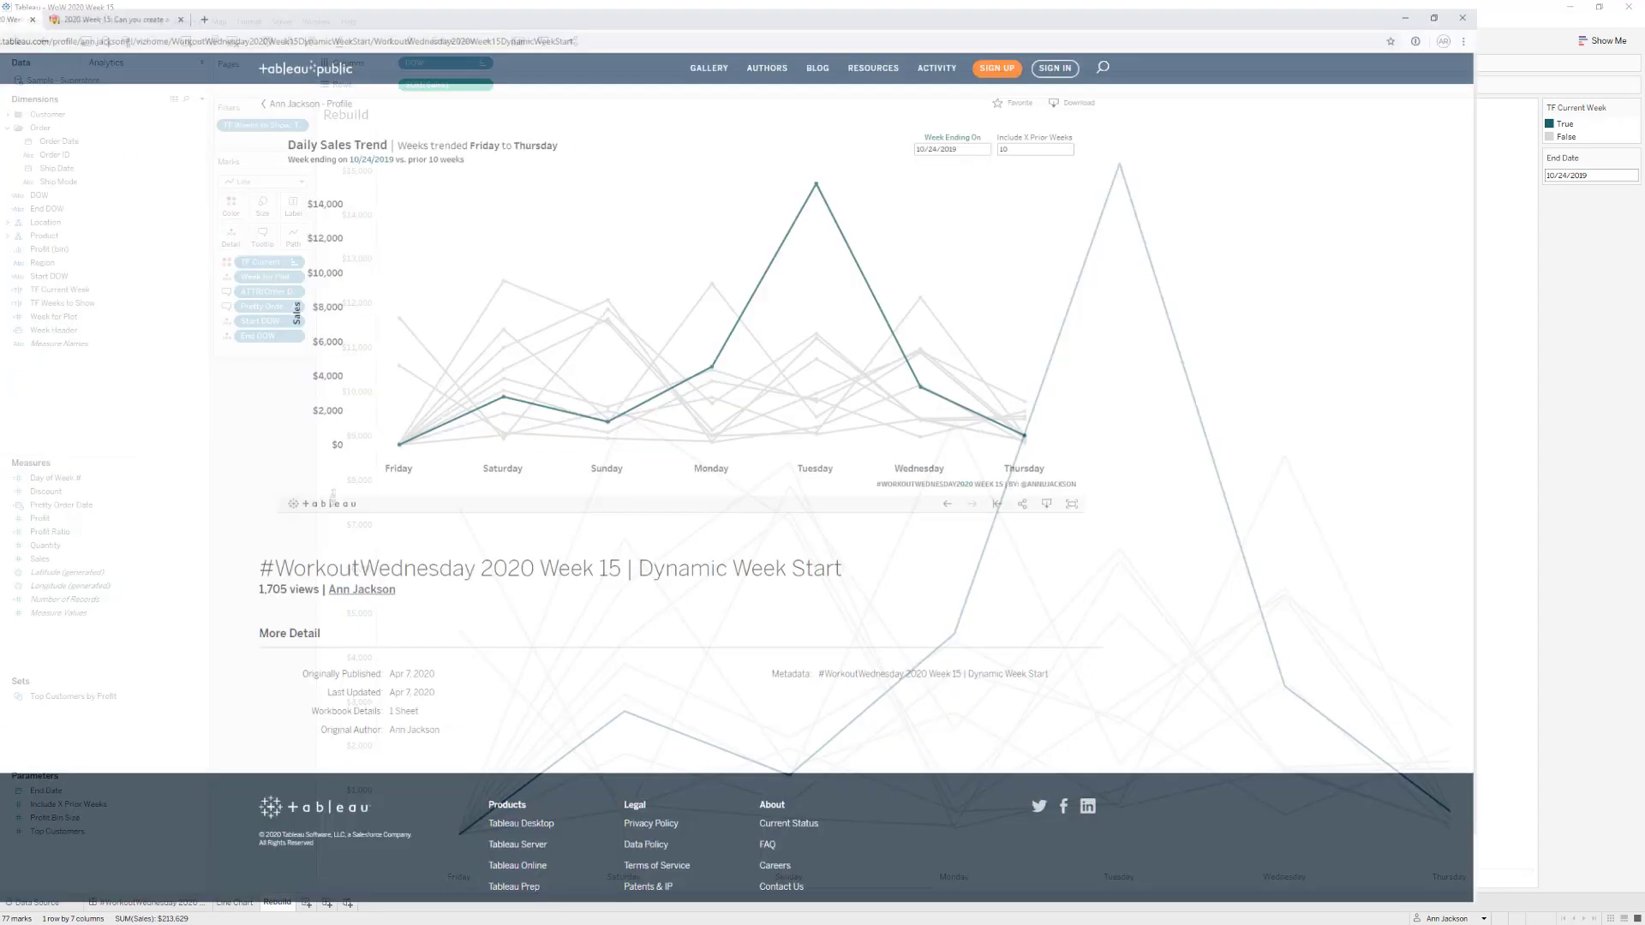